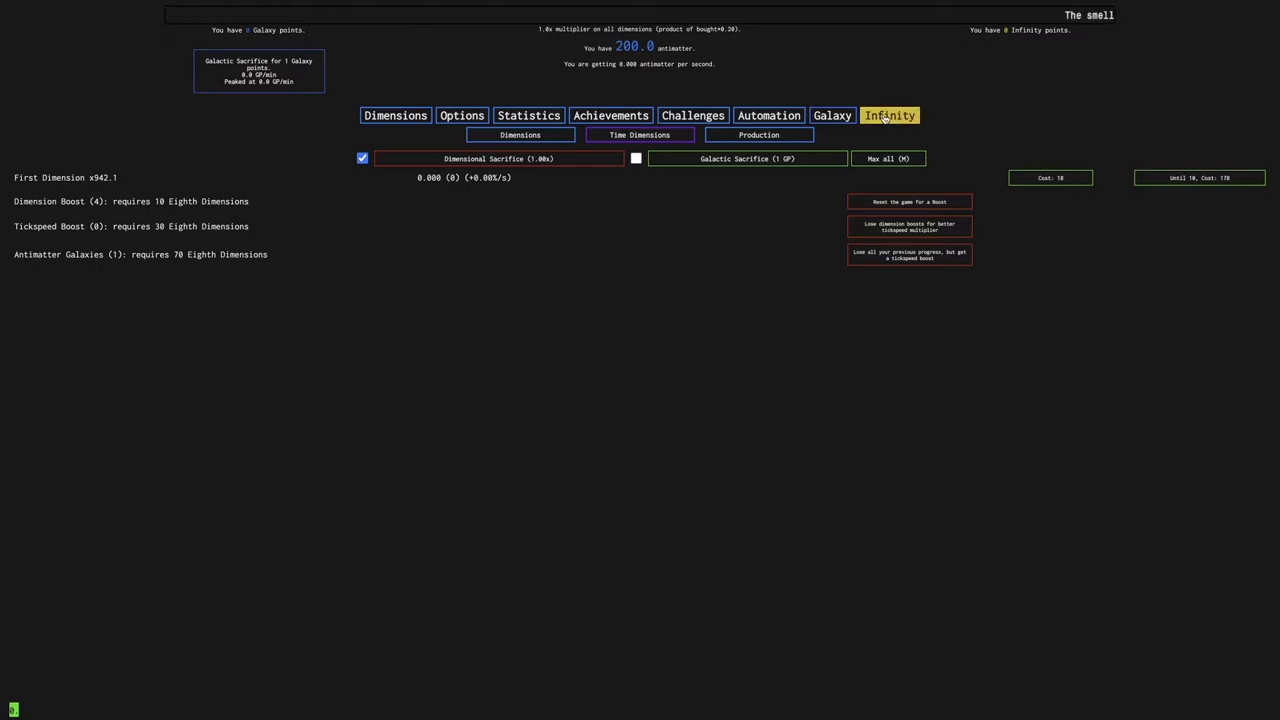
Perform a Galactic Sacrifice for a Galaxy point and view the galaxy upgrades
{"action": "left_click", "coordinate": [286, 86]}
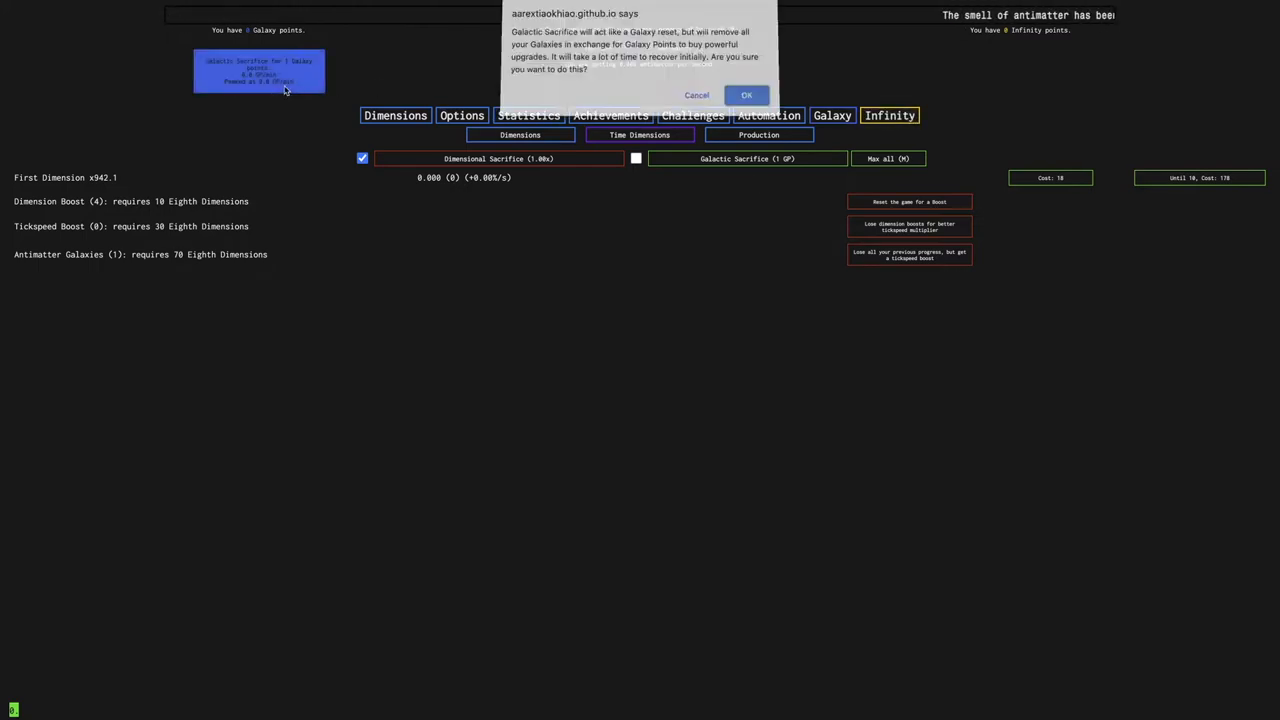
{"action": "left_click", "coordinate": [746, 90]}
{"action": "left_click", "coordinate": [832, 115]}
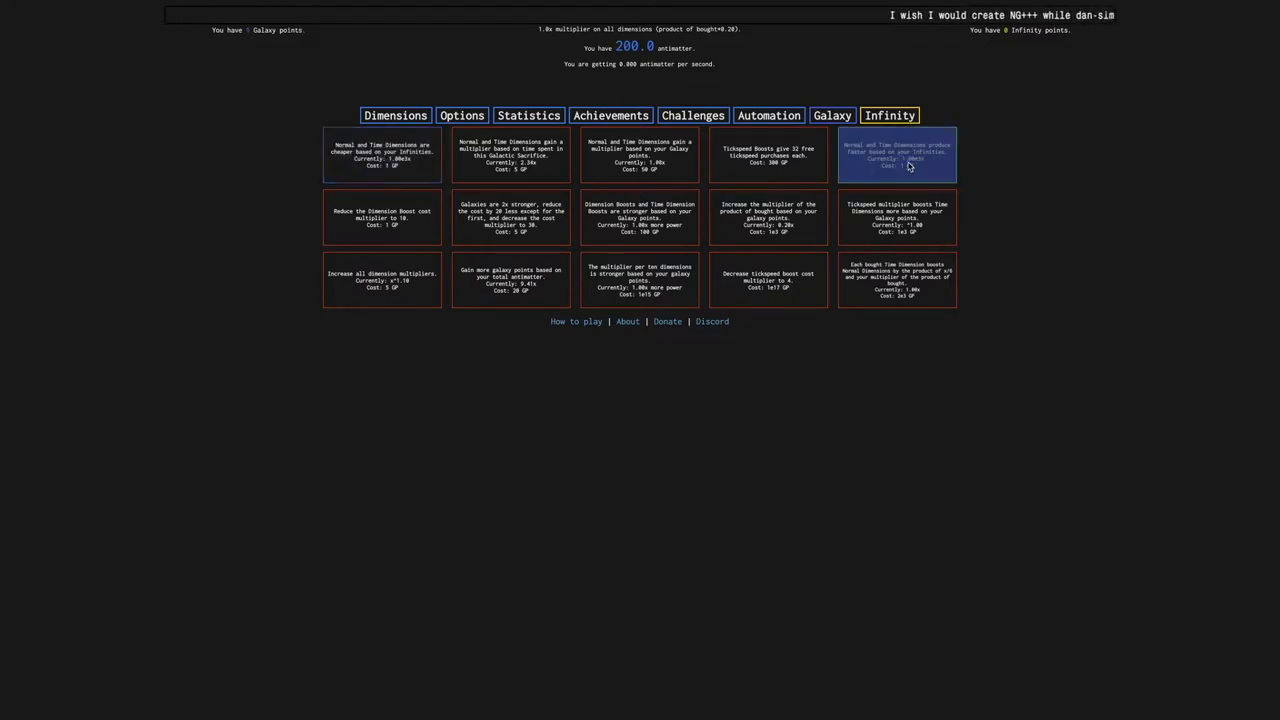
Return to the dimensions page after buying the Infinities production upgrade
{"action": "left_click", "coordinate": [384, 118]}
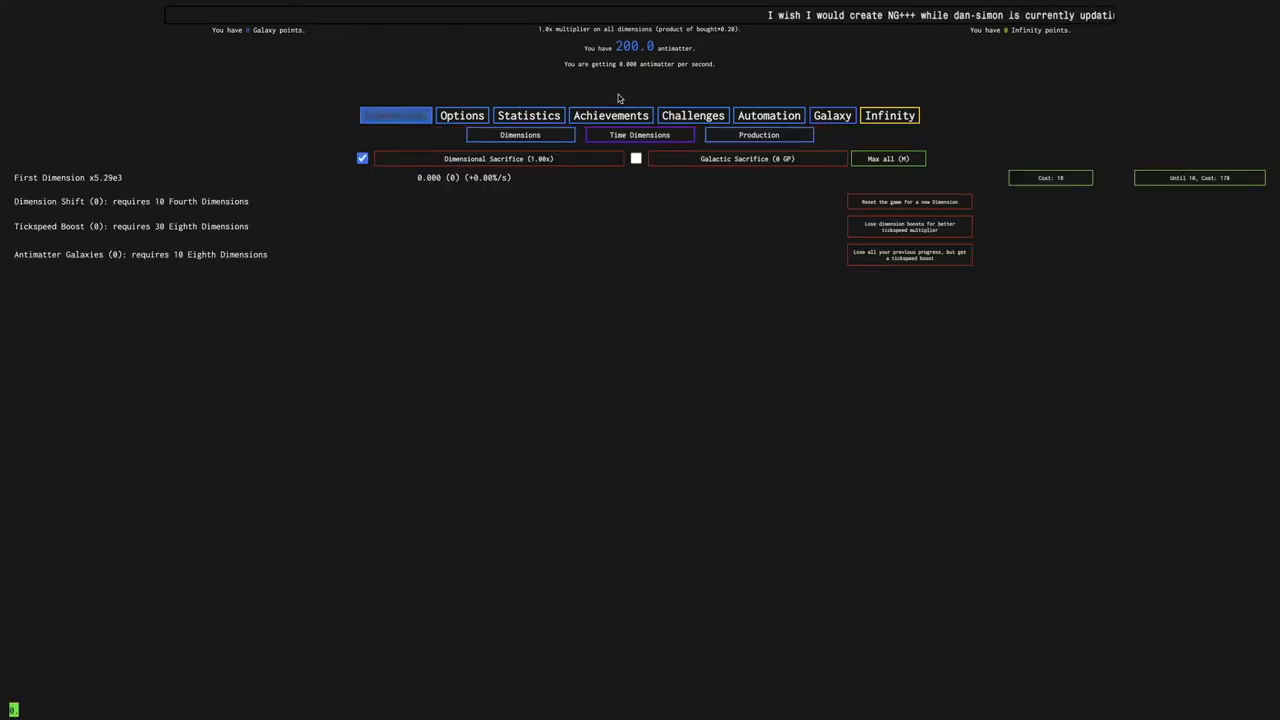
Buy ten First Dimensions, Fourth Time Dimensions, Second Dimensions up to ten, and max tickspeed
{"action": "left_click", "coordinate": [1199, 177]}
{"action": "left_click", "coordinate": [668, 139]}
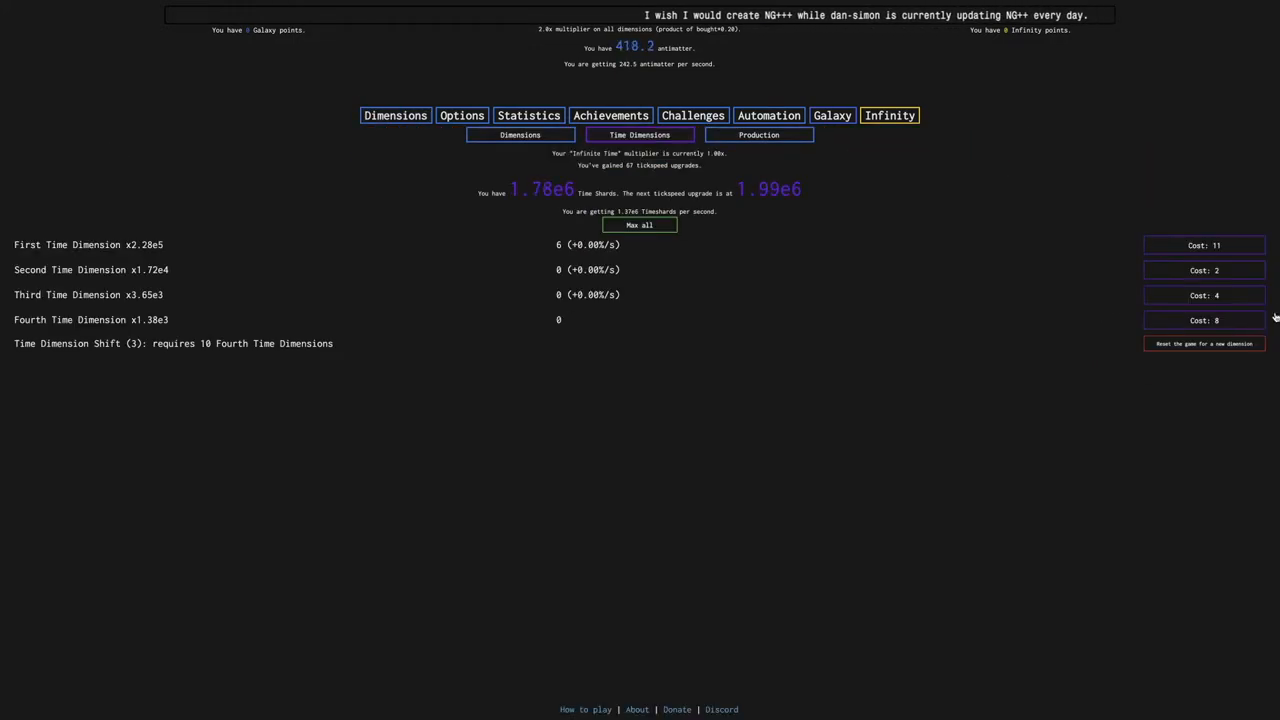
{"action": "left_click", "coordinate": [1205, 320]}
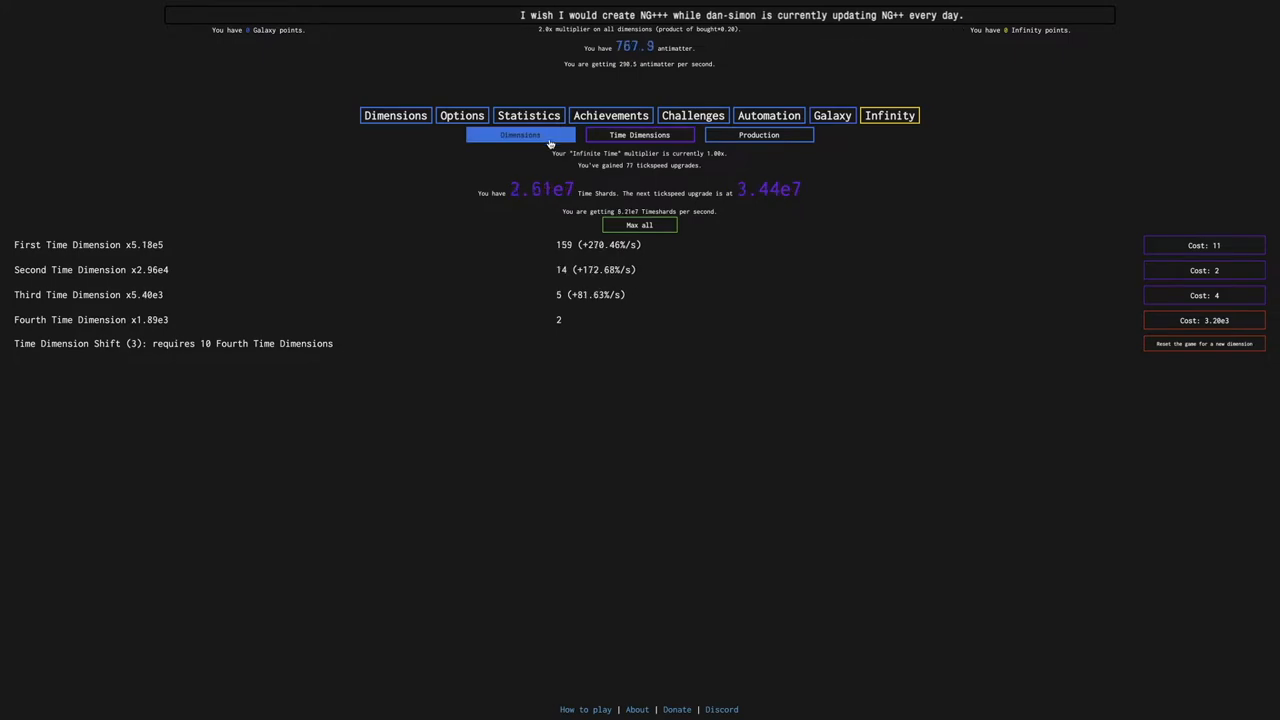
{"action": "left_click", "coordinate": [520, 135]}
{"action": "left_click", "coordinate": [1058, 201]}
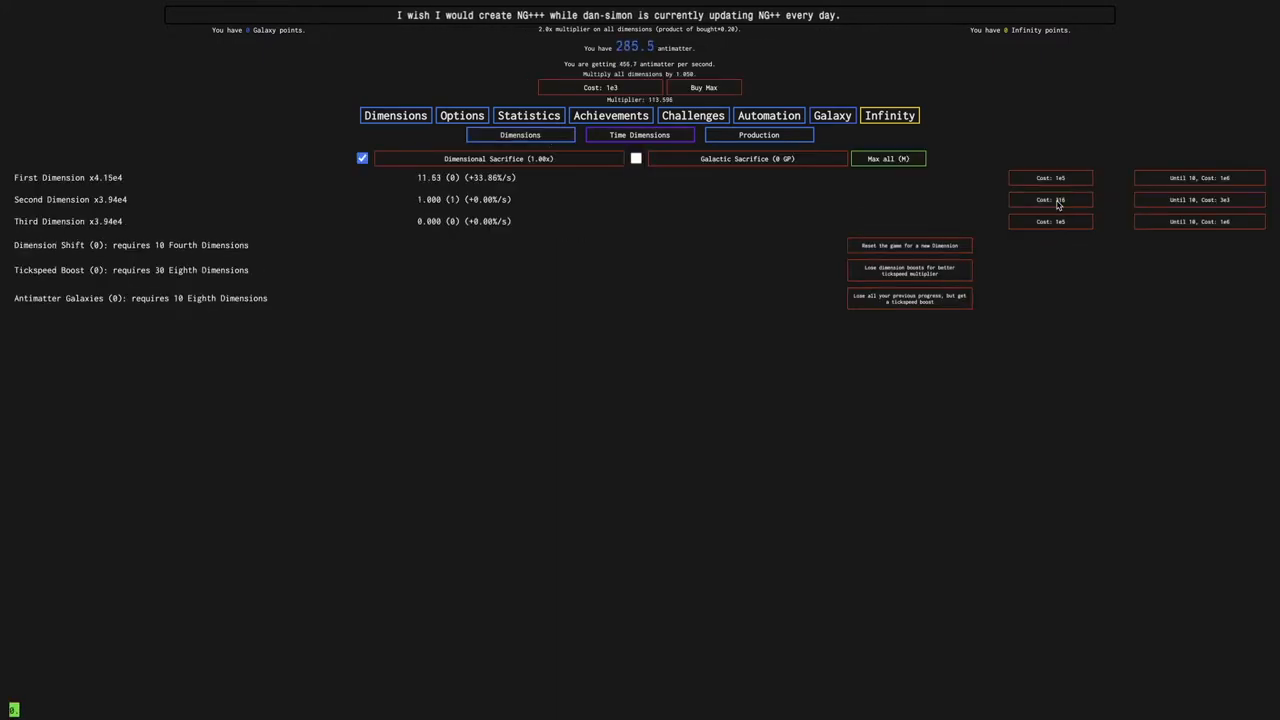
{"action": "left_click", "coordinate": [1058, 201]}
{"action": "left_click", "coordinate": [1058, 201]}
{"action": "left_click", "coordinate": [1058, 201]}
{"action": "left_click", "coordinate": [1058, 201]}
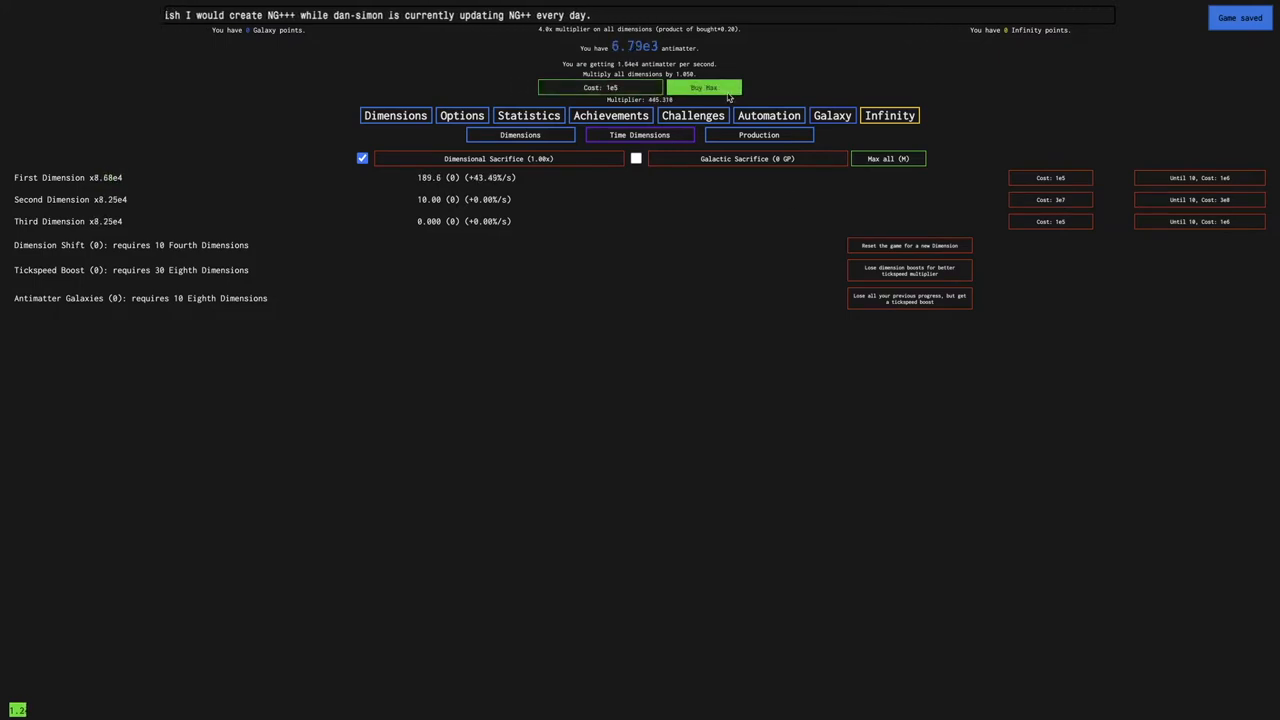
{"action": "left_click", "coordinate": [704, 88]}
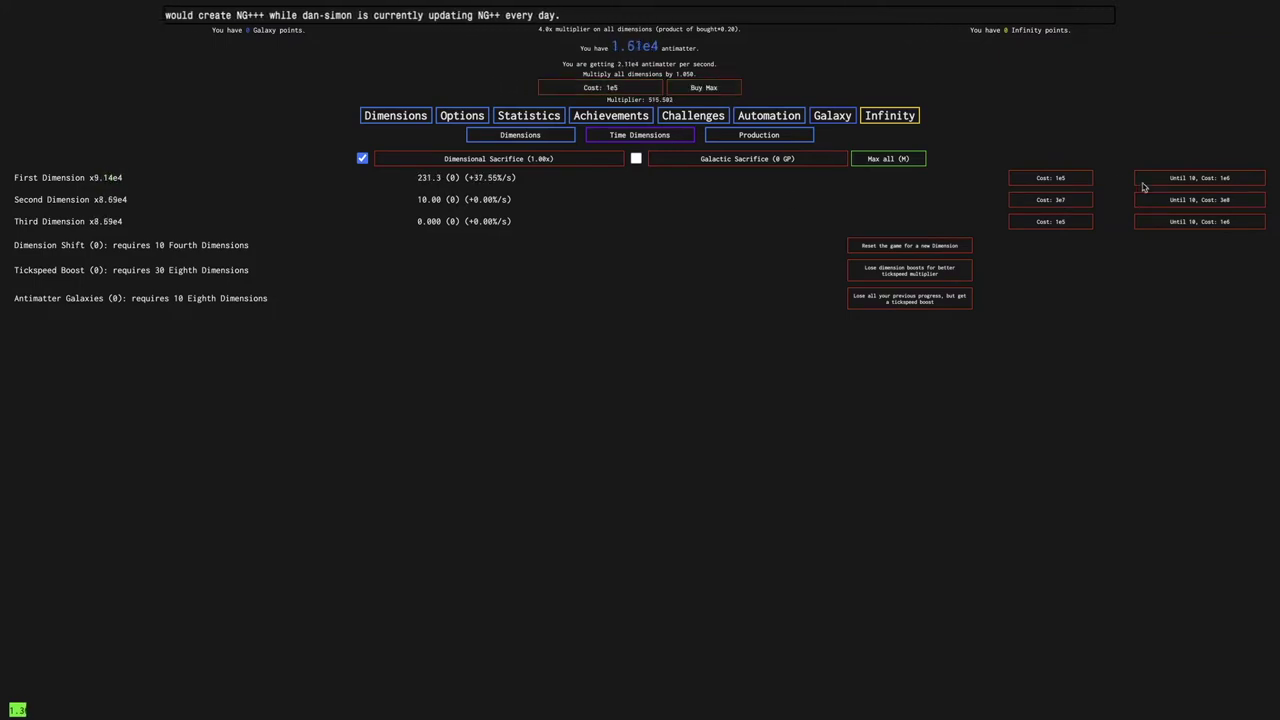
Buy Third Dimensions up to ten, more First Dimensions, and tickspeed upgrades
{"action": "left_click", "coordinate": [1056, 223]}
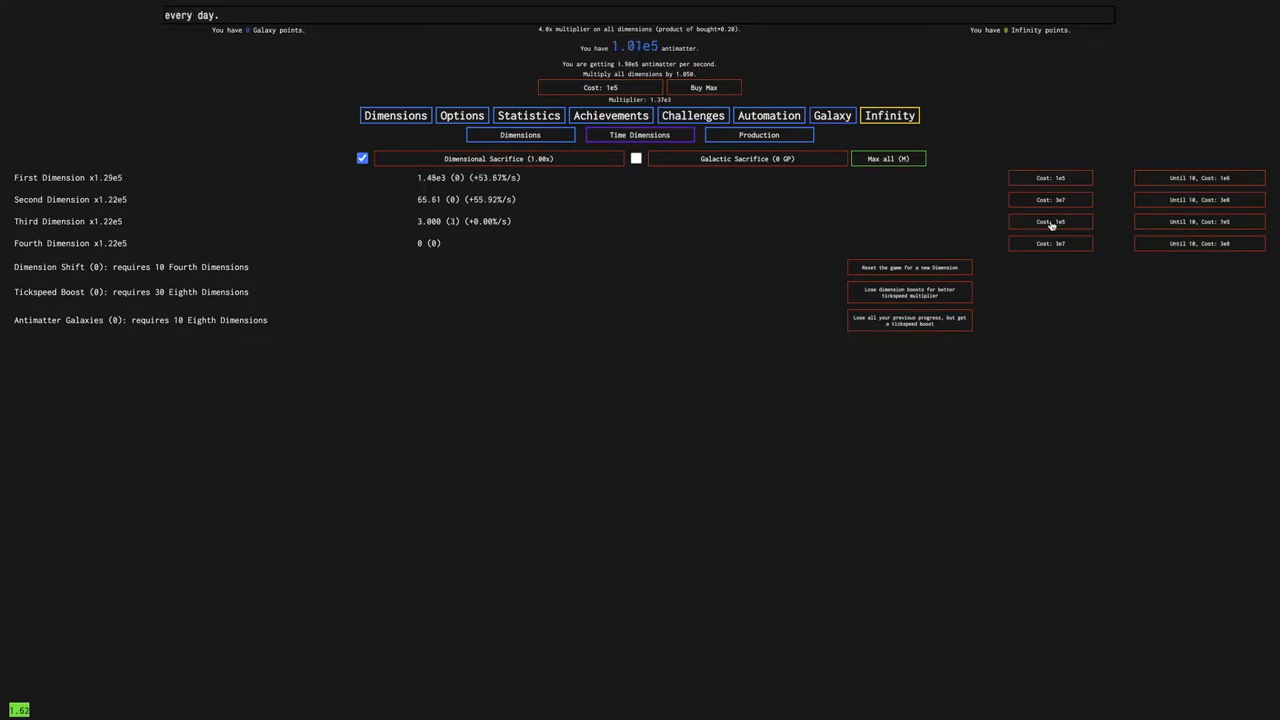
{"action": "left_click", "coordinate": [1047, 224]}
{"action": "left_click", "coordinate": [1046, 224]}
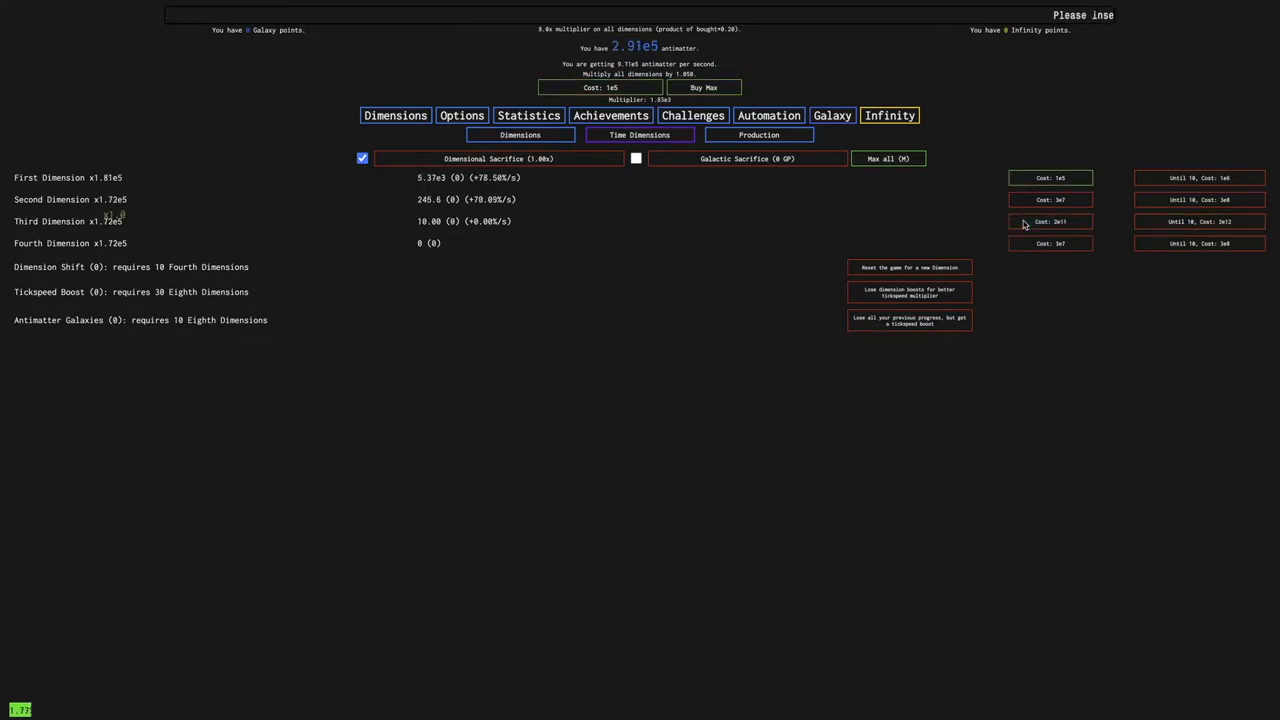
{"action": "left_click", "coordinate": [1021, 177]}
{"action": "left_click", "coordinate": [600, 88]}
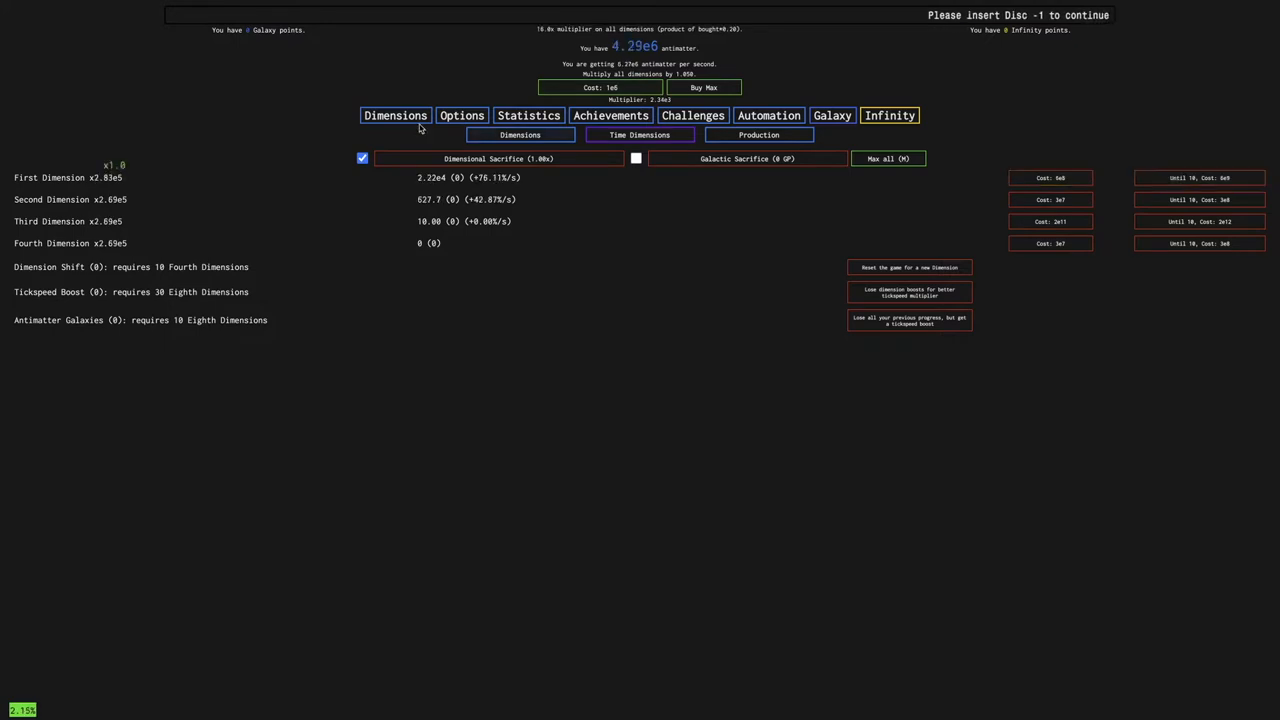
{"action": "left_click", "coordinate": [600, 88]}
{"action": "left_click", "coordinate": [716, 91]}
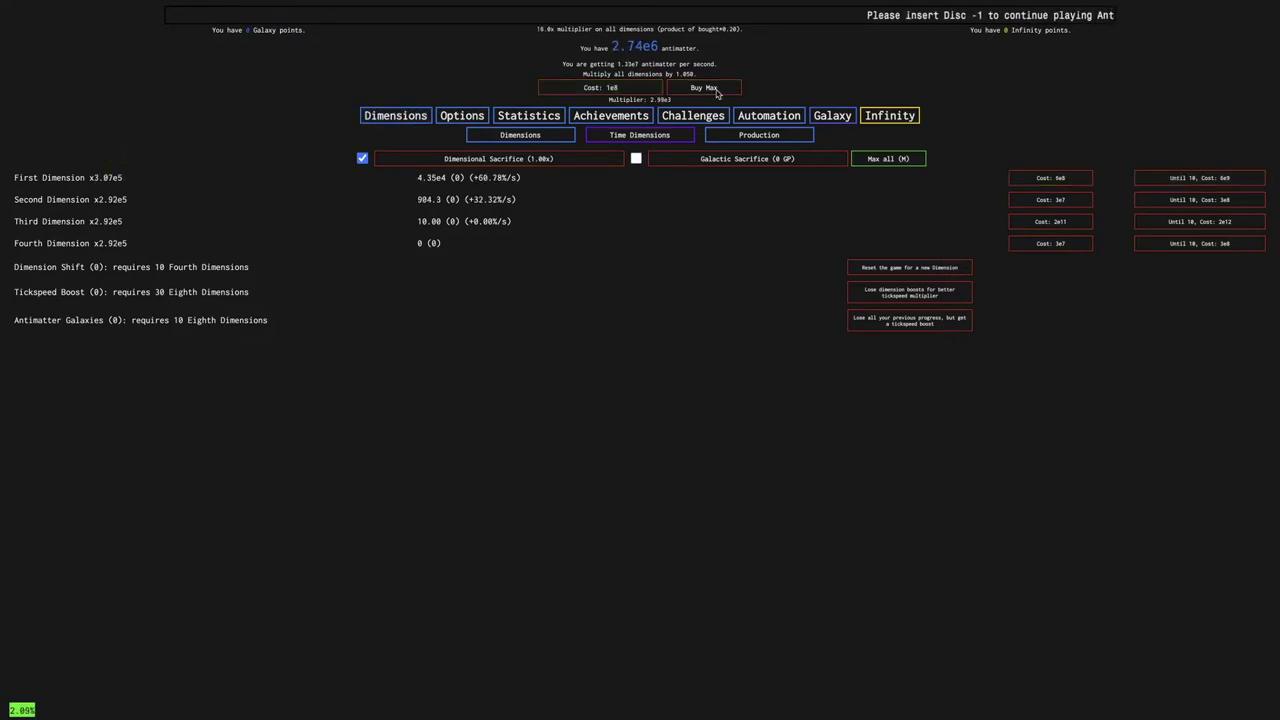
Buy ten Fourth Dimensions and reset for the first Dimension Shift
{"action": "left_click", "coordinate": [1037, 248]}
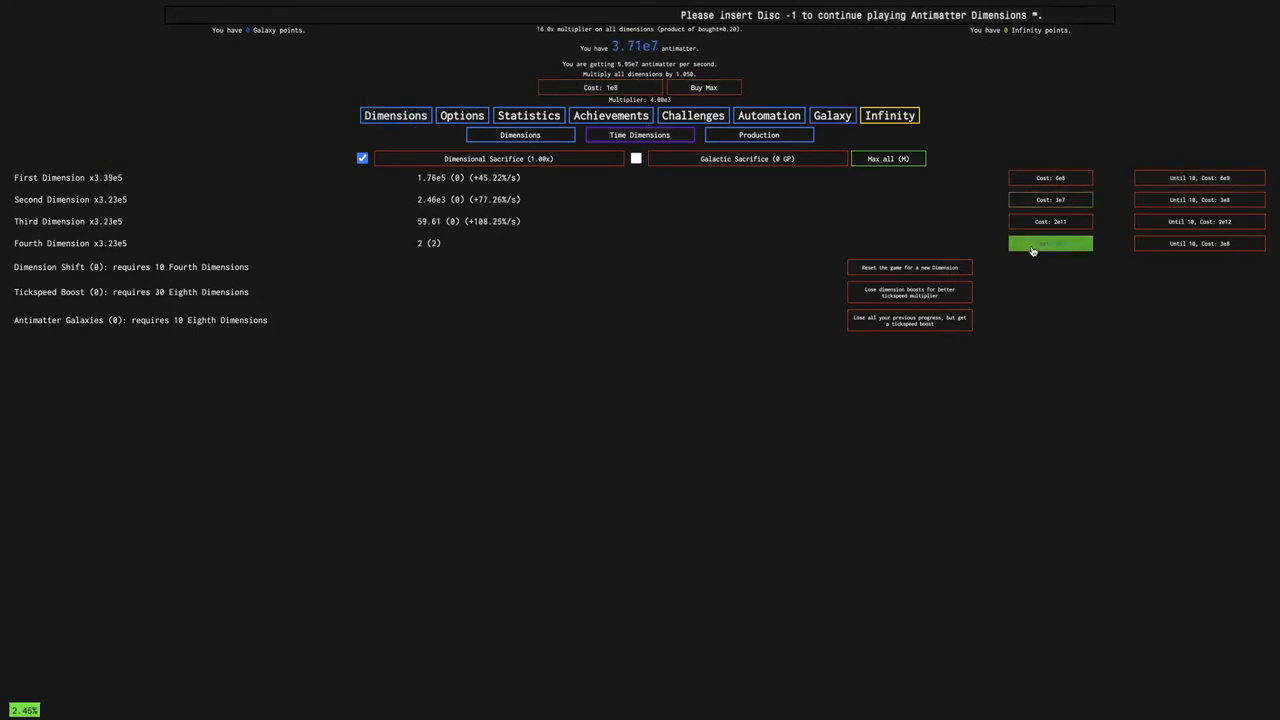
{"action": "left_click", "coordinate": [1033, 251]}
{"action": "left_click", "coordinate": [1030, 249]}
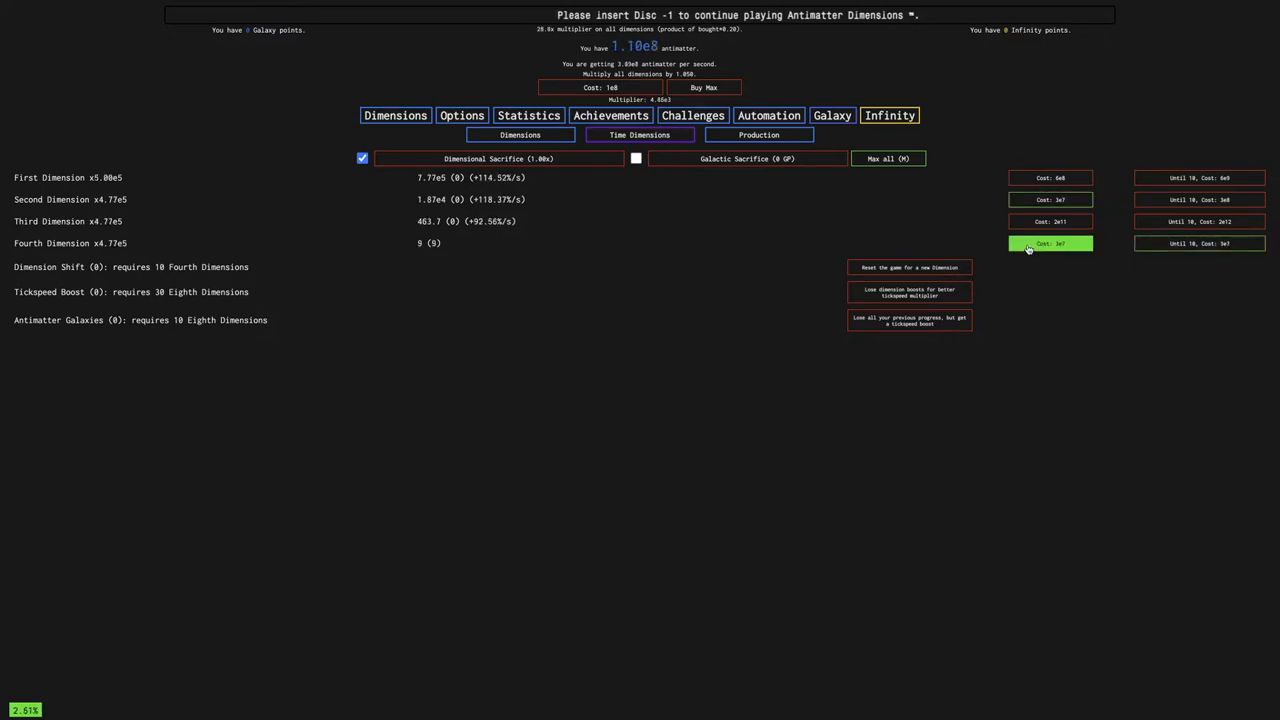
{"action": "left_click", "coordinate": [1028, 248]}
{"action": "left_click", "coordinate": [909, 267]}
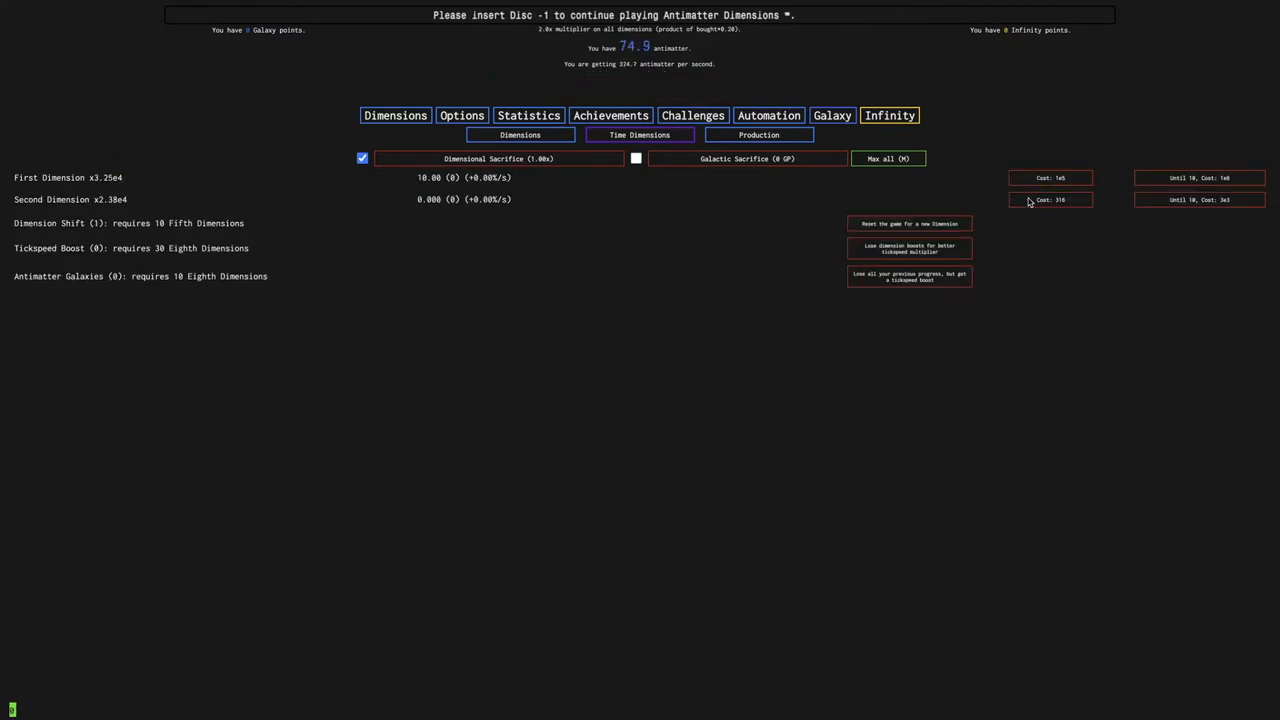
Check the galaxy upgrades, buy Second Dimensions up to ten and a tickspeed upgrade
{"action": "left_click", "coordinate": [832, 115]}
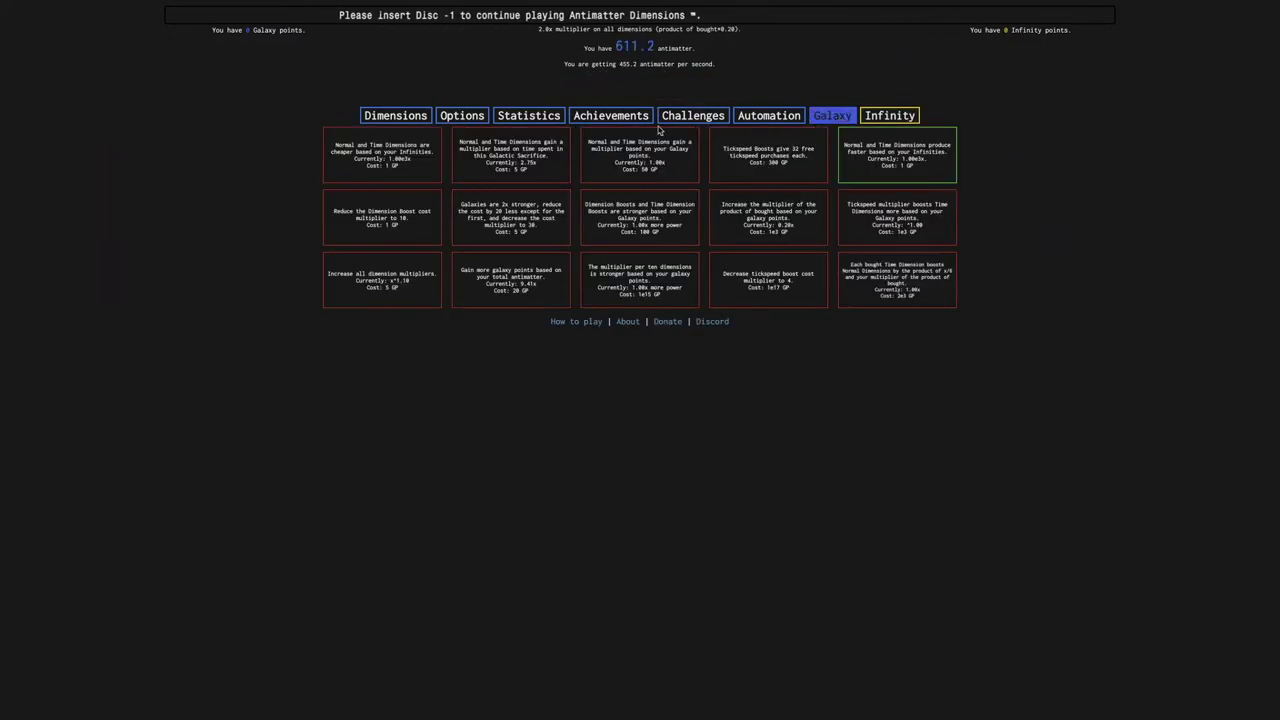
{"action": "left_click", "coordinate": [388, 112]}
{"action": "left_click", "coordinate": [1065, 201]}
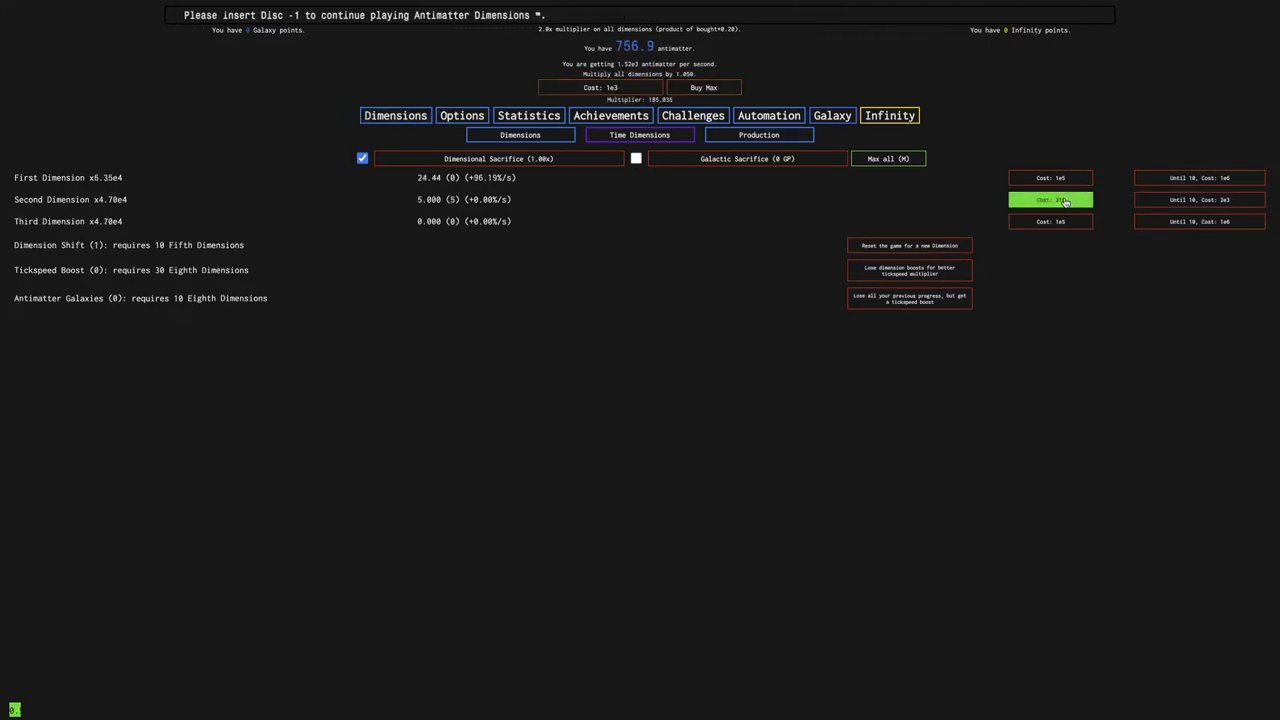
{"action": "left_click", "coordinate": [1180, 200]}
{"action": "left_click", "coordinate": [600, 87]}
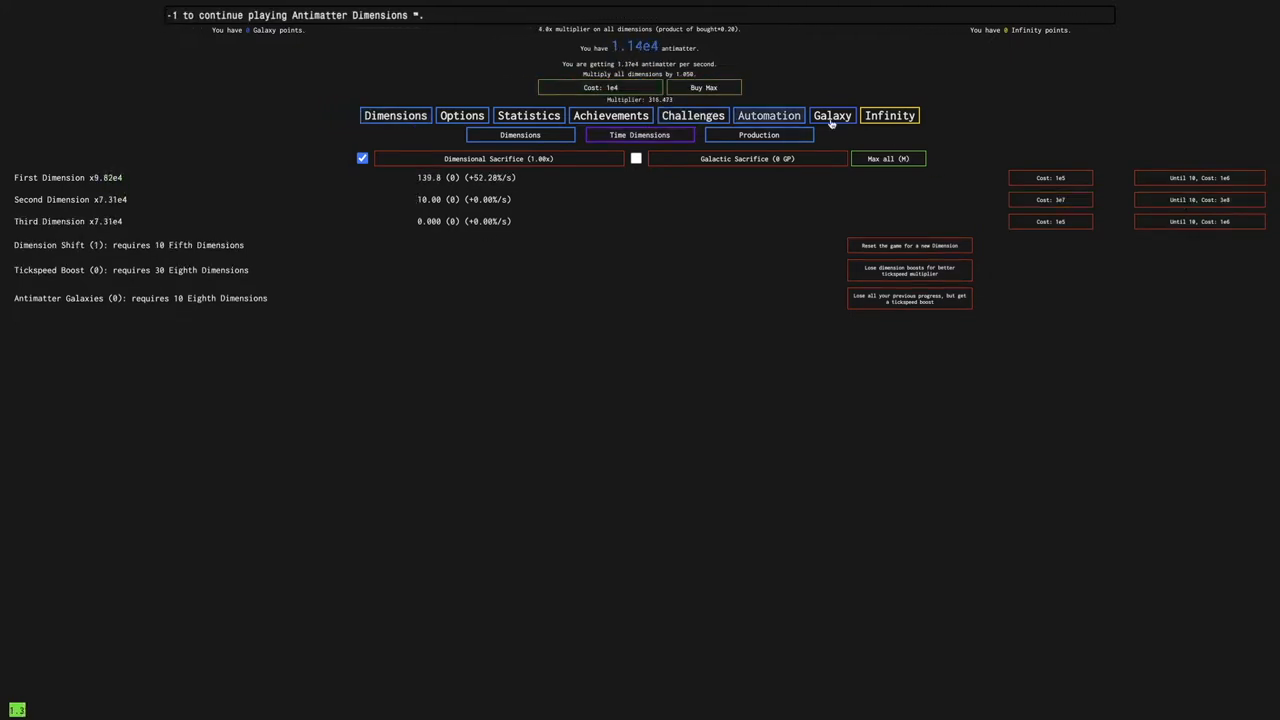
{"action": "left_click", "coordinate": [640, 137]}
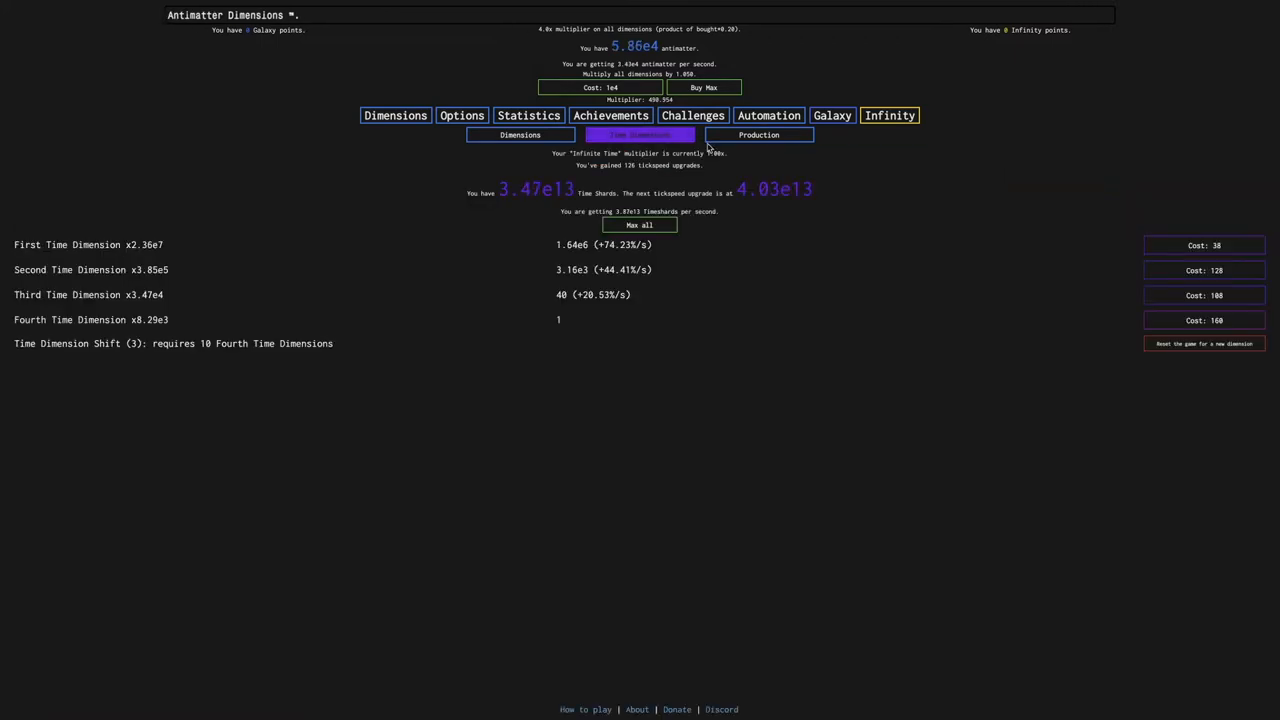
{"action": "left_click", "coordinate": [520, 135]}
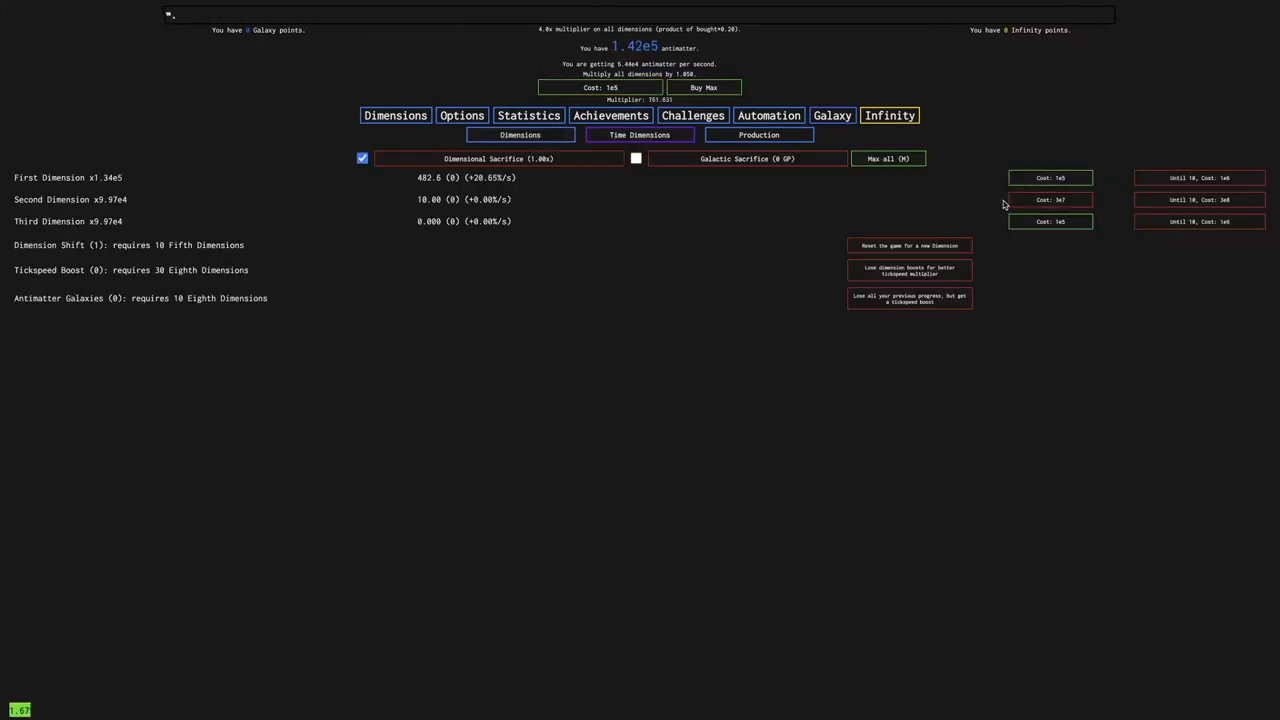
Buy Third Dimensions, Max all with M, a tickspeed upgrade and a Fourth Dimension
{"action": "left_click", "coordinate": [1050, 221]}
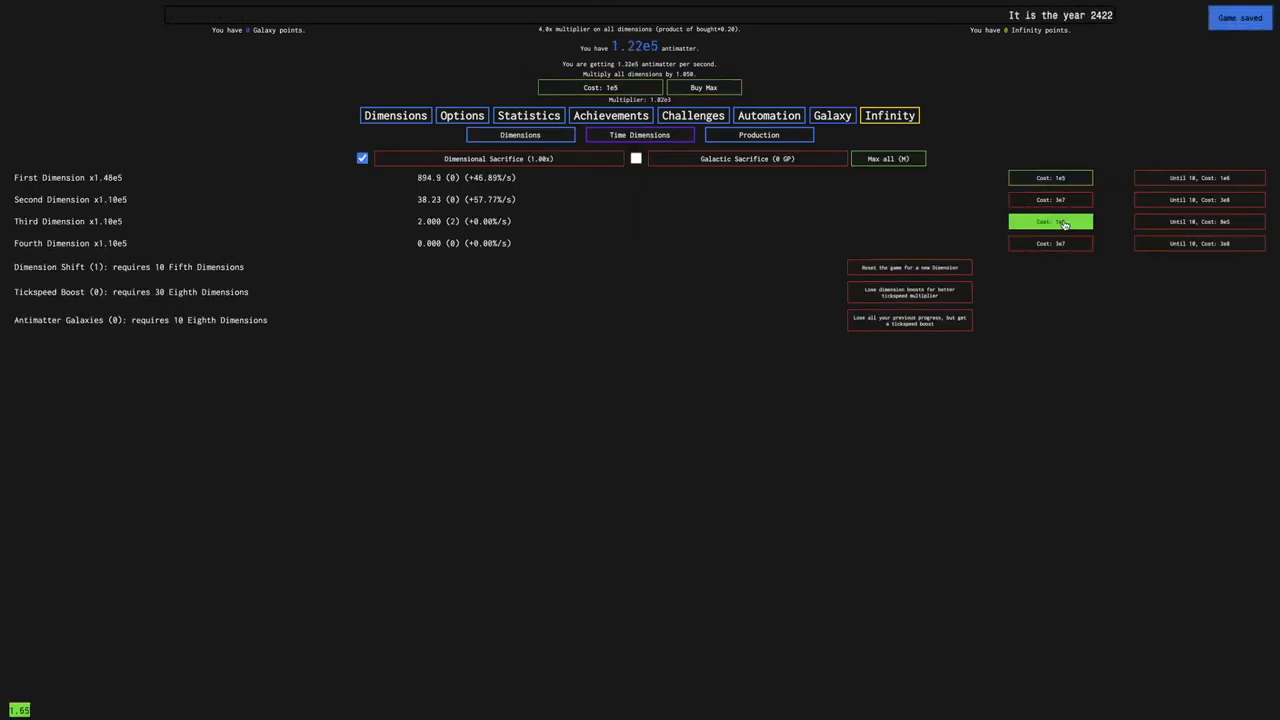
{"action": "left_click", "coordinate": [1067, 225]}
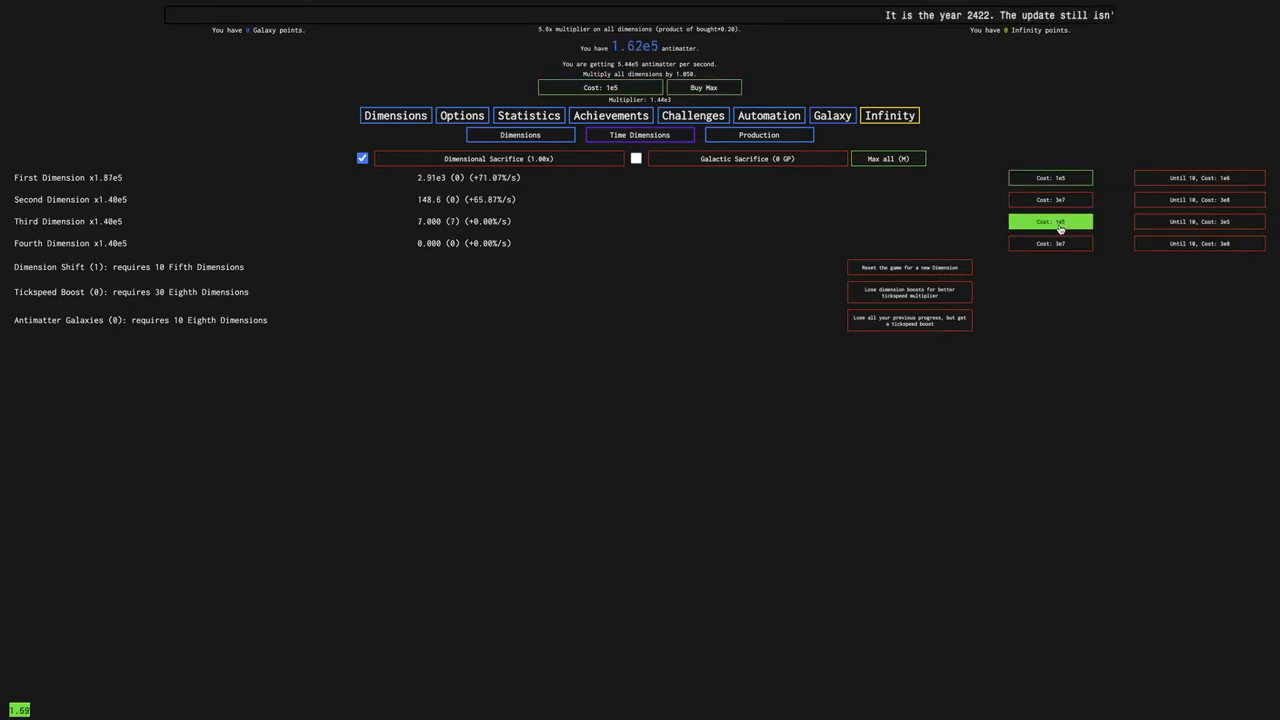
{"action": "key", "text": "m"}
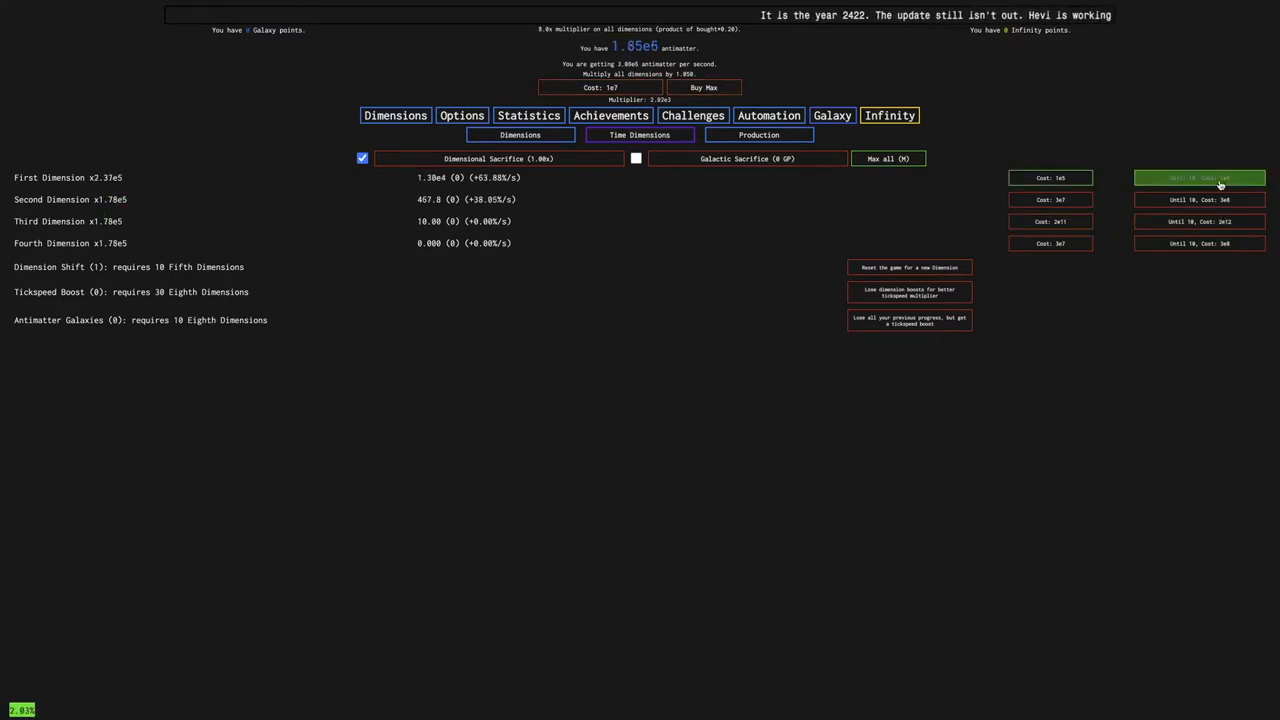
{"action": "left_click", "coordinate": [588, 90]}
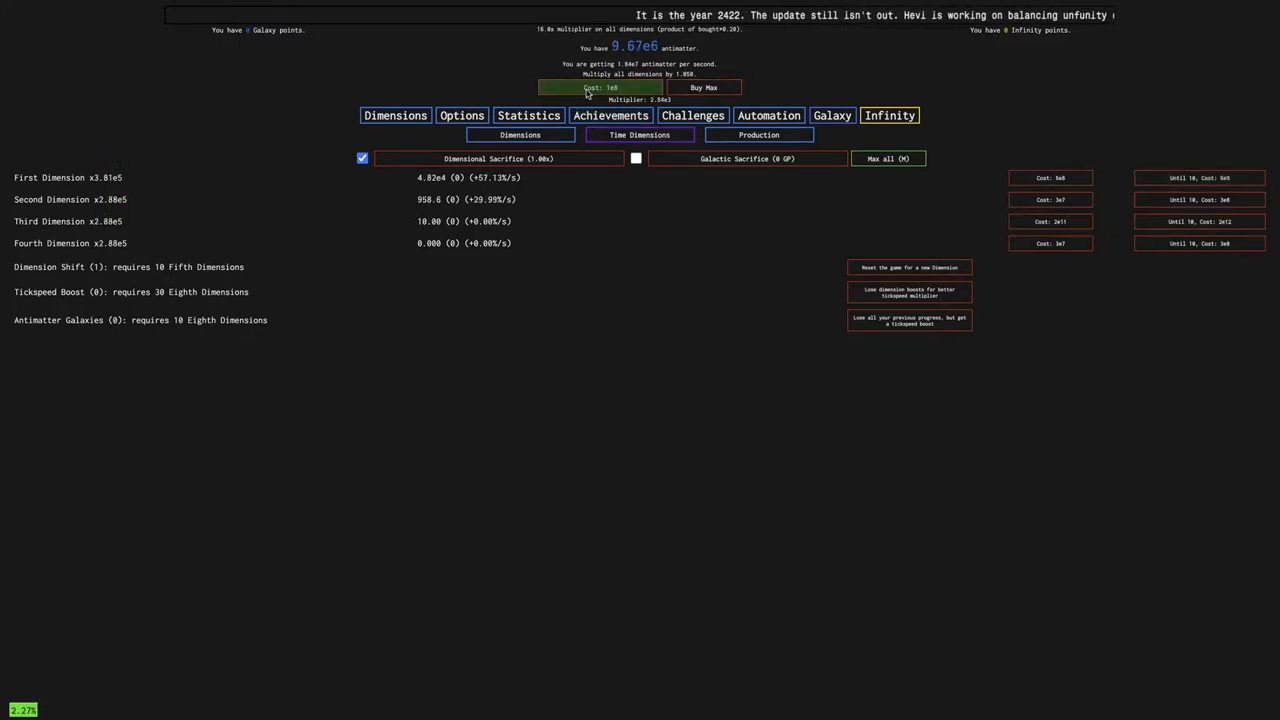
{"action": "left_click", "coordinate": [1058, 241]}
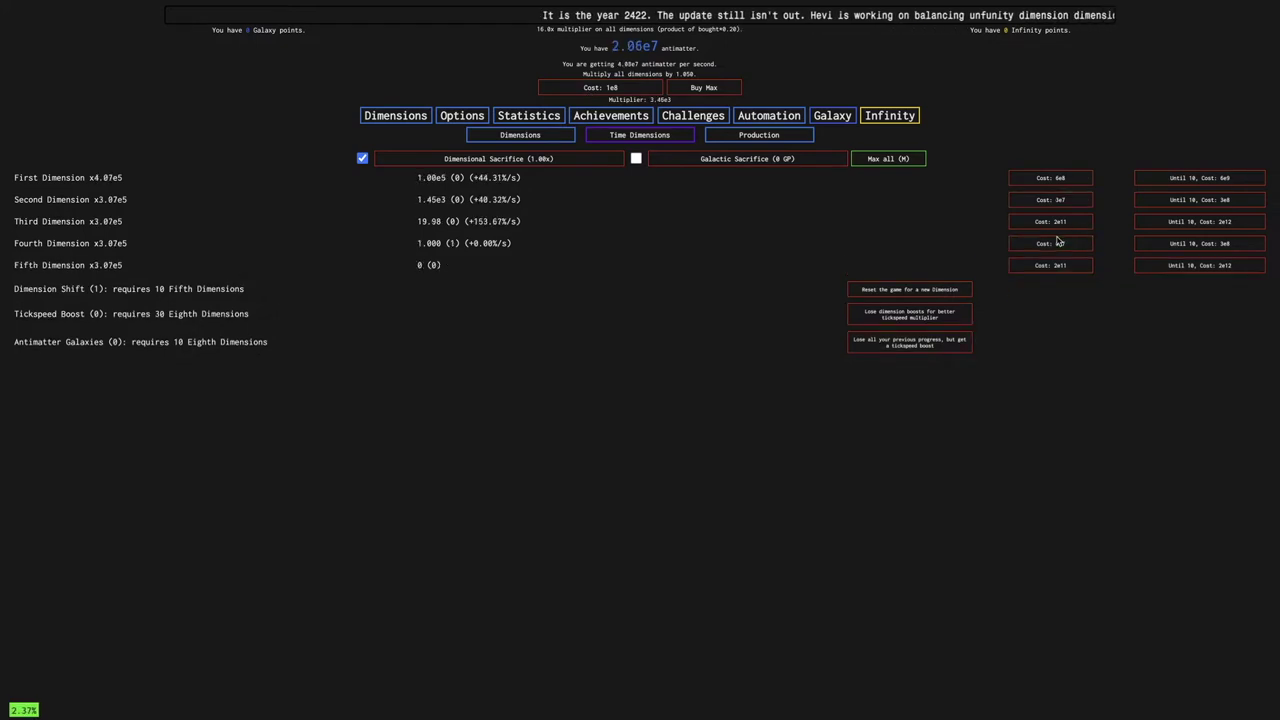
Buy Fourth, Second and First Dimensions up to ten, then ten Fifth Dimensions
{"action": "left_click", "coordinate": [825, 116]}
{"action": "left_click", "coordinate": [397, 118]}
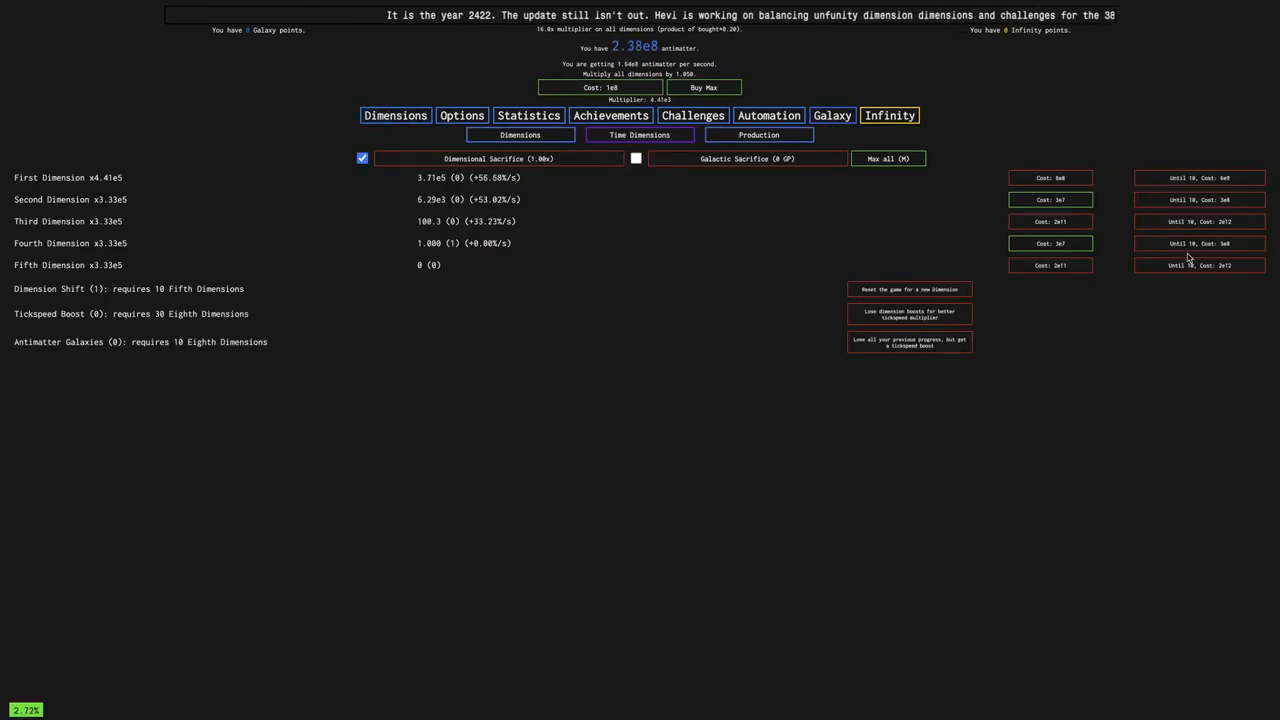
{"action": "left_click", "coordinate": [1178, 243]}
{"action": "left_click", "coordinate": [1205, 199]}
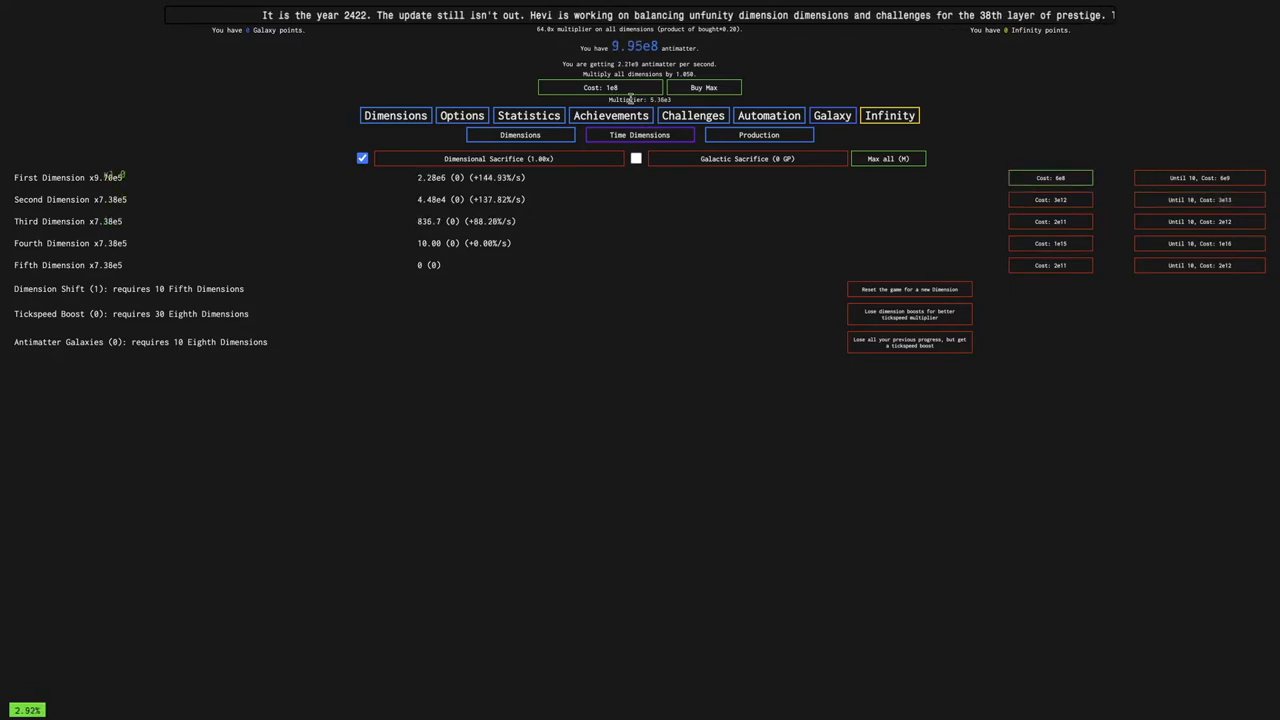
{"action": "left_click", "coordinate": [1042, 179]}
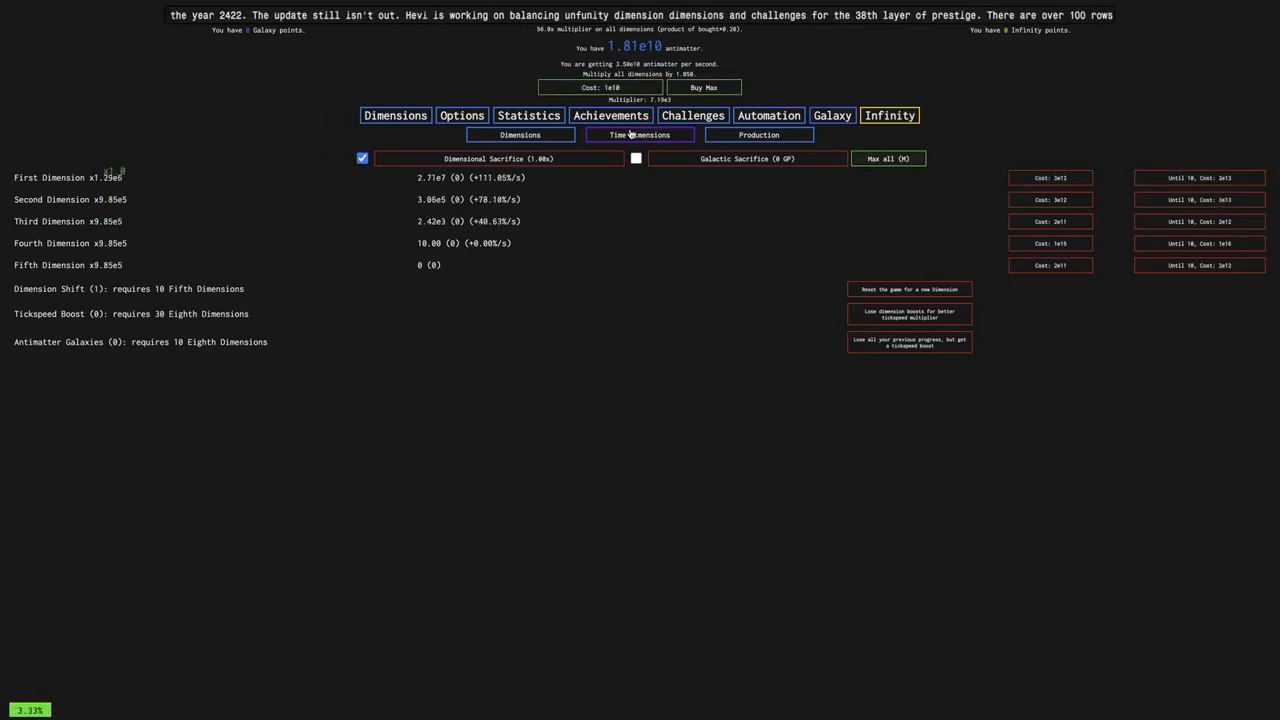
{"action": "left_click", "coordinate": [1050, 266]}
Reset for the second Dimension Shift and rebuy Second, Third and Fourth Dimensions
{"action": "left_click", "coordinate": [909, 289]}
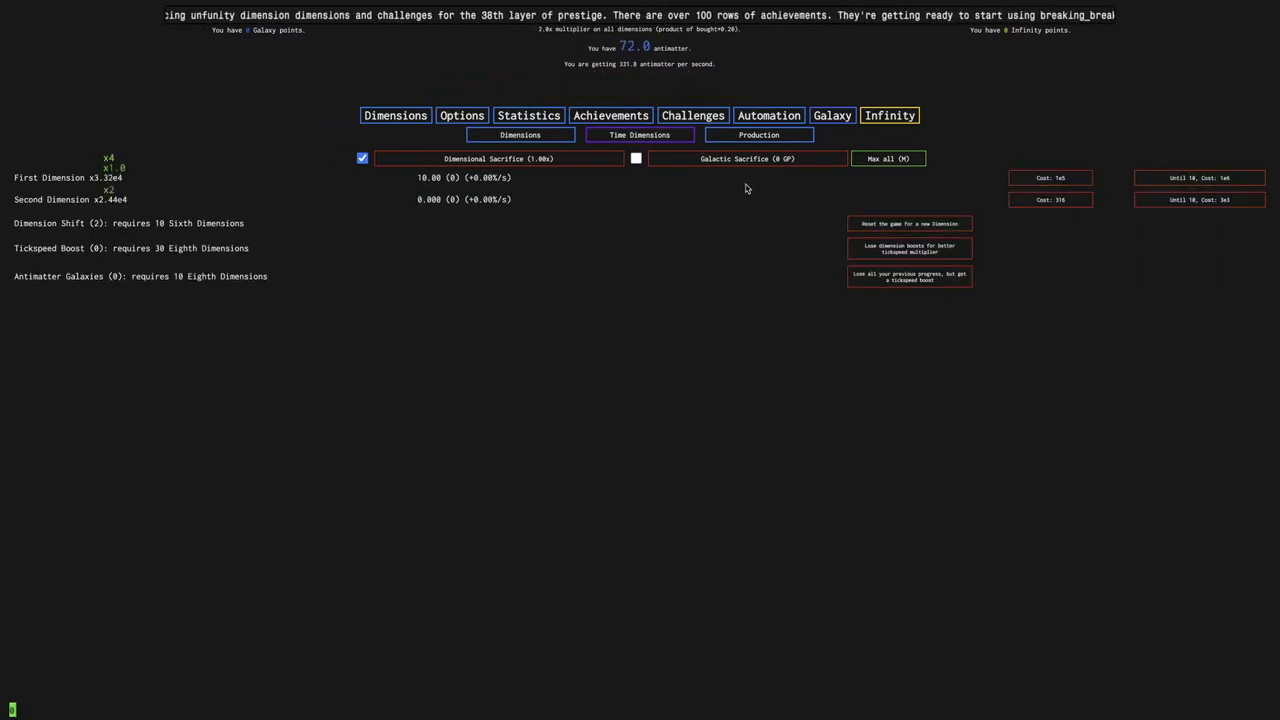
{"action": "left_click", "coordinate": [1080, 204]}
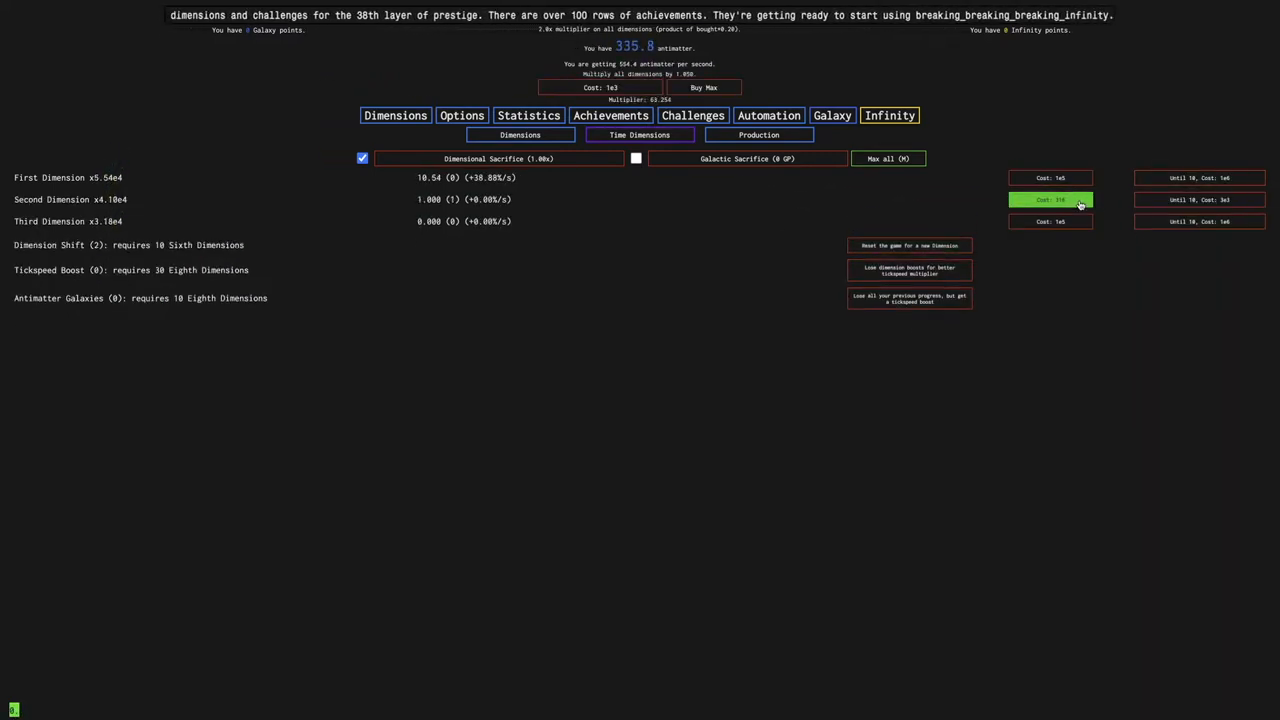
{"action": "left_click", "coordinate": [1190, 201]}
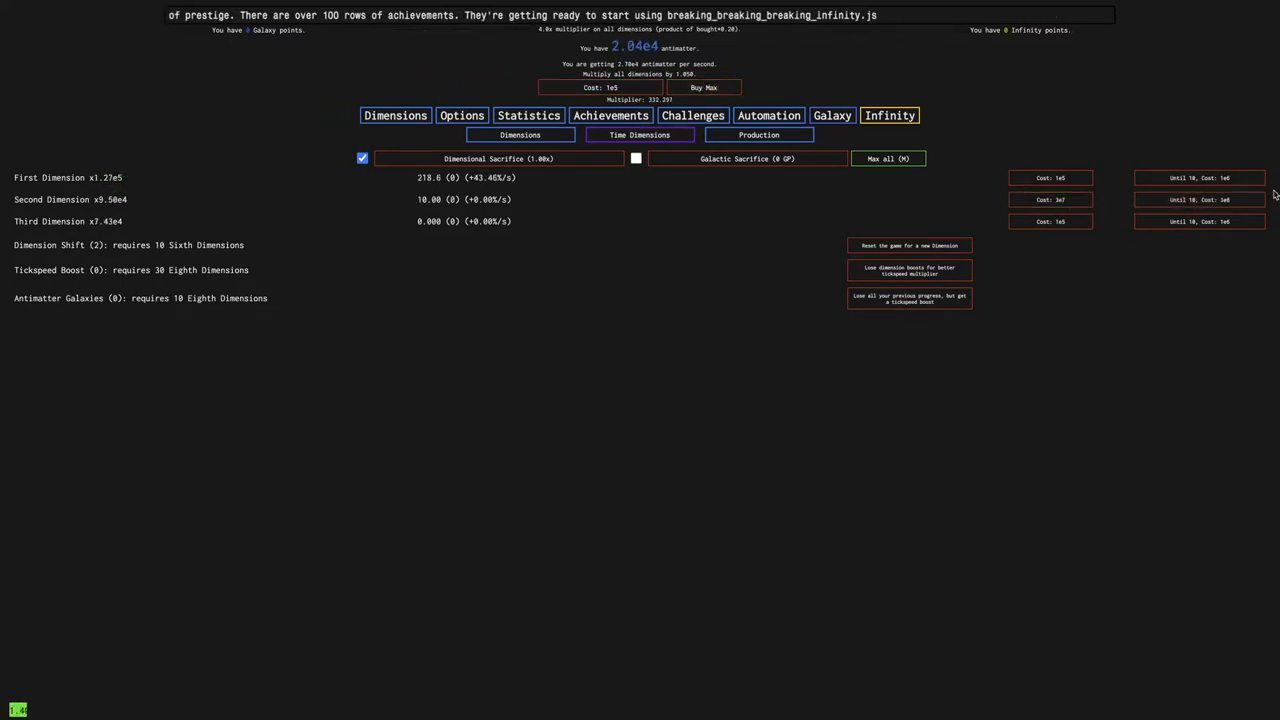
{"action": "left_click", "coordinate": [1067, 226]}
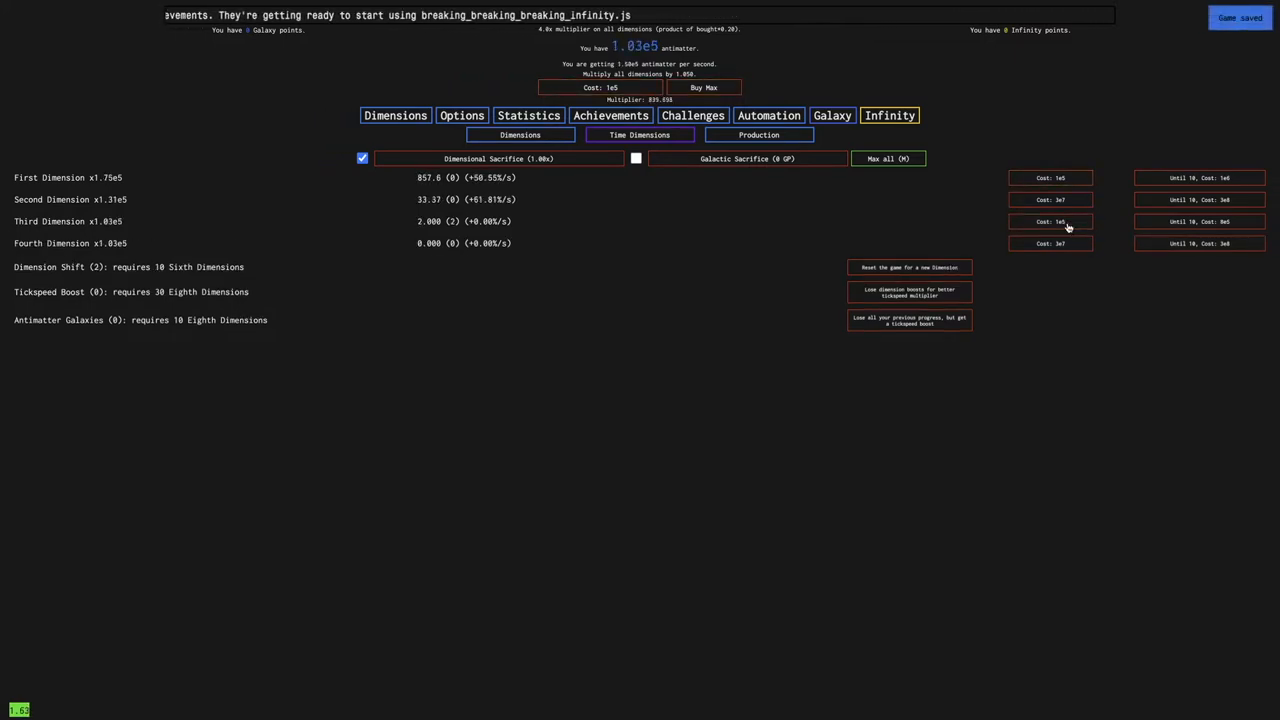
{"action": "left_click", "coordinate": [1067, 226]}
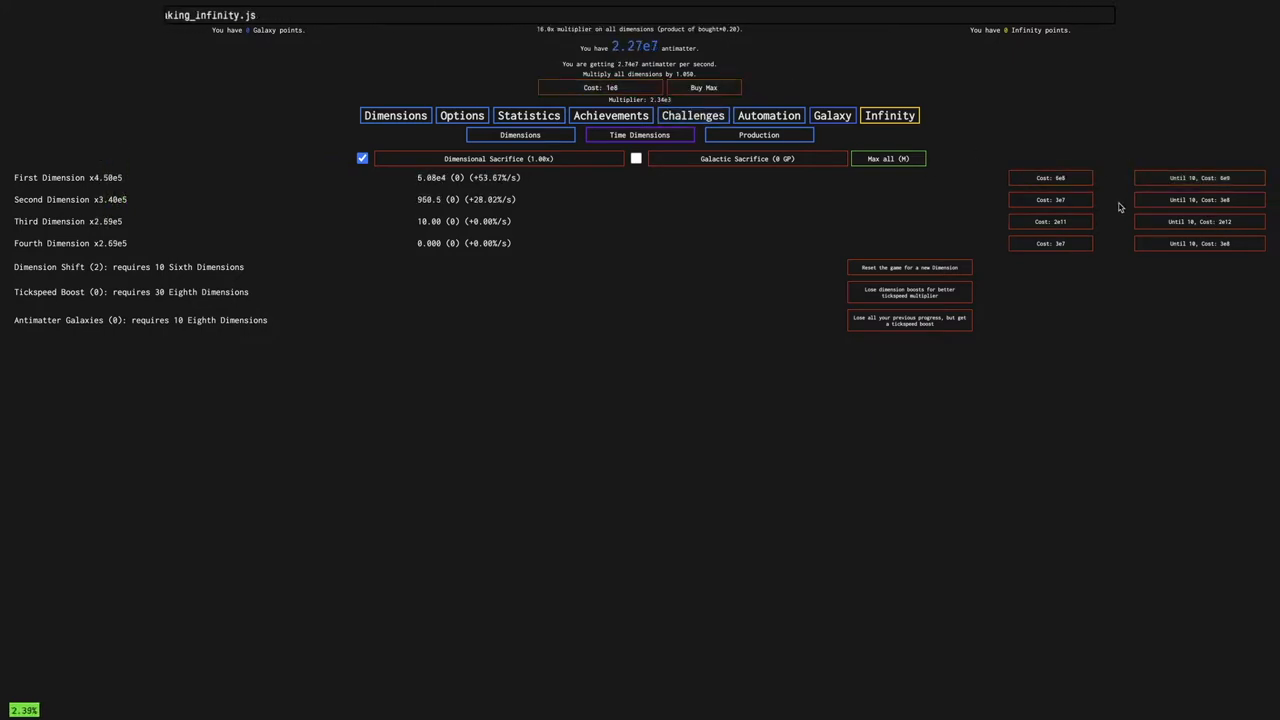
{"action": "left_click", "coordinate": [1070, 243]}
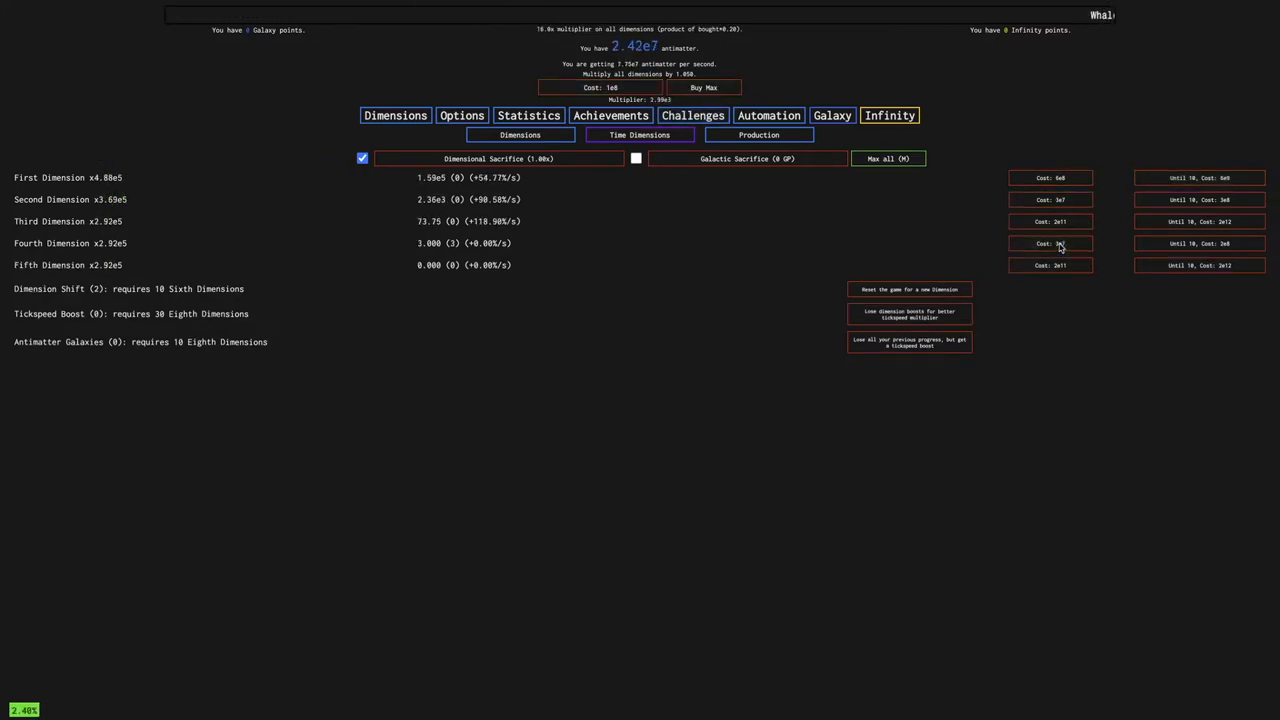
Glance at the autobuyers, then buy Fourth, Second, First and Fifth Dimensions up to ten
{"action": "left_click", "coordinate": [770, 116]}
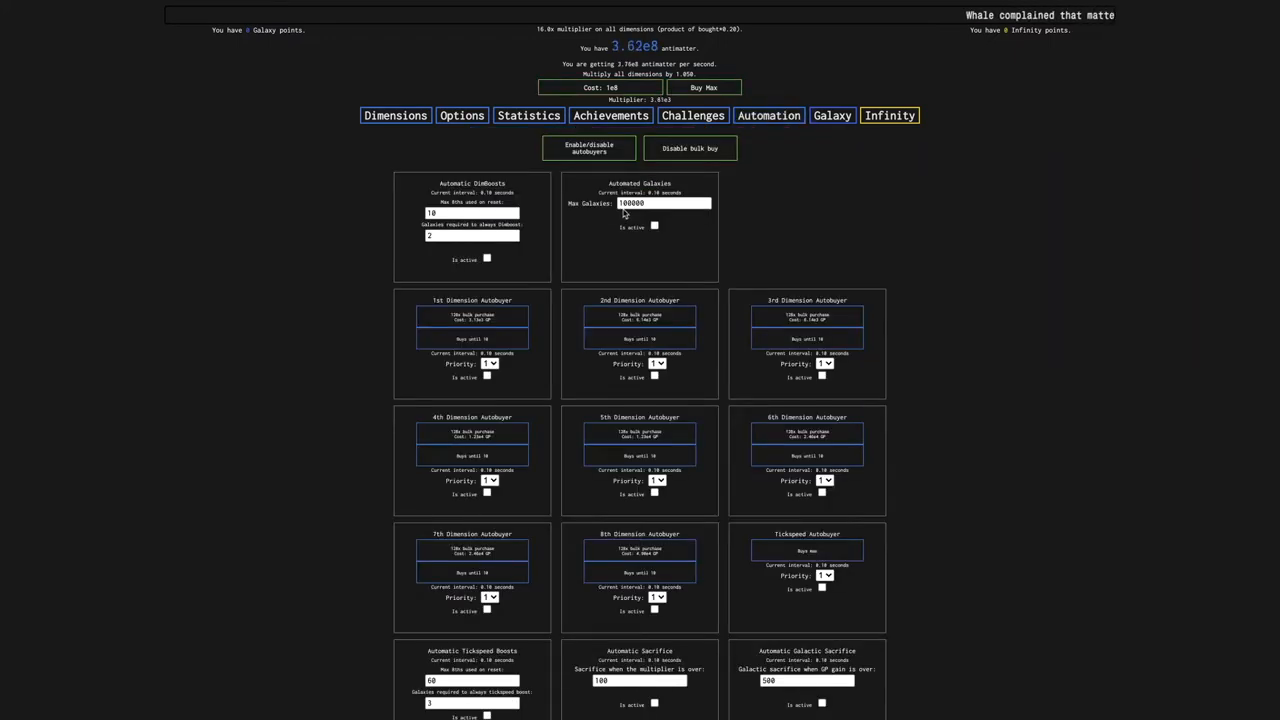
{"action": "left_click", "coordinate": [378, 113]}
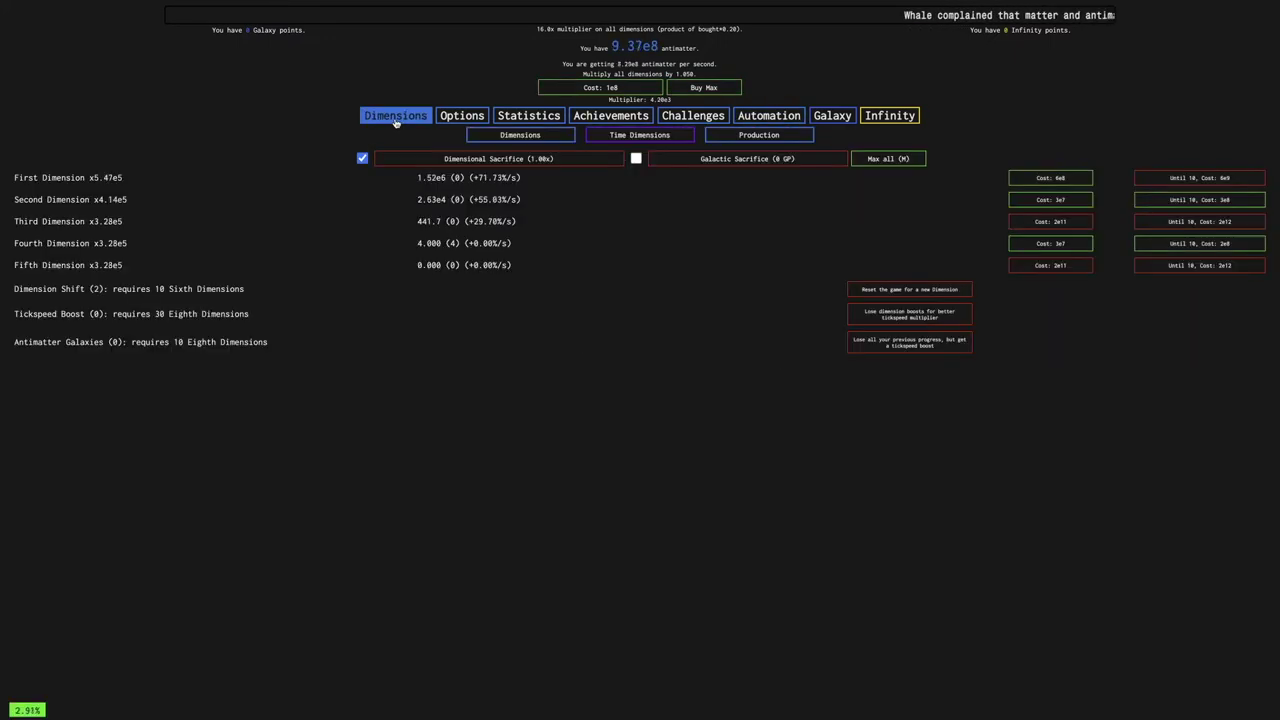
{"action": "left_click", "coordinate": [1220, 243]}
{"action": "left_click", "coordinate": [1223, 200]}
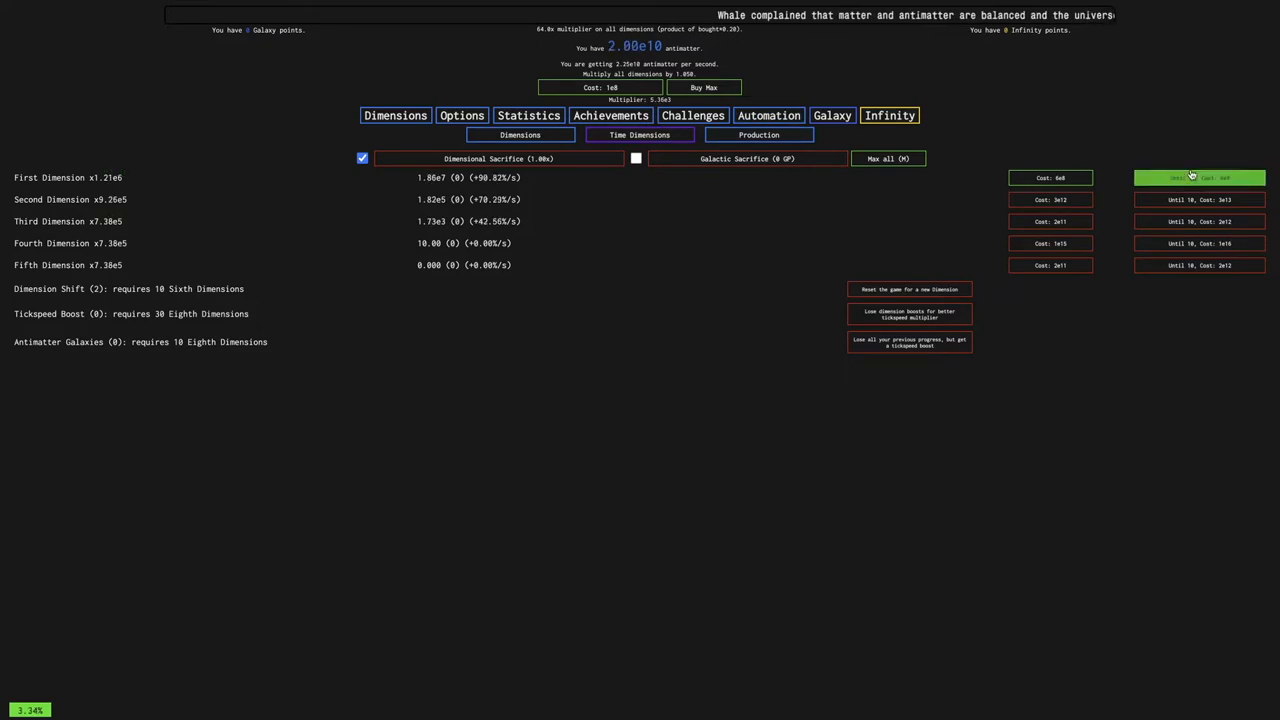
{"action": "left_click", "coordinate": [1191, 176]}
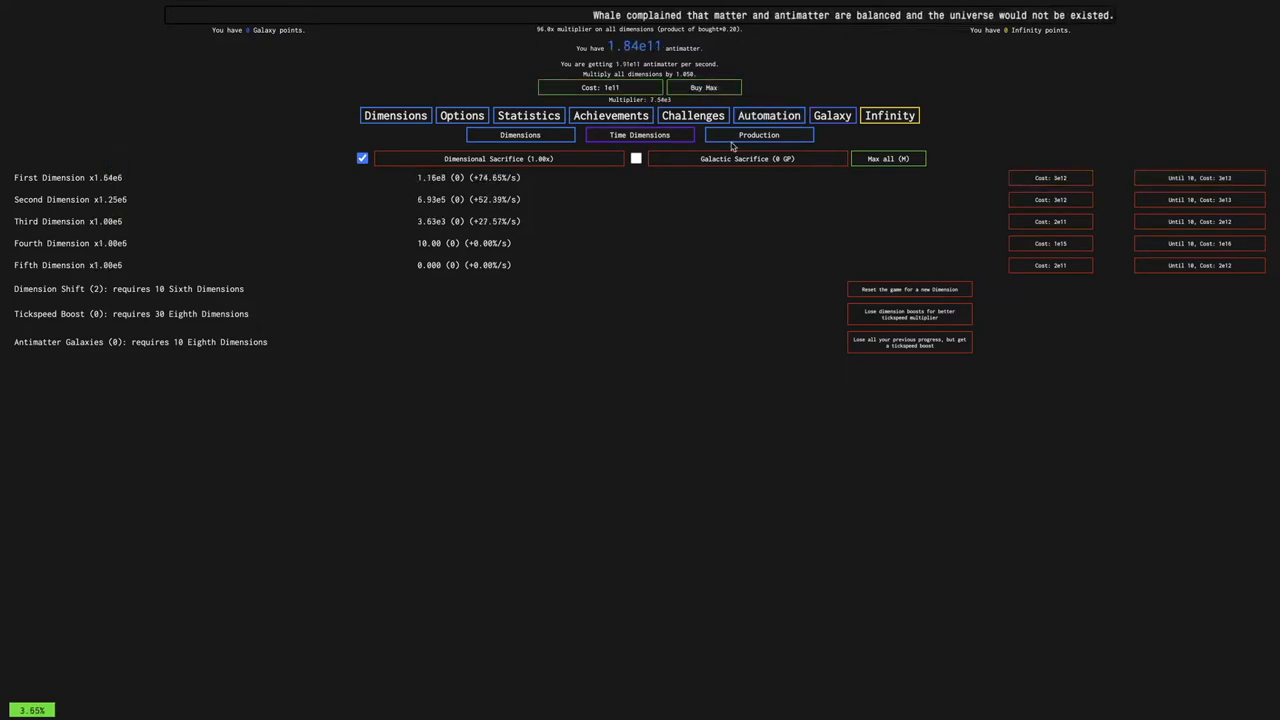
{"action": "left_click", "coordinate": [1083, 266]}
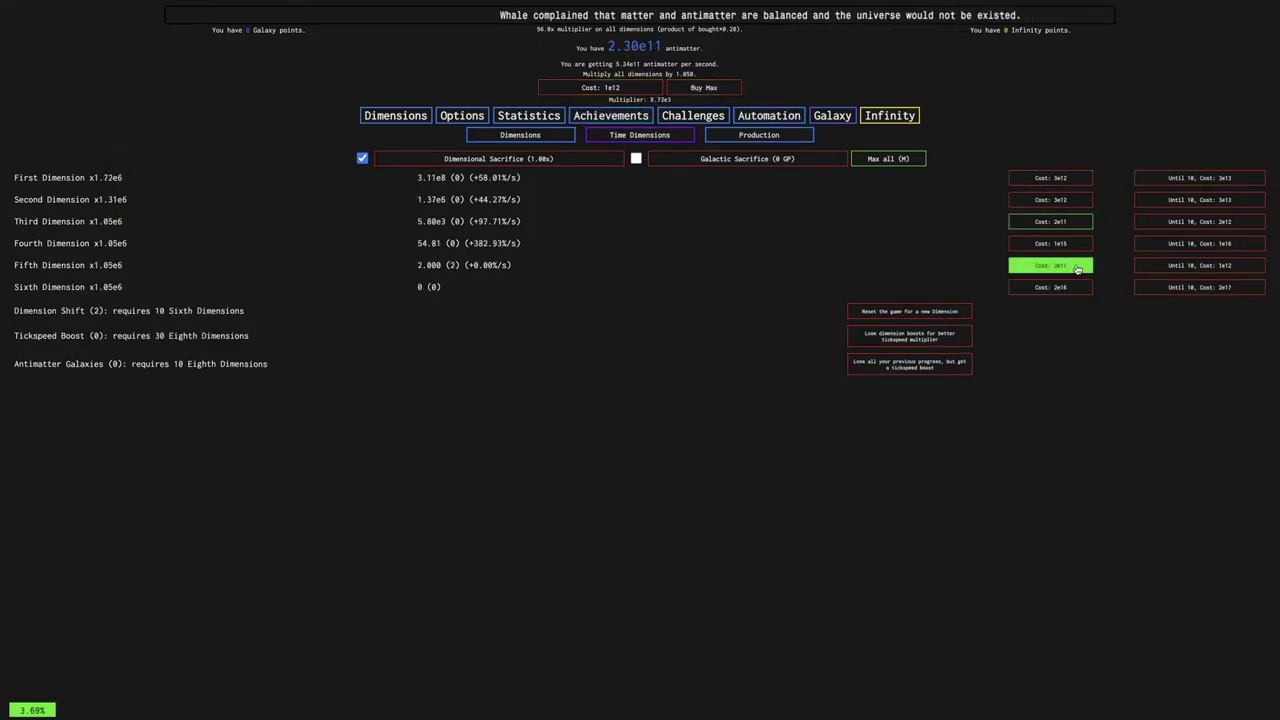
{"action": "left_click", "coordinate": [1140, 265]}
Max tickspeed, buy Third, Second, Fourth and ten Sixth Dimensions, and perform the third Dimension Shift
{"action": "left_click", "coordinate": [1137, 221]}
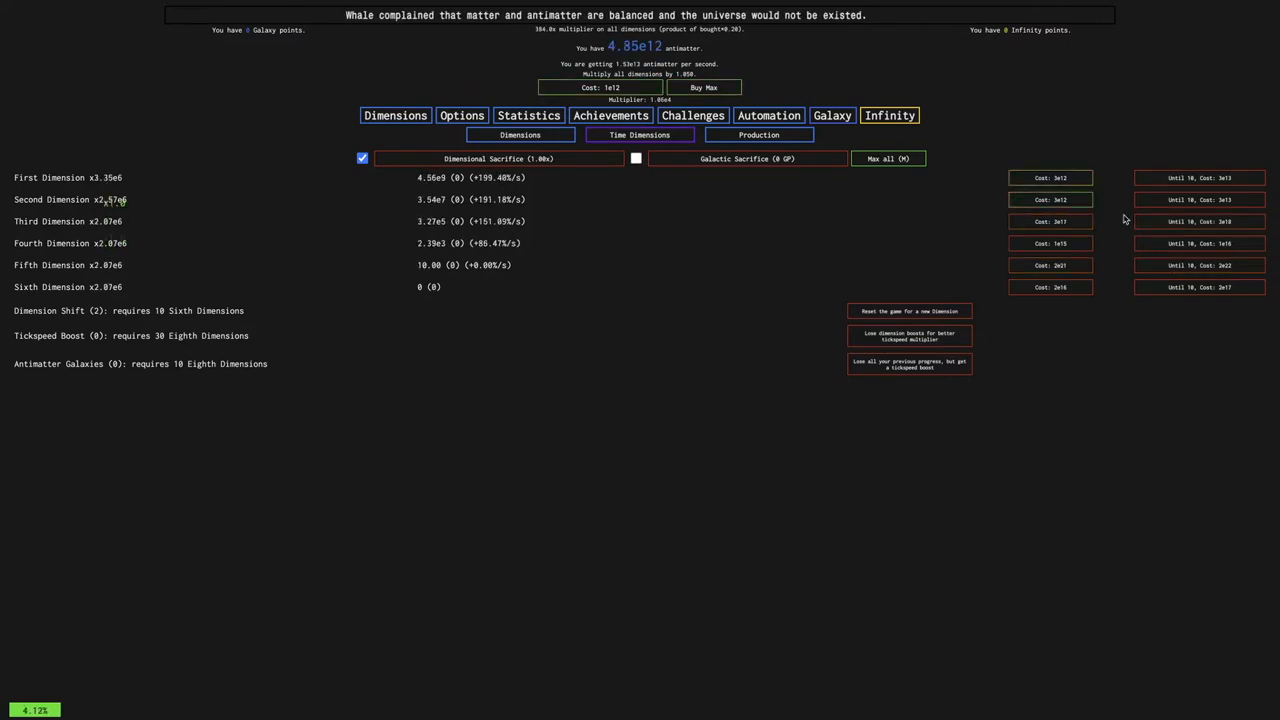
{"action": "left_click", "coordinate": [1230, 199]}
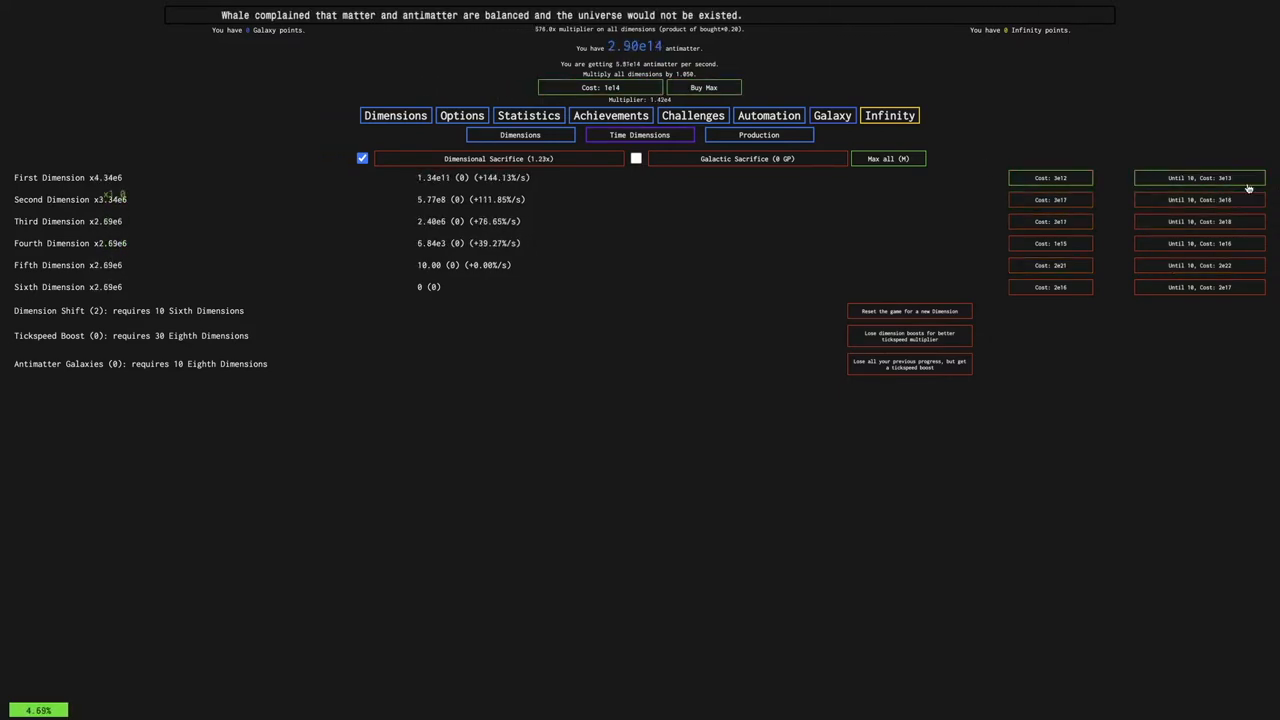
{"action": "left_click", "coordinate": [600, 87]}
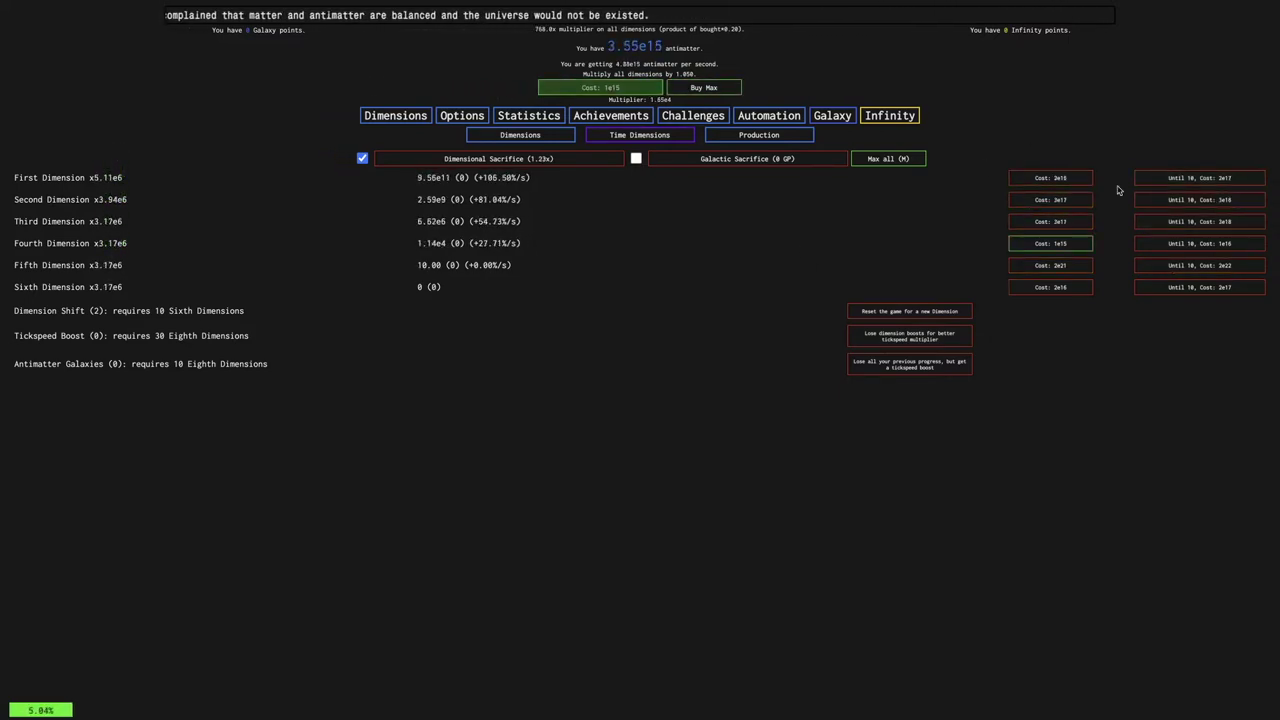
{"action": "left_click", "coordinate": [716, 91]}
{"action": "left_click", "coordinate": [1180, 243]}
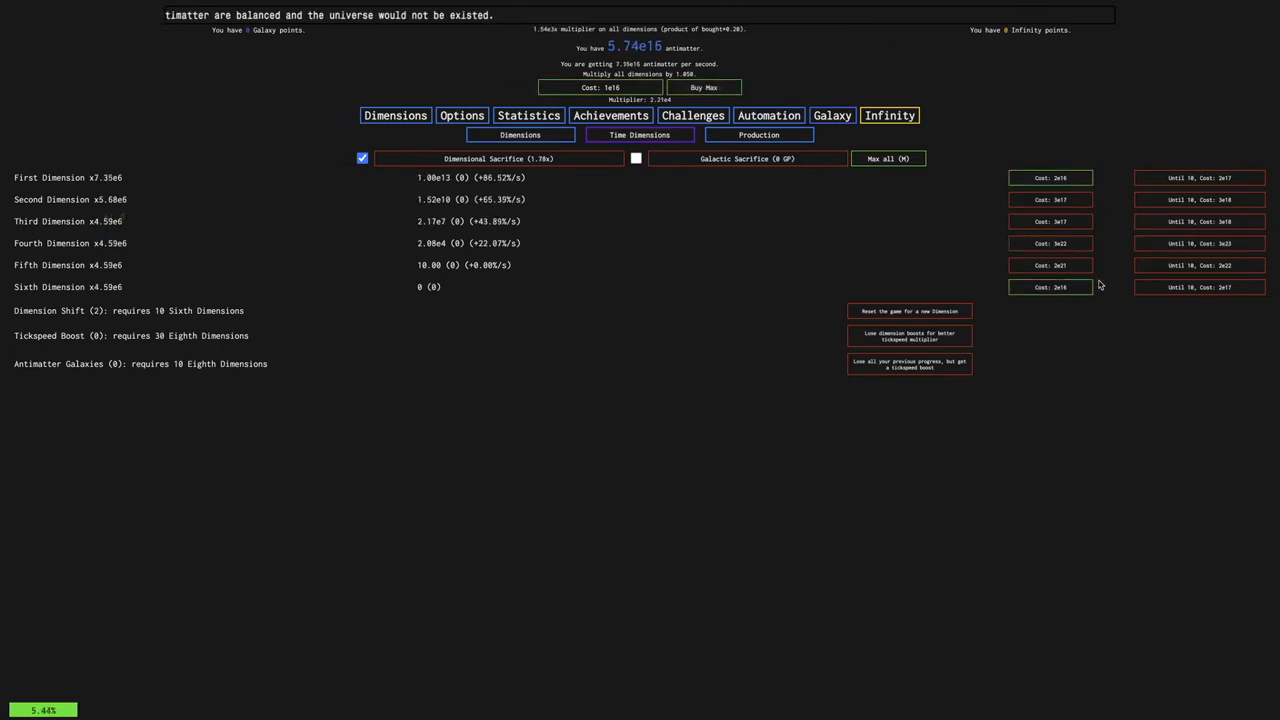
{"action": "left_click", "coordinate": [1196, 287]}
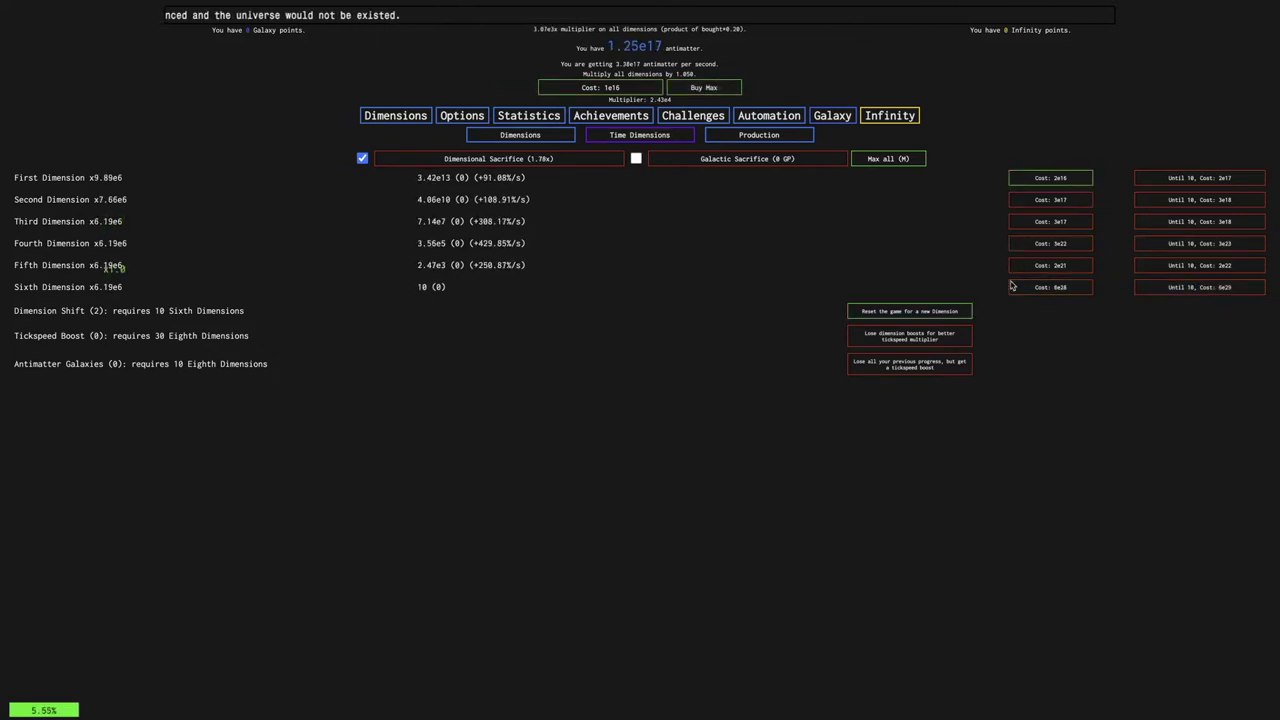
{"action": "left_click", "coordinate": [909, 311]}
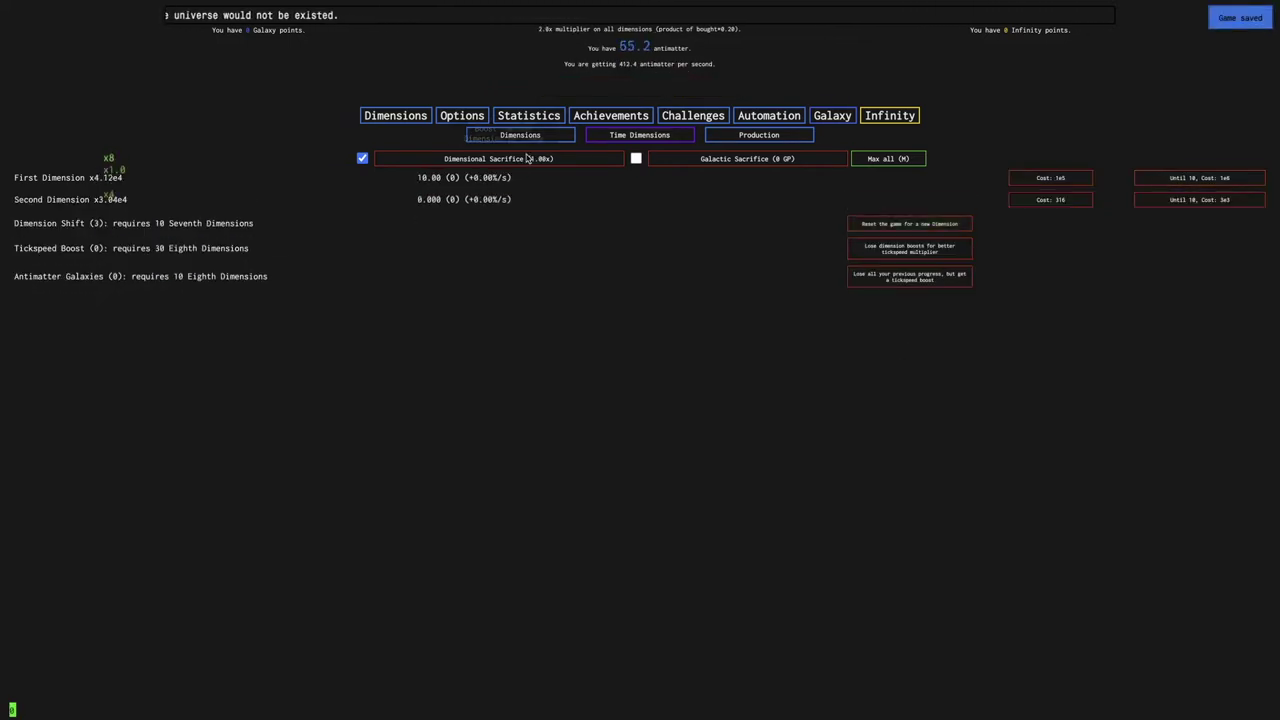
Rebuy Second Dimensions, then Third and First Dimensions up to ten
{"action": "left_click", "coordinate": [1048, 201]}
{"action": "left_click", "coordinate": [1048, 201]}
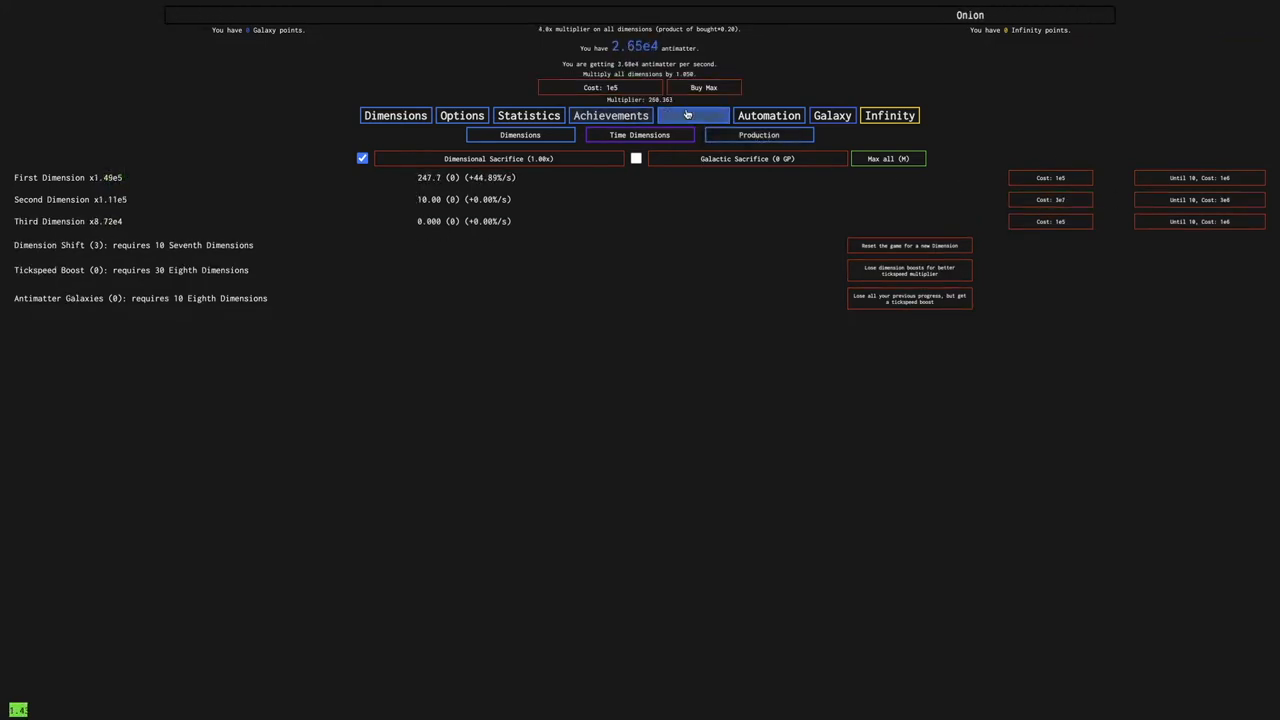
{"action": "left_click", "coordinate": [668, 136]}
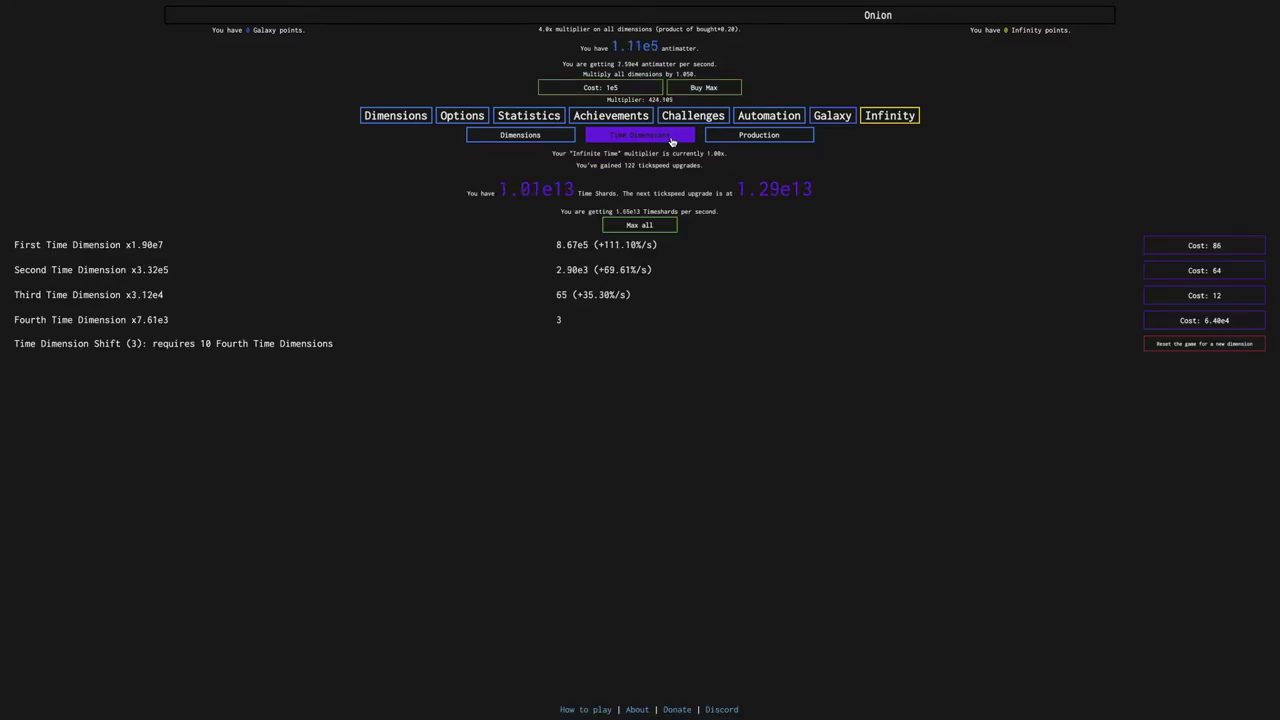
{"action": "left_click", "coordinate": [555, 134]}
{"action": "left_click", "coordinate": [1060, 222]}
{"action": "left_click", "coordinate": [1060, 222]}
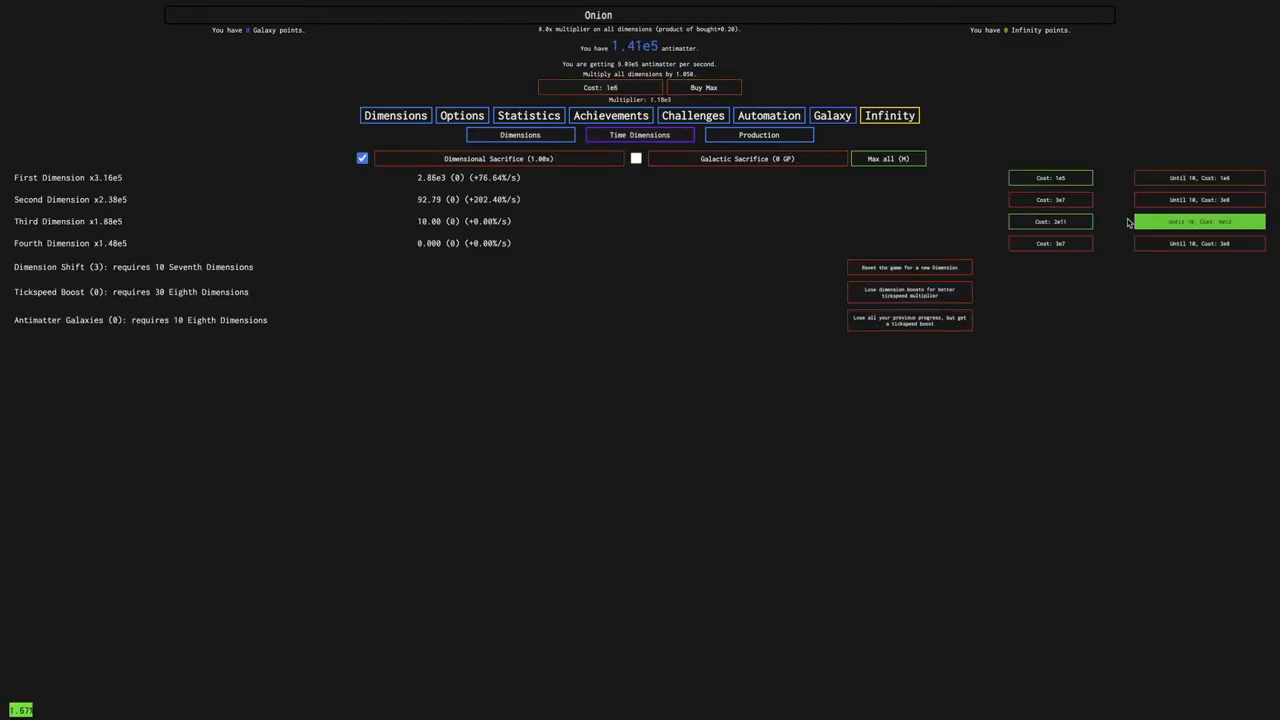
{"action": "left_click", "coordinate": [1168, 221]}
{"action": "left_click", "coordinate": [1168, 178]}
Buy Fourth, Second and First Dimensions up to ten and a tickspeed upgrade
{"action": "left_click", "coordinate": [667, 137]}
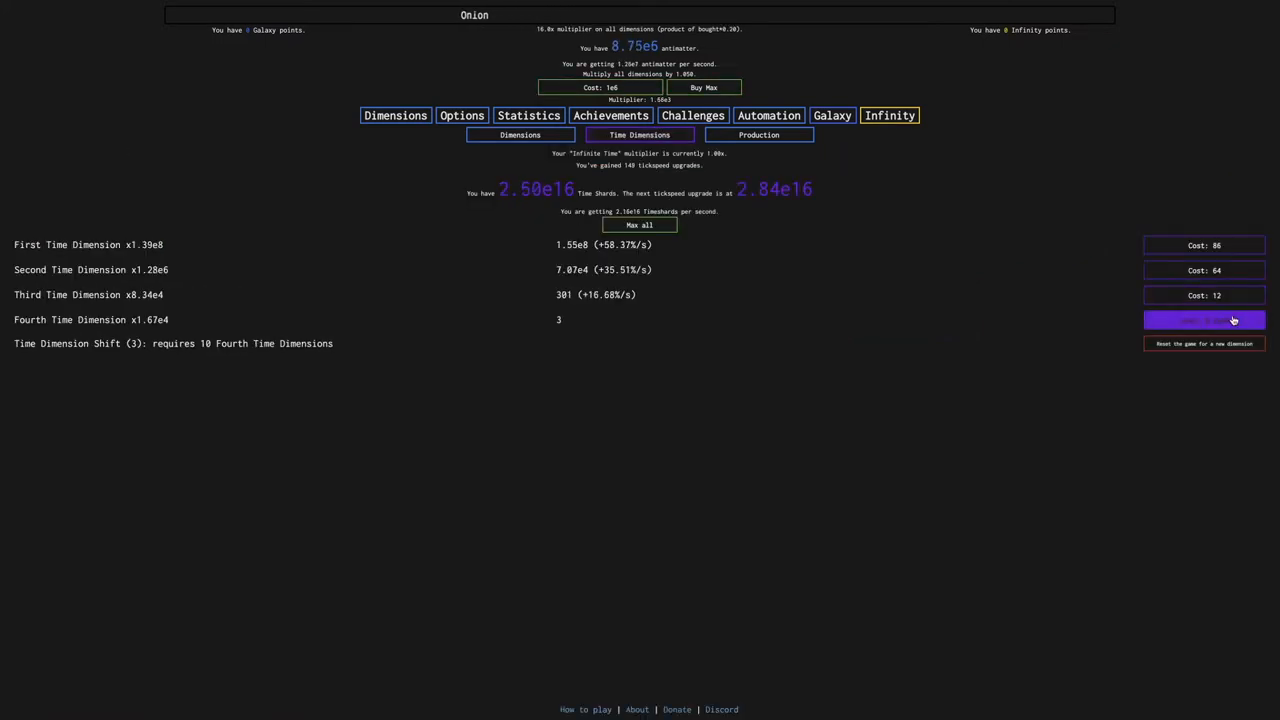
{"action": "left_click", "coordinate": [520, 135]}
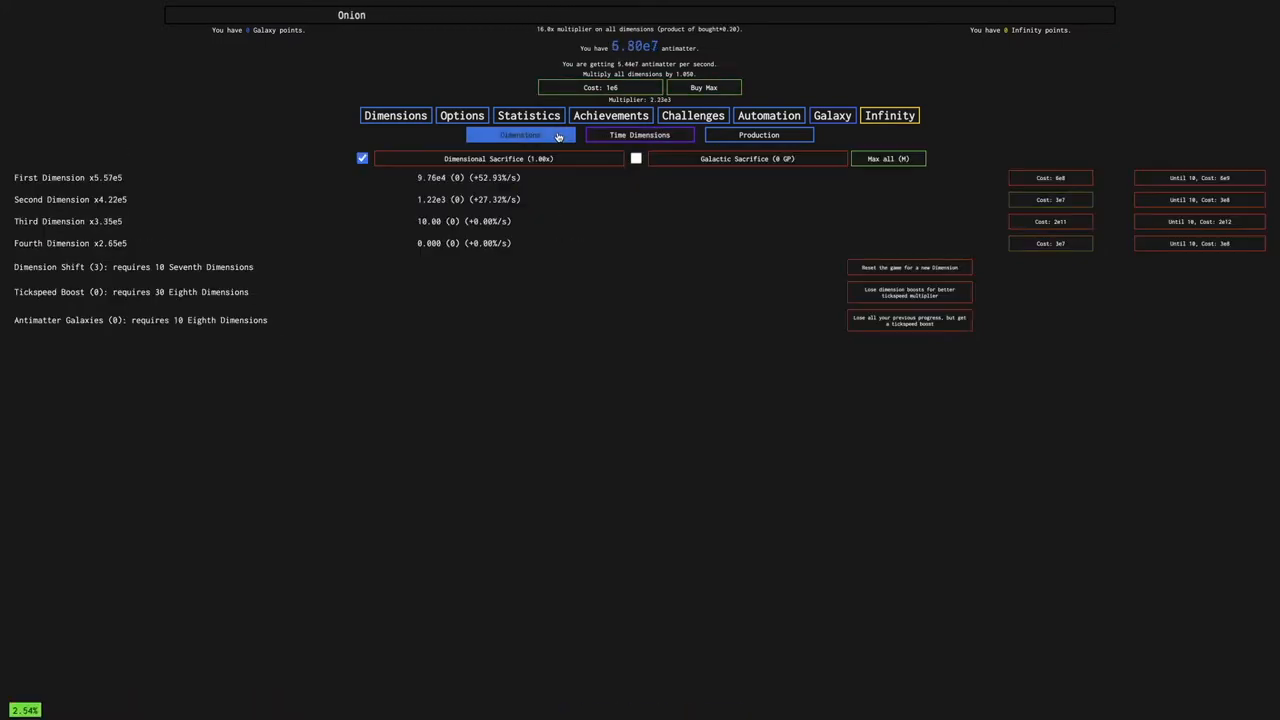
{"action": "left_click", "coordinate": [1167, 247]}
{"action": "left_click", "coordinate": [1192, 196]}
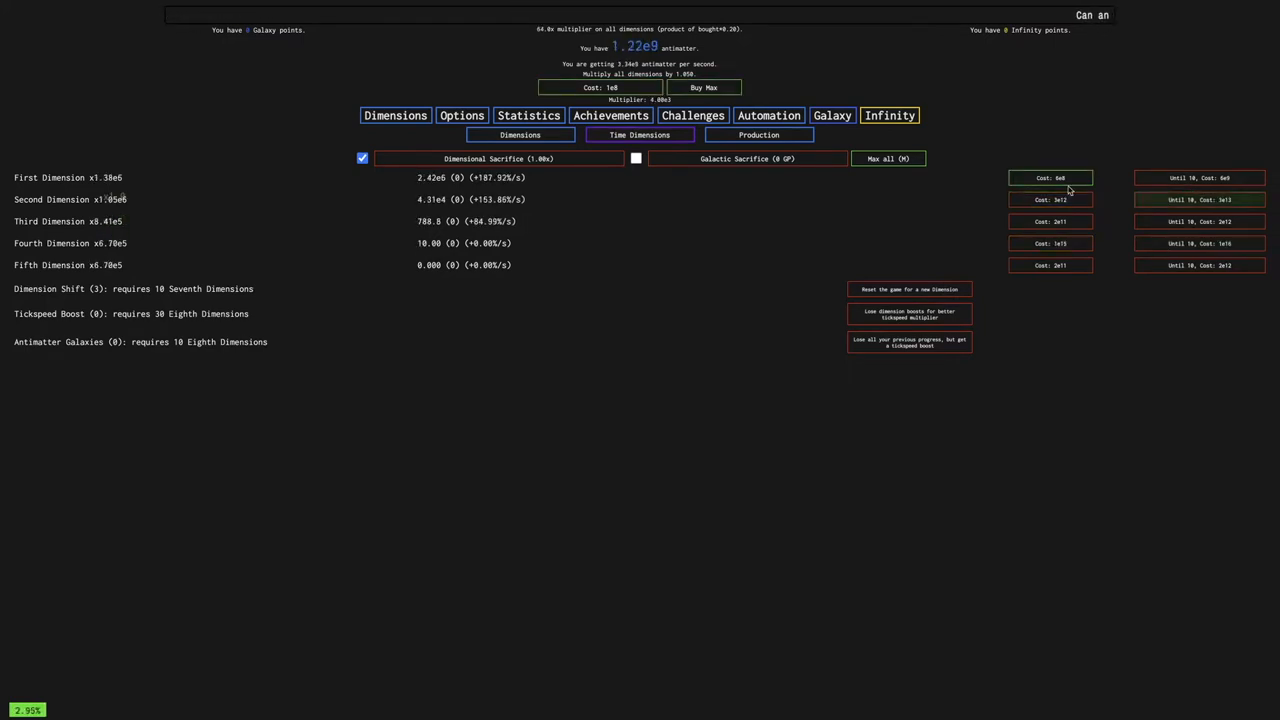
{"action": "left_click", "coordinate": [650, 88]}
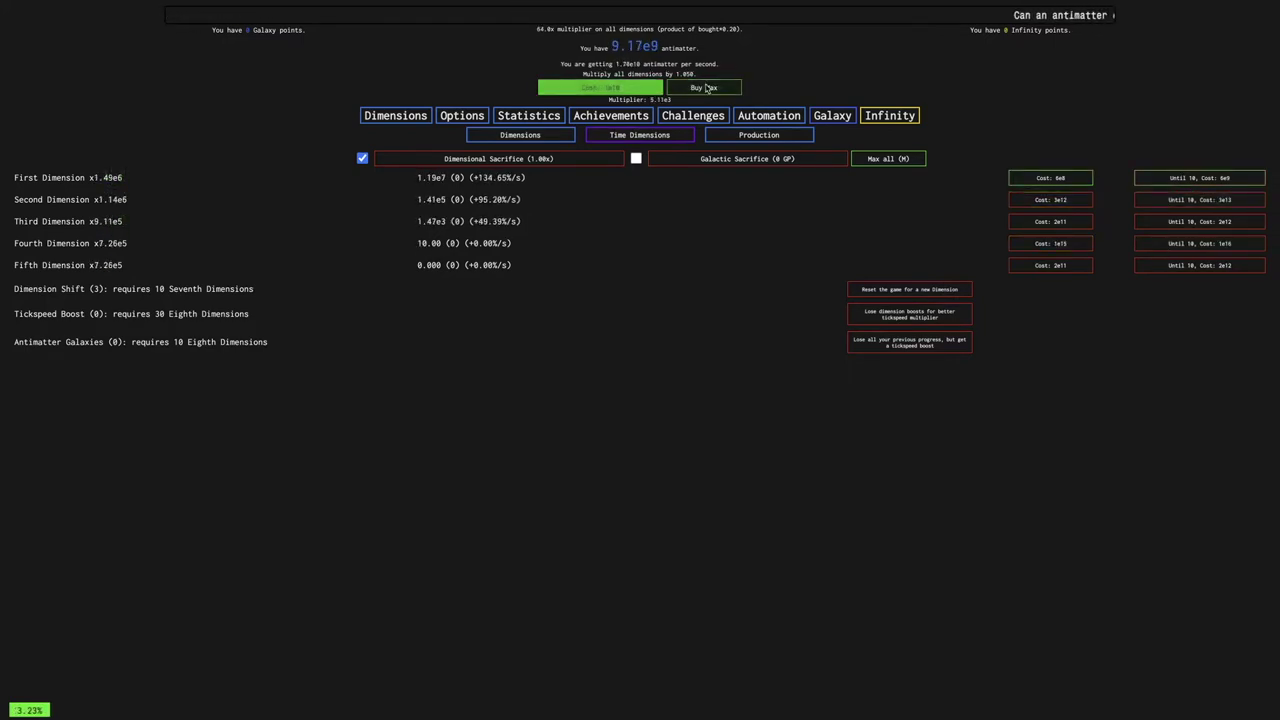
{"action": "left_click", "coordinate": [1136, 180]}
Buy the tenth Fourth Time Dimension and perform the Time Dimension Shift reset
{"action": "left_click", "coordinate": [640, 135]}
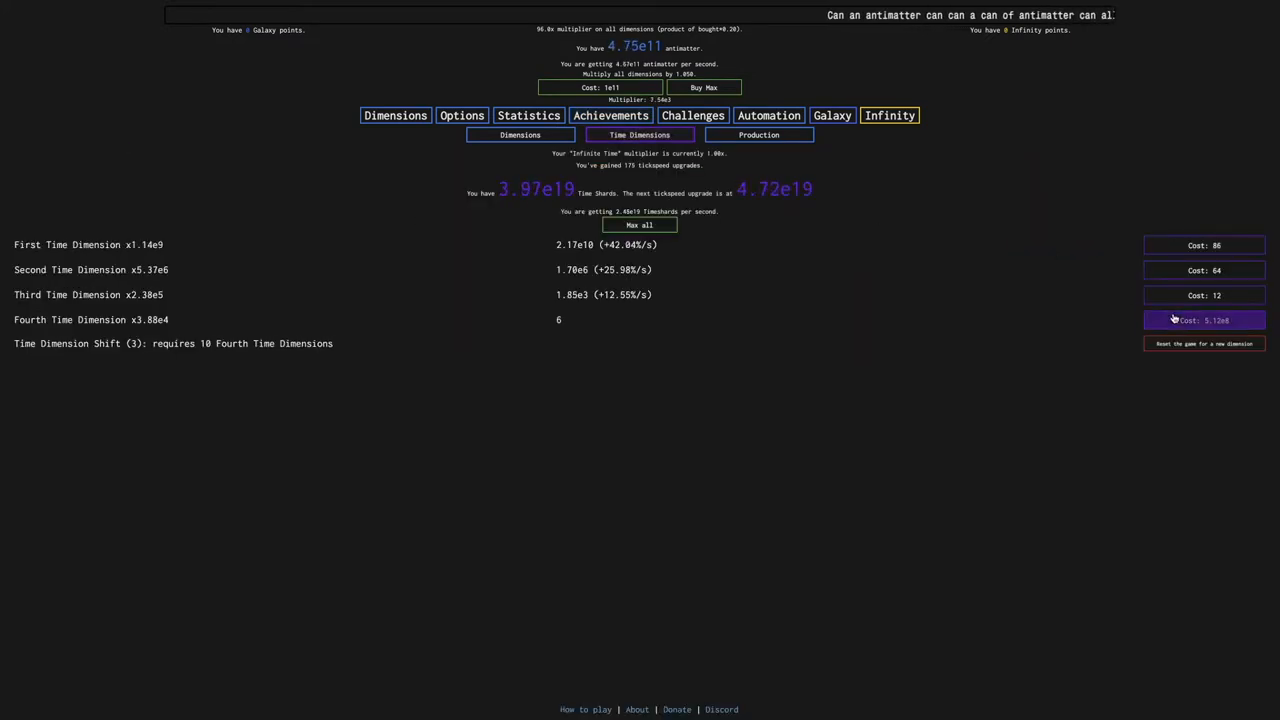
{"action": "left_click", "coordinate": [1172, 320]}
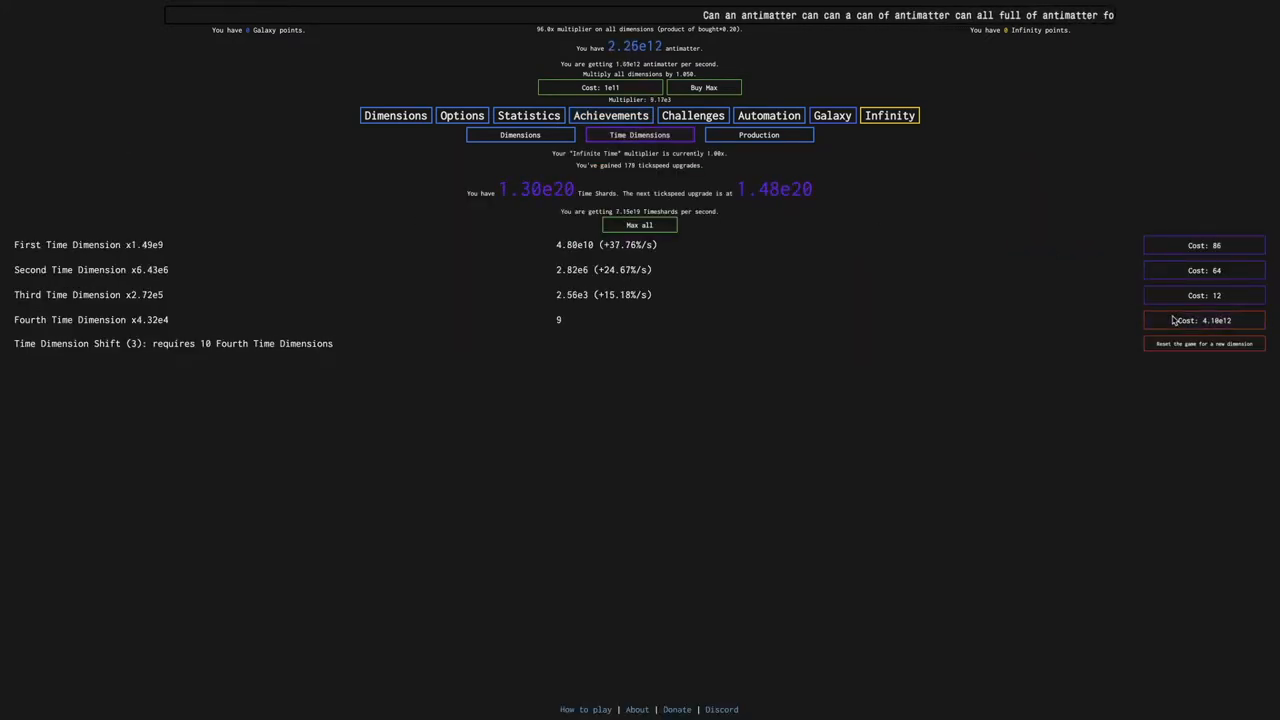
{"action": "left_click", "coordinate": [1170, 320]}
{"action": "left_click", "coordinate": [1170, 343]}
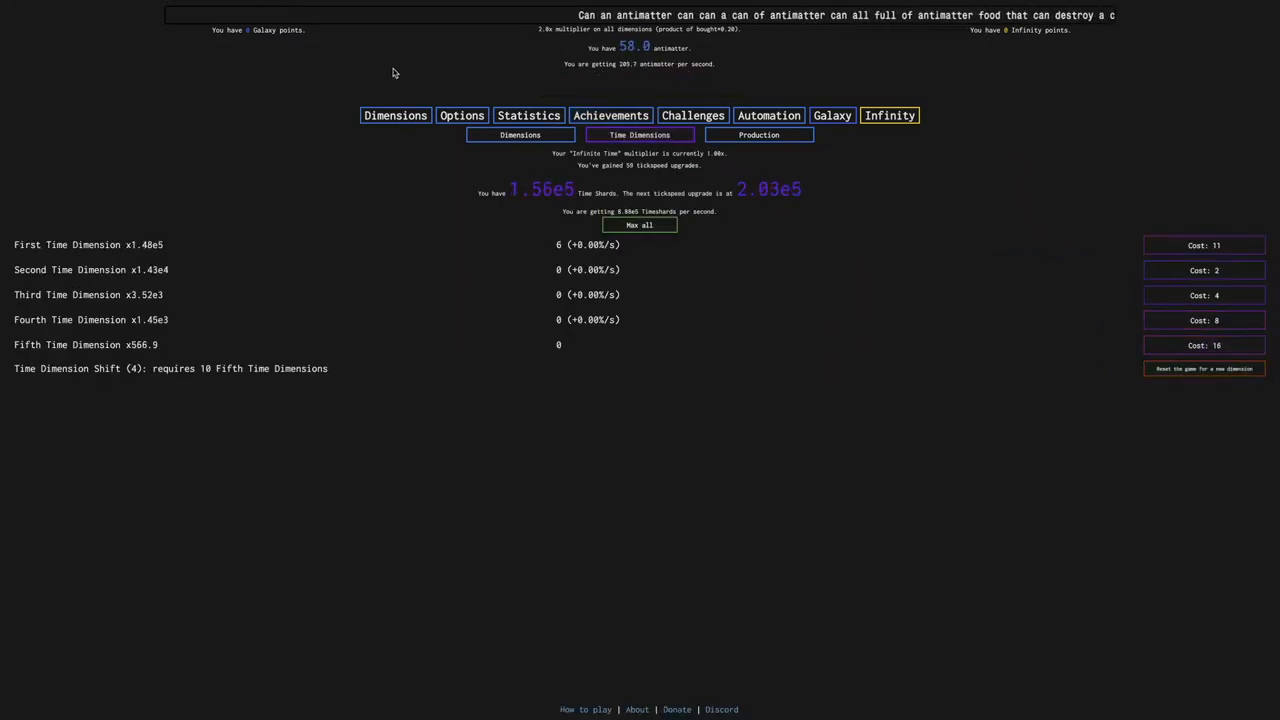
Rebuy Second Dimensions while checking the Time Dimensions
{"action": "left_click", "coordinate": [525, 137]}
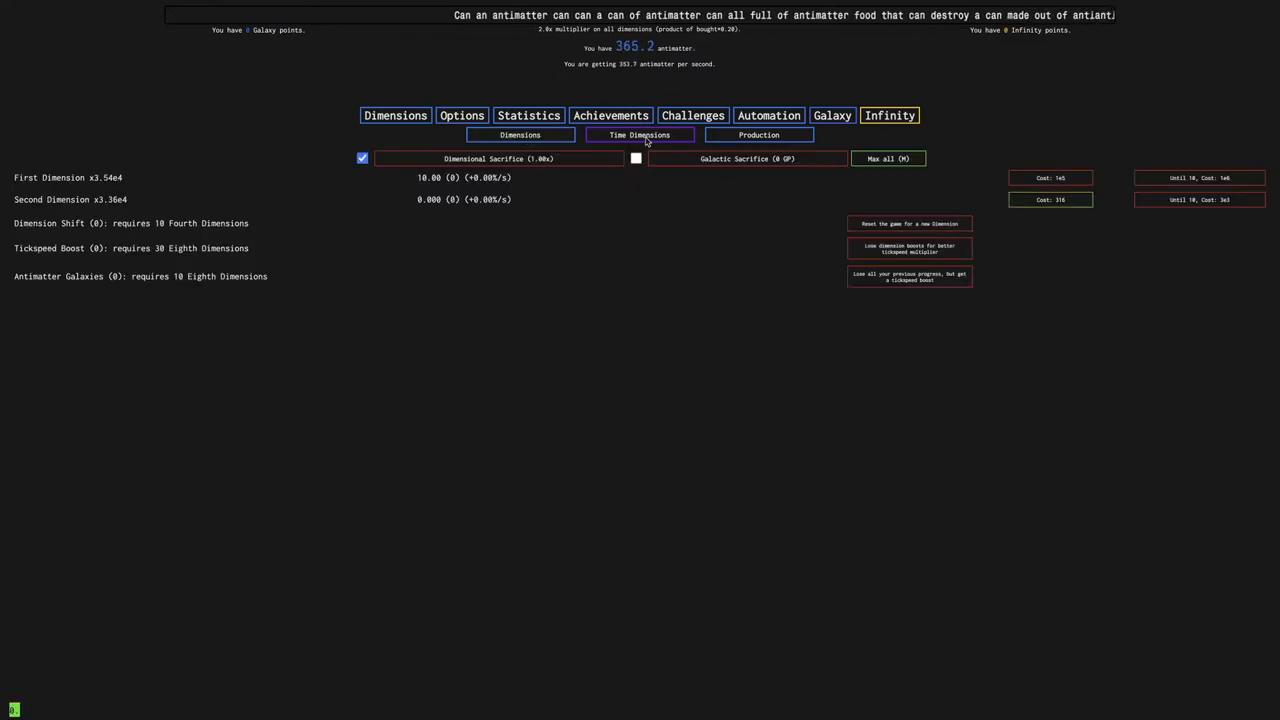
{"action": "left_click", "coordinate": [596, 133]}
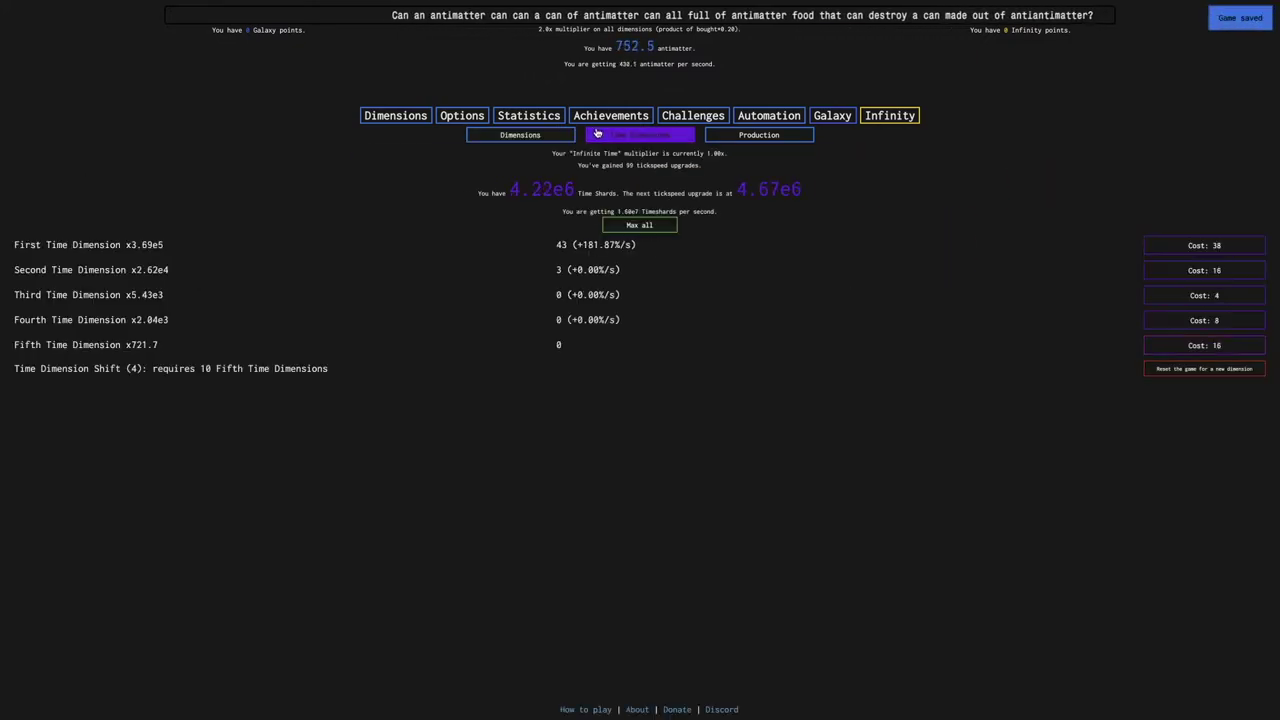
{"action": "left_click", "coordinate": [525, 136]}
{"action": "left_click", "coordinate": [1050, 199]}
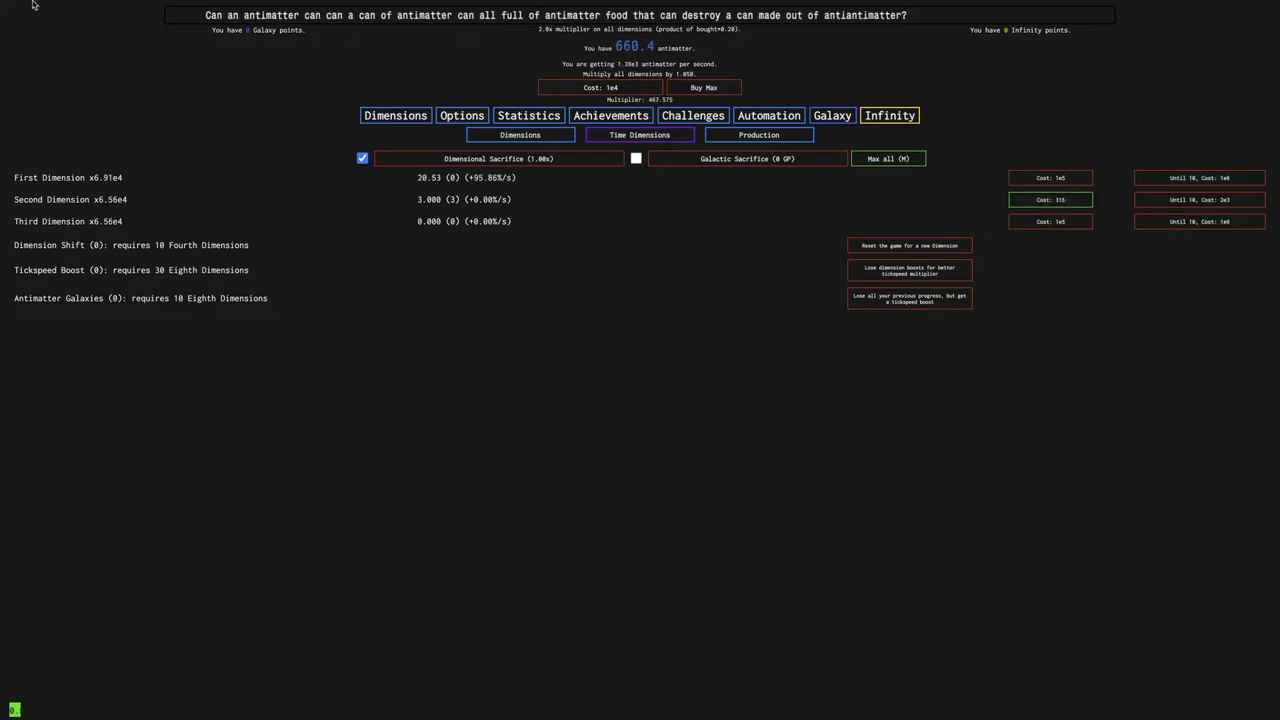
{"action": "left_click", "coordinate": [640, 135]}
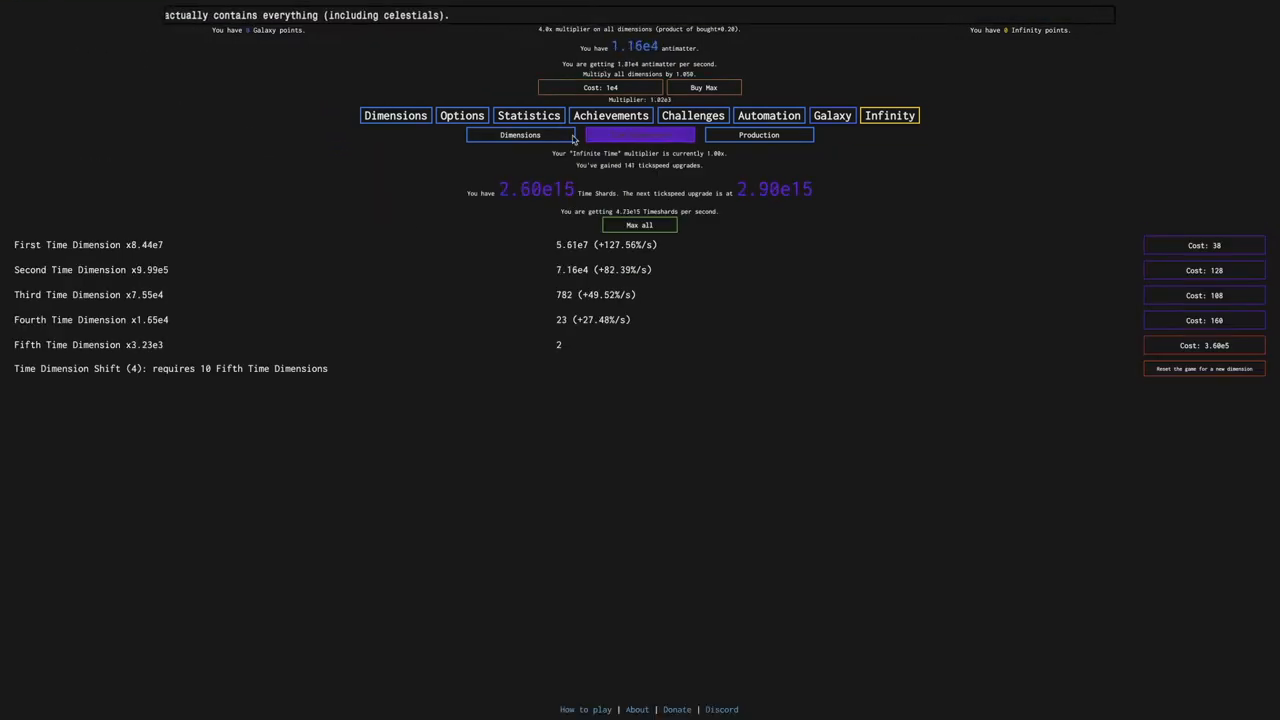
{"action": "left_click", "coordinate": [522, 136]}
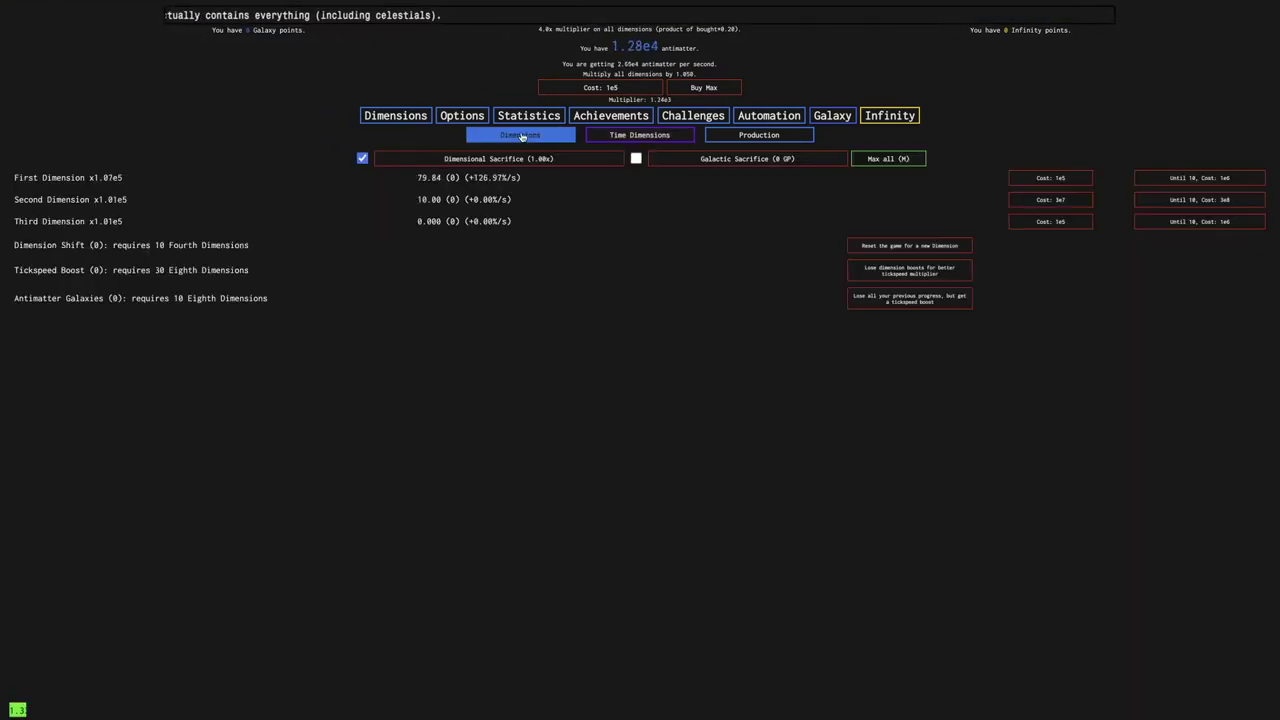
Buy Third, First and Fourth Dimensions up to ten and perform a Dimension Shift
{"action": "left_click", "coordinate": [1084, 221]}
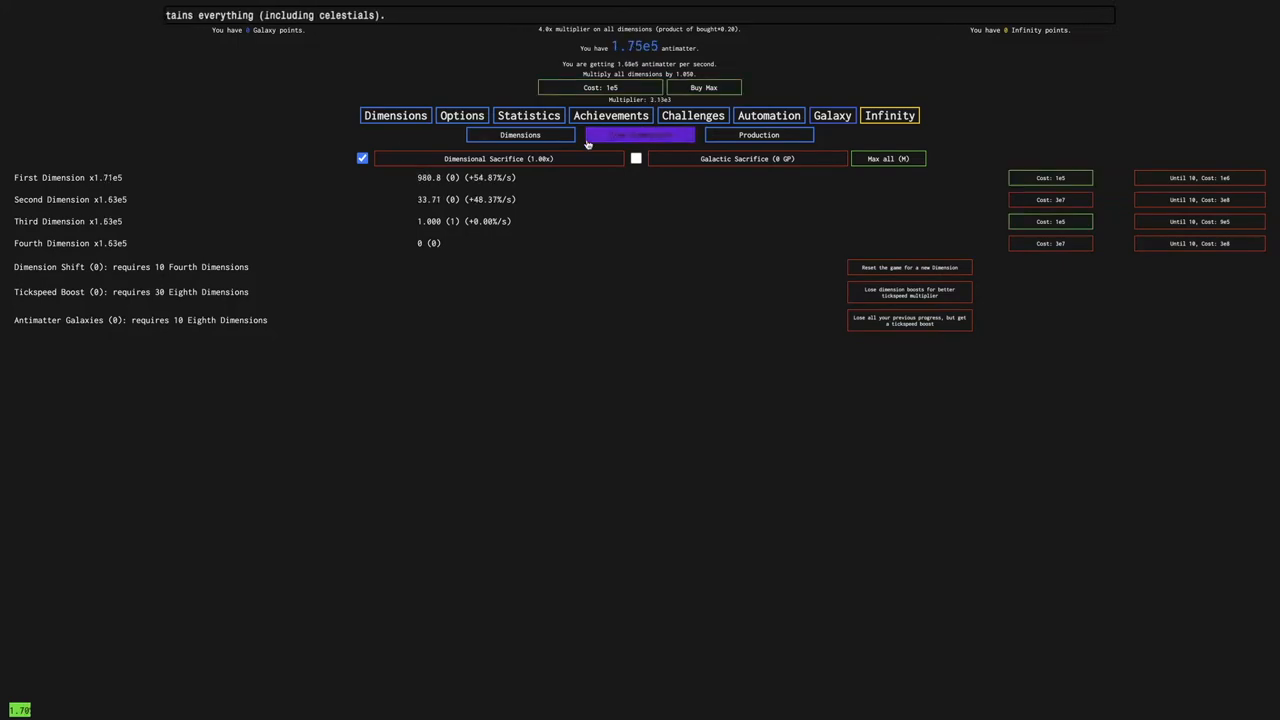
{"action": "left_click", "coordinate": [1185, 222]}
{"action": "left_click", "coordinate": [1166, 180]}
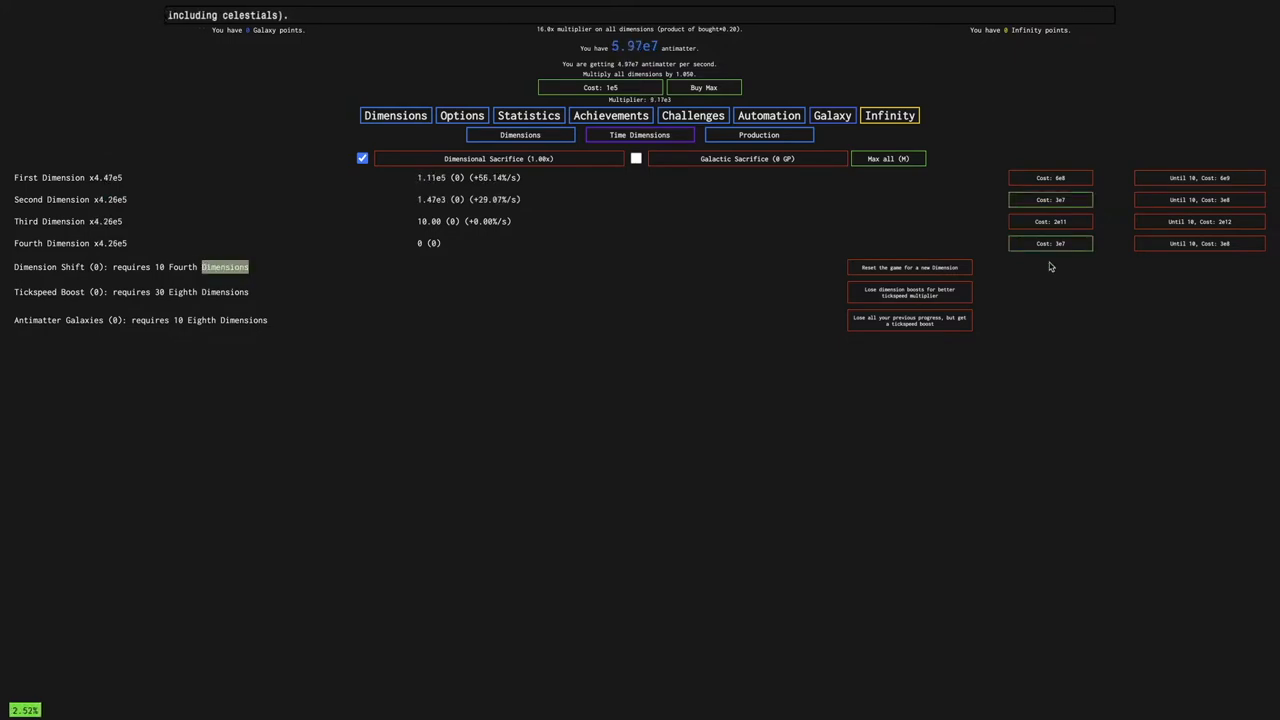
{"action": "left_click", "coordinate": [1160, 244]}
{"action": "left_click", "coordinate": [909, 267]}
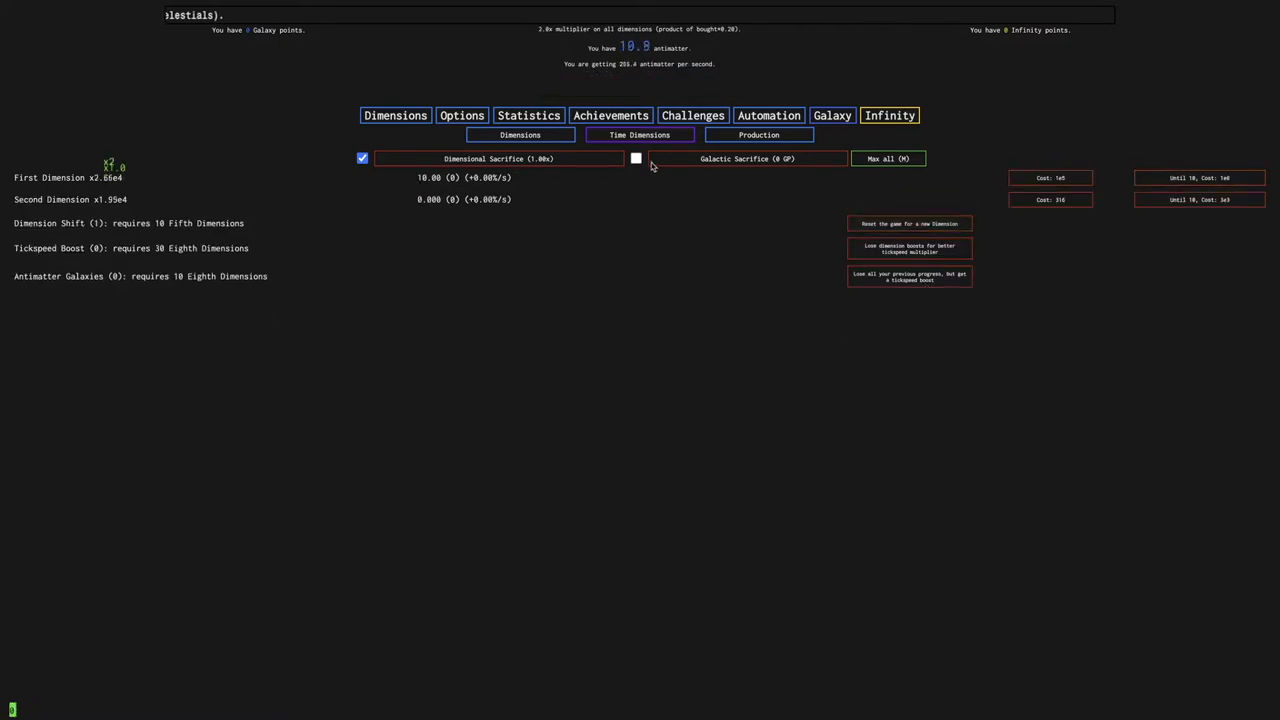
Rebuy a Second Dimension and go to the achievements list
{"action": "left_click", "coordinate": [632, 134]}
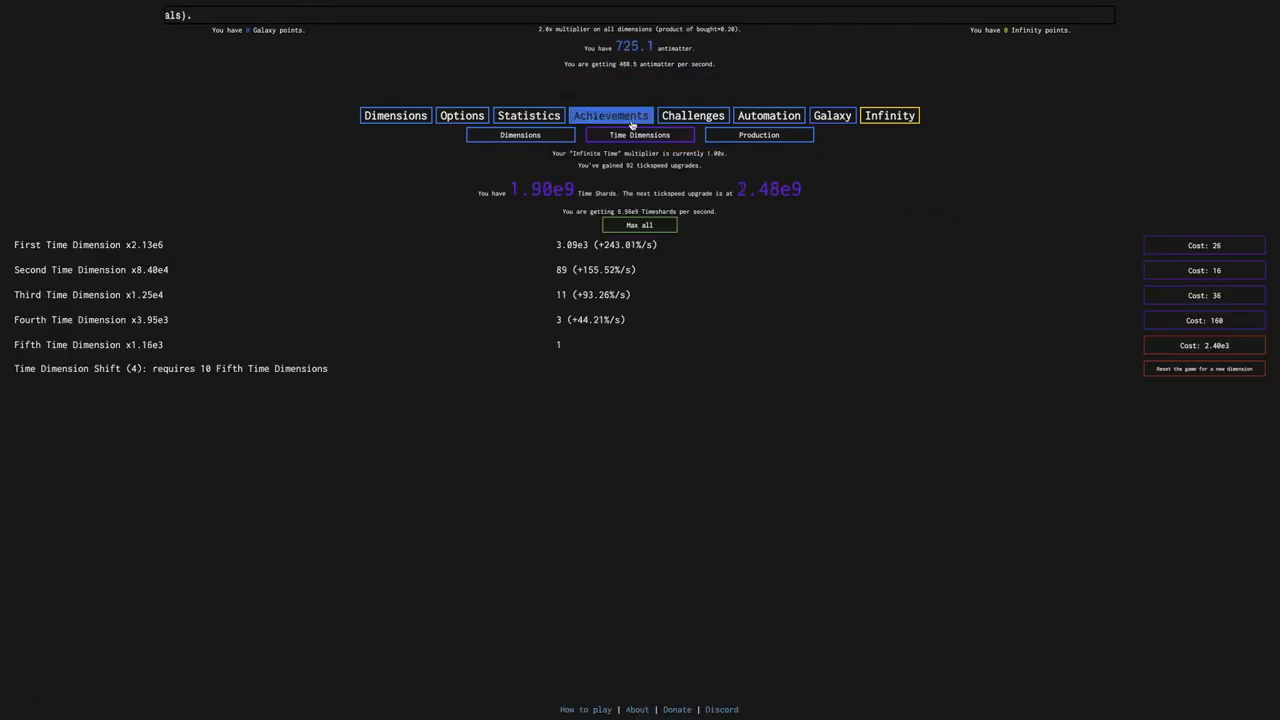
{"action": "left_click", "coordinate": [538, 144]}
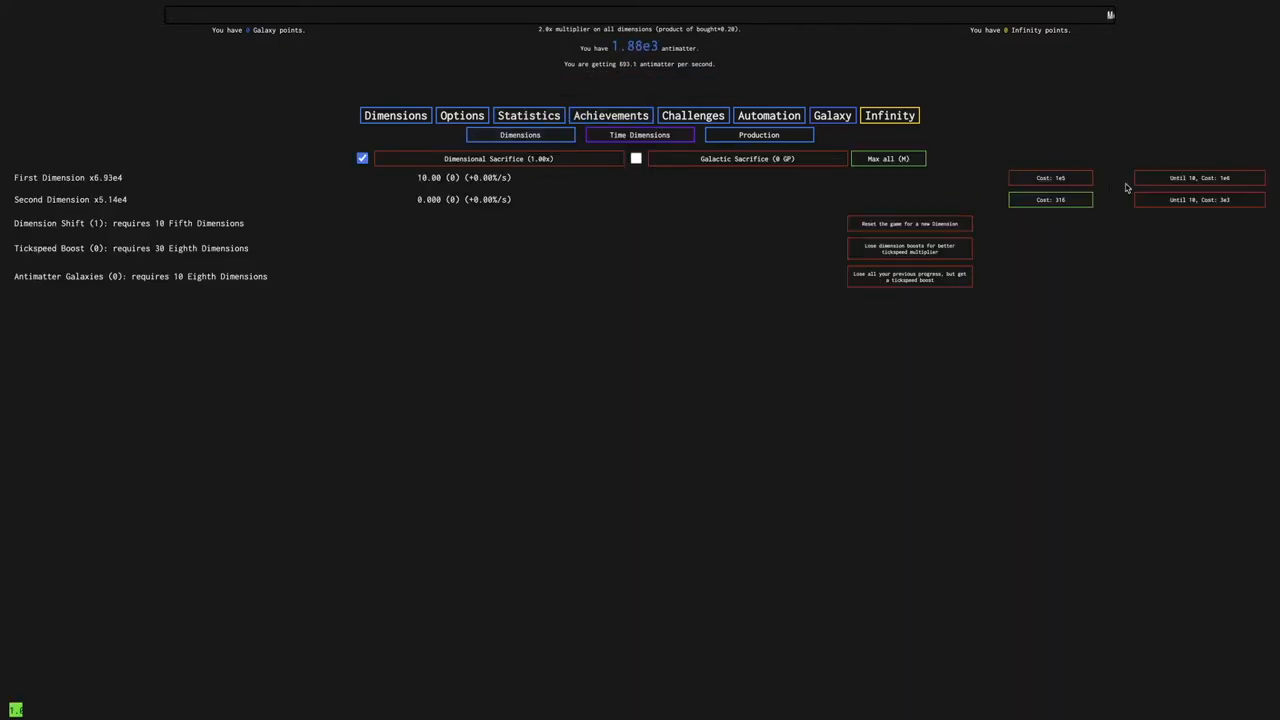
{"action": "left_click", "coordinate": [1075, 199]}
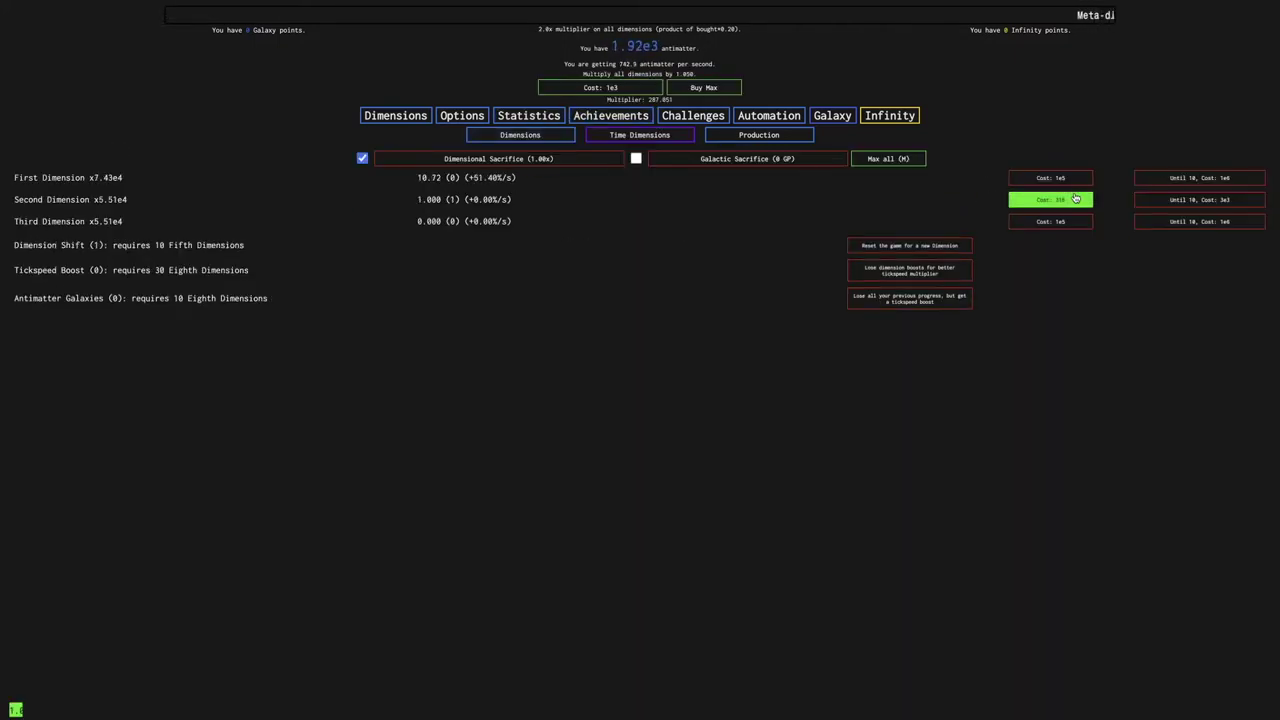
{"action": "left_click", "coordinate": [640, 116]}
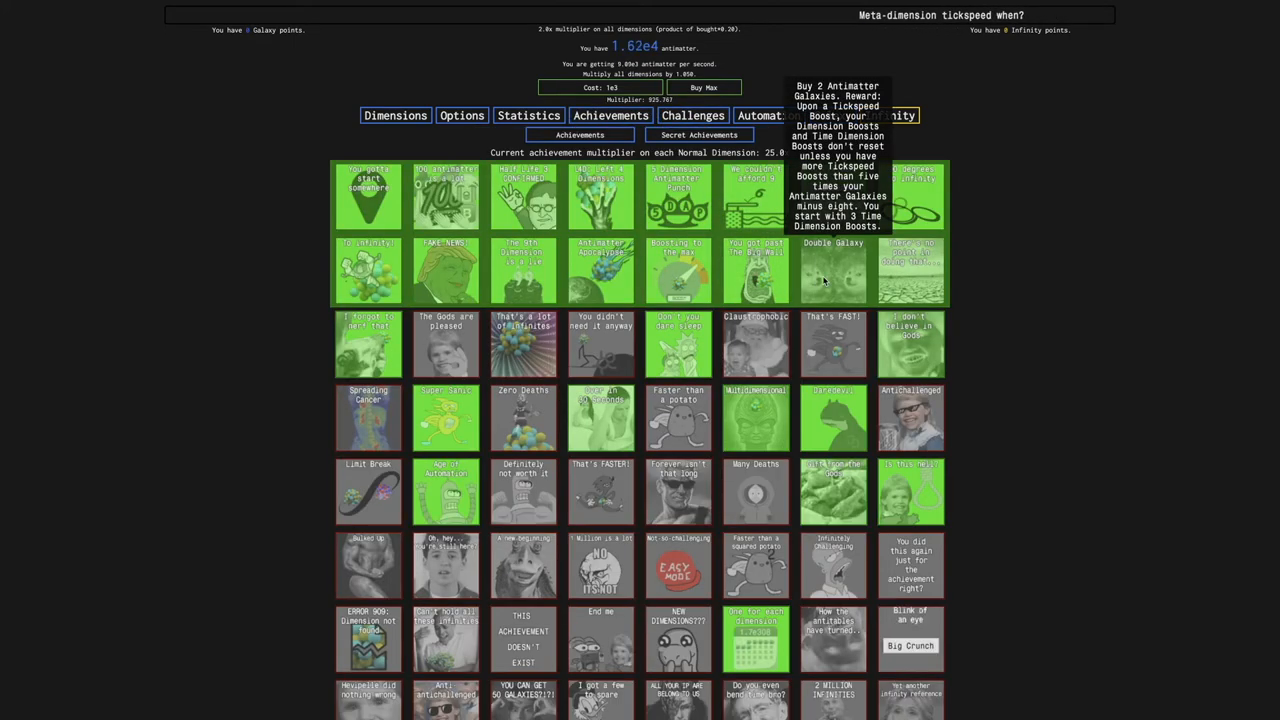
{"action": "mouse_move", "coordinate": [756, 271]}
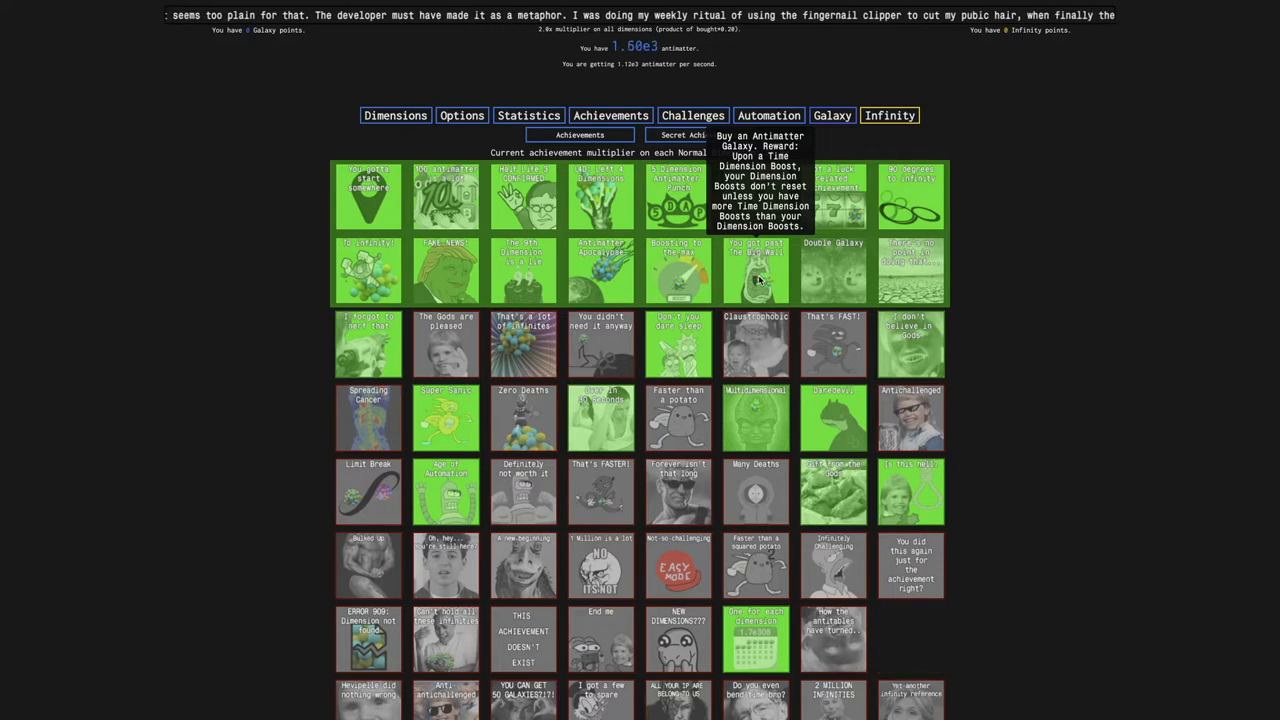
Return to the dimensions list after reviewing the achievements
{"action": "left_click", "coordinate": [396, 116]}
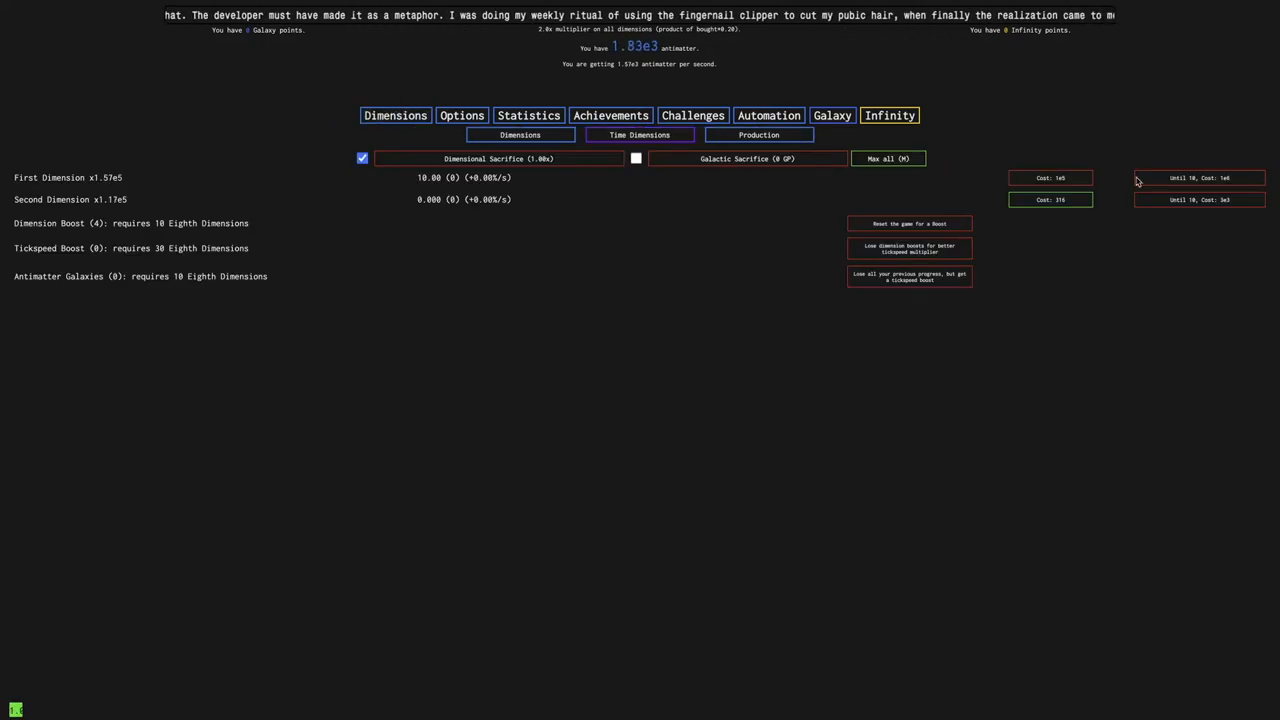
Buy Second, Third, First and Fourth Dimensions up to ten
{"action": "left_click", "coordinate": [1050, 200]}
{"action": "left_click", "coordinate": [1050, 200]}
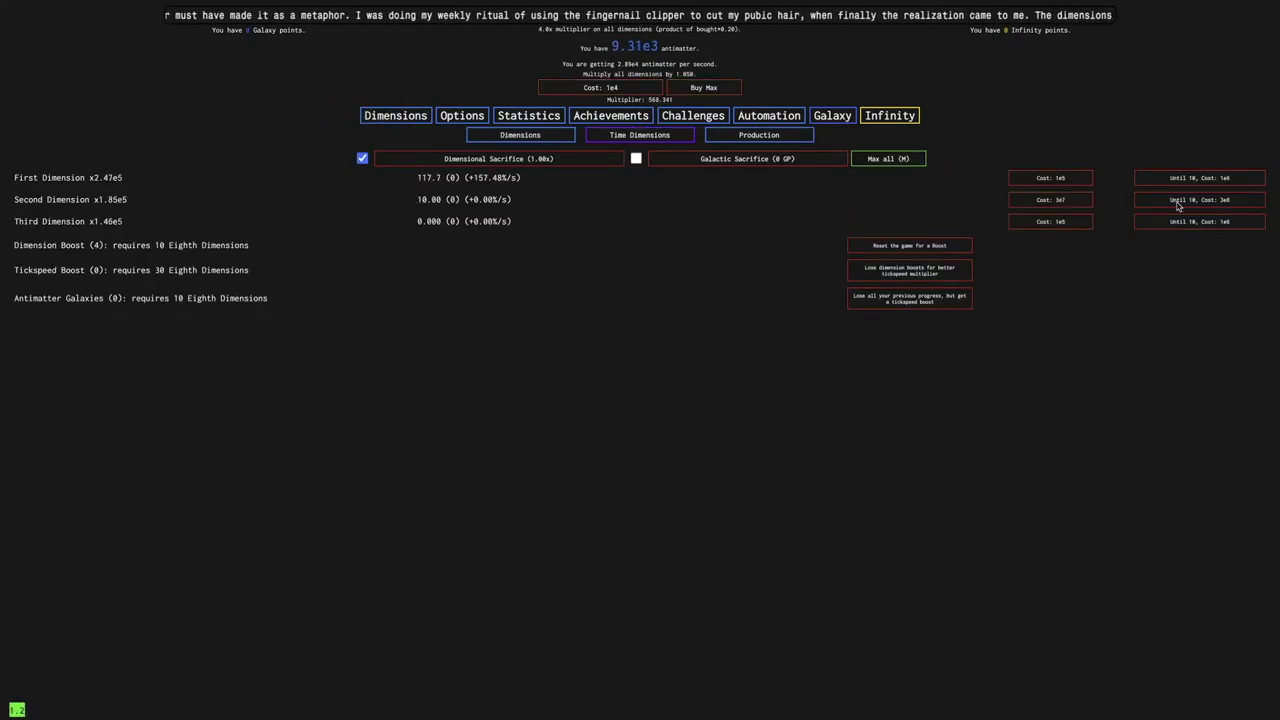
{"action": "left_click", "coordinate": [1040, 222]}
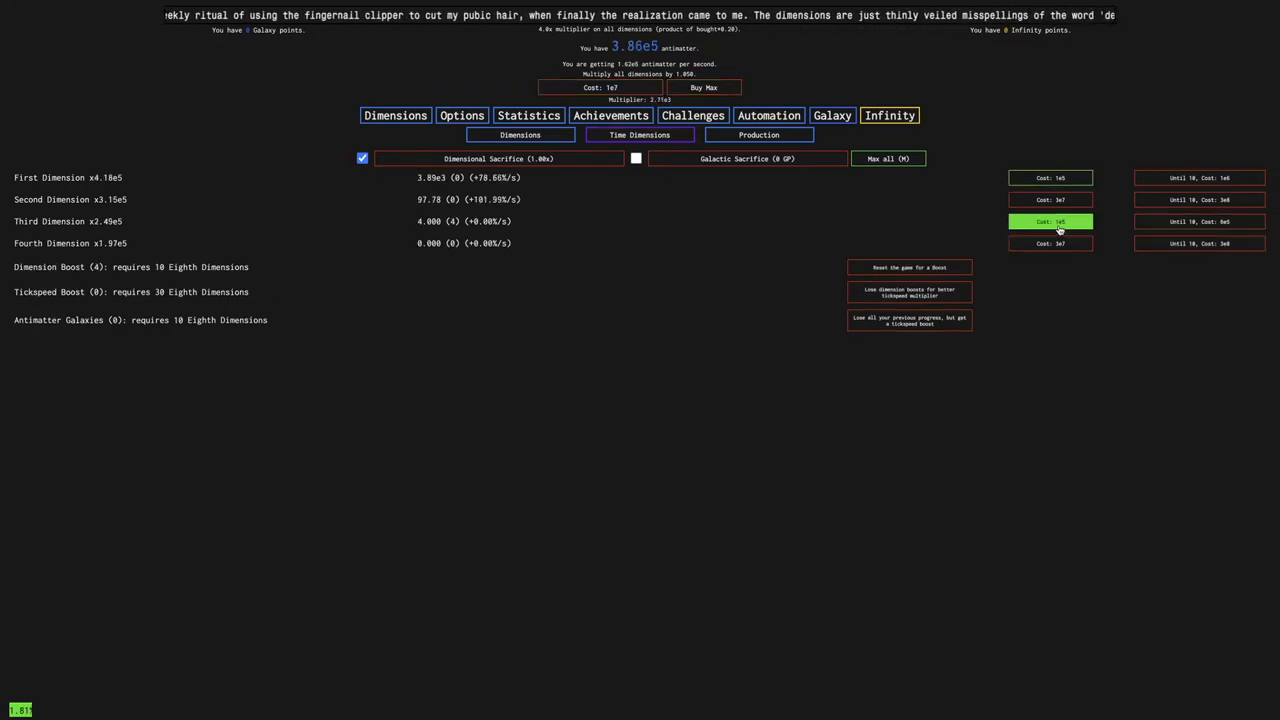
{"action": "left_click", "coordinate": [1200, 222]}
{"action": "left_click", "coordinate": [1150, 178]}
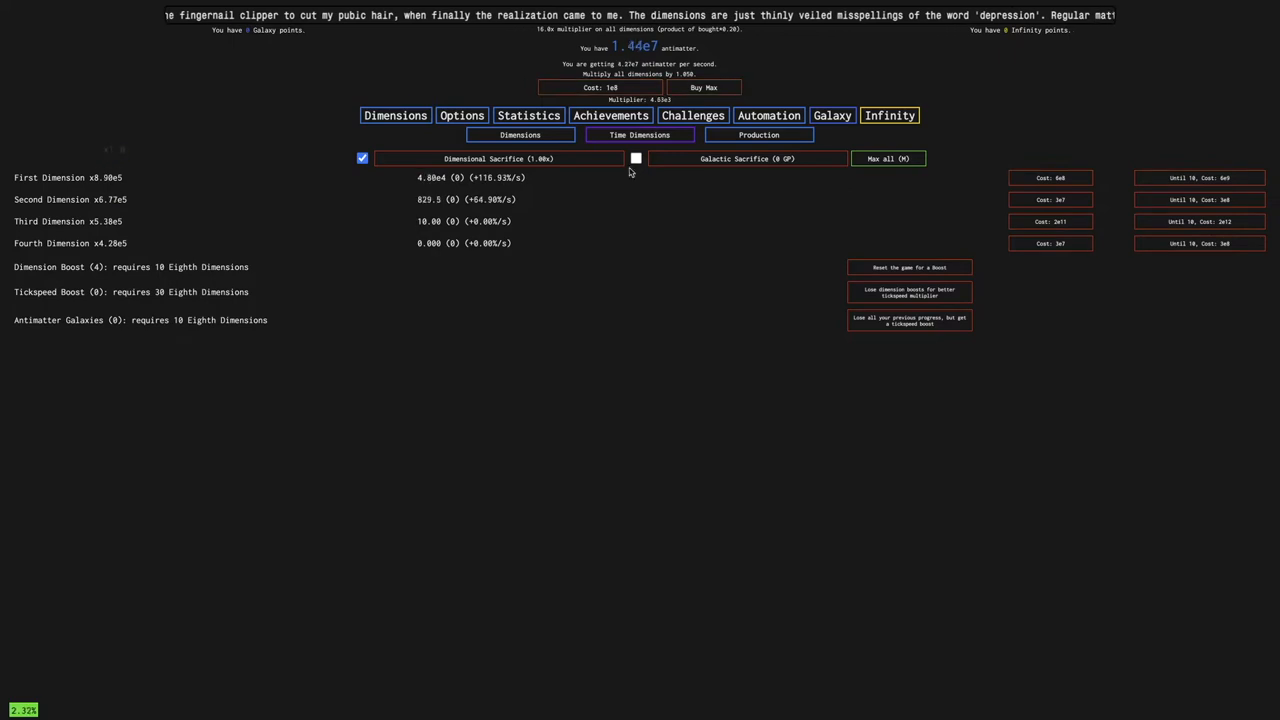
{"action": "left_click", "coordinate": [1050, 243]}
{"action": "left_click", "coordinate": [1050, 243]}
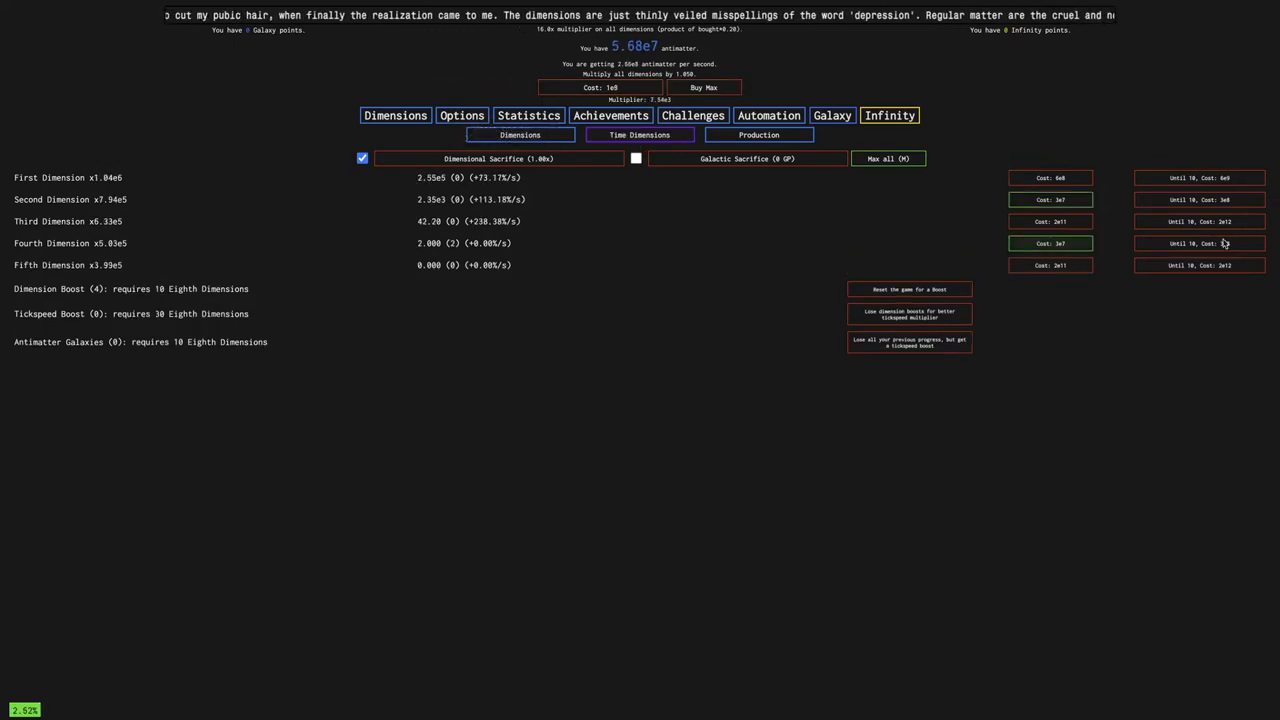
{"action": "left_click", "coordinate": [1200, 243]}
Buy tickspeed upgrades and Fifth and Third Dimensions up to ten, unlocking the Sixth Dimension
{"action": "left_click", "coordinate": [1200, 200]}
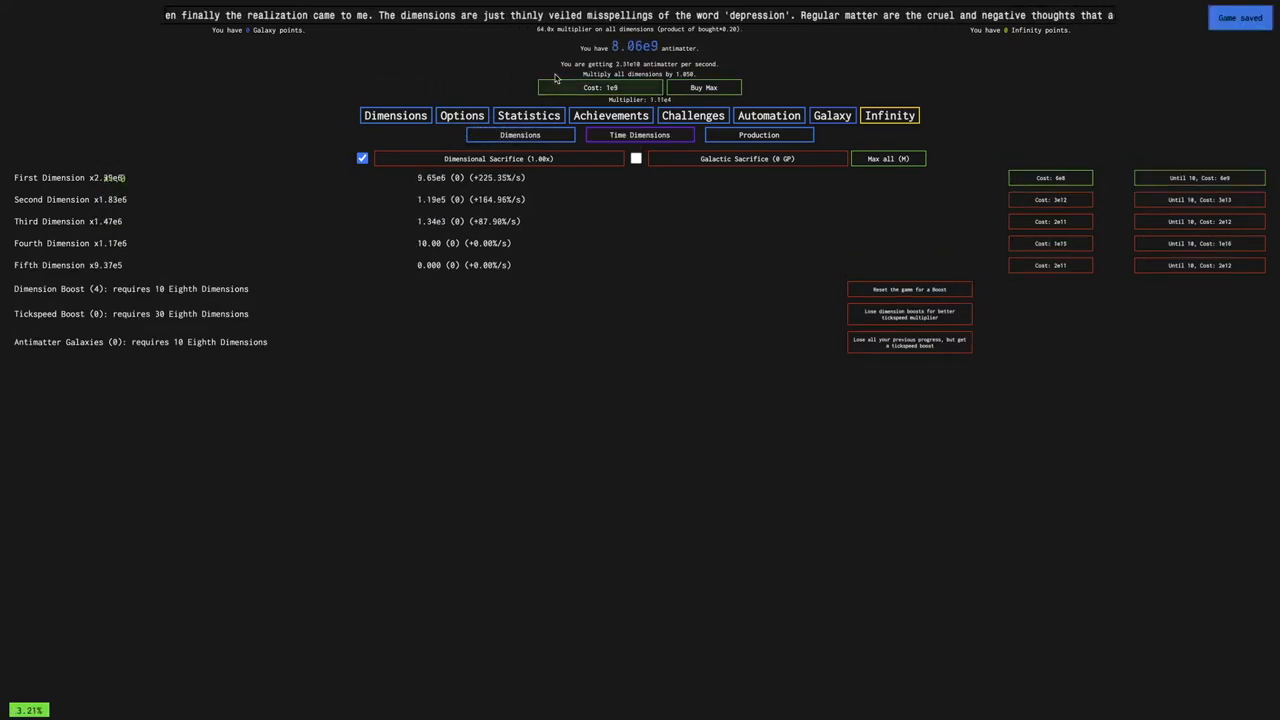
{"action": "left_click", "coordinate": [585, 88]}
{"action": "left_click", "coordinate": [1150, 178]}
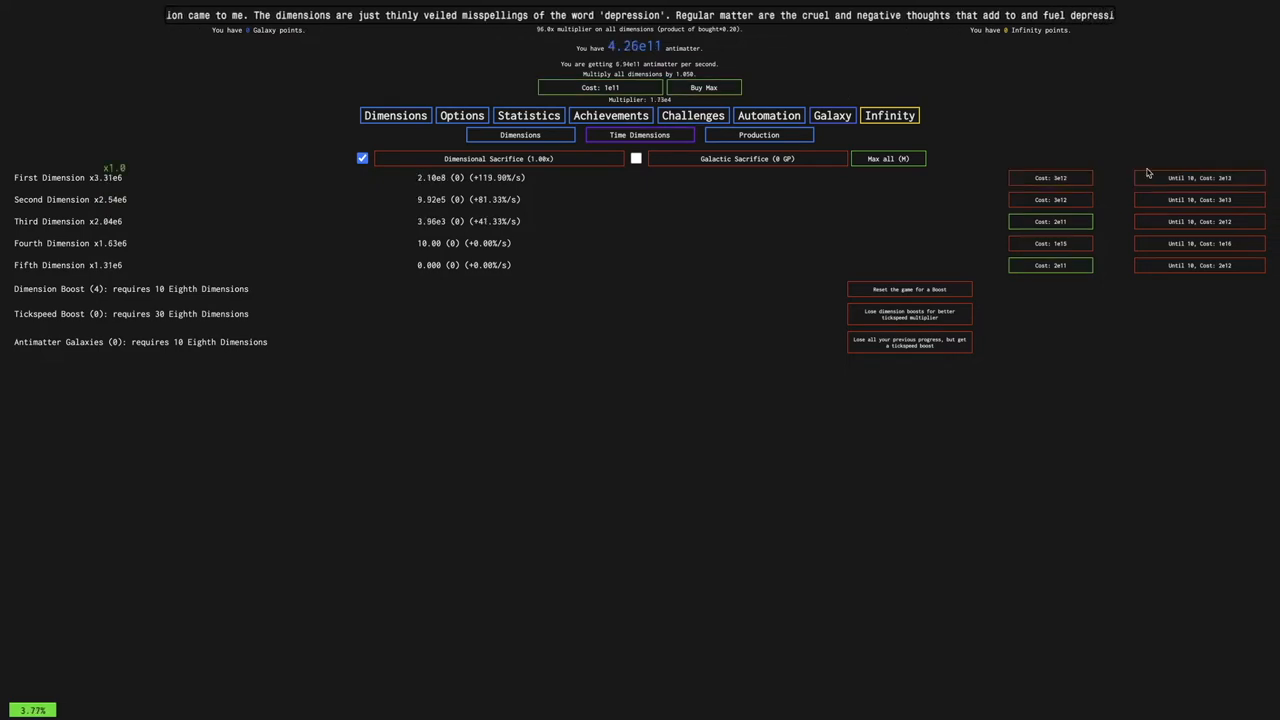
{"action": "left_click", "coordinate": [1061, 265]}
{"action": "left_click", "coordinate": [1200, 265]}
{"action": "left_click", "coordinate": [1200, 221]}
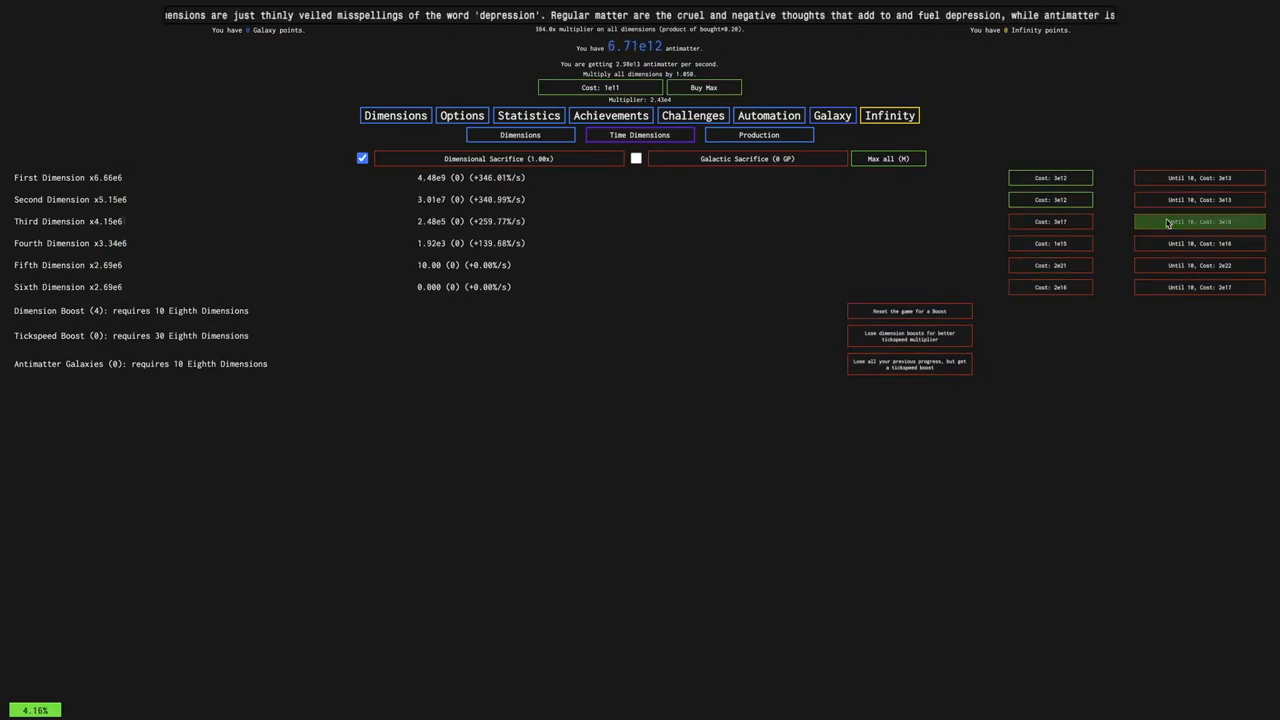
{"action": "left_click", "coordinate": [769, 115]}
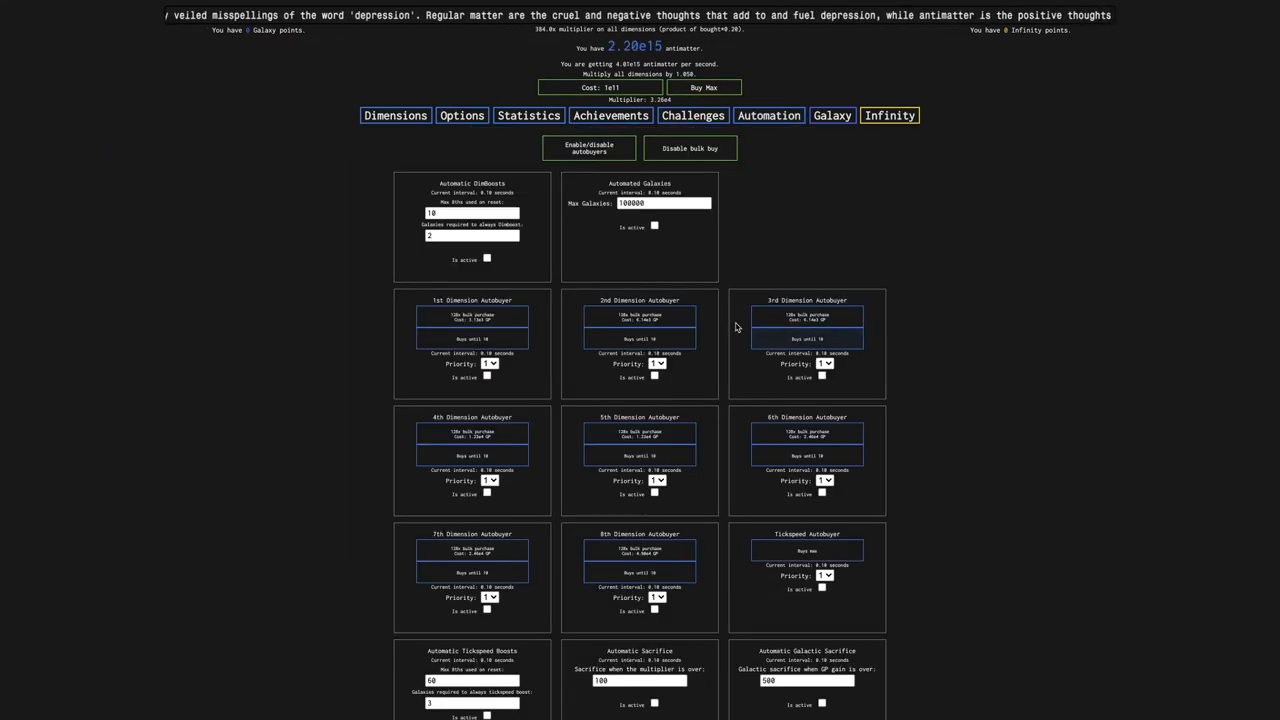
Switch on all autobuyers at once, then check the Time Dimensions and Infinity section
{"action": "left_click", "coordinate": [564, 156]}
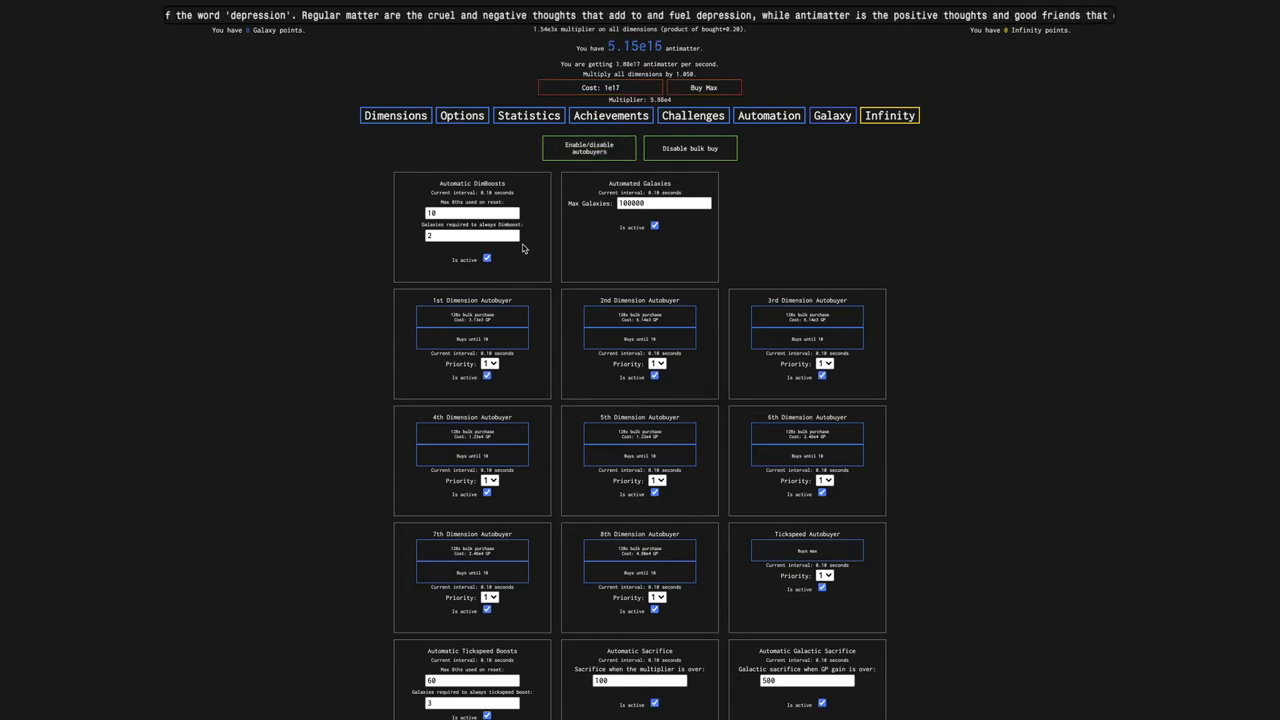
{"action": "left_click", "coordinate": [395, 115]}
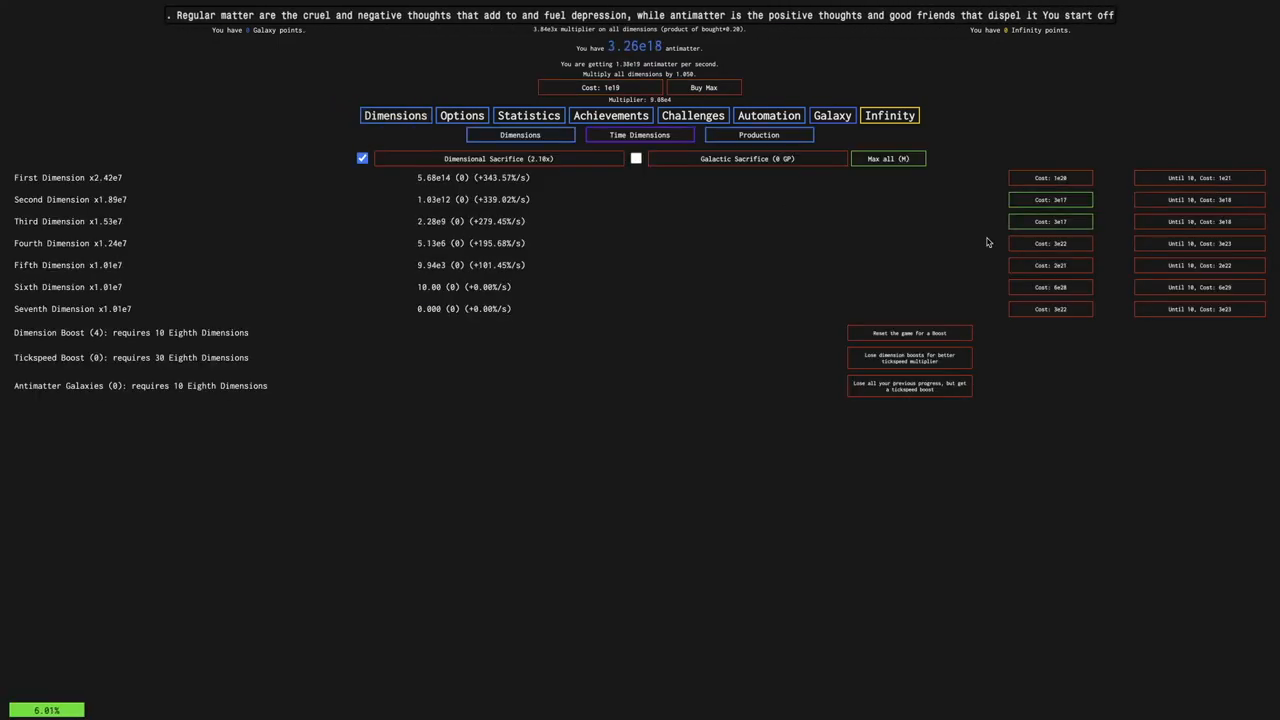
{"action": "left_click", "coordinate": [838, 117]}
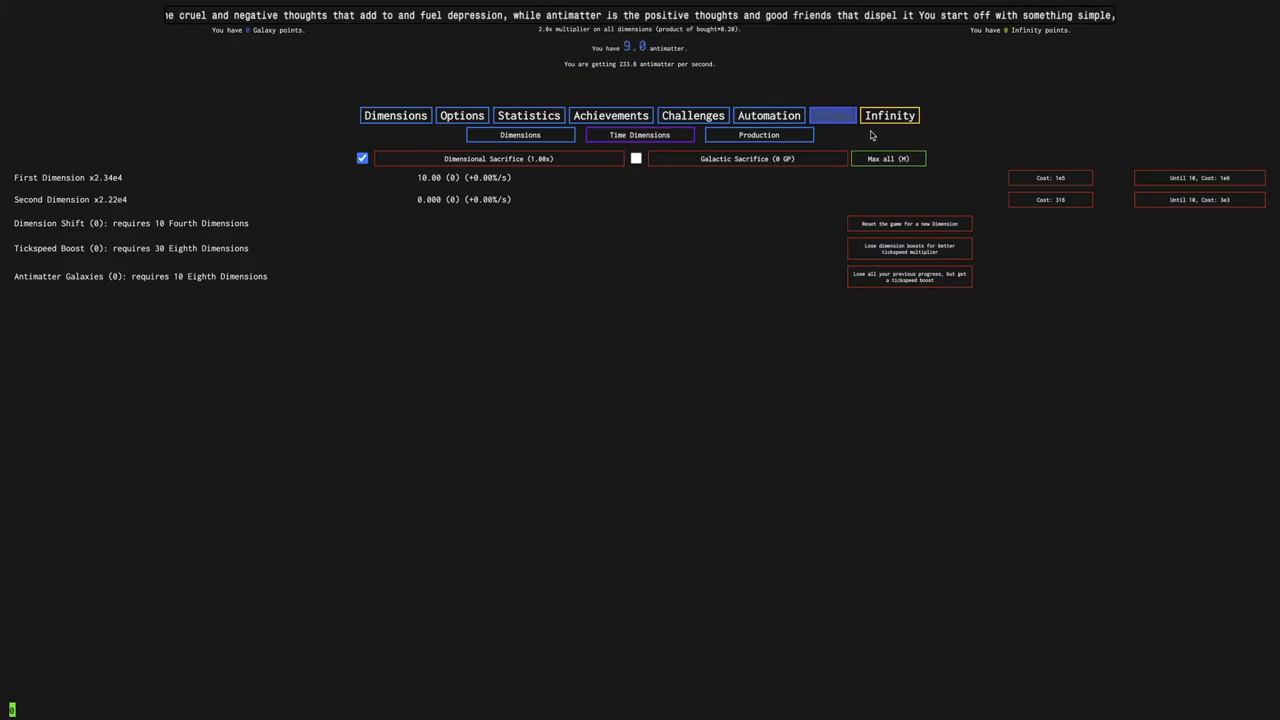
{"action": "left_click", "coordinate": [614, 137]}
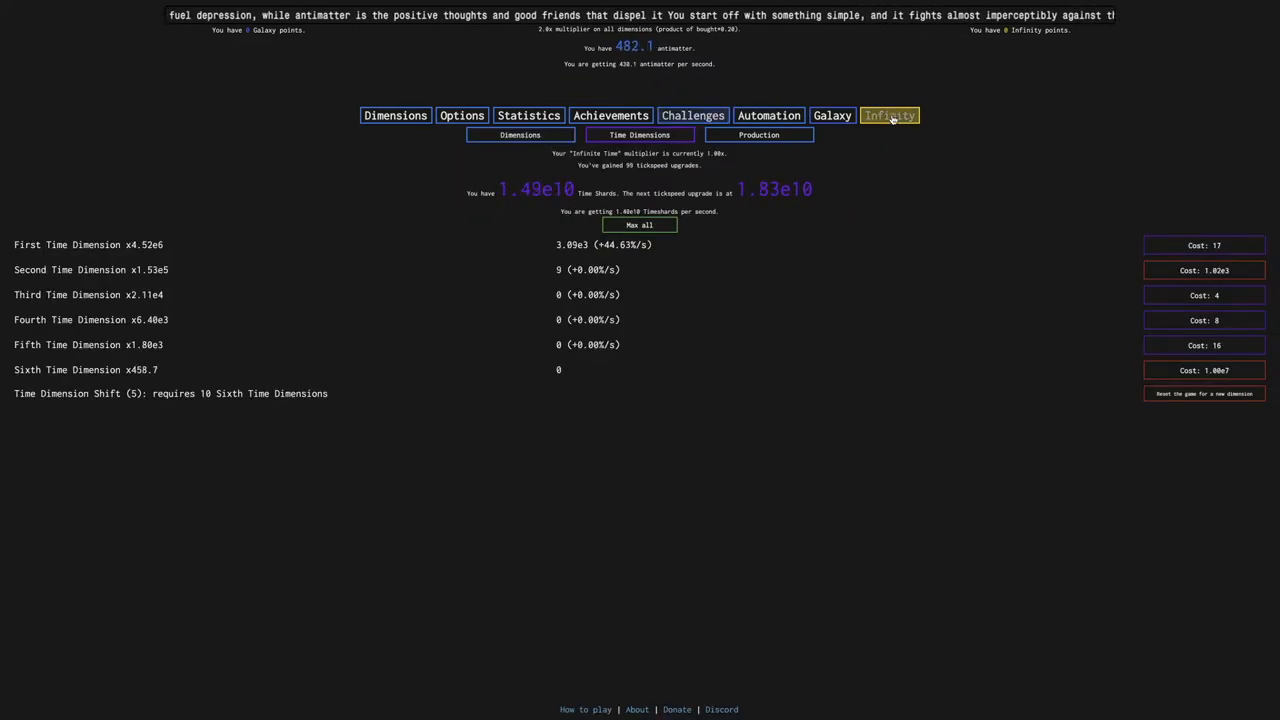
{"action": "left_click", "coordinate": [889, 115]}
Look over the automation settings, then return to the normal dimensions list
{"action": "left_click", "coordinate": [611, 115]}
{"action": "left_click", "coordinate": [778, 120]}
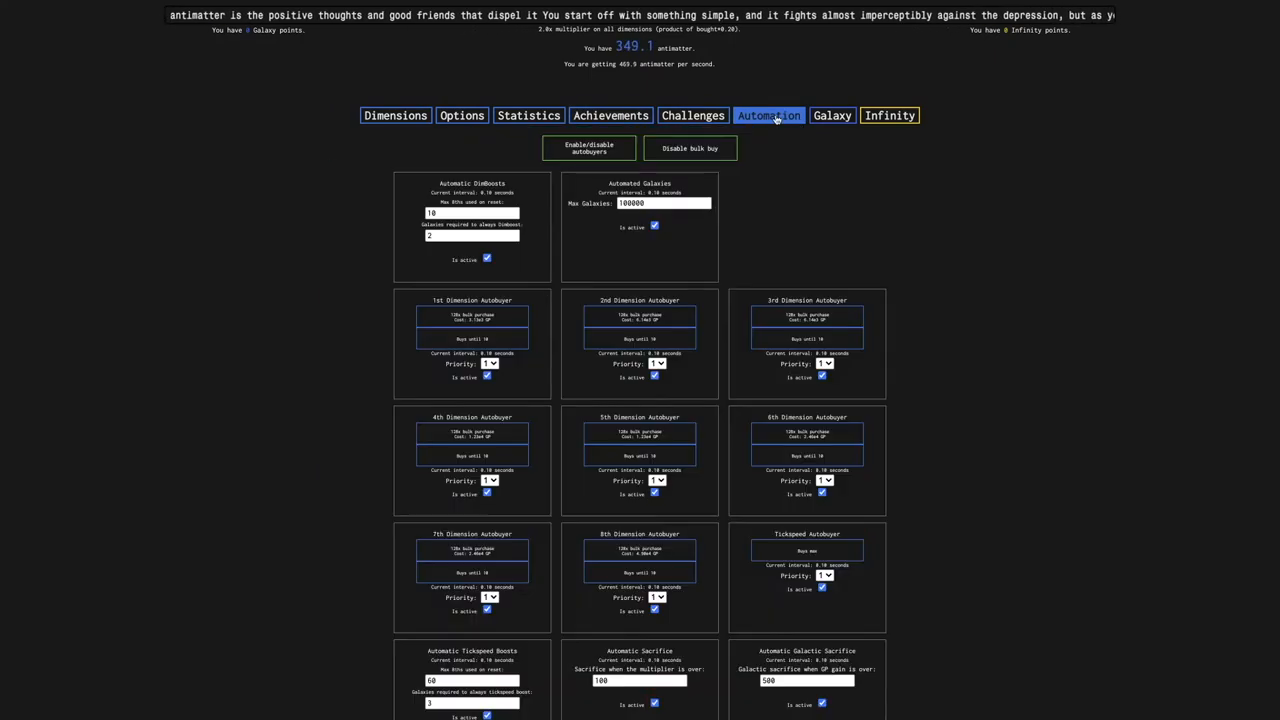
{"action": "scroll", "coordinate": [668, 672], "scroll_direction": "down", "scroll_amount": 2}
{"action": "scroll", "coordinate": [668, 672], "scroll_direction": "down", "scroll_amount": 3}
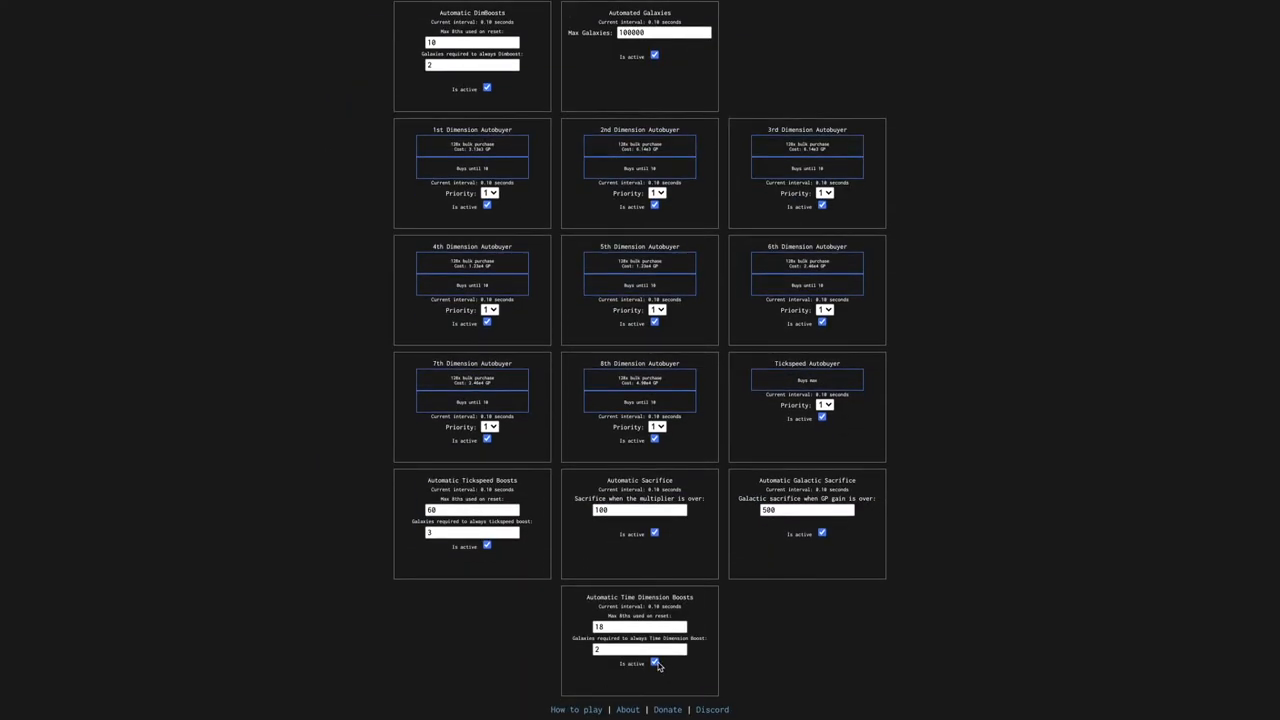
{"action": "scroll", "coordinate": [562, 488], "scroll_direction": "up", "scroll_amount": 5}
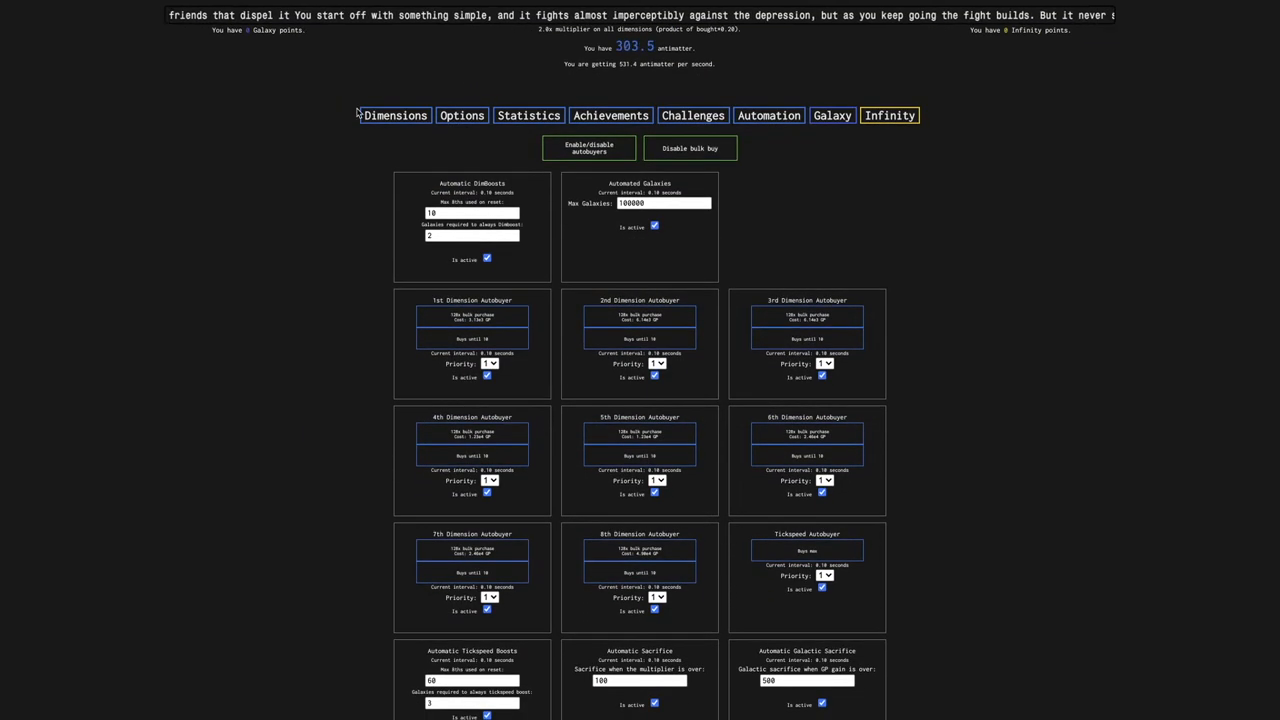
{"action": "left_click", "coordinate": [384, 121]}
{"action": "left_click", "coordinate": [528, 137]}
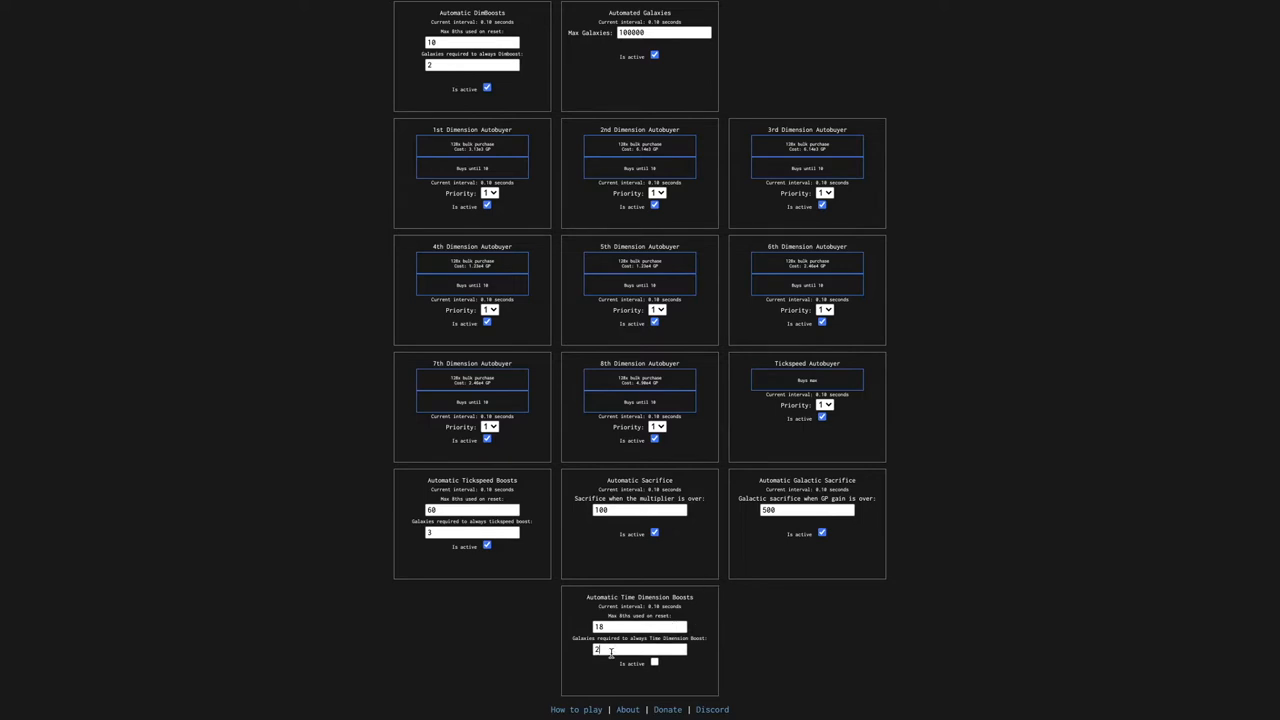
Highlight the galaxy requirement for automatic Time Dimension Boosts, then go back to the dimensions
{"action": "left_click_drag", "start_coordinate": [583, 637], "coordinate": [724, 643]}
{"action": "left_click", "coordinate": [724, 643]}
{"action": "scroll", "coordinate": [775, 608], "scroll_direction": "up", "scroll_amount": 10}
{"action": "left_click", "coordinate": [393, 117]}
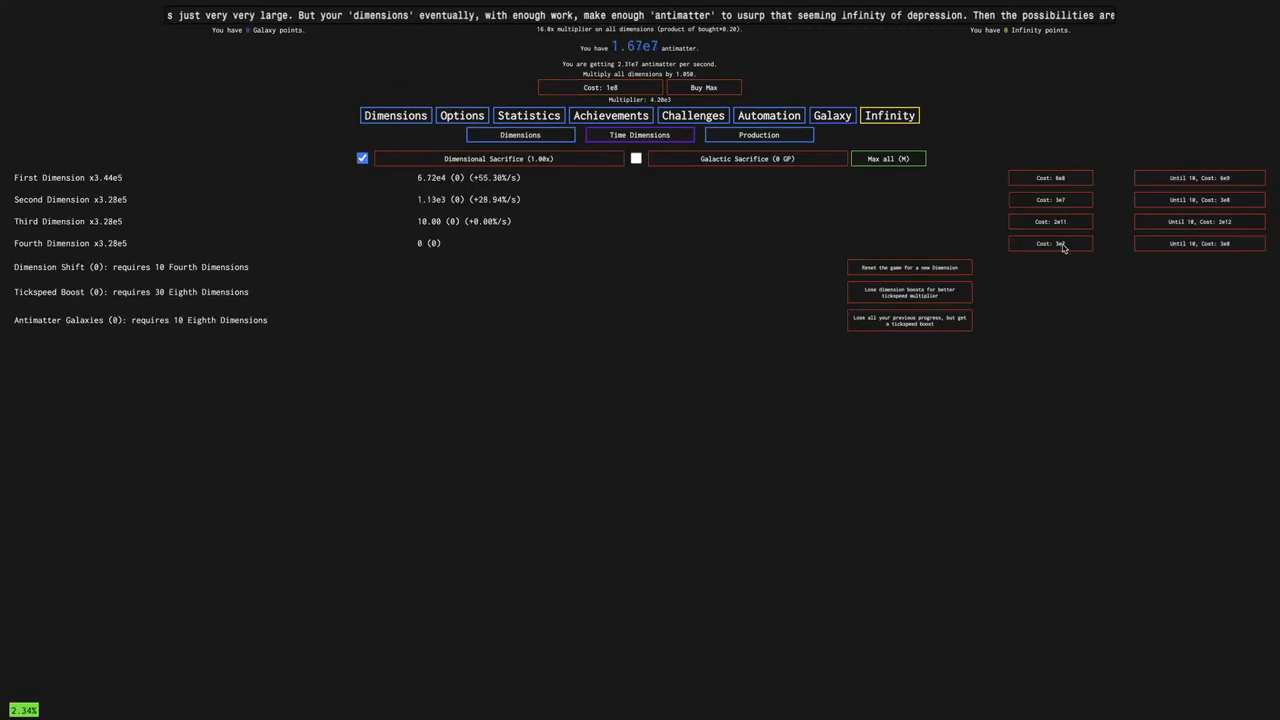
Check the autobuyer settings and achievements, buying a Third Dimension in between
{"action": "left_click", "coordinate": [769, 115]}
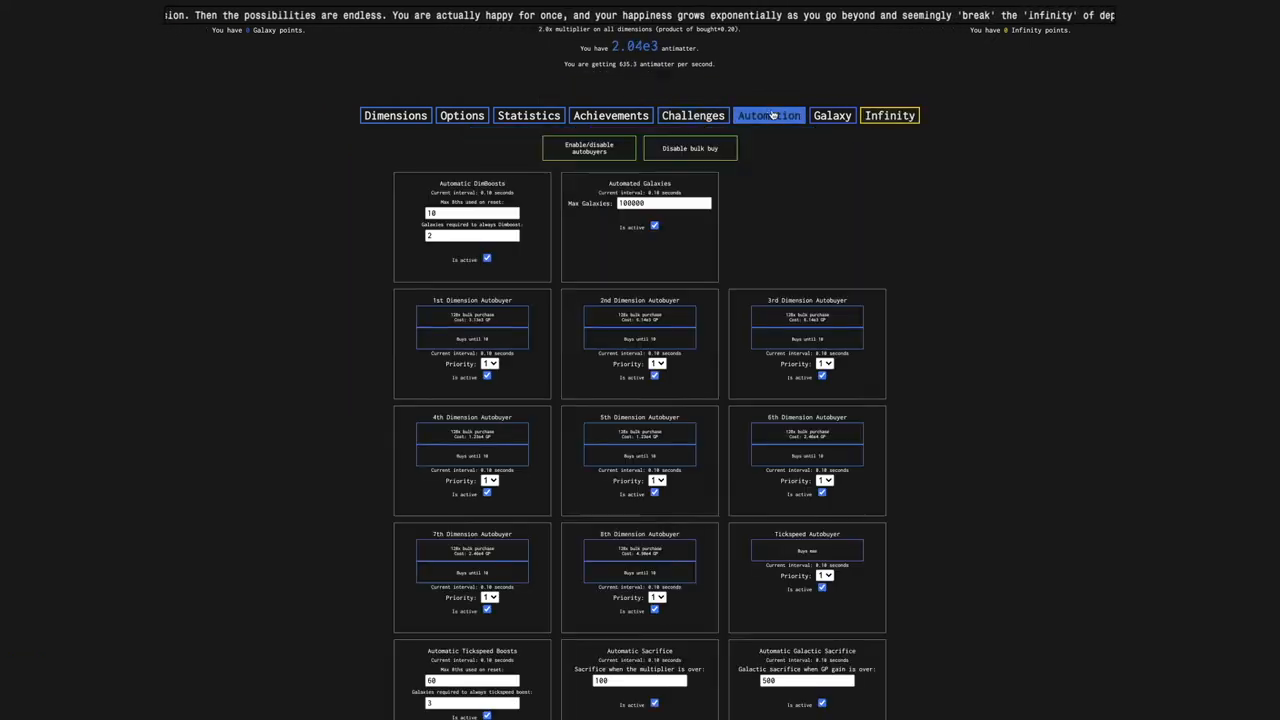
{"action": "scroll", "coordinate": [915, 325], "scroll_direction": "down", "scroll_amount": 5}
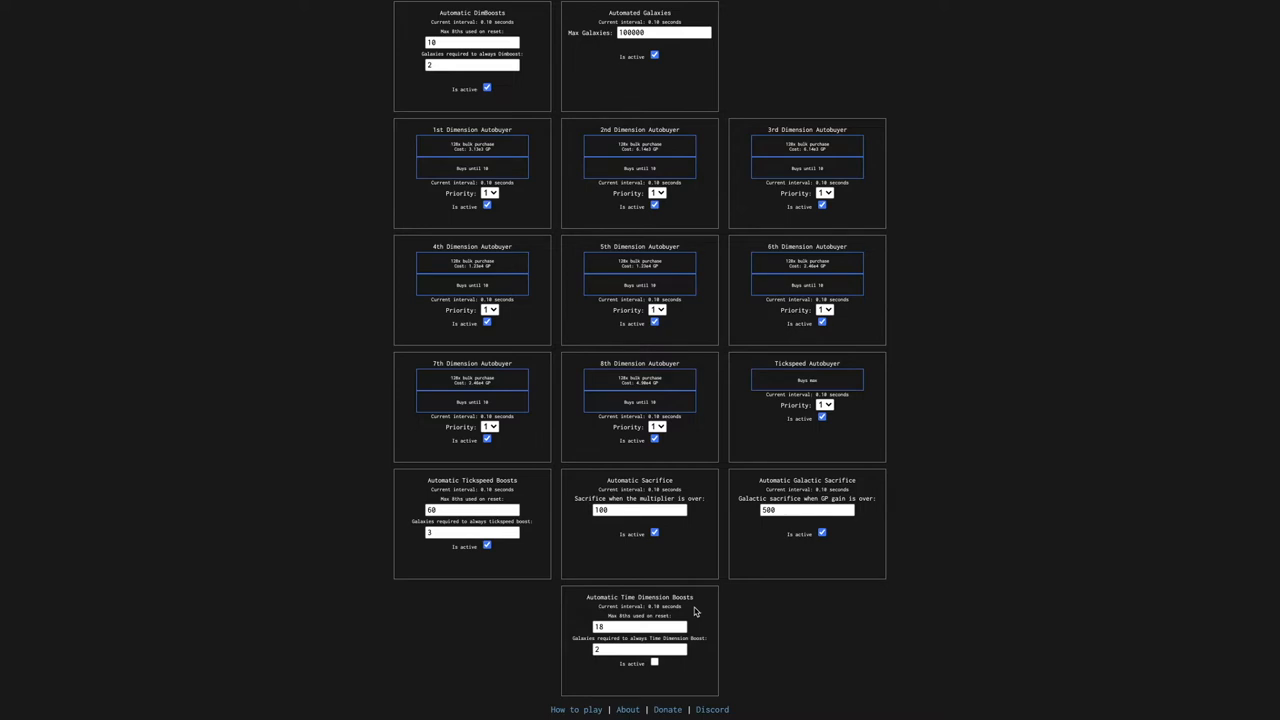
{"action": "scroll", "coordinate": [695, 611], "scroll_direction": "up", "scroll_amount": 10}
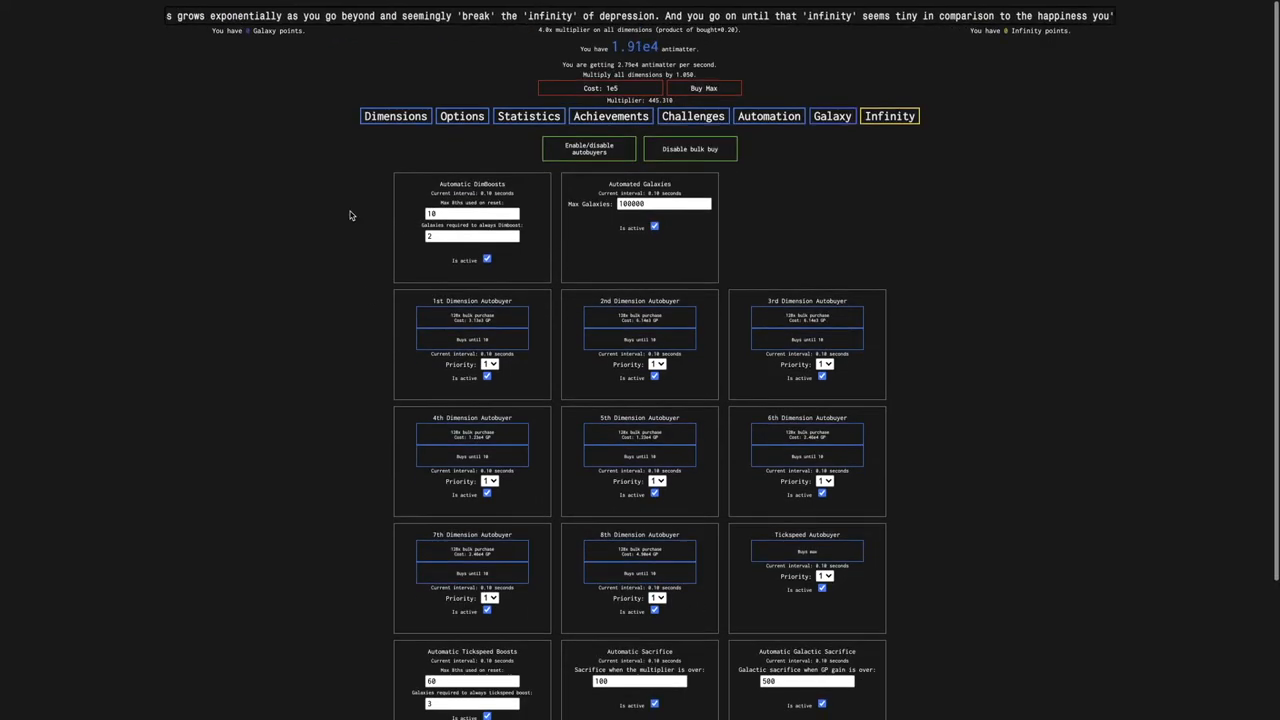
{"action": "left_click", "coordinate": [395, 115]}
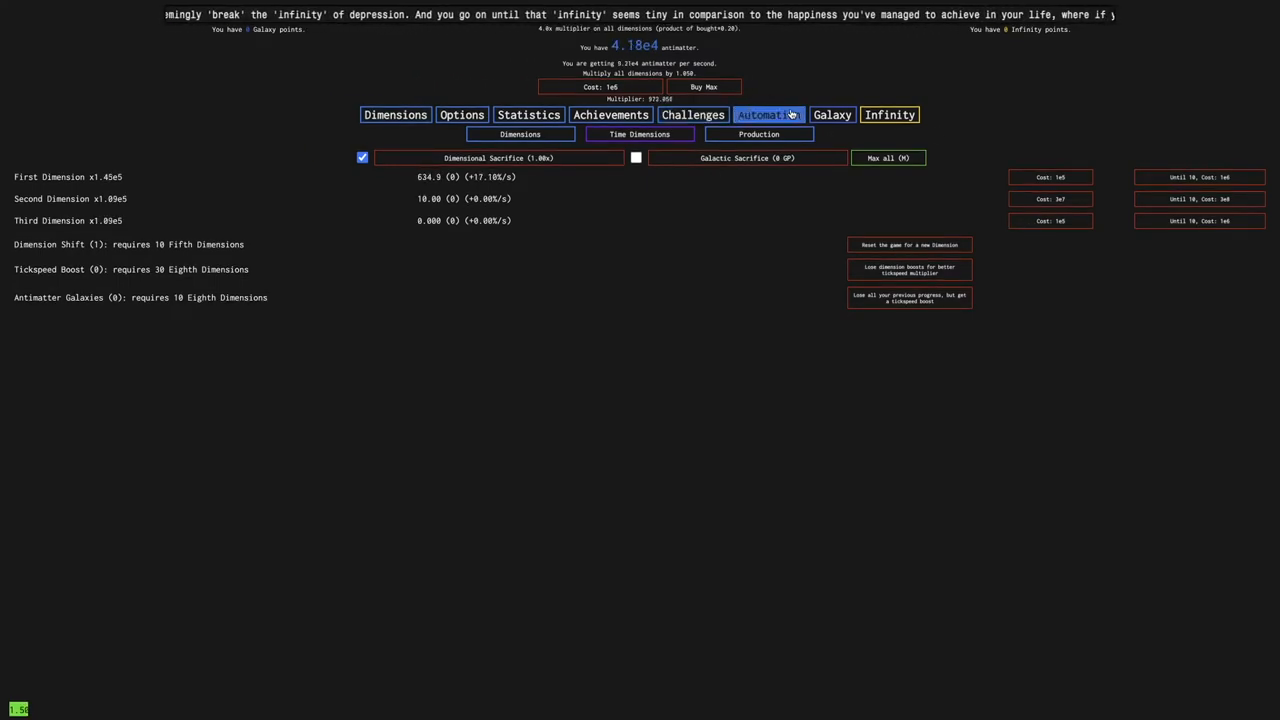
{"action": "left_click", "coordinate": [1057, 222]}
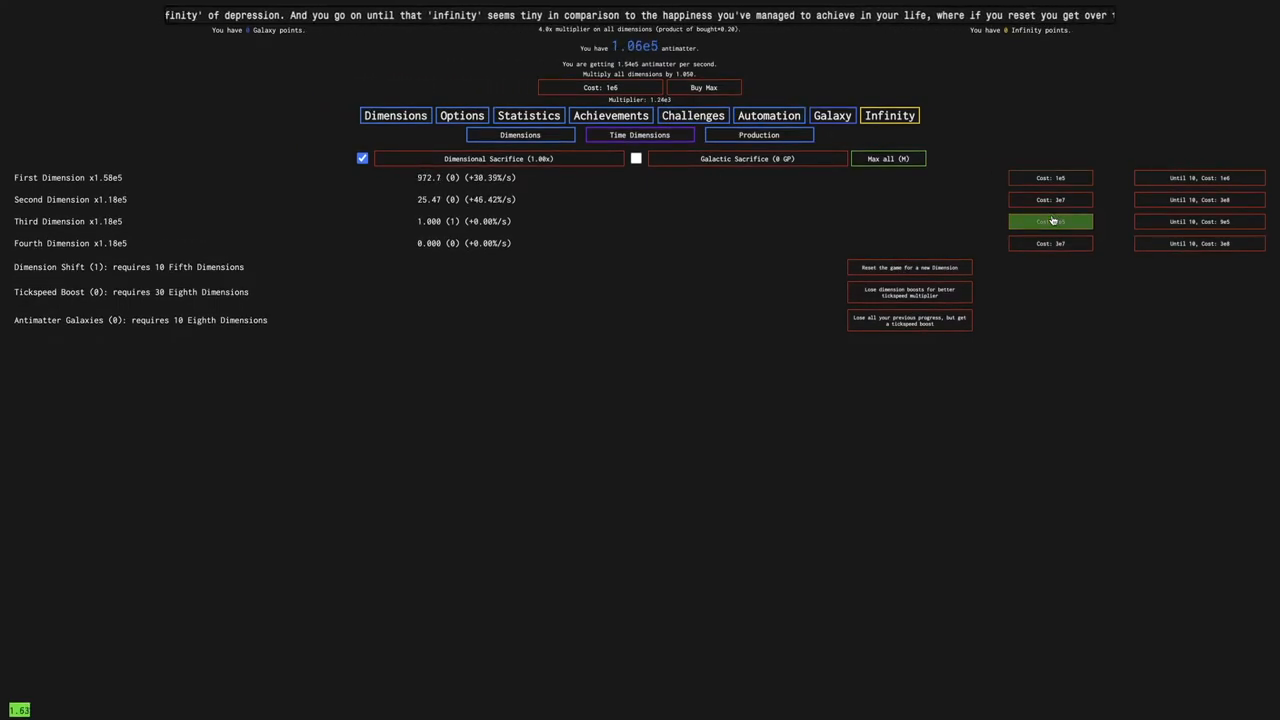
{"action": "left_click", "coordinate": [611, 115]}
{"action": "scroll", "coordinate": [745, 232], "scroll_direction": "down", "scroll_amount": 1}
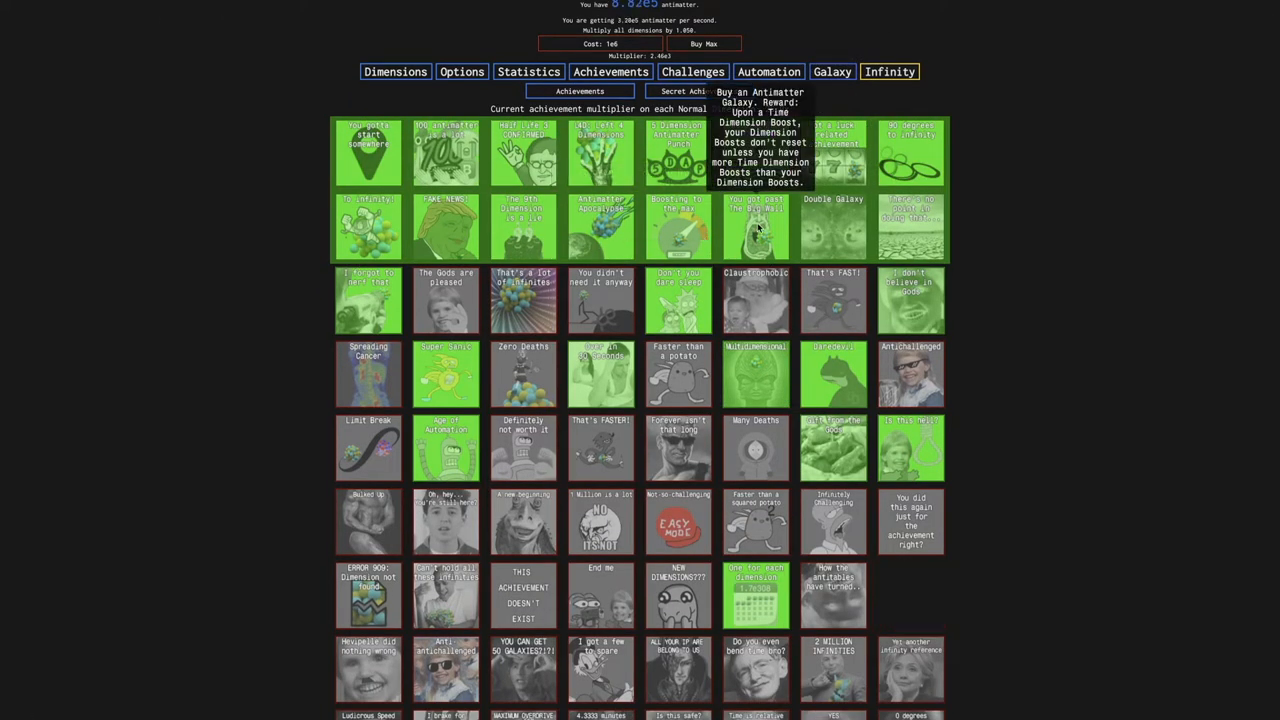
{"action": "scroll", "coordinate": [461, 132], "scroll_direction": "up", "scroll_amount": 1}
{"action": "left_click", "coordinate": [395, 115]}
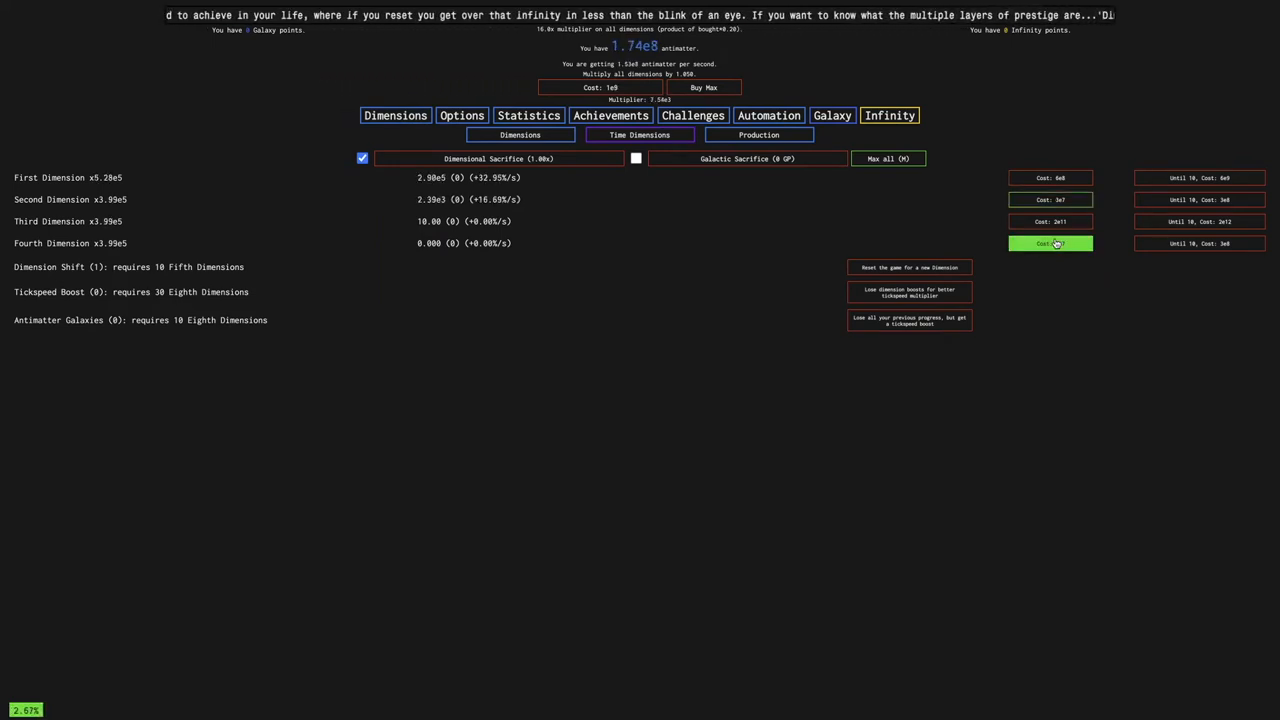
Buy Fourth and Fifth Dimensions, then confirm a second Dimension Shift
{"action": "left_click", "coordinate": [1056, 243]}
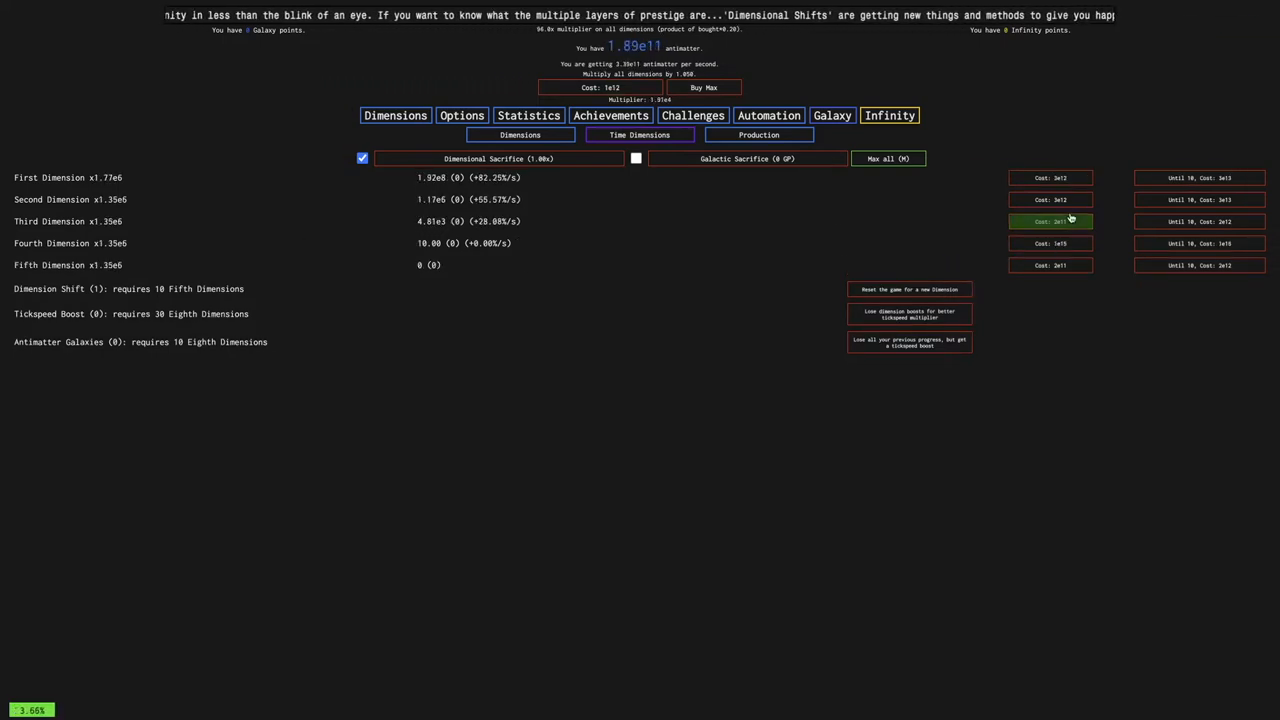
{"action": "left_click", "coordinate": [1070, 272]}
{"action": "left_click", "coordinate": [1070, 273]}
{"action": "left_click", "coordinate": [1070, 275]}
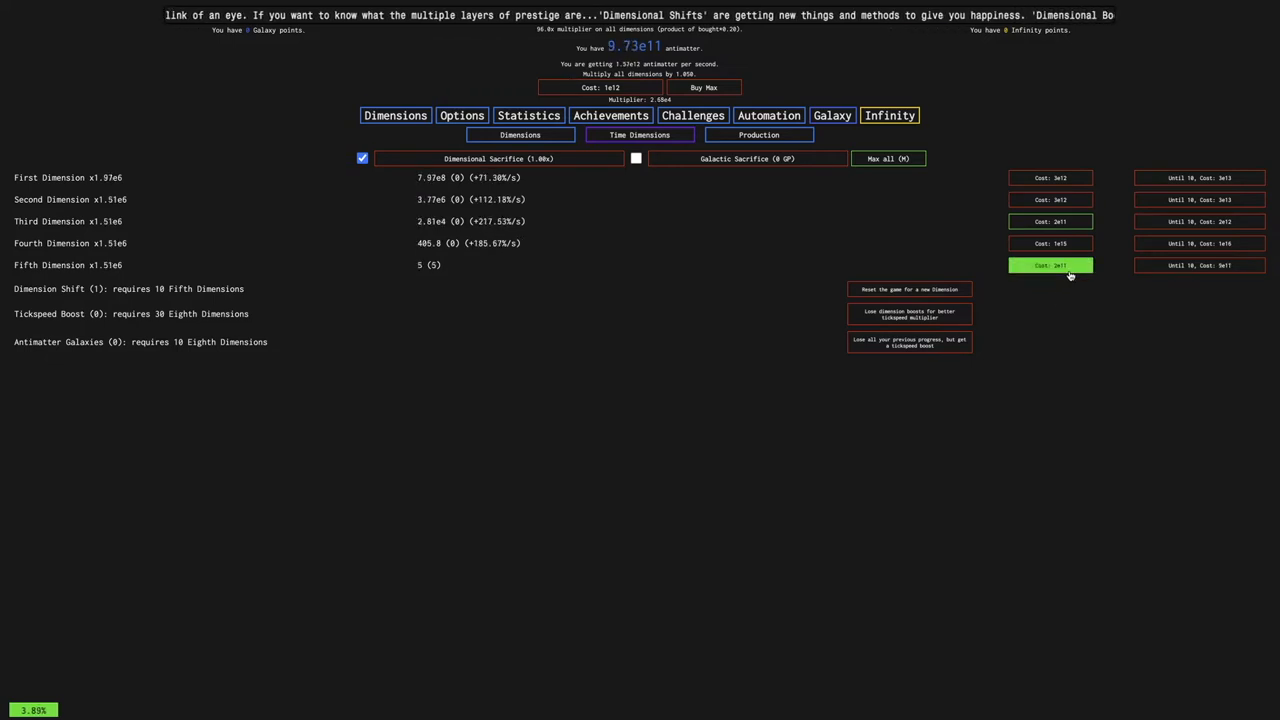
{"action": "left_click", "coordinate": [1070, 275]}
{"action": "left_click", "coordinate": [909, 285]}
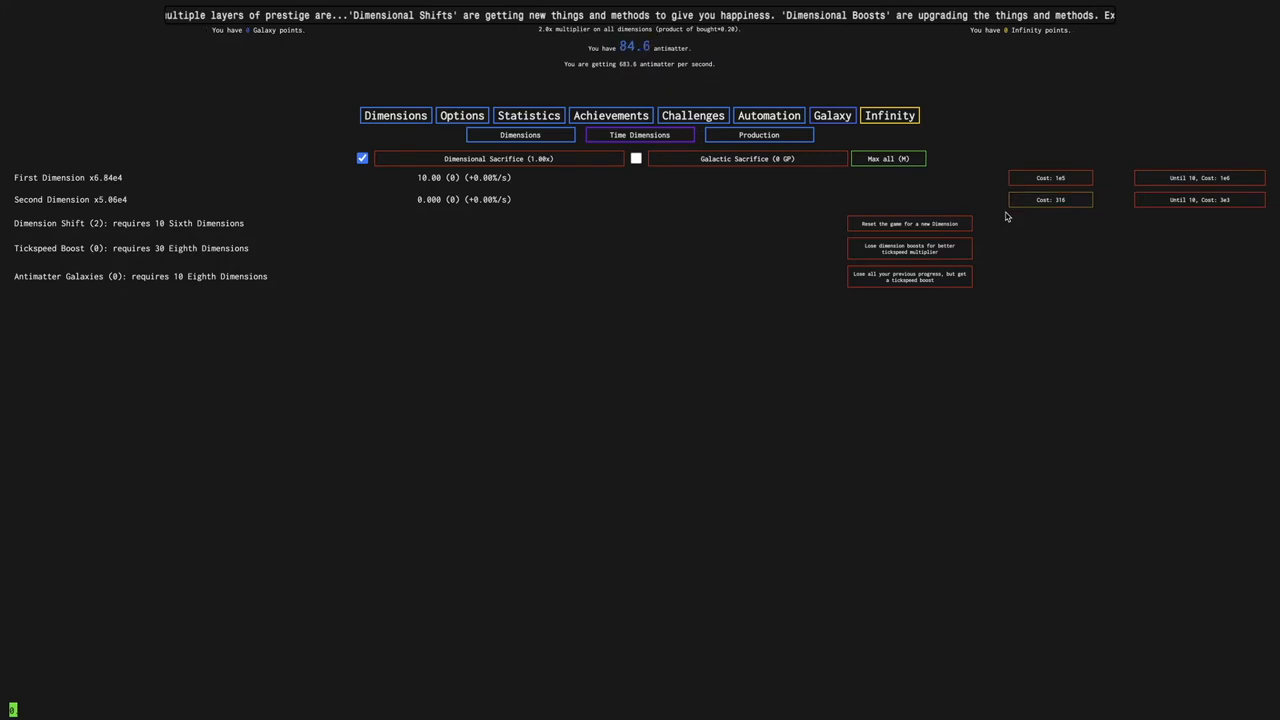
Bring the Second, Third and Fourth Dimensions up to ten each
{"action": "left_click", "coordinate": [1040, 205]}
{"action": "left_click", "coordinate": [1040, 205]}
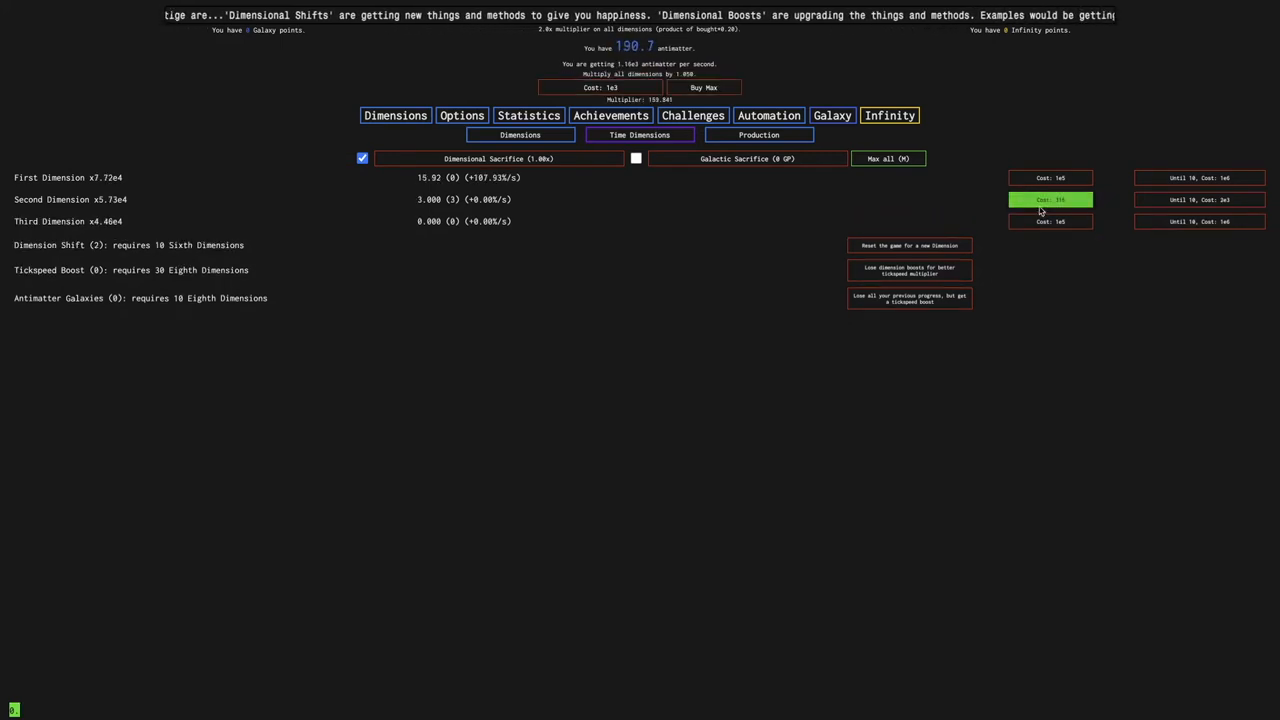
{"action": "left_click", "coordinate": [1039, 205]}
{"action": "left_click", "coordinate": [1039, 205]}
{"action": "left_click", "coordinate": [1039, 205]}
{"action": "left_click", "coordinate": [1039, 205]}
{"action": "left_click", "coordinate": [1039, 205]}
{"action": "left_click", "coordinate": [1039, 205]}
{"action": "left_click", "coordinate": [1039, 205]}
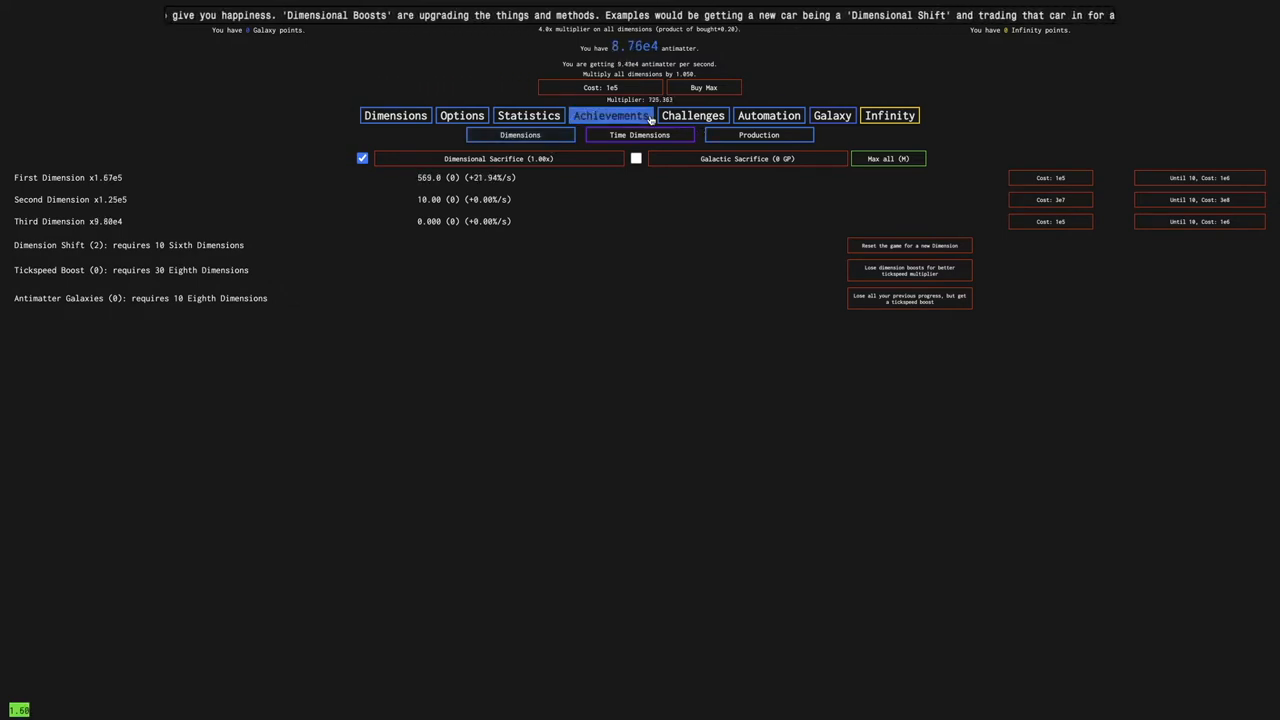
{"action": "left_click", "coordinate": [1058, 224]}
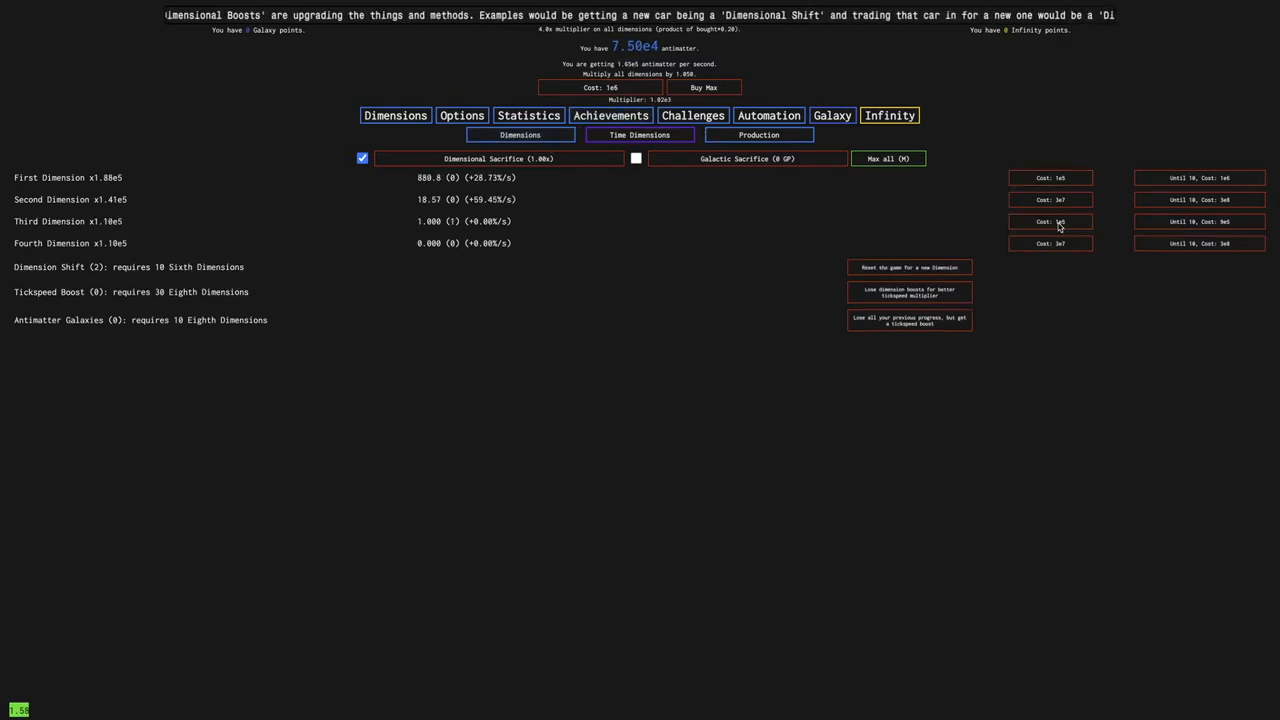
{"action": "left_click", "coordinate": [1059, 222]}
{"action": "left_click", "coordinate": [1059, 222]}
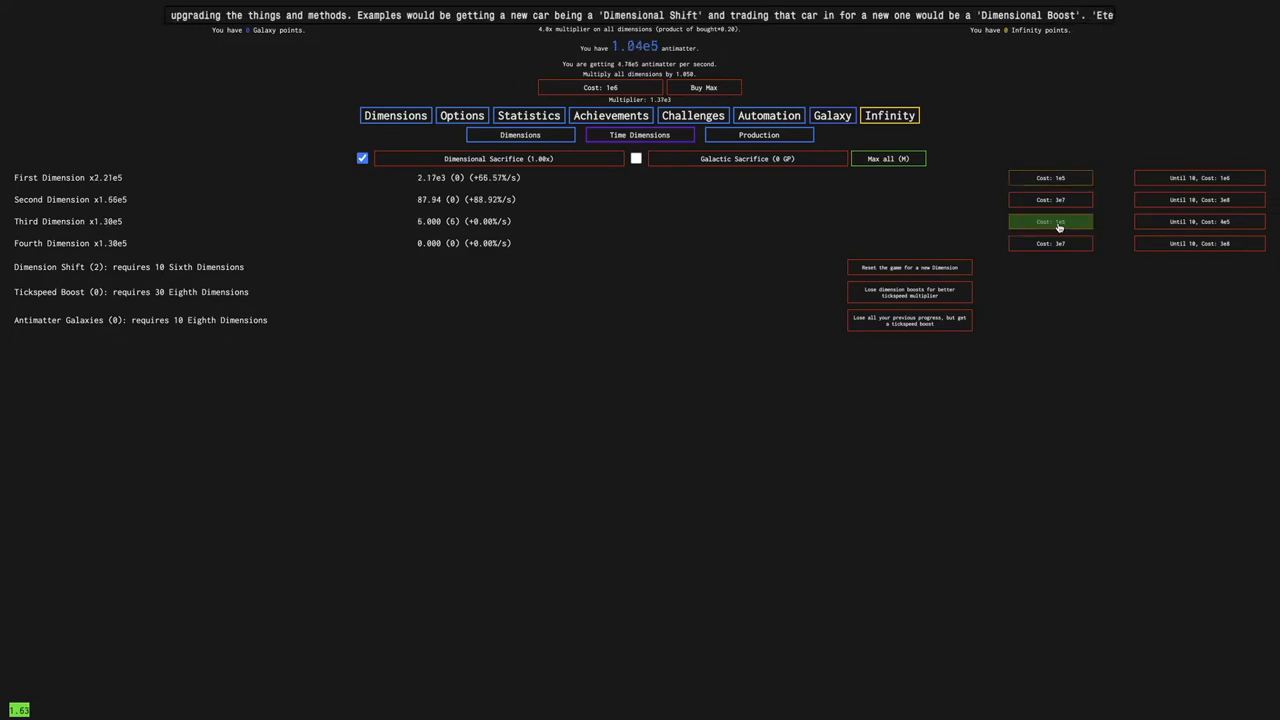
{"action": "left_click", "coordinate": [1059, 222]}
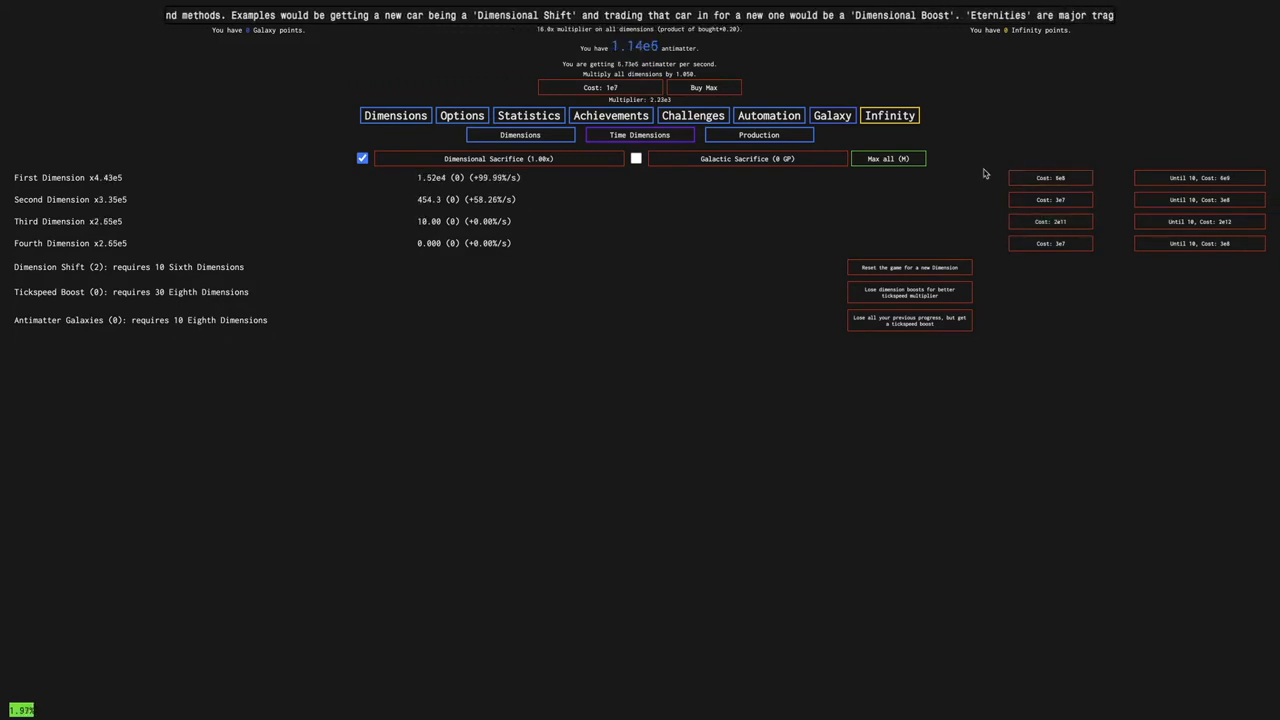
{"action": "left_click", "coordinate": [1040, 246]}
{"action": "left_click", "coordinate": [1040, 246]}
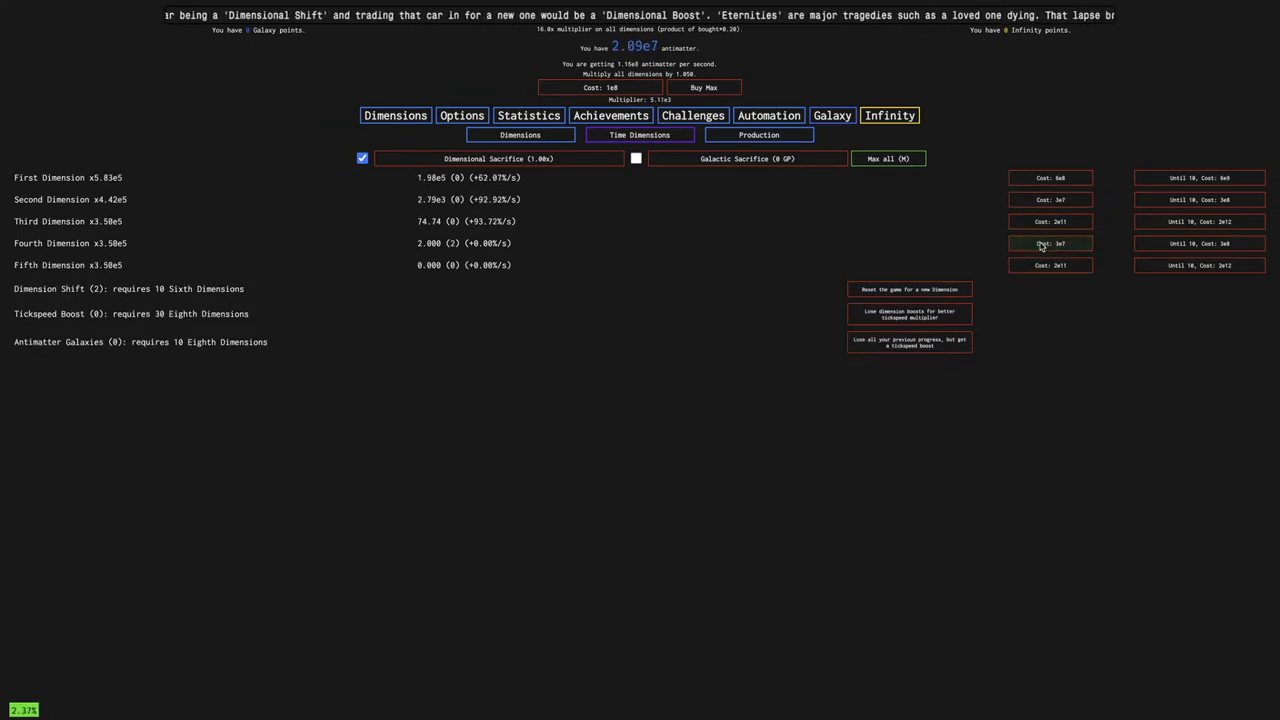
{"action": "left_click", "coordinate": [1040, 246]}
{"action": "left_click", "coordinate": [1040, 246]}
{"action": "left_click", "coordinate": [1040, 246]}
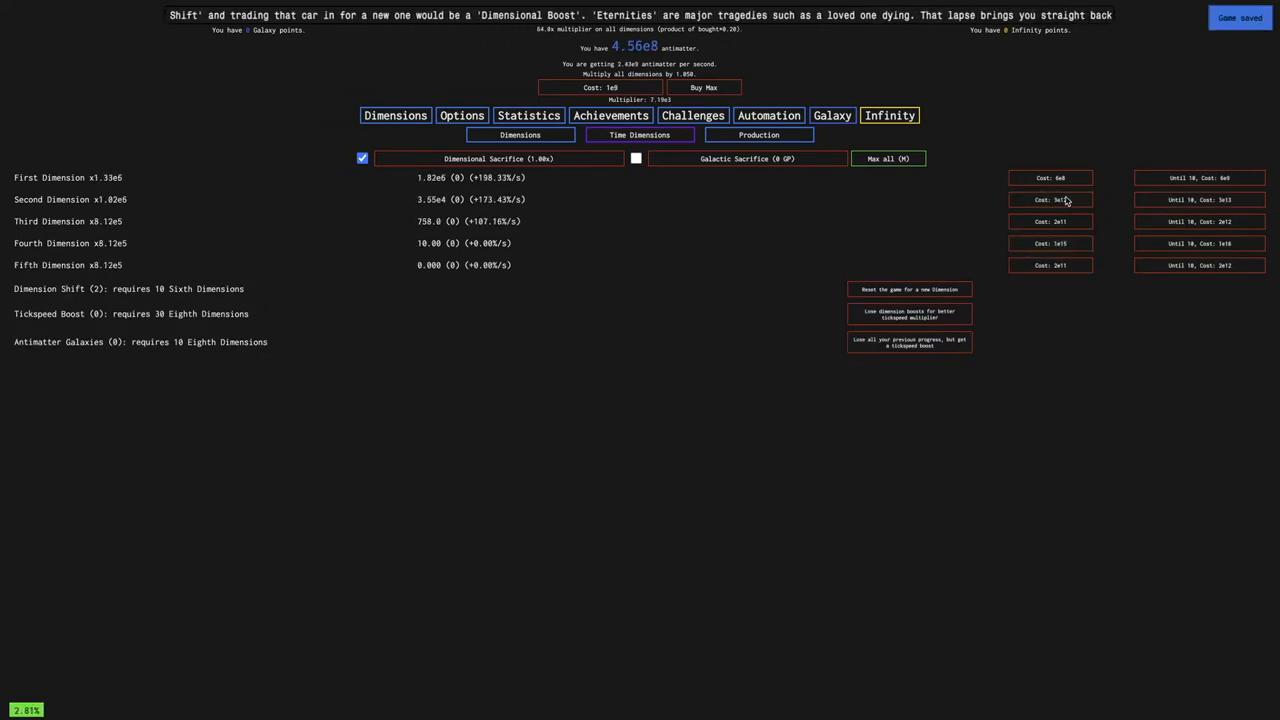
Browse the Galaxy, other pages and Challenges lists, then return to the dimensions
{"action": "left_click", "coordinate": [883, 158]}
{"action": "left_click", "coordinate": [889, 115]}
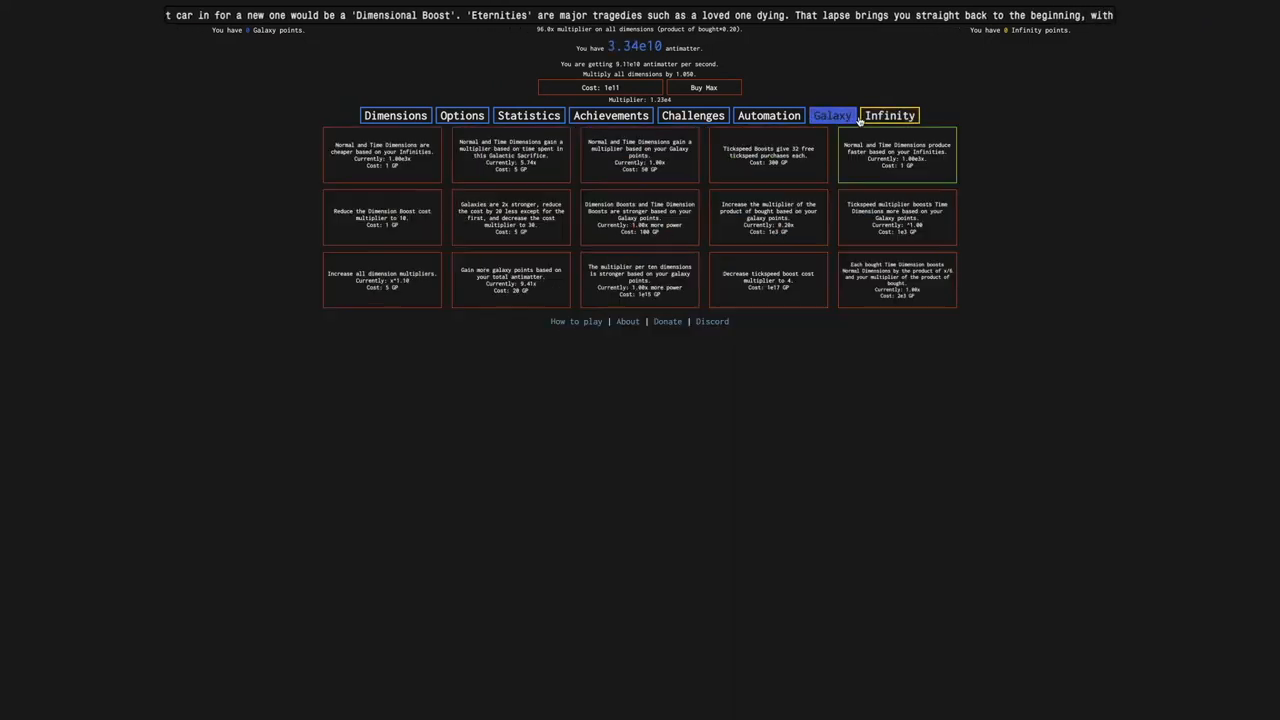
{"action": "left_click", "coordinate": [832, 118]}
{"action": "left_click", "coordinate": [769, 115]}
{"action": "left_click", "coordinate": [693, 115]}
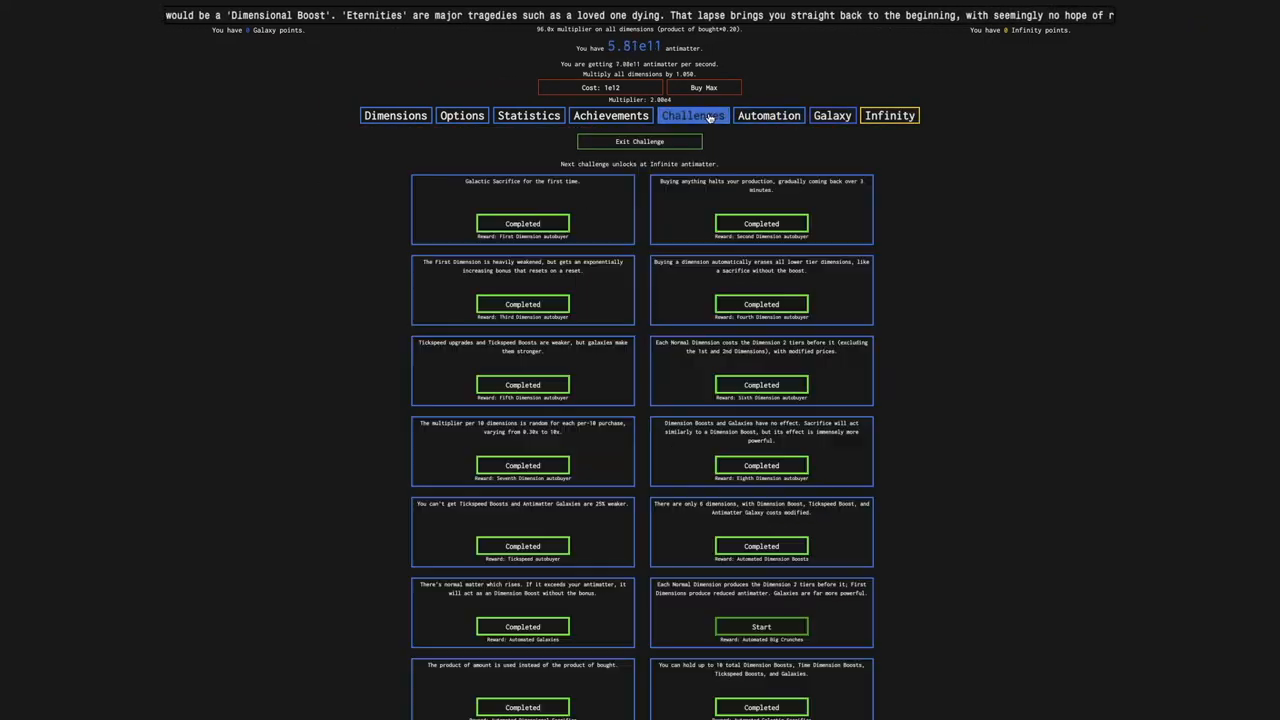
{"action": "left_click", "coordinate": [370, 118]}
Buy a Fifth Dimension, max all with M, and confirm a third Dimension Shift
{"action": "left_click", "coordinate": [1065, 266]}
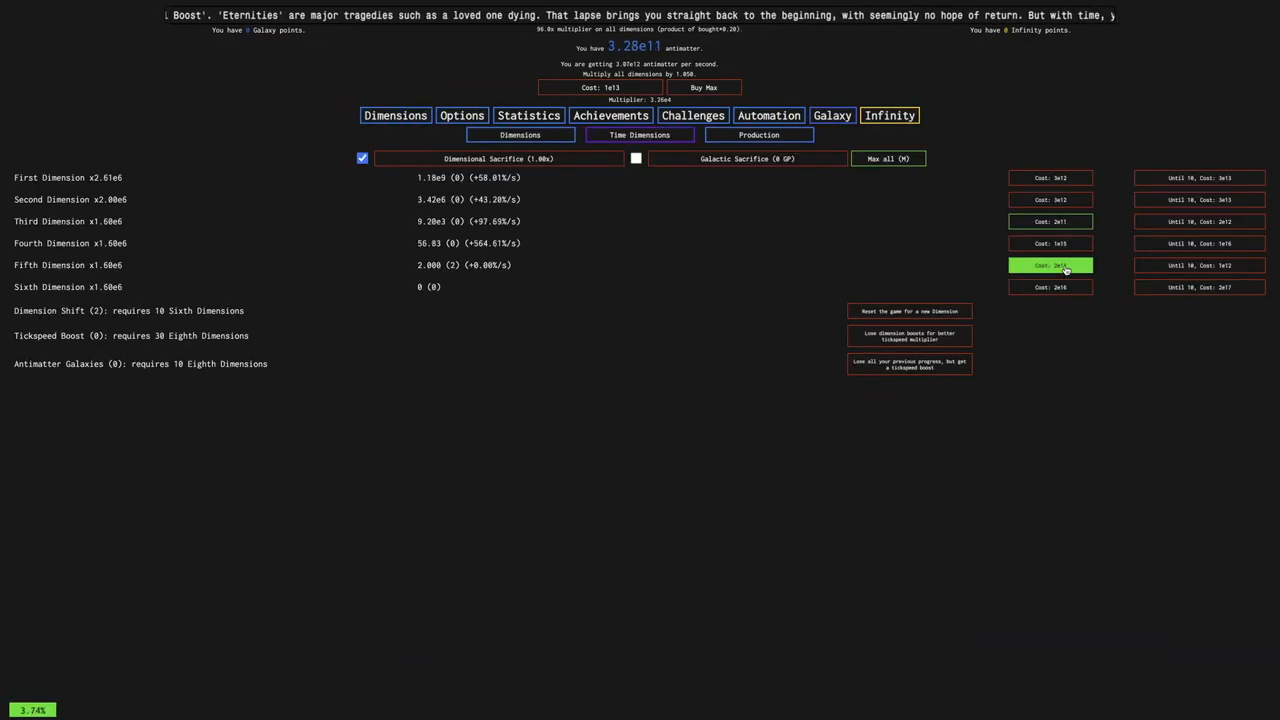
{"action": "key", "text": "m"}
{"action": "key", "text": "m"}
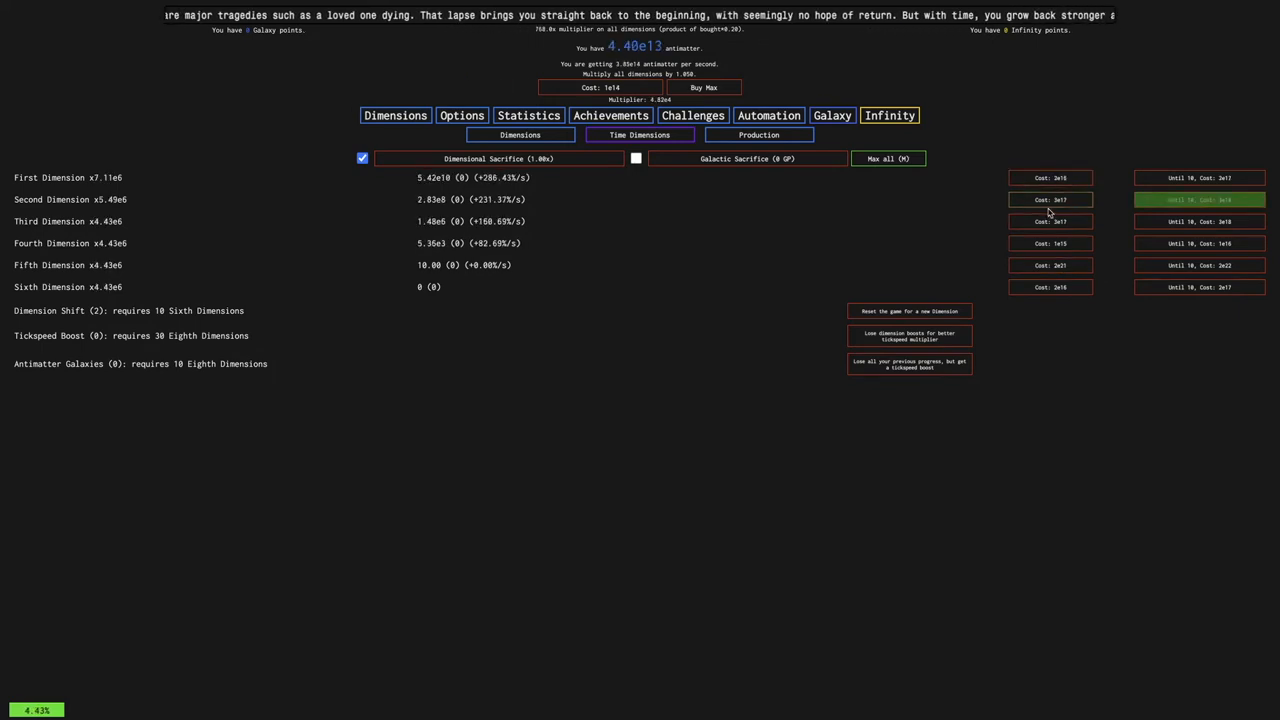
{"action": "left_click", "coordinate": [1162, 197]}
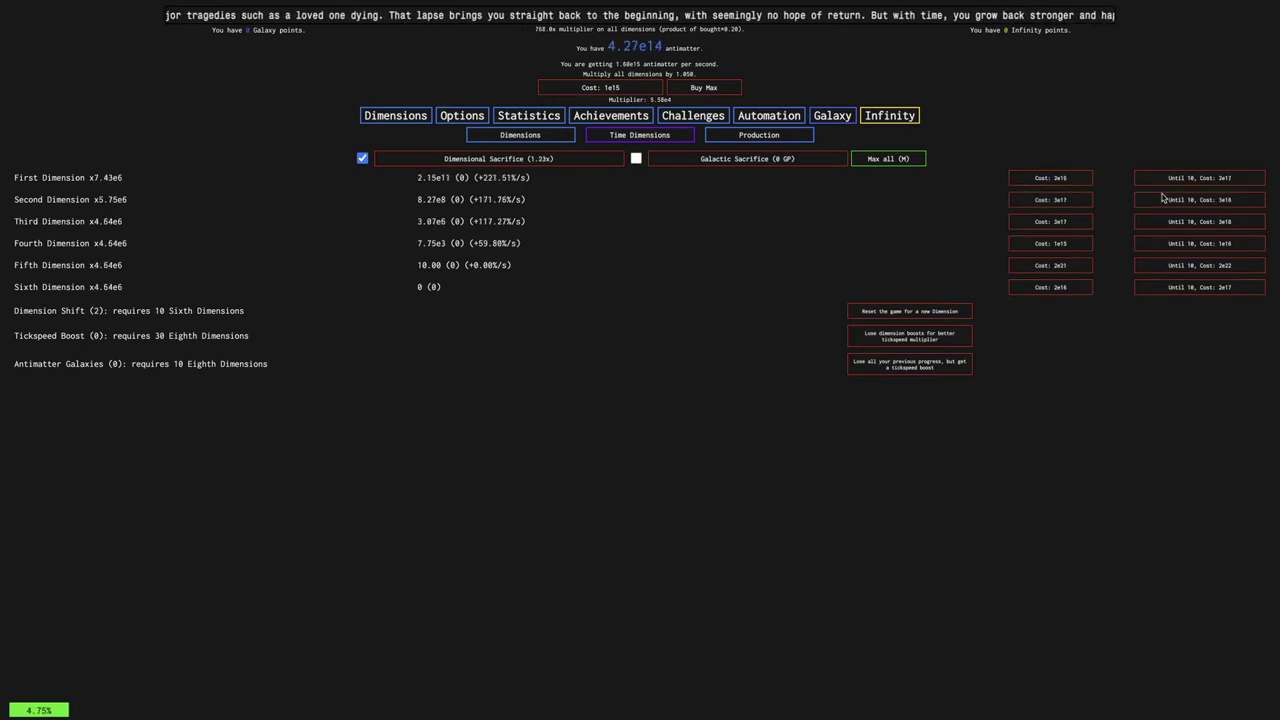
{"action": "left_click", "coordinate": [1058, 243]}
{"action": "key", "text": "m"}
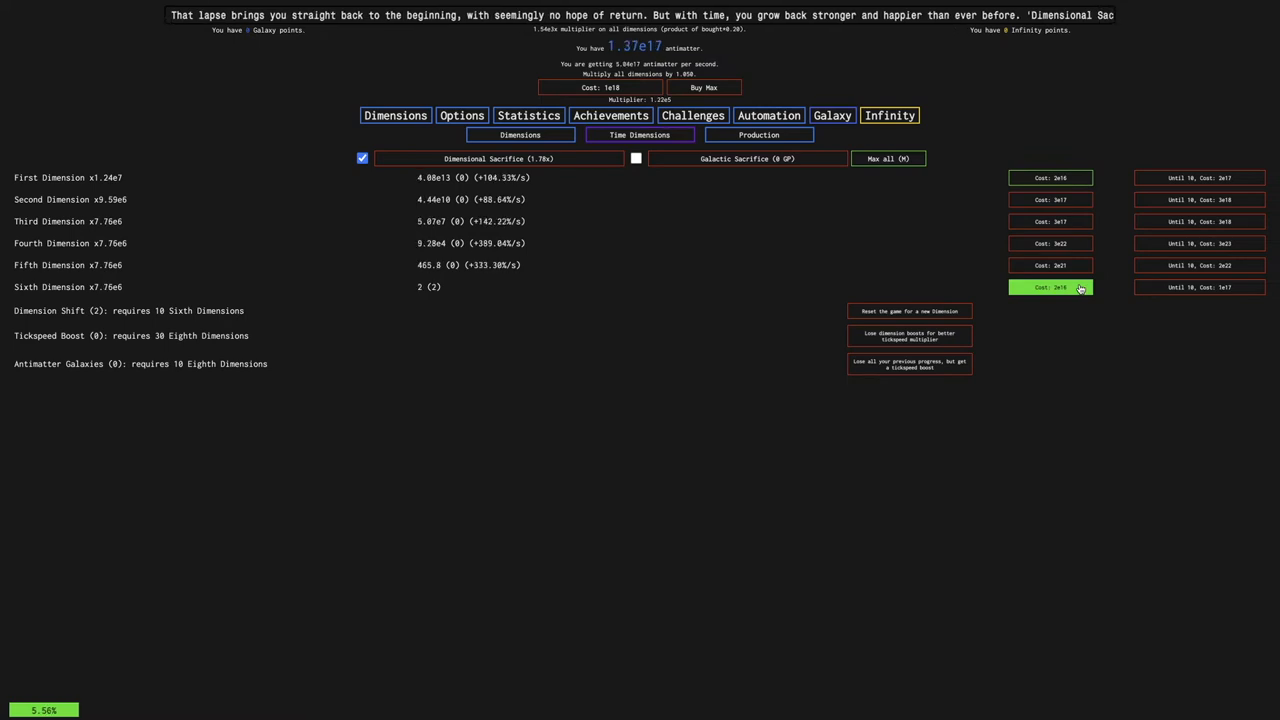
{"action": "left_click", "coordinate": [909, 311]}
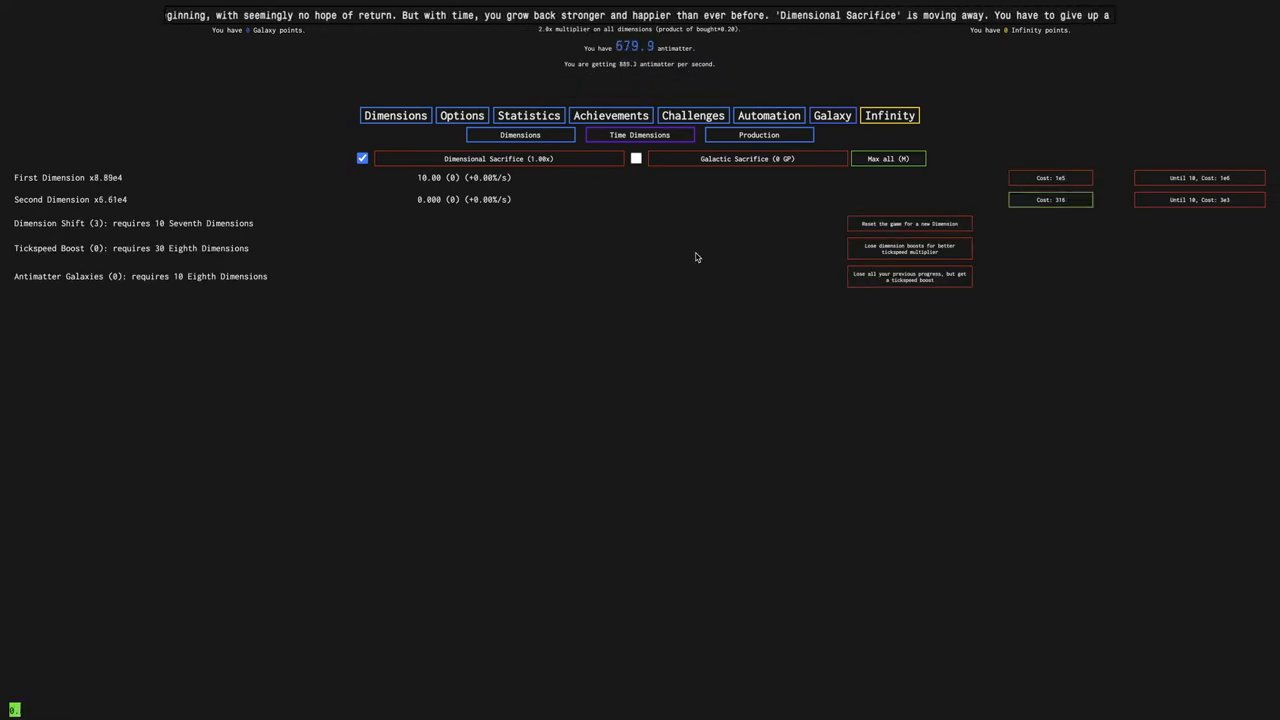
Bring Second Dimensions up to ten after the reset and bring up the autobuyer settings
{"action": "left_click", "coordinate": [872, 159]}
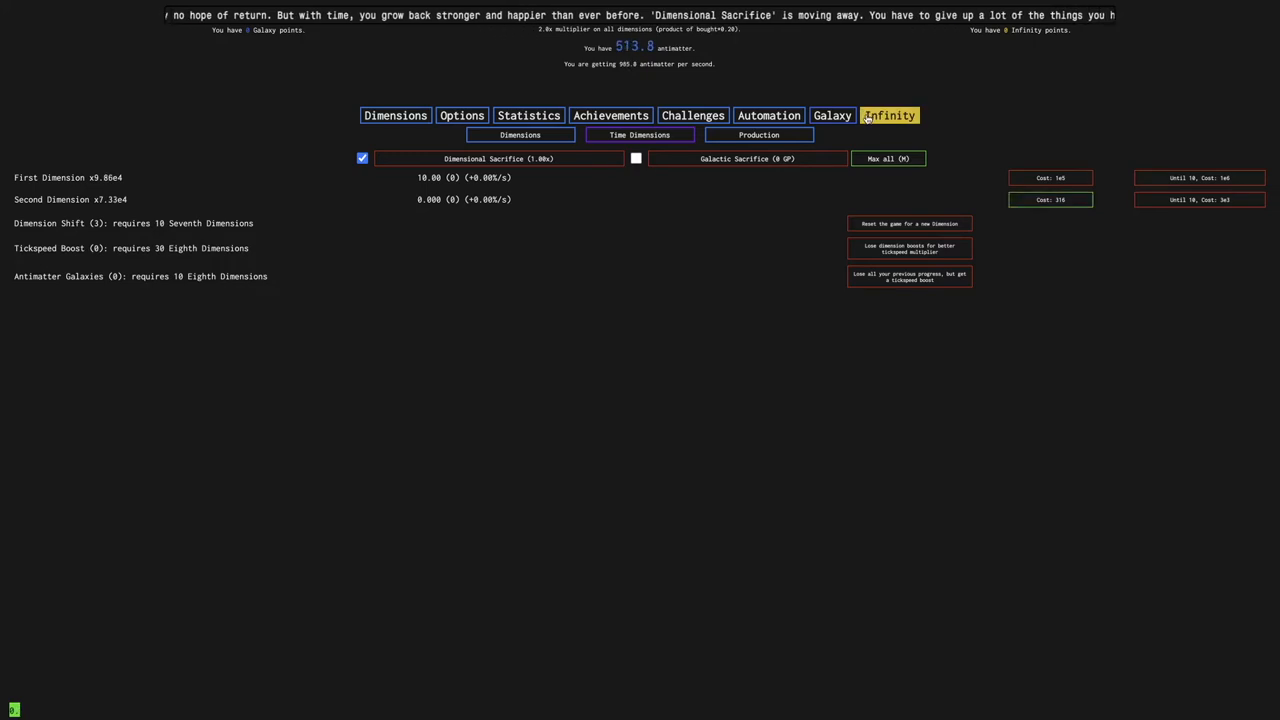
{"action": "left_click", "coordinate": [1077, 201]}
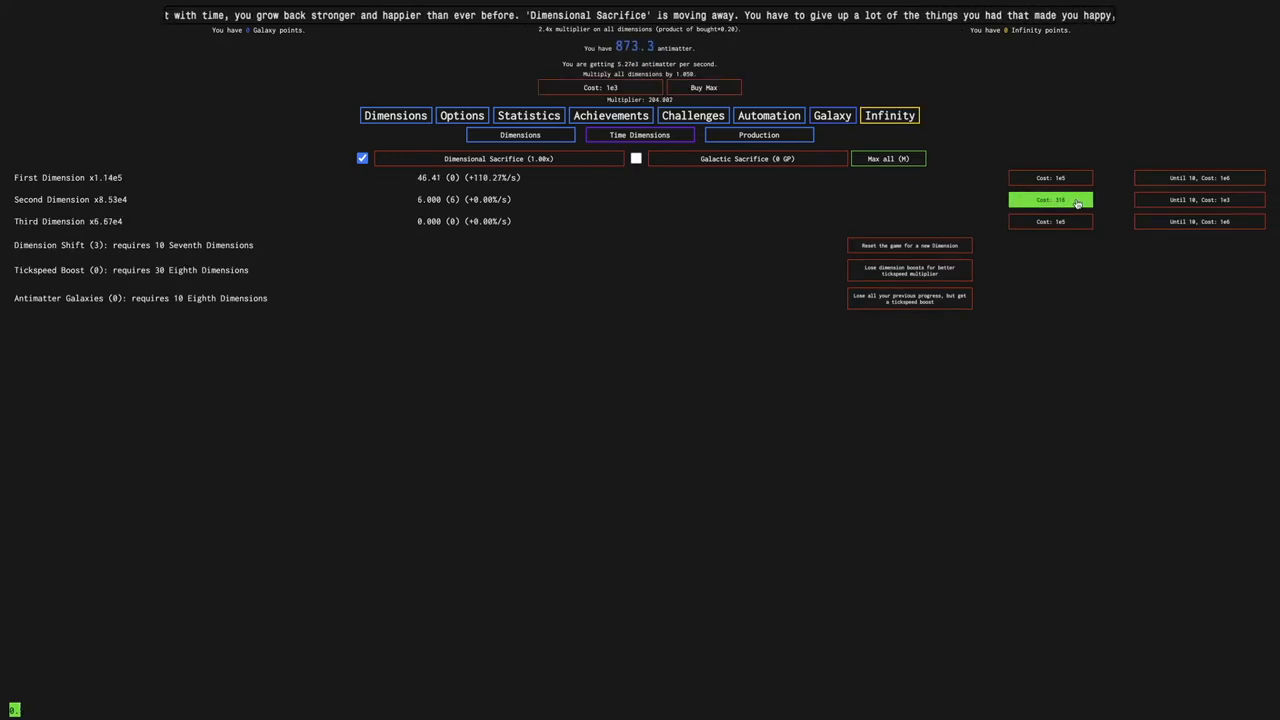
{"action": "key", "text": "m"}
{"action": "left_click", "coordinate": [760, 116]}
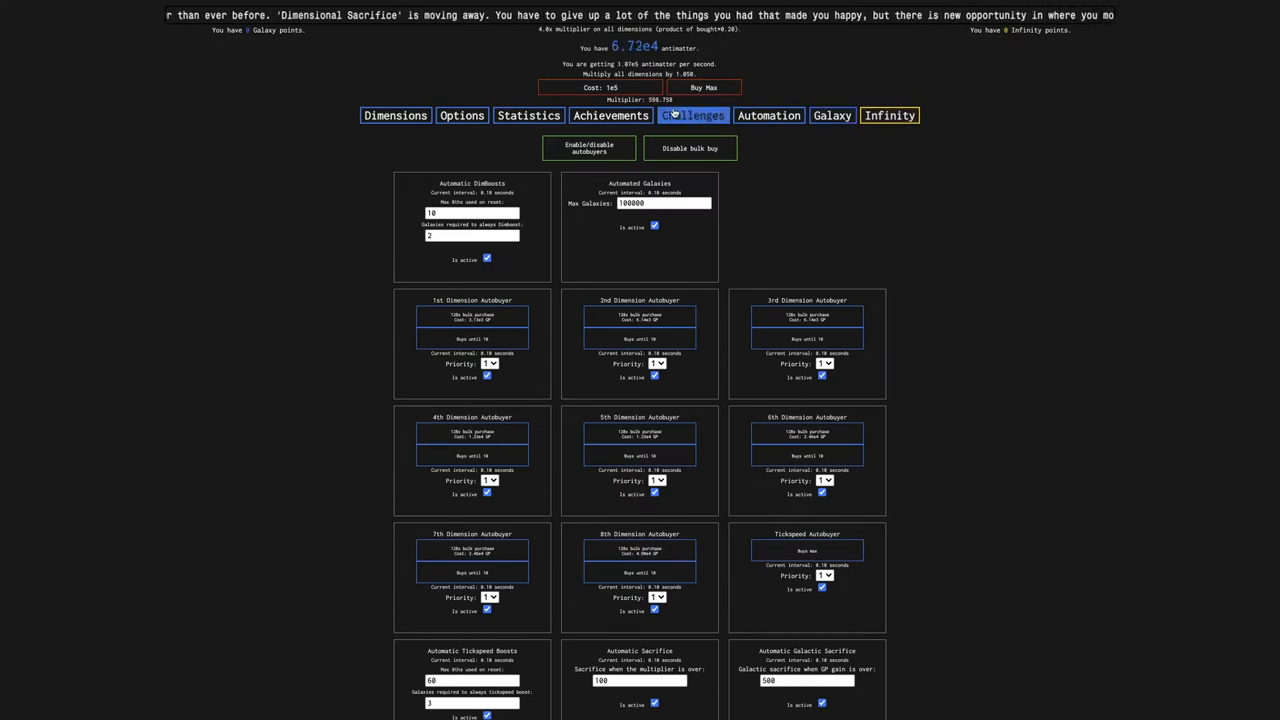
Glance through the Infinity, Challenges and Achievements pages, then return to the dimensions list
{"action": "left_click", "coordinate": [878, 113]}
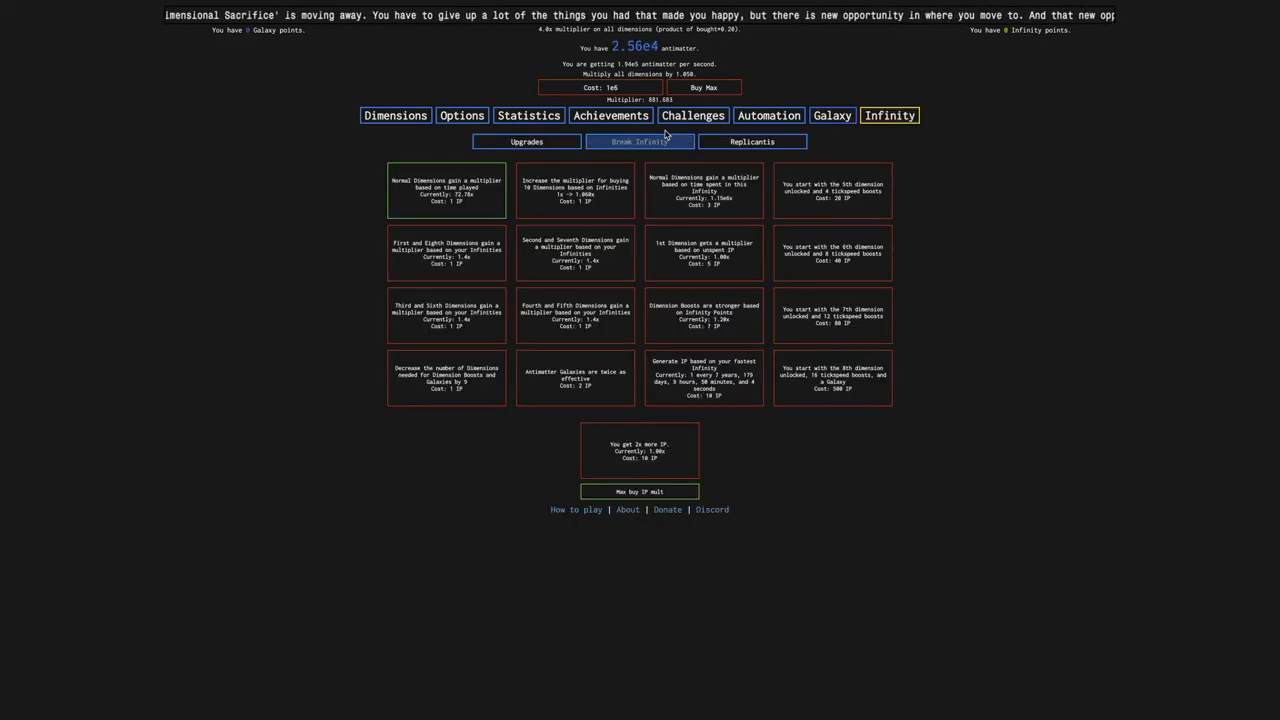
{"action": "left_click", "coordinate": [712, 115]}
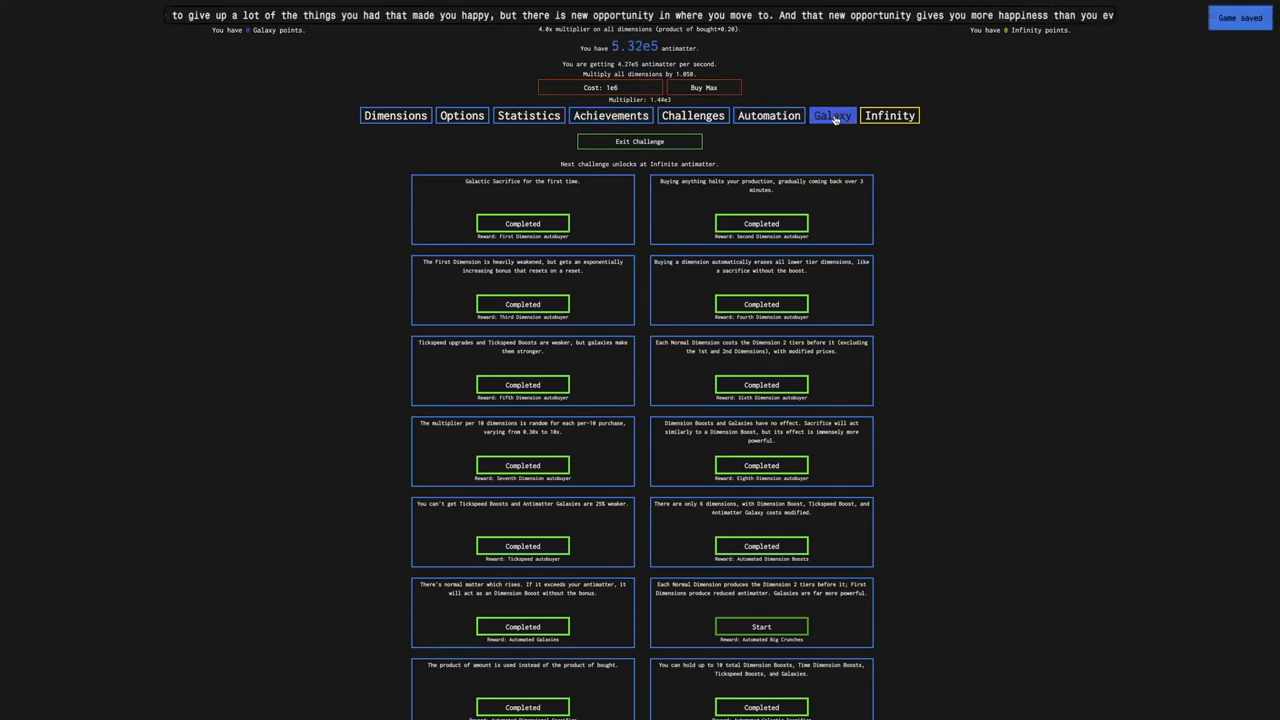
{"action": "left_click", "coordinate": [611, 115]}
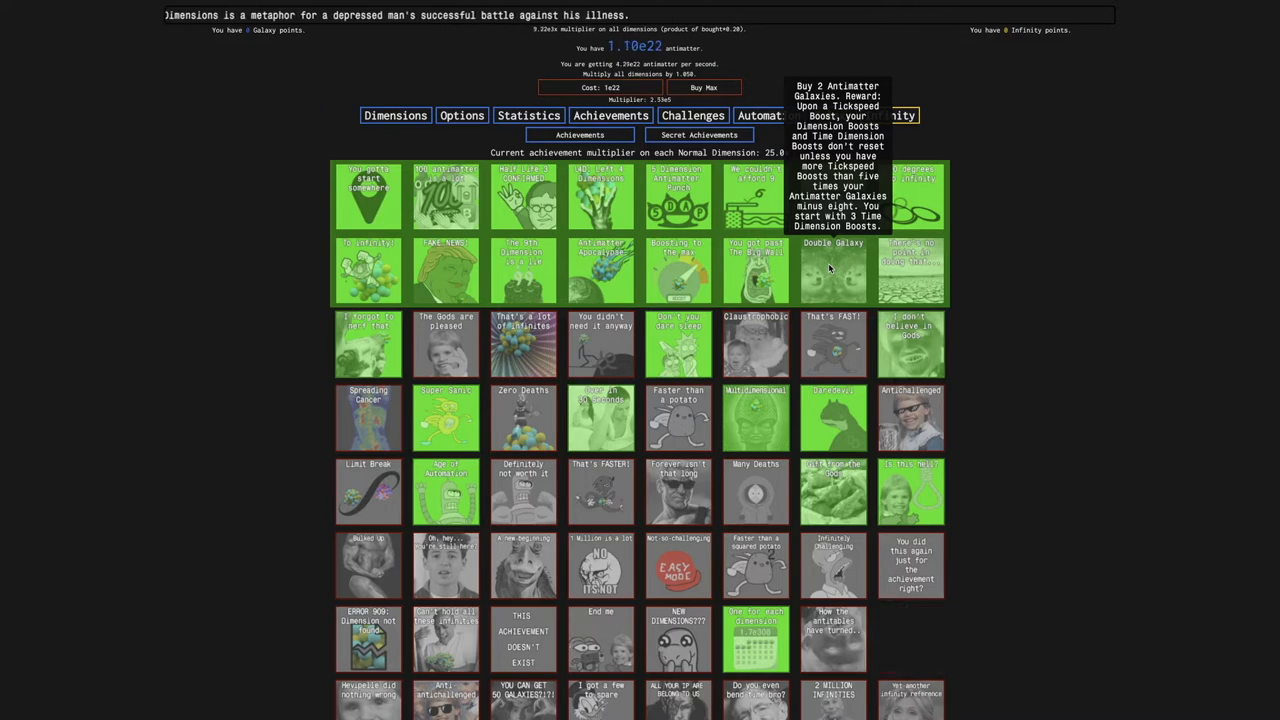
{"action": "left_click", "coordinate": [383, 118]}
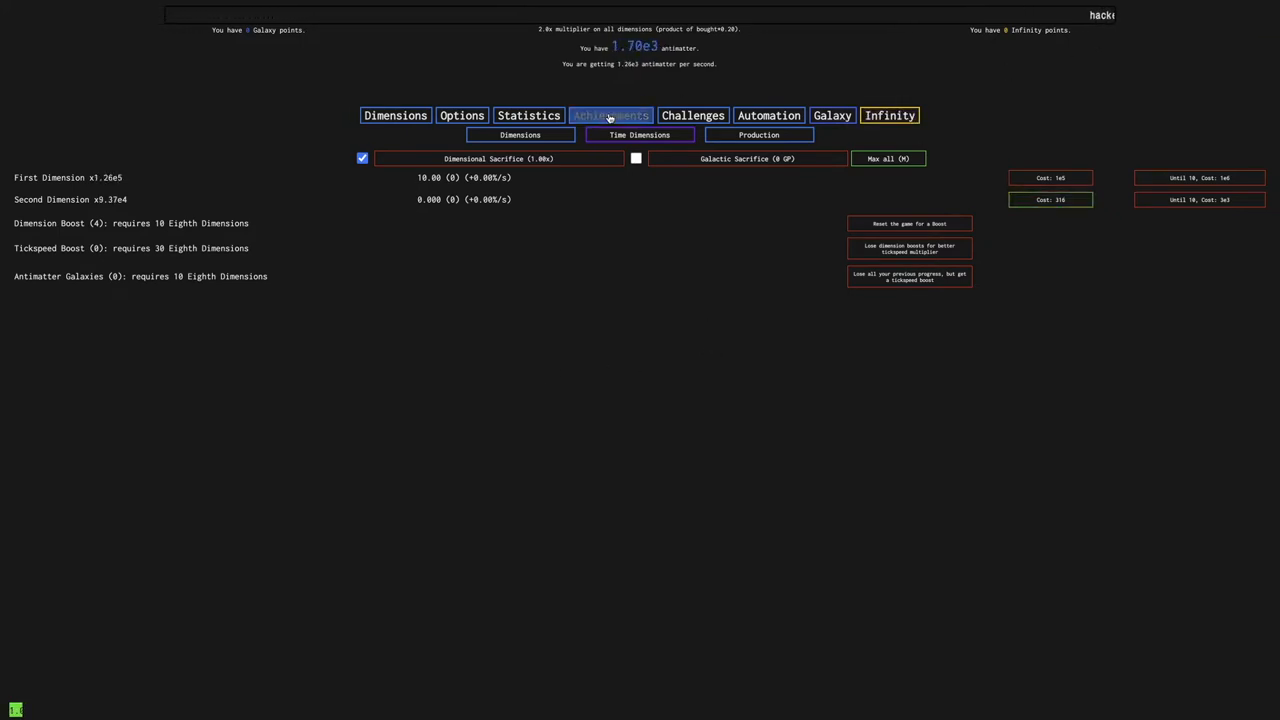
Buy Second and Third Dimensions to ten, a tickspeed upgrade, and max all with M
{"action": "left_click", "coordinate": [1050, 199]}
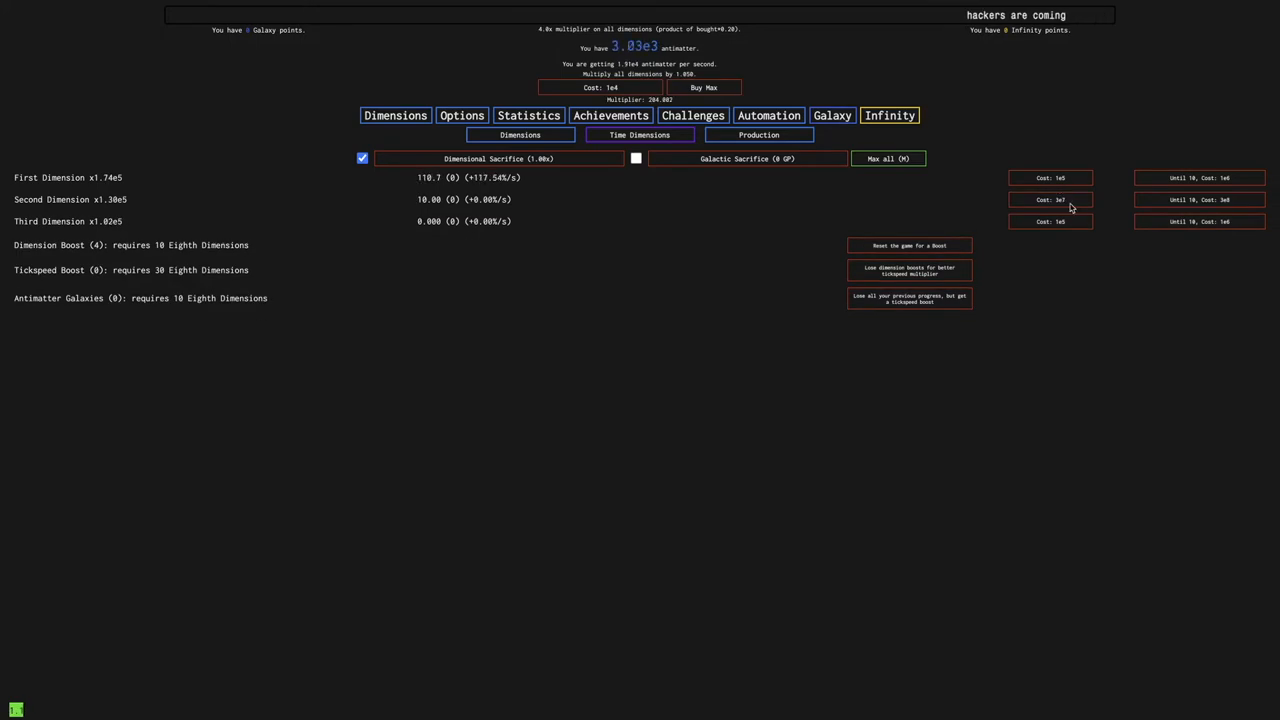
{"action": "left_click", "coordinate": [580, 87]}
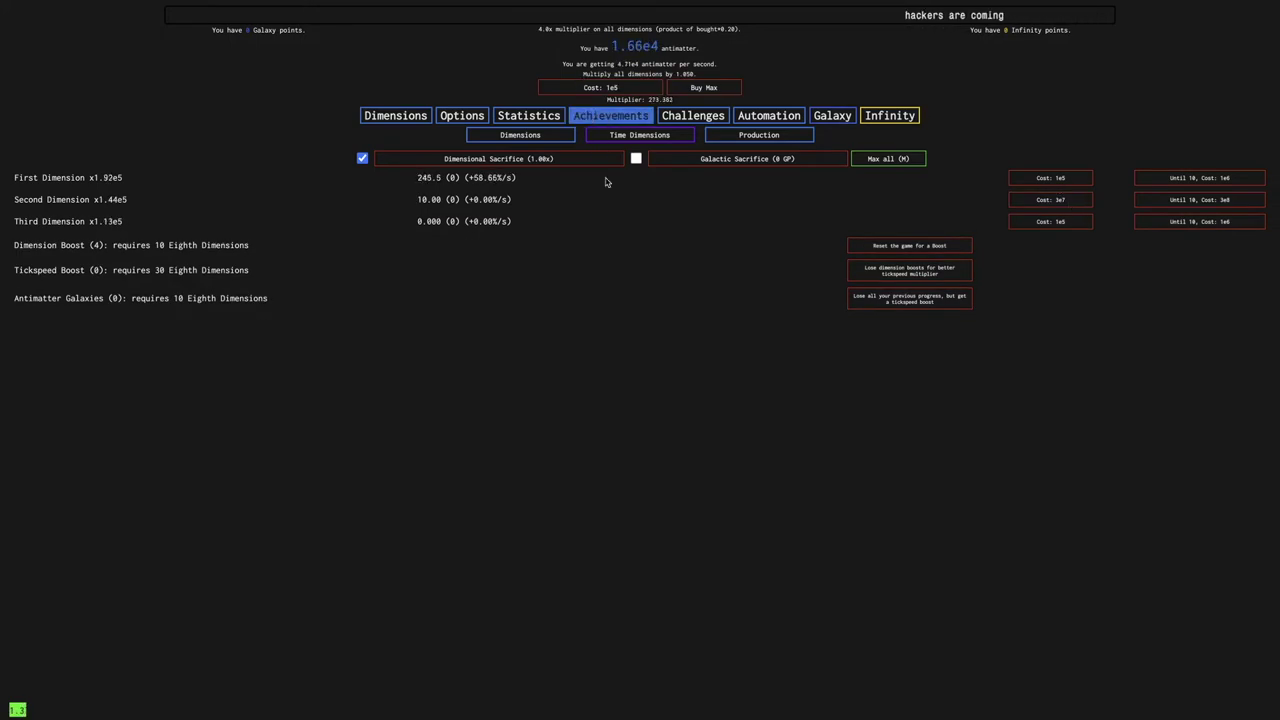
{"action": "left_click", "coordinate": [1029, 224]}
{"action": "left_click", "coordinate": [1038, 223]}
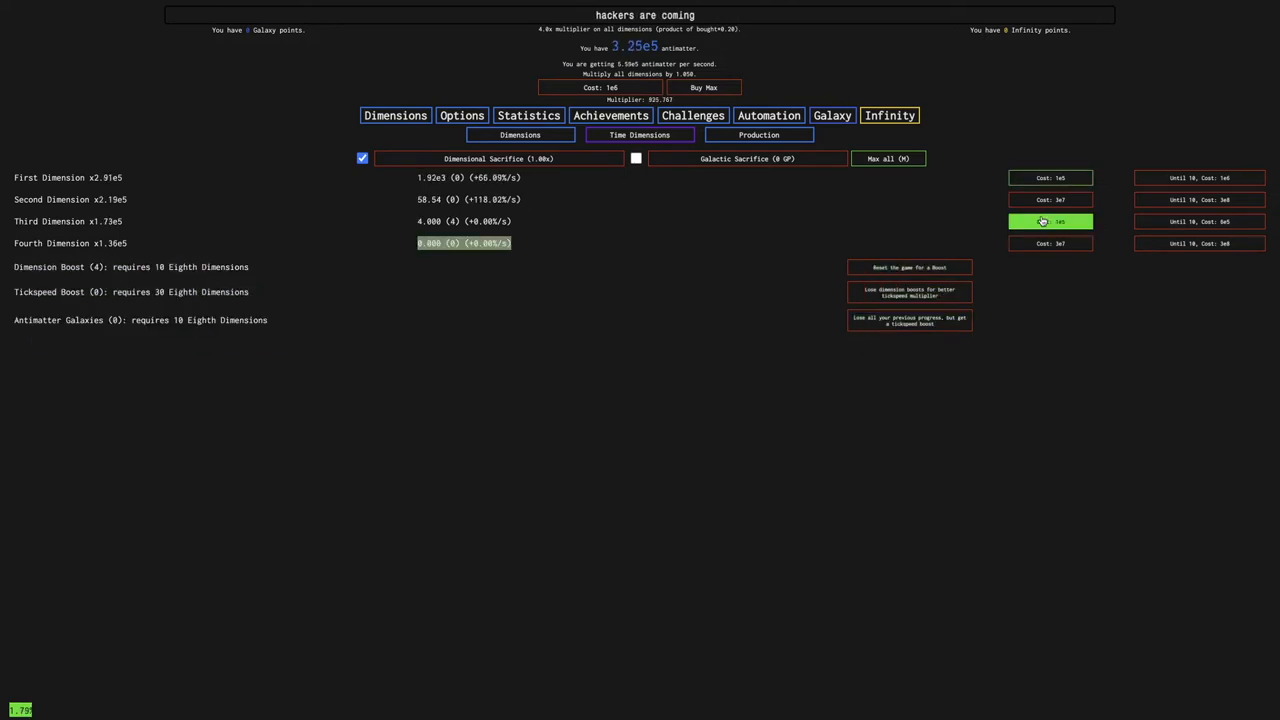
{"action": "key", "text": "m"}
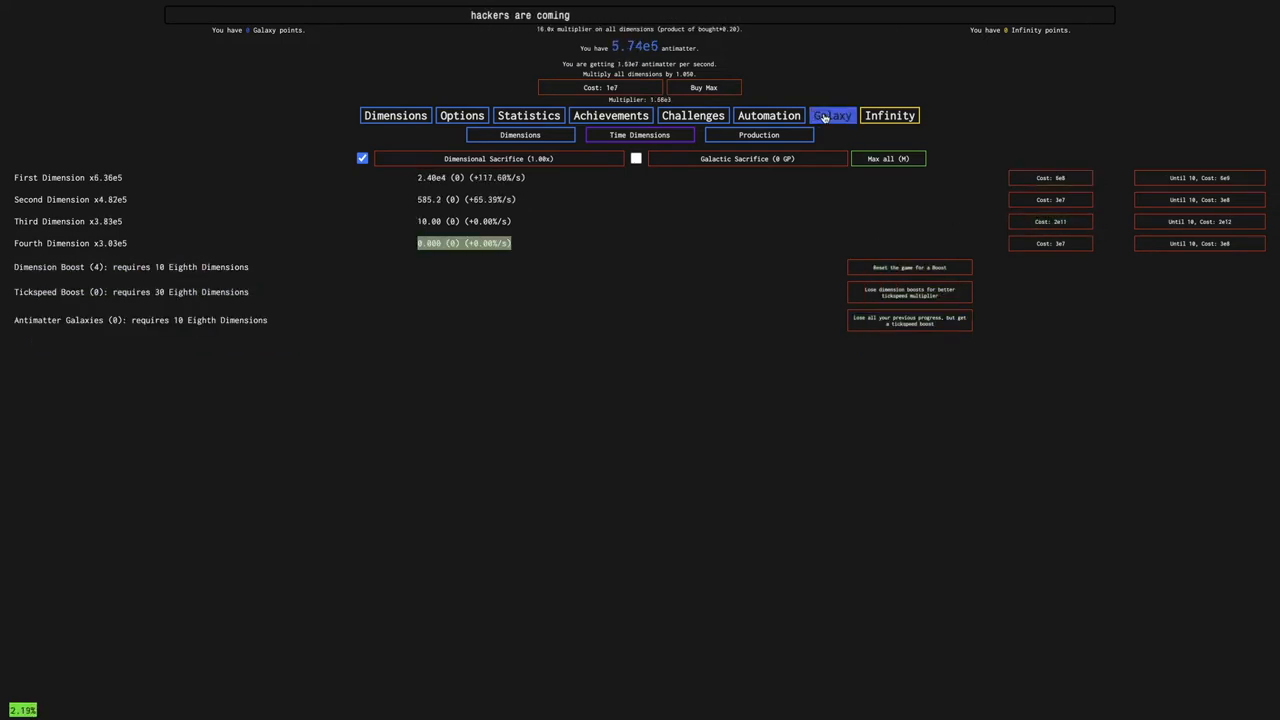
Max everything up to the Eighth Dimension and take a fifth Dimension Boost with D
{"action": "key", "text": "m"}
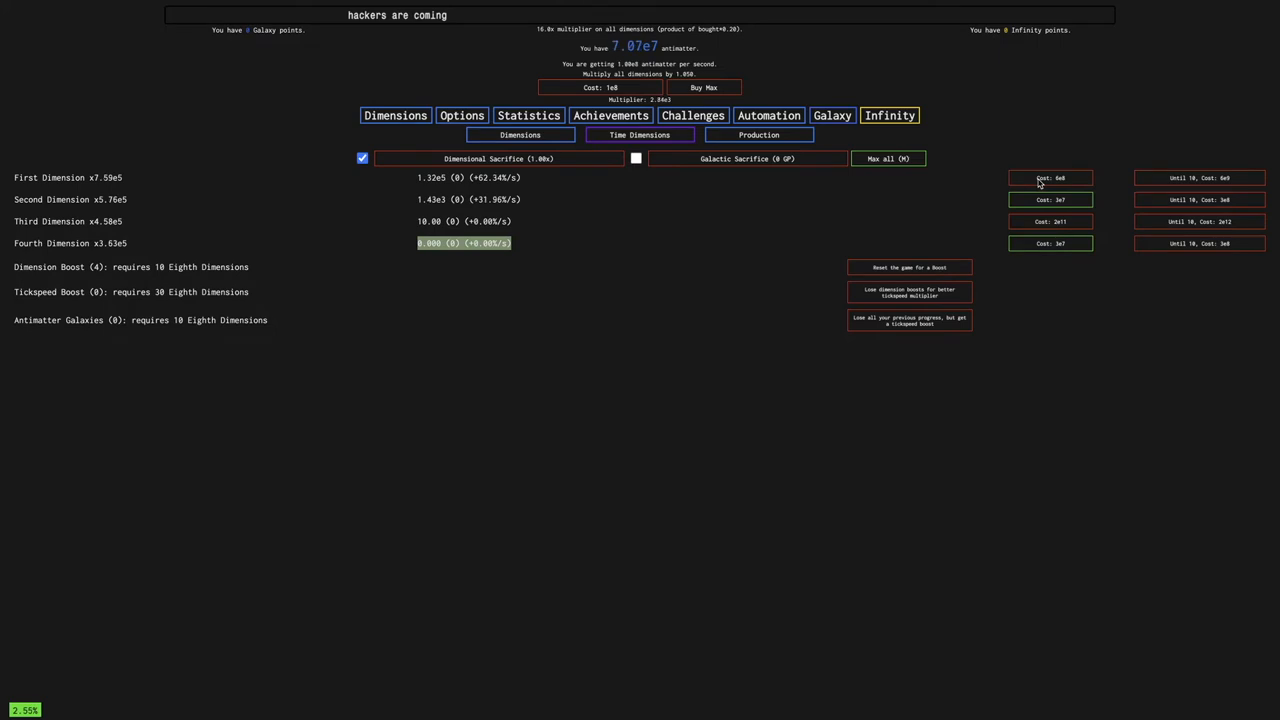
{"action": "left_click", "coordinate": [1075, 244]}
{"action": "left_click", "coordinate": [1075, 244]}
{"action": "left_click", "coordinate": [1075, 244]}
{"action": "key", "text": "m"}
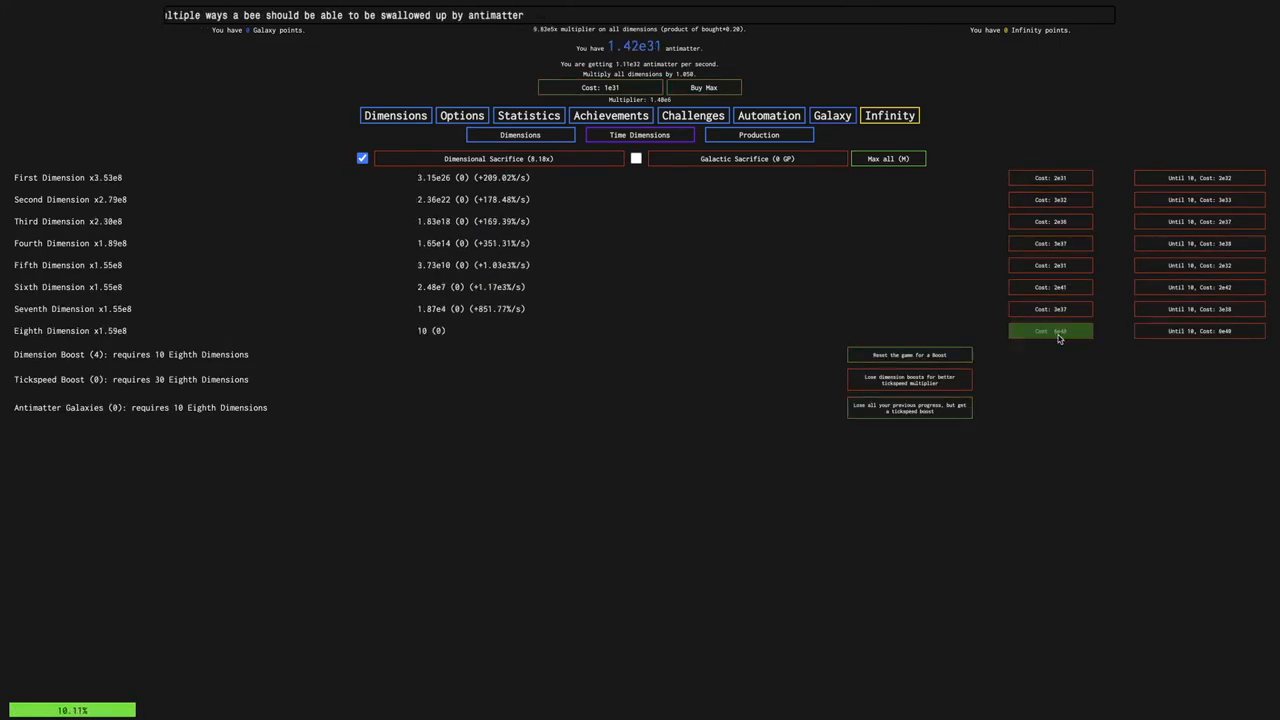
{"action": "key", "text": "d"}
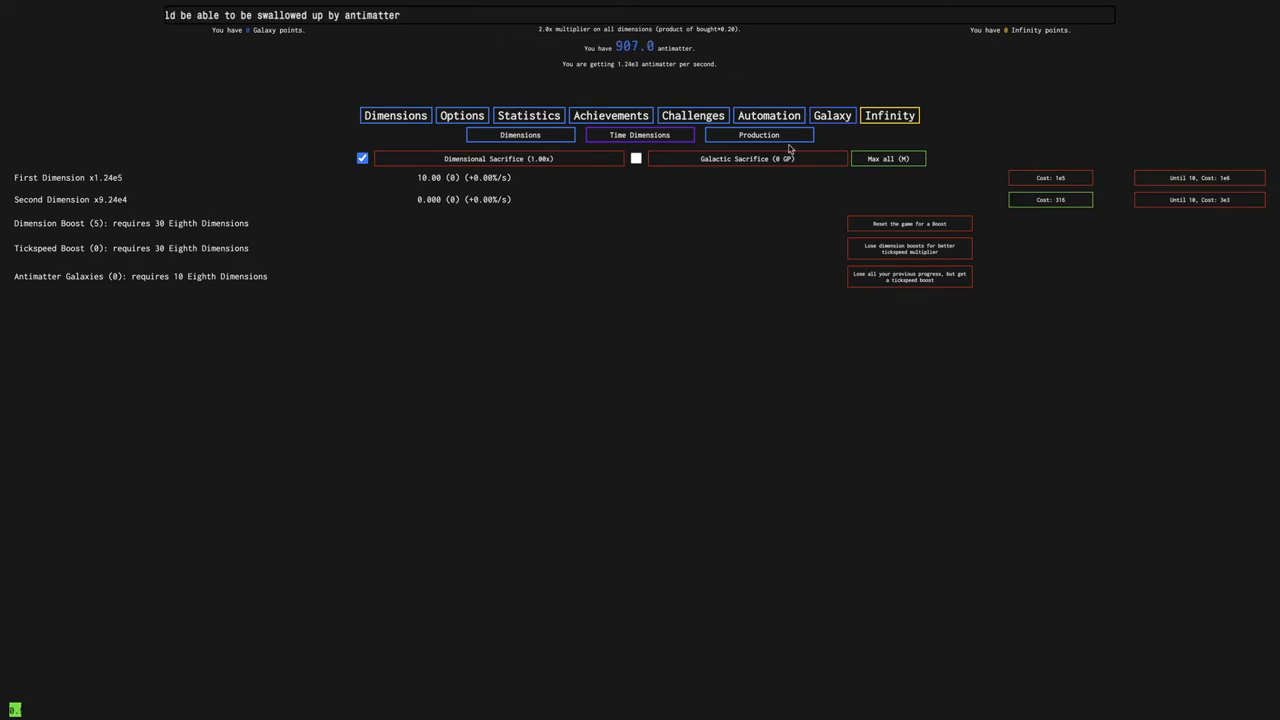
Check the Break Infinity requirement, autobuyers, achievements and galaxy upgrades, buying Third Dimensions along the way
{"action": "left_click", "coordinate": [889, 115]}
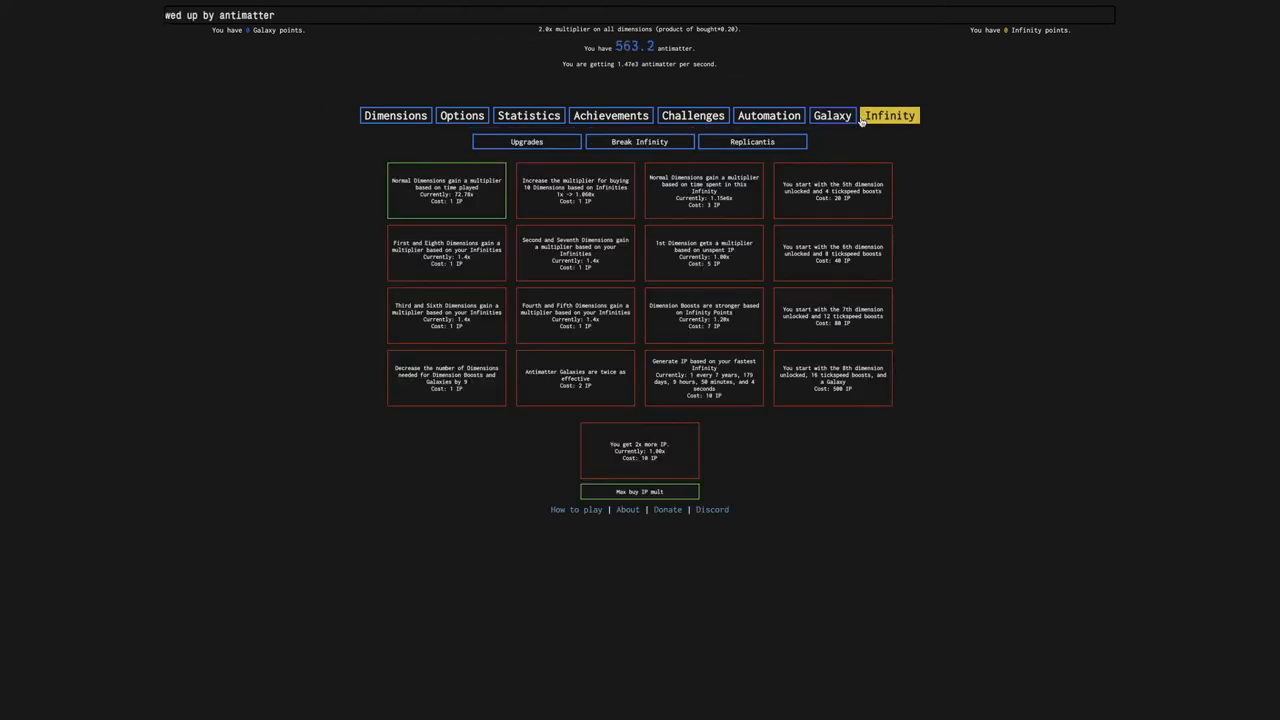
{"action": "left_click", "coordinate": [616, 141]}
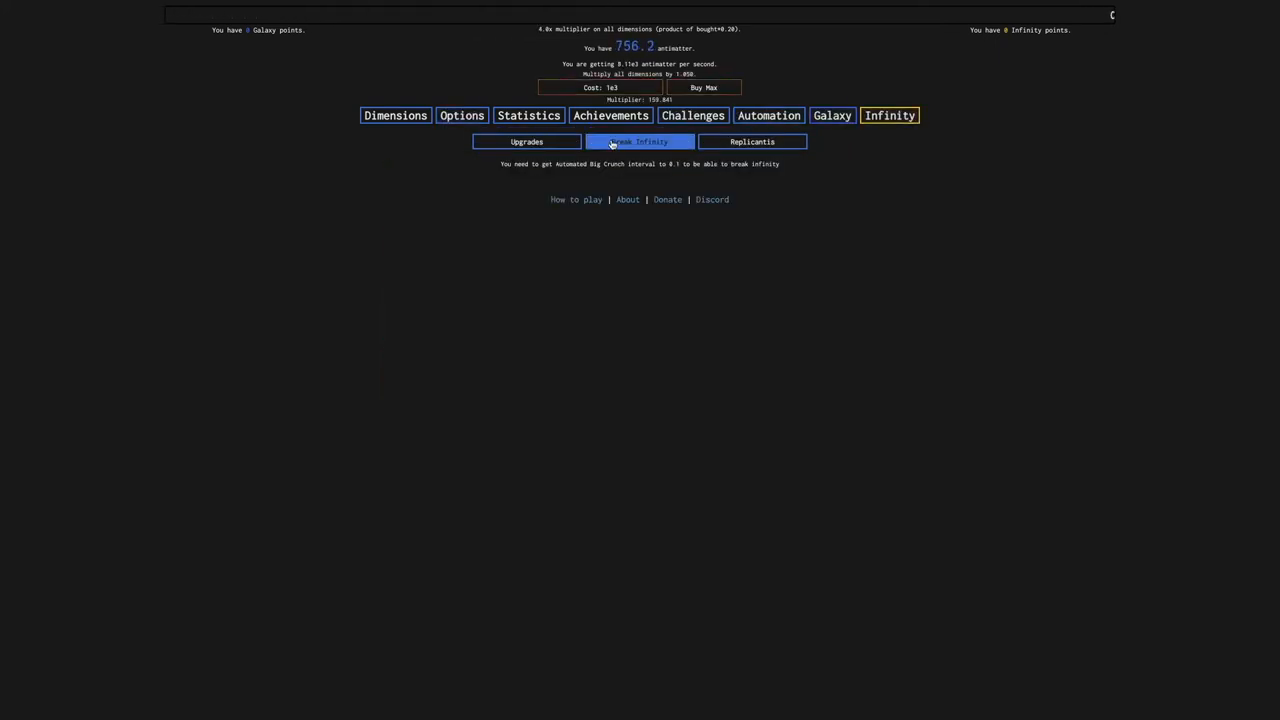
{"action": "left_click", "coordinate": [769, 115]}
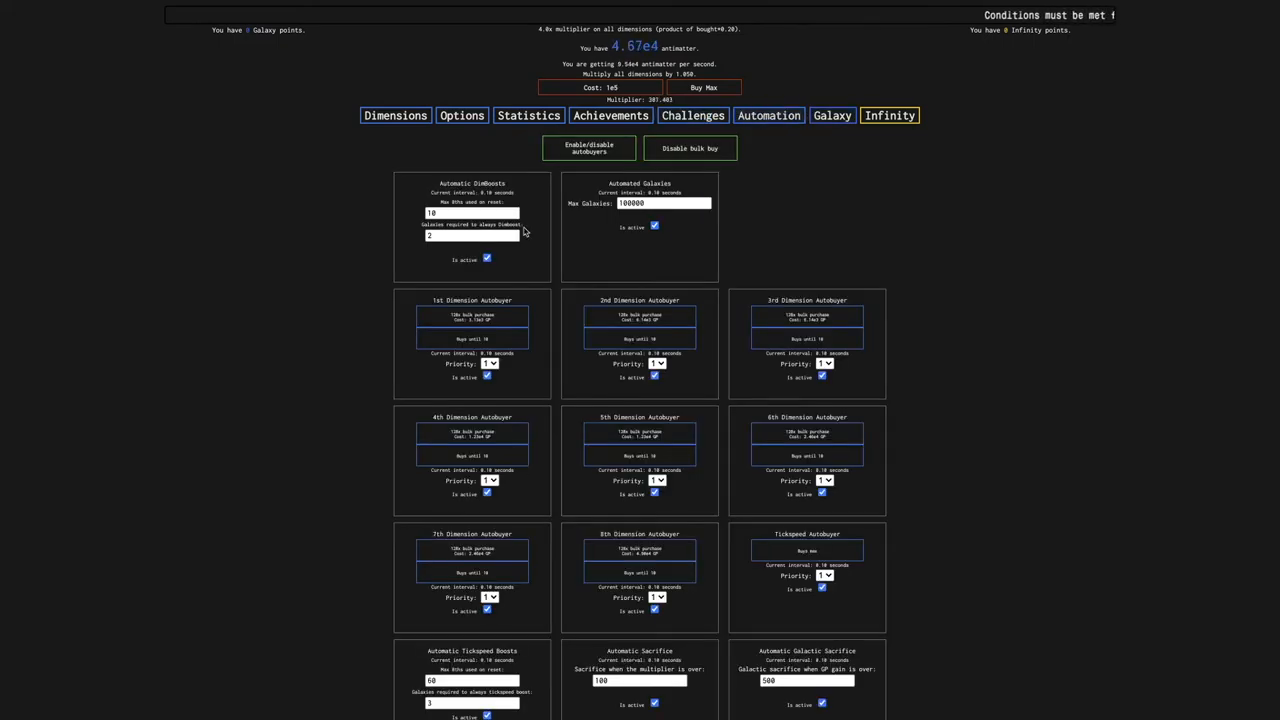
{"action": "left_click", "coordinate": [409, 118]}
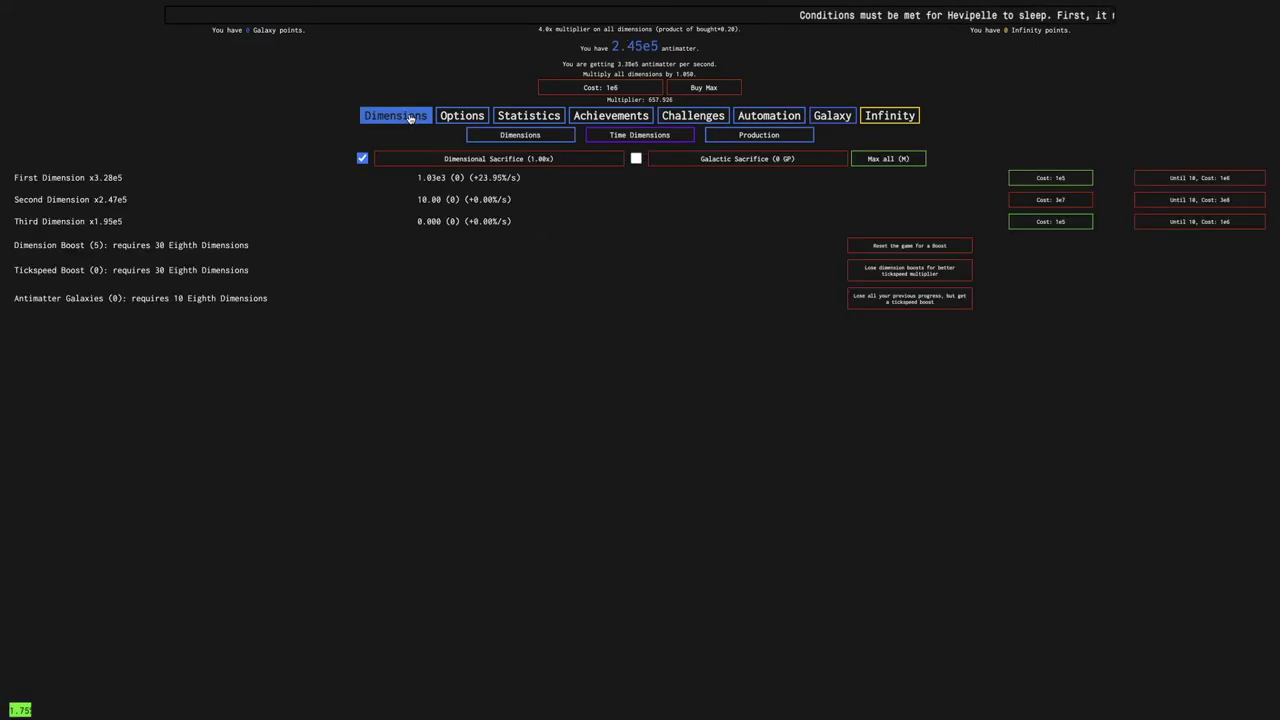
{"action": "left_click", "coordinate": [1057, 221]}
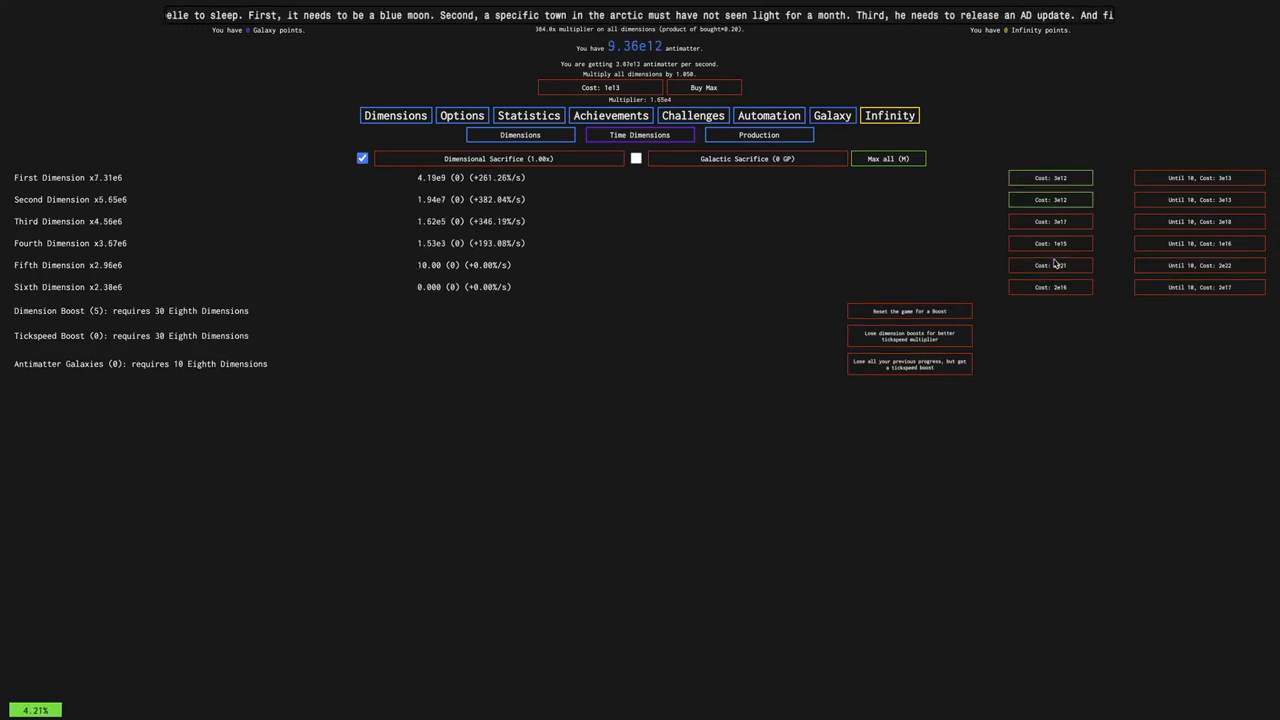
{"action": "left_click", "coordinate": [605, 117]}
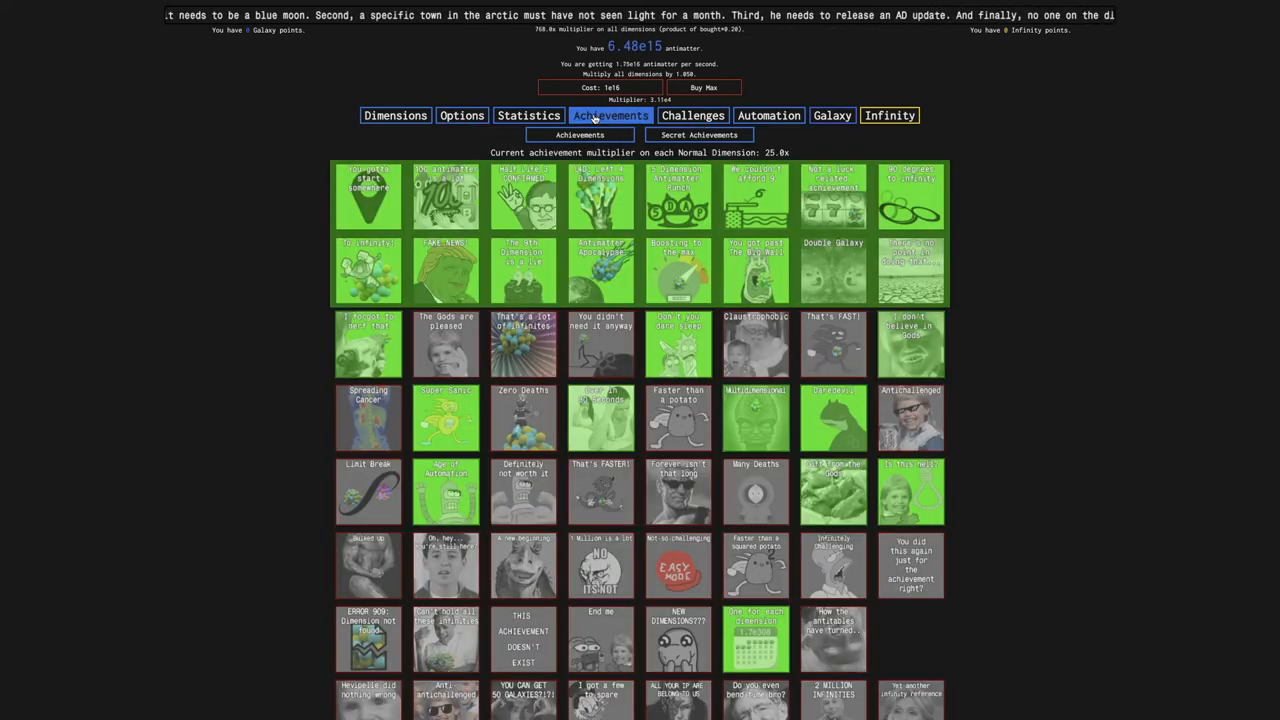
{"action": "left_click", "coordinate": [824, 119]}
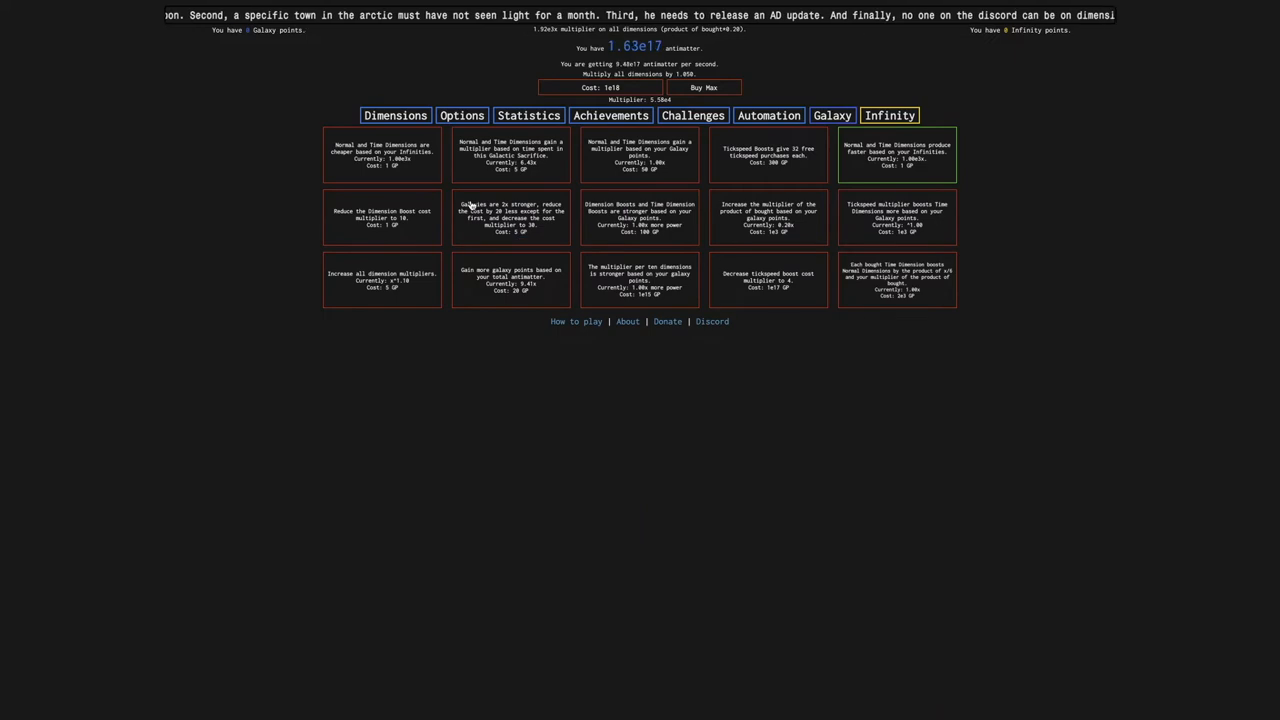
{"action": "left_click", "coordinate": [395, 115]}
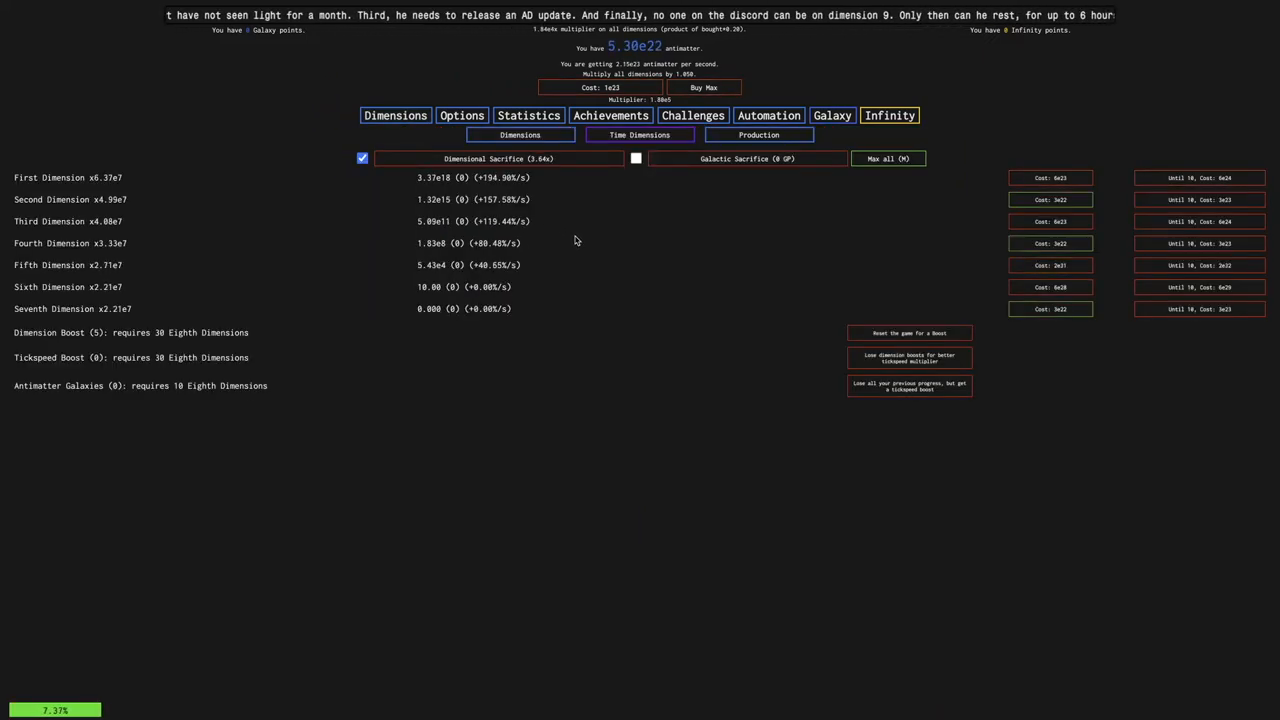
Max all dimensions with M and reset for the first Antimatter Galaxy with G
{"action": "key", "text": "m"}
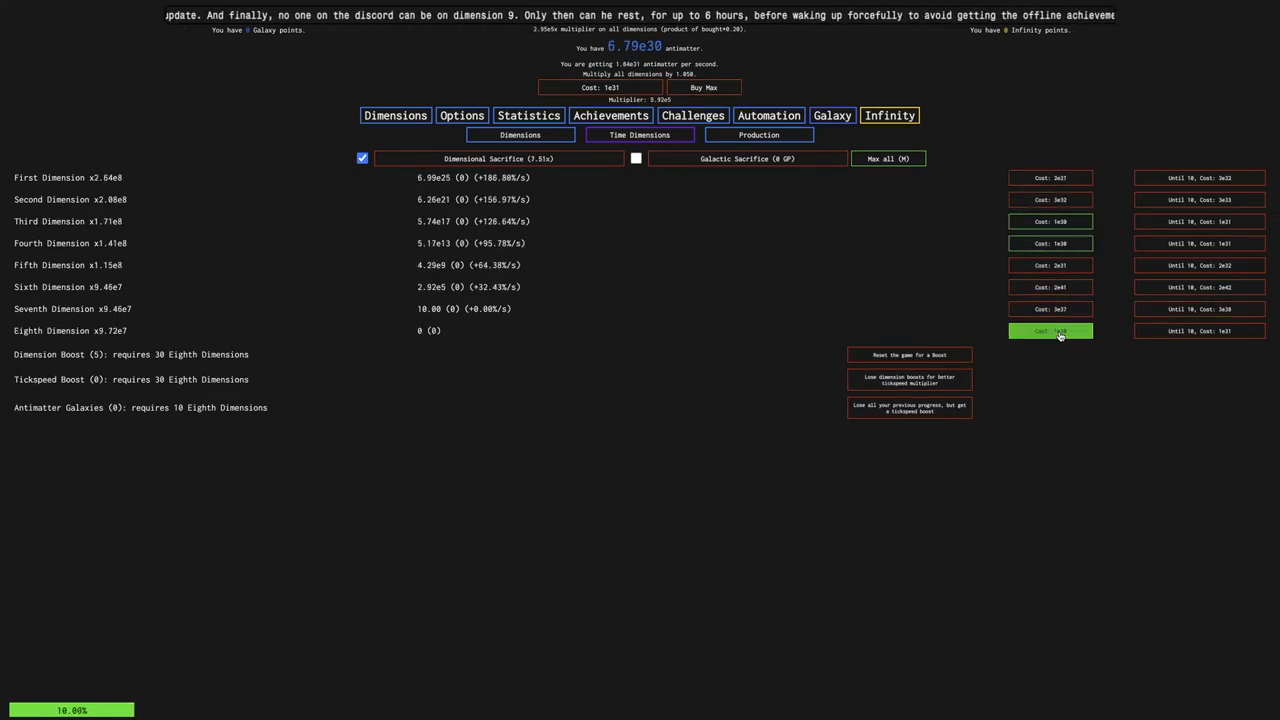
{"action": "key", "text": "m"}
{"action": "key", "text": "g"}
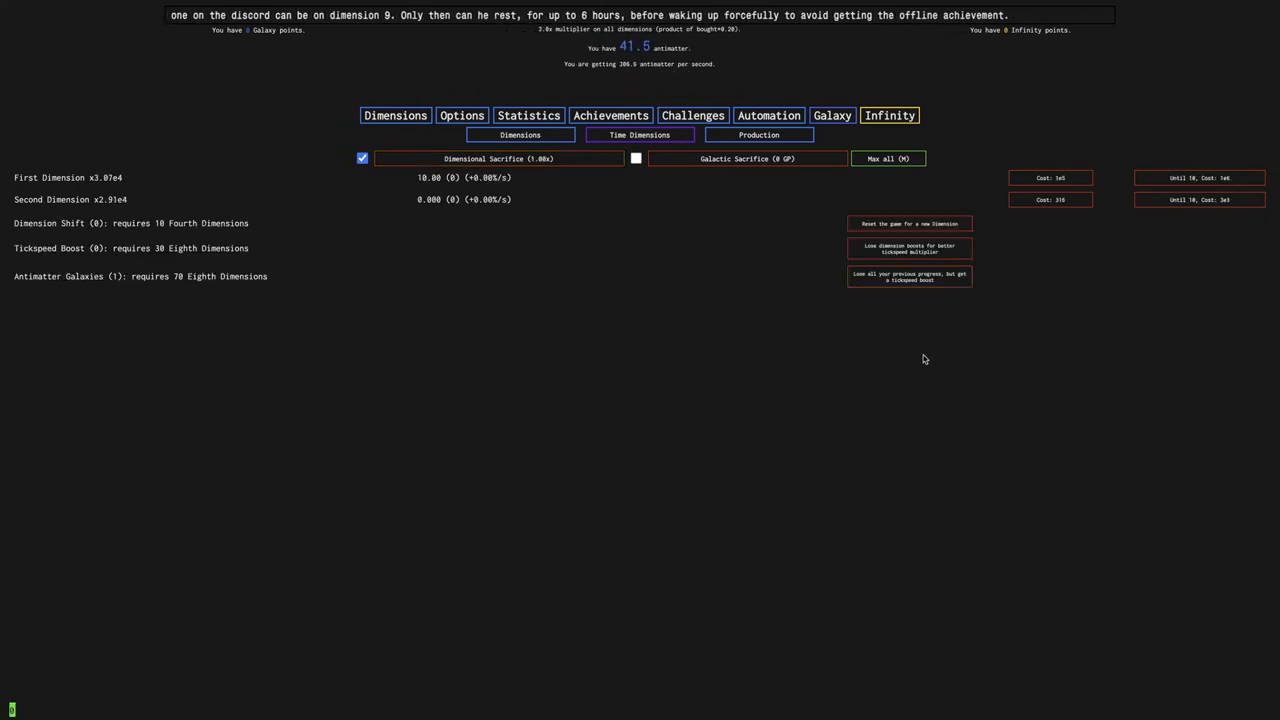
{"action": "left_click", "coordinate": [640, 135]}
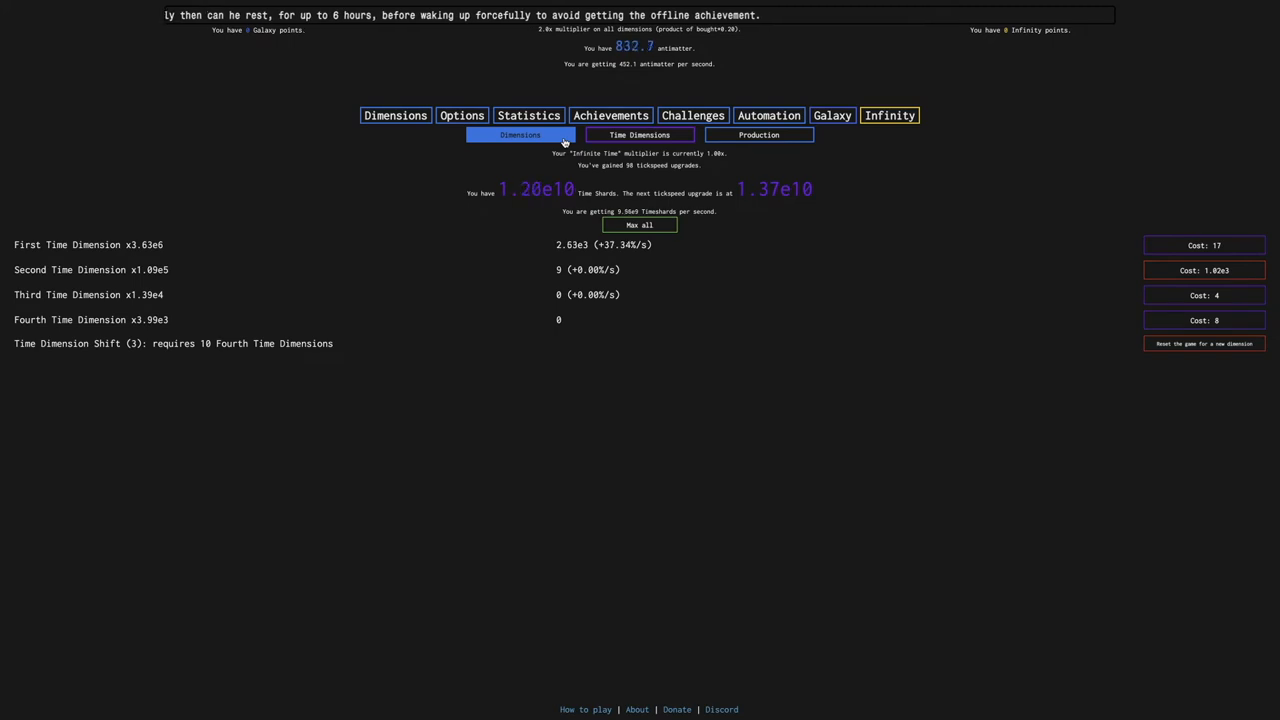
Buy a Fourth Time Dimension and return to the normal dimensions
{"action": "left_click", "coordinate": [565, 143]}
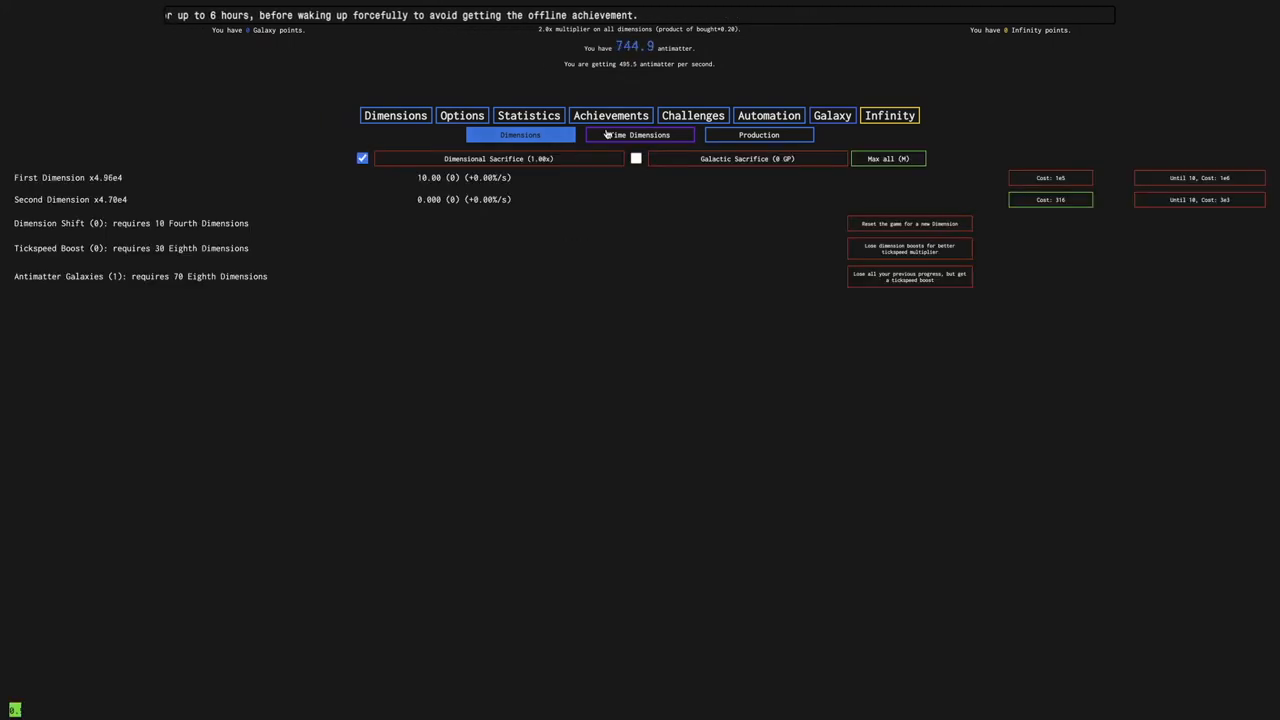
{"action": "left_click", "coordinate": [640, 135]}
{"action": "left_click", "coordinate": [1196, 322]}
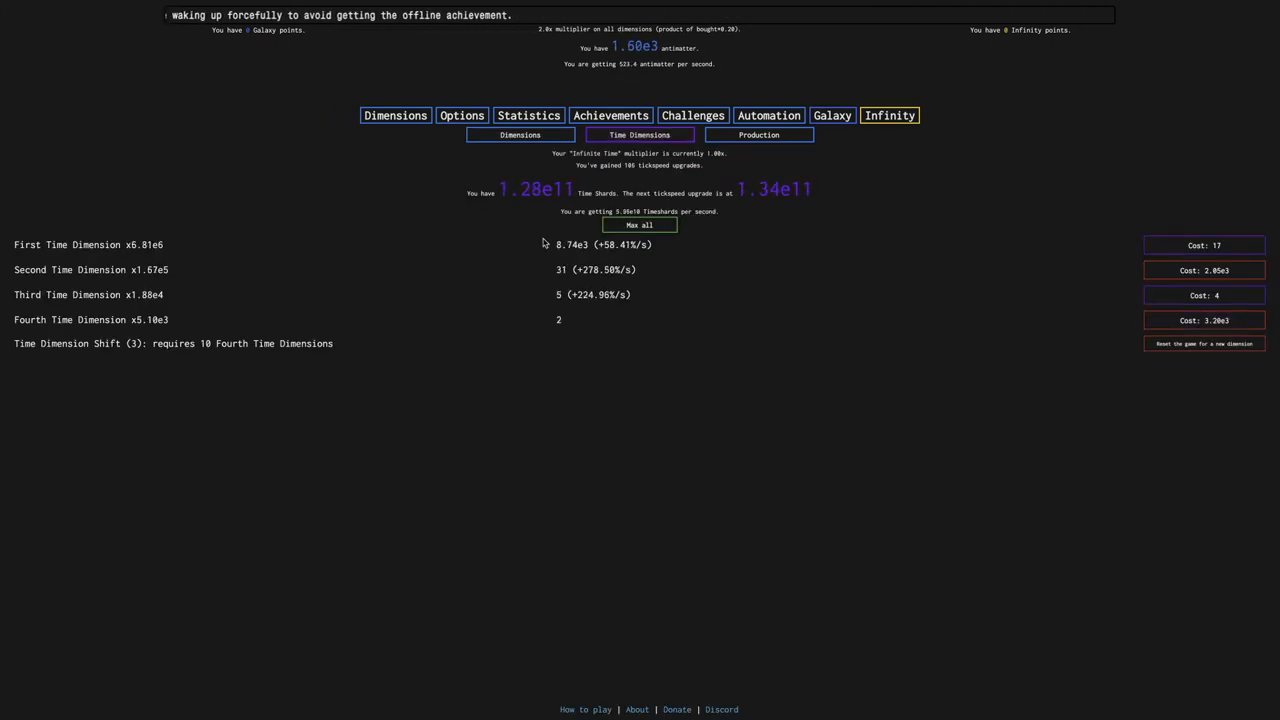
{"action": "left_click", "coordinate": [520, 135]}
Bring Second Dimensions to ten, buy a tickspeed upgrade with T and a Third Dimension
{"action": "left_click", "coordinate": [1063, 200]}
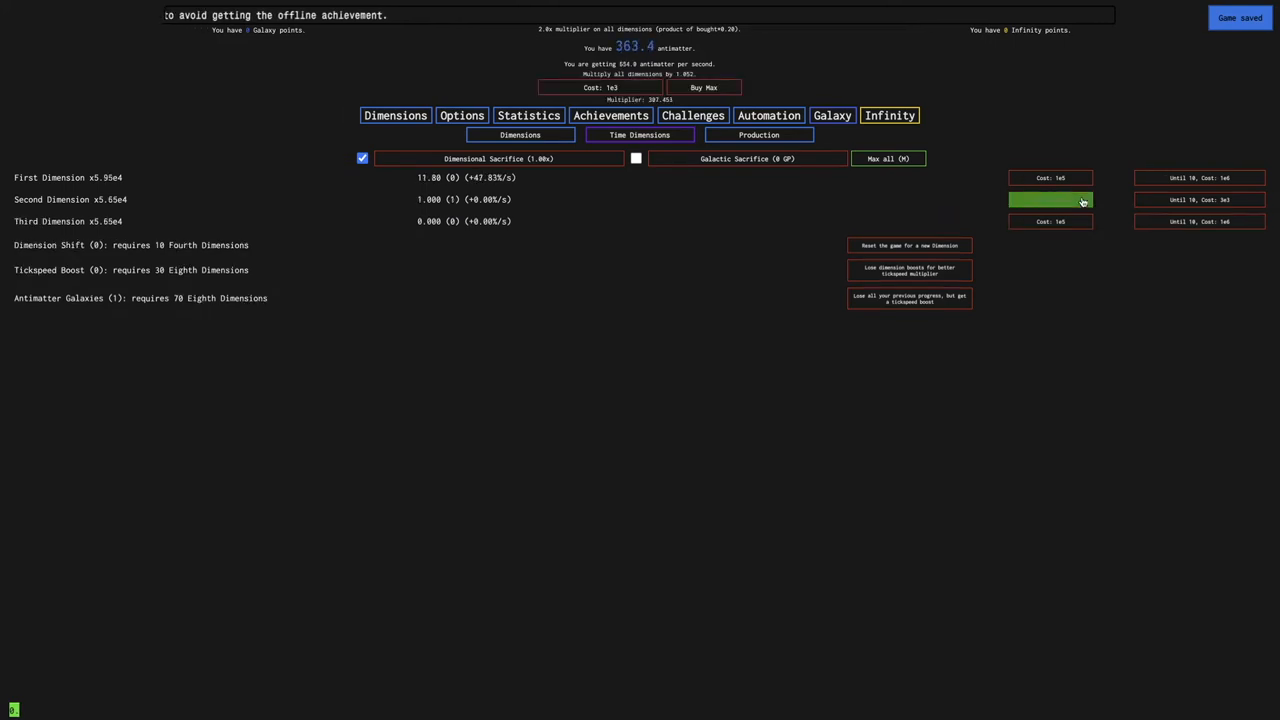
{"action": "left_click", "coordinate": [1063, 200]}
{"action": "left_click", "coordinate": [1063, 201]}
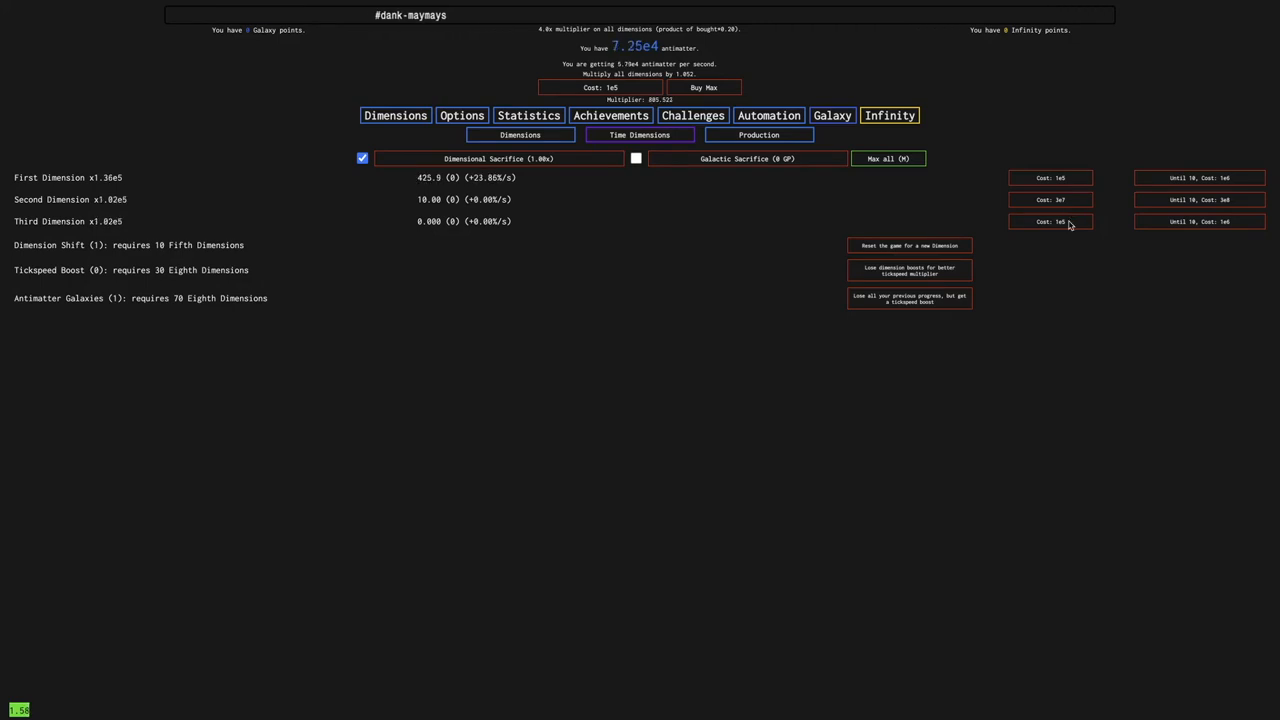
{"action": "key", "text": "t"}
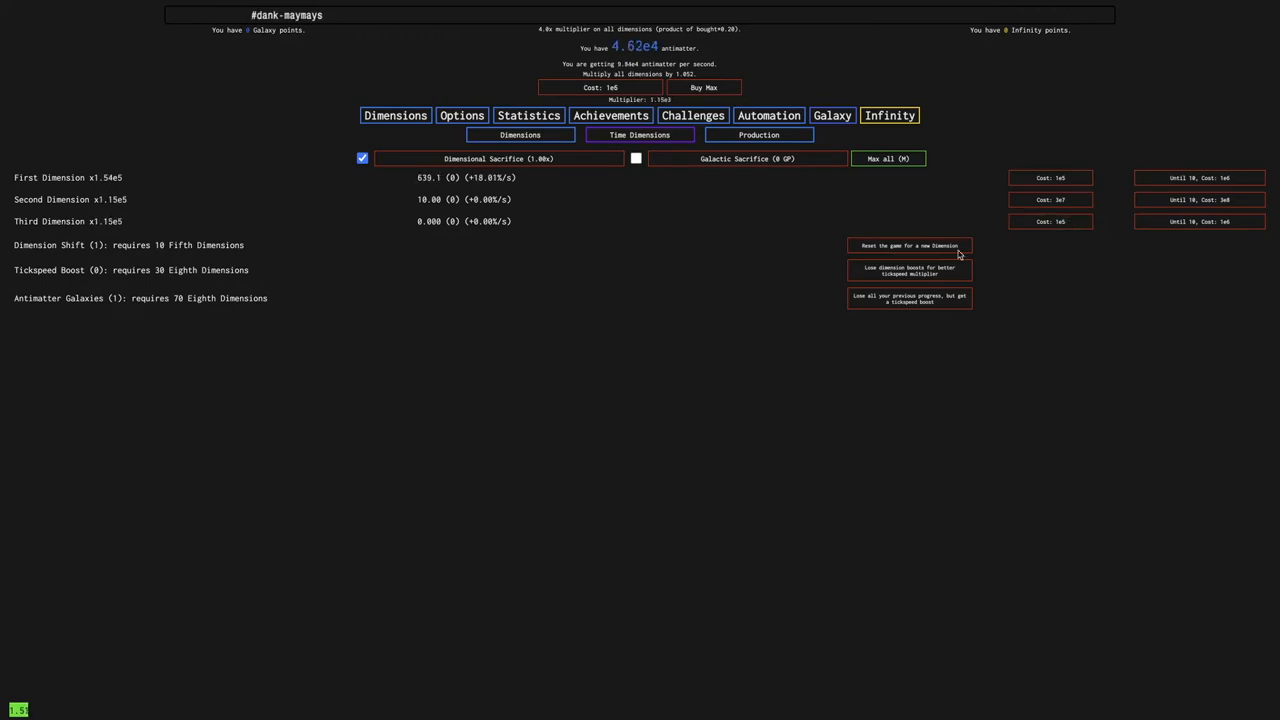
{"action": "left_click", "coordinate": [1050, 221]}
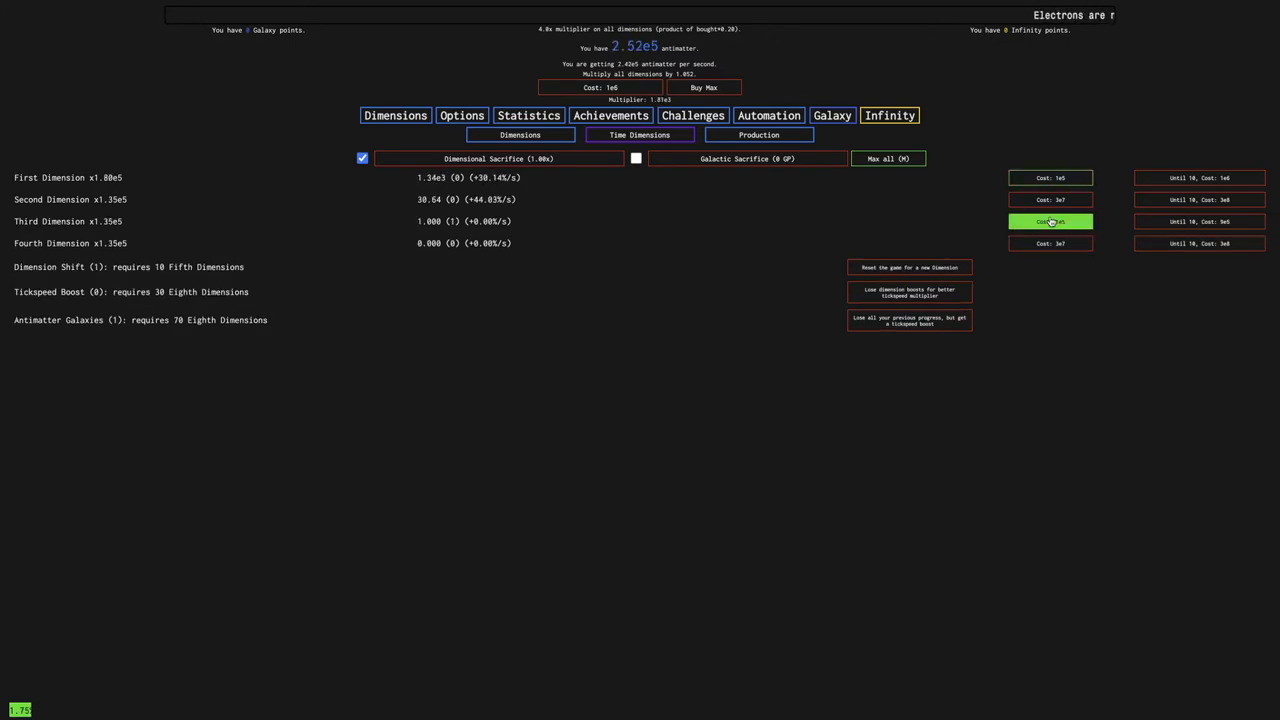
Review the galaxy upgrades, perform the Dimension Shift, and bring the galaxy upgrades back up
{"action": "left_click", "coordinate": [832, 115]}
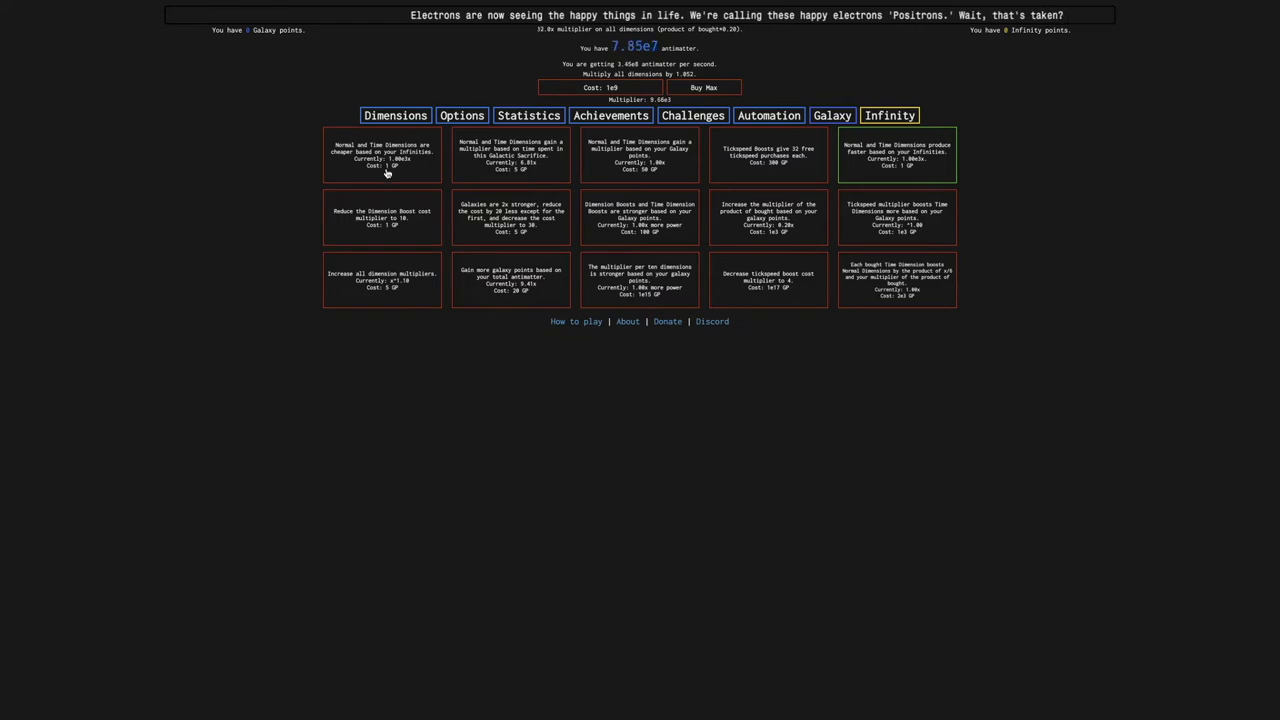
{"action": "left_click", "coordinate": [395, 115]}
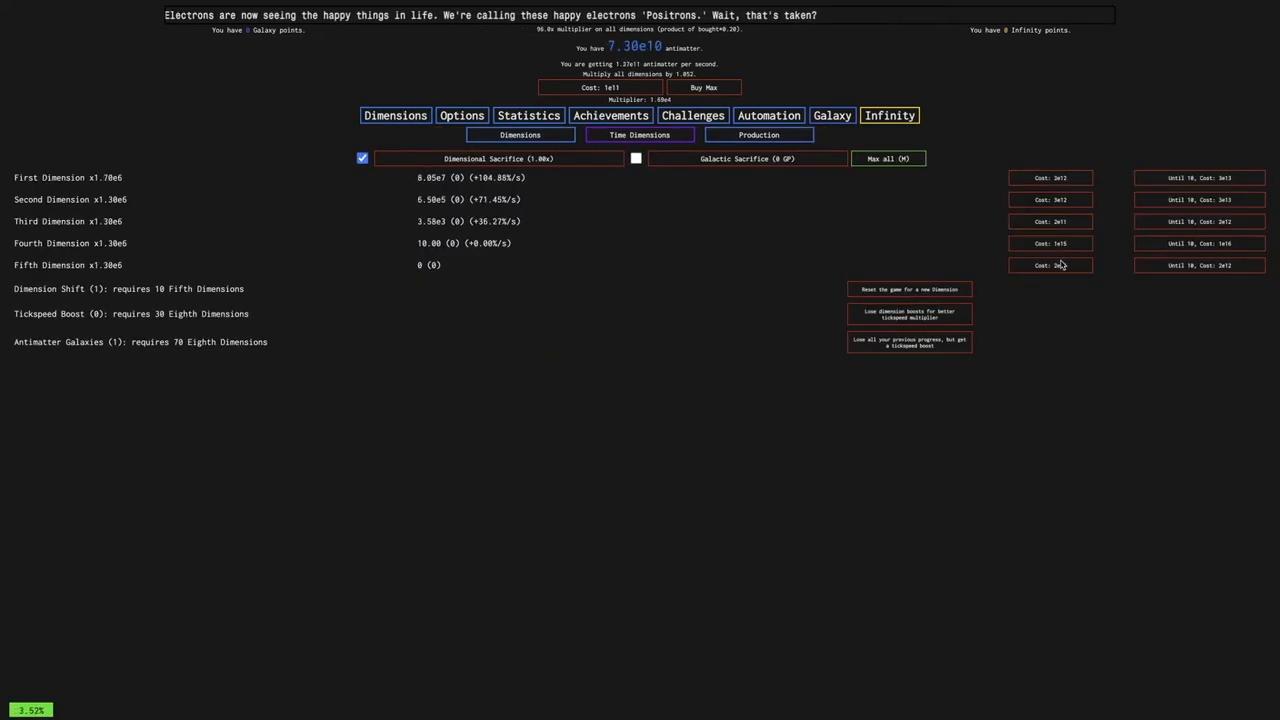
{"action": "left_click", "coordinate": [832, 115]}
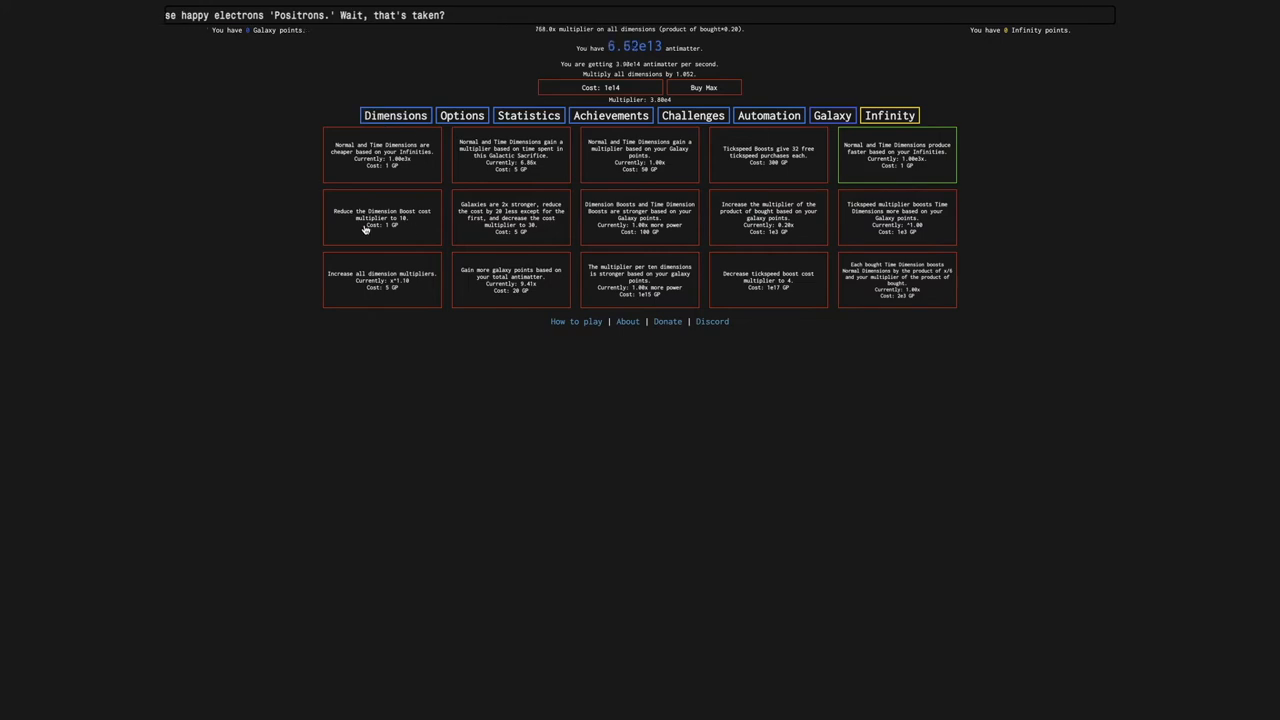
{"action": "left_click", "coordinate": [403, 119]}
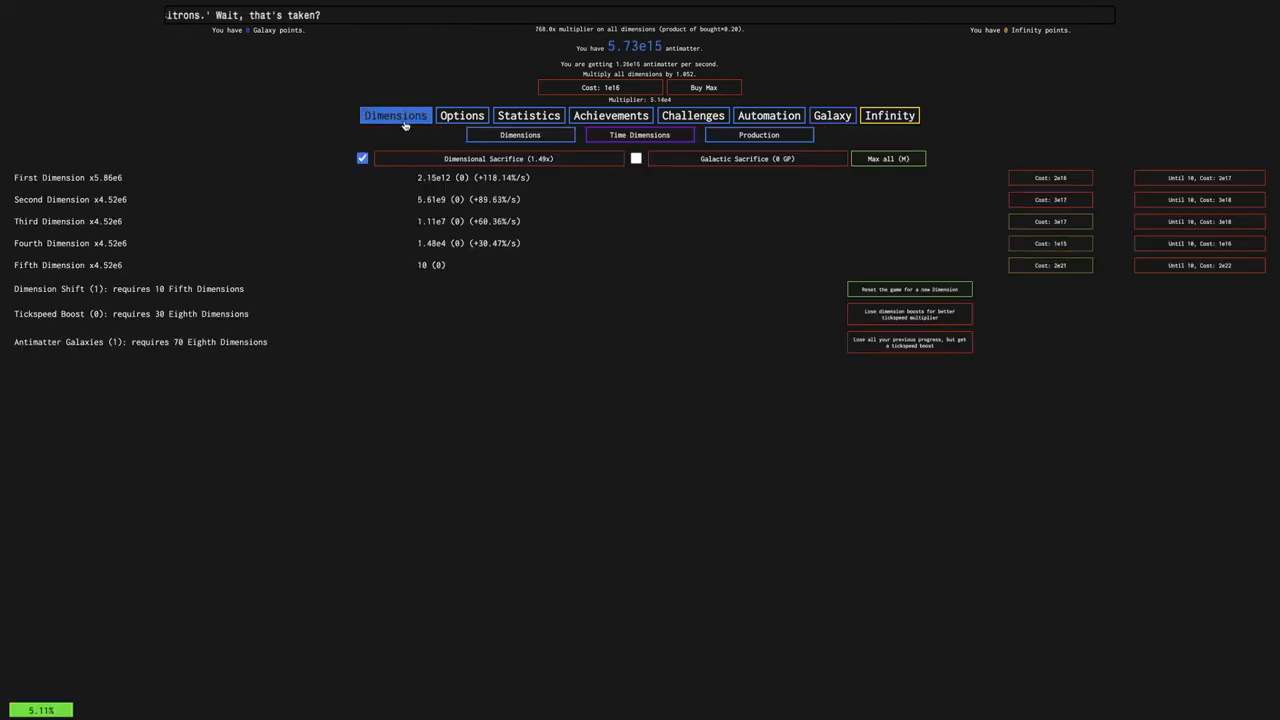
{"action": "left_click", "coordinate": [912, 291]}
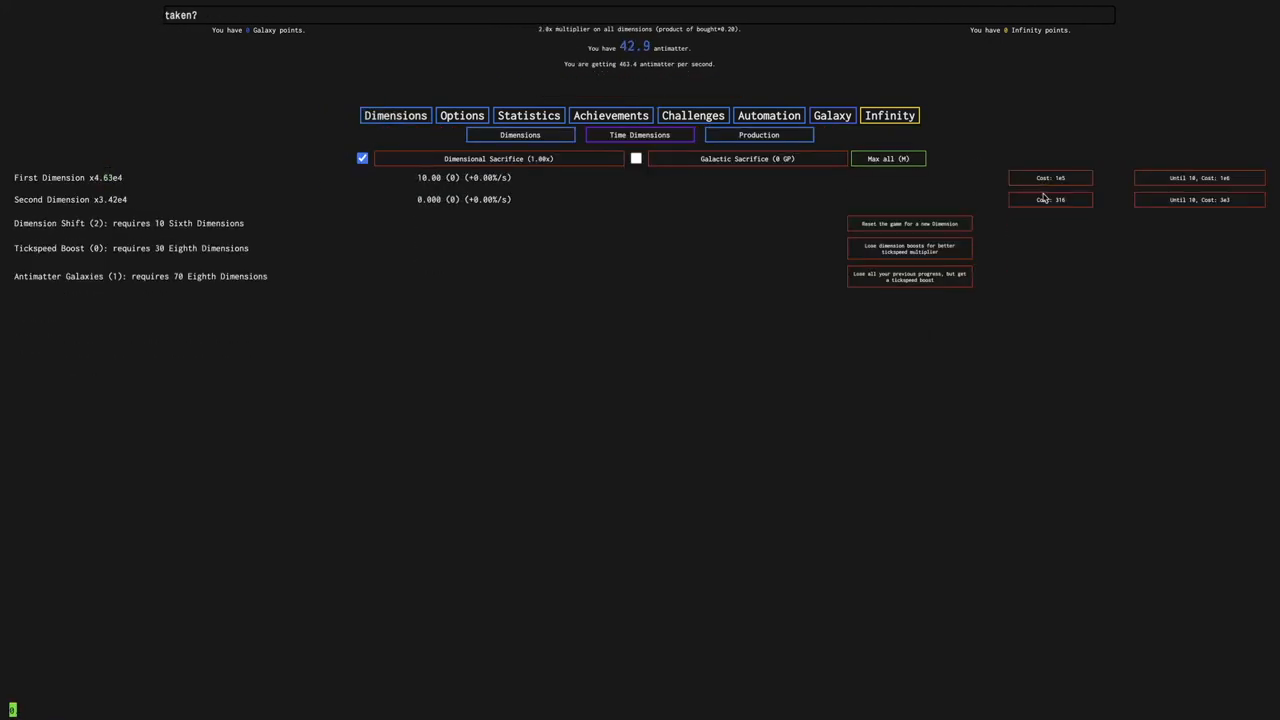
{"action": "left_click", "coordinate": [832, 115]}
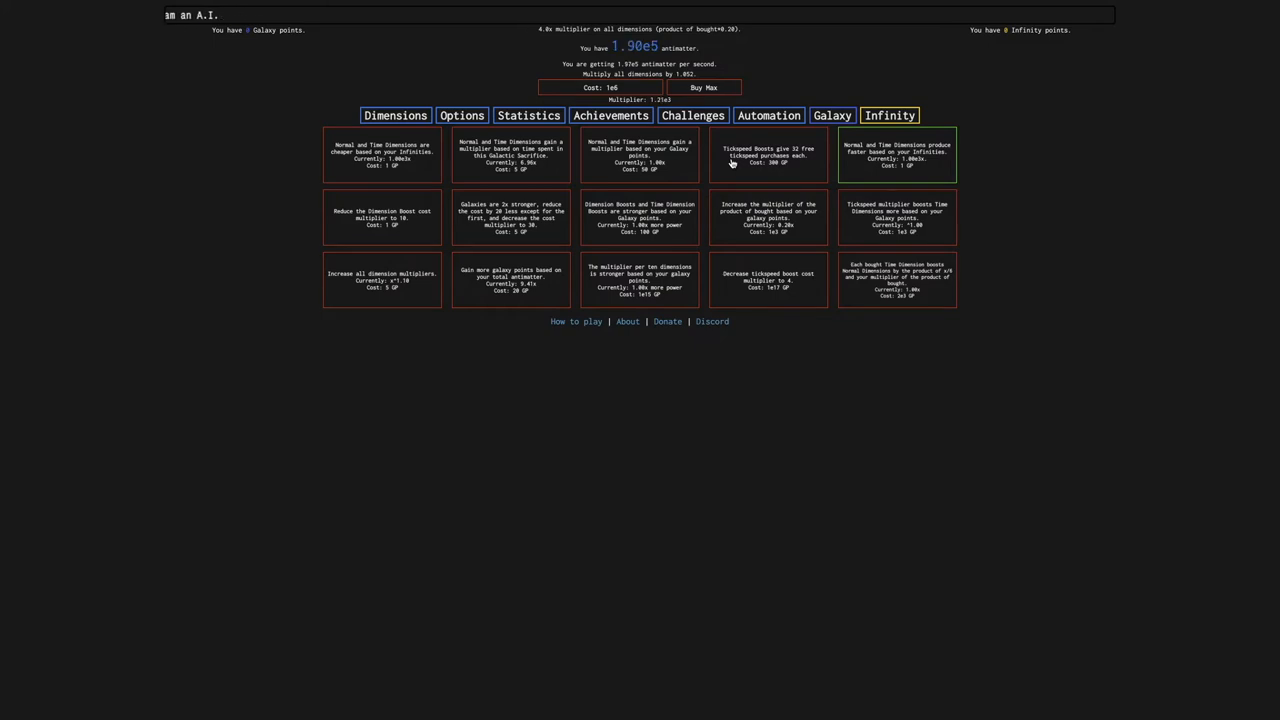
Buy Third Dimensions to ten, more First Dimensions, and Fourth Dimensions to ten
{"action": "left_click", "coordinate": [387, 117]}
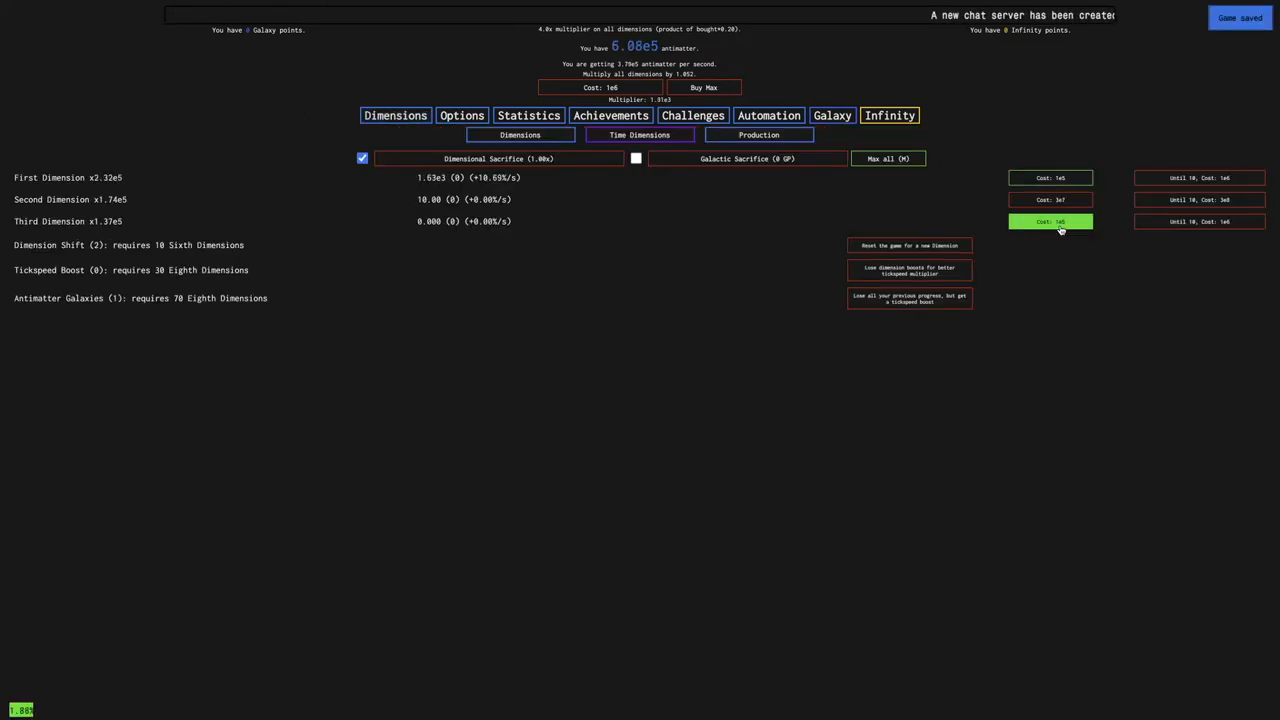
{"action": "left_click", "coordinate": [1058, 224]}
{"action": "left_click", "coordinate": [1166, 226]}
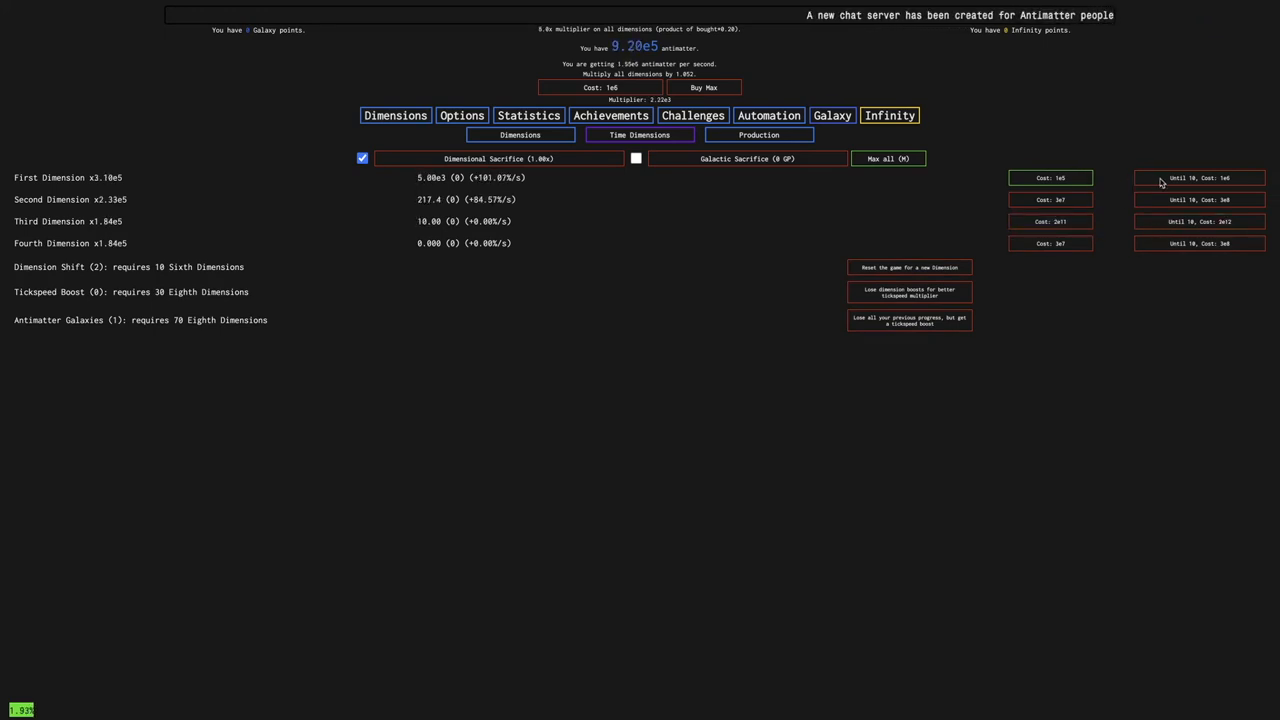
{"action": "left_click", "coordinate": [1161, 182]}
{"action": "right_click", "coordinate": [1165, 185]}
{"action": "left_click", "coordinate": [1130, 130]}
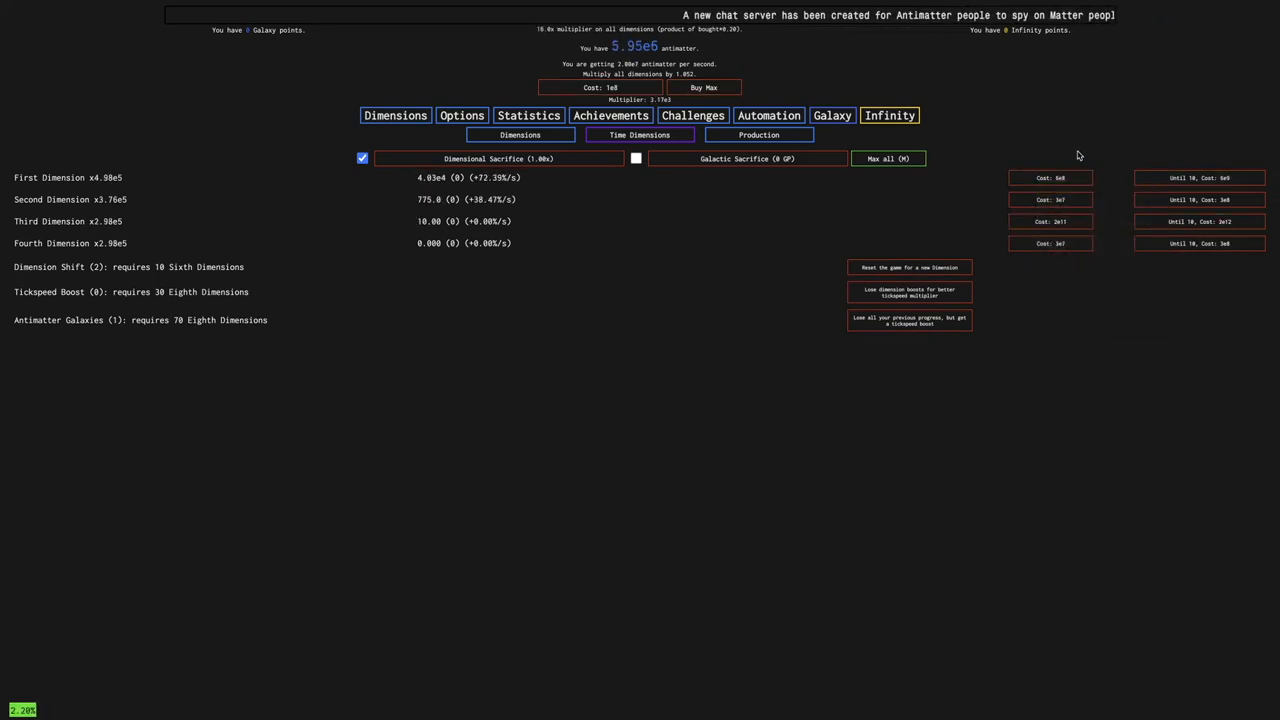
{"action": "triple_click", "coordinate": [1052, 243]}
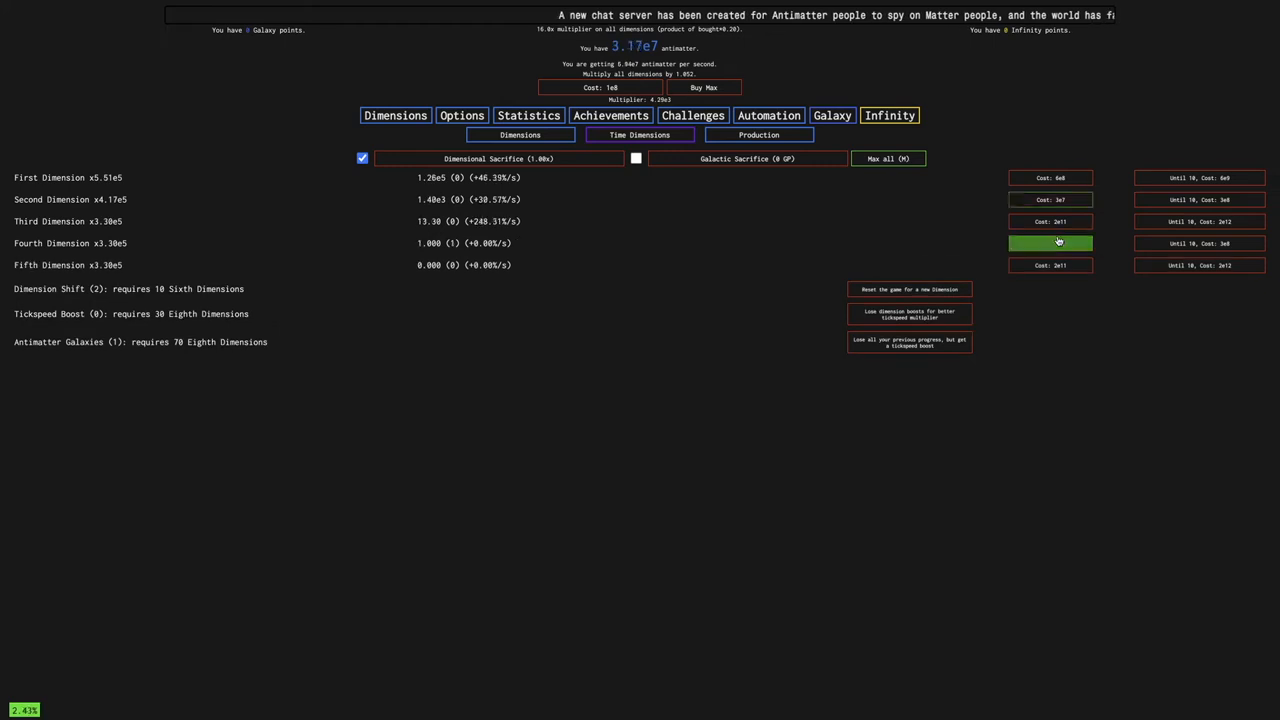
{"action": "left_click", "coordinate": [1052, 243]}
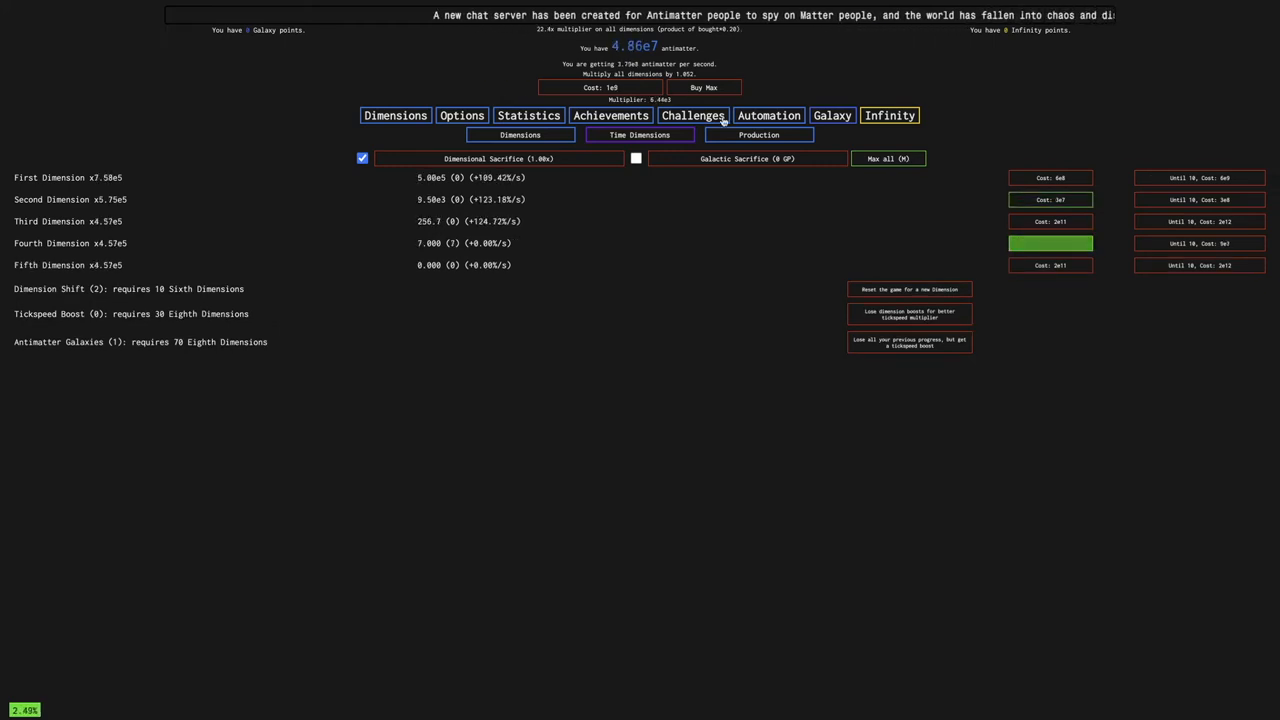
Glance at achievements and galaxy upgrades, then bring Fifth Dimensions to ten
{"action": "left_click", "coordinate": [611, 116]}
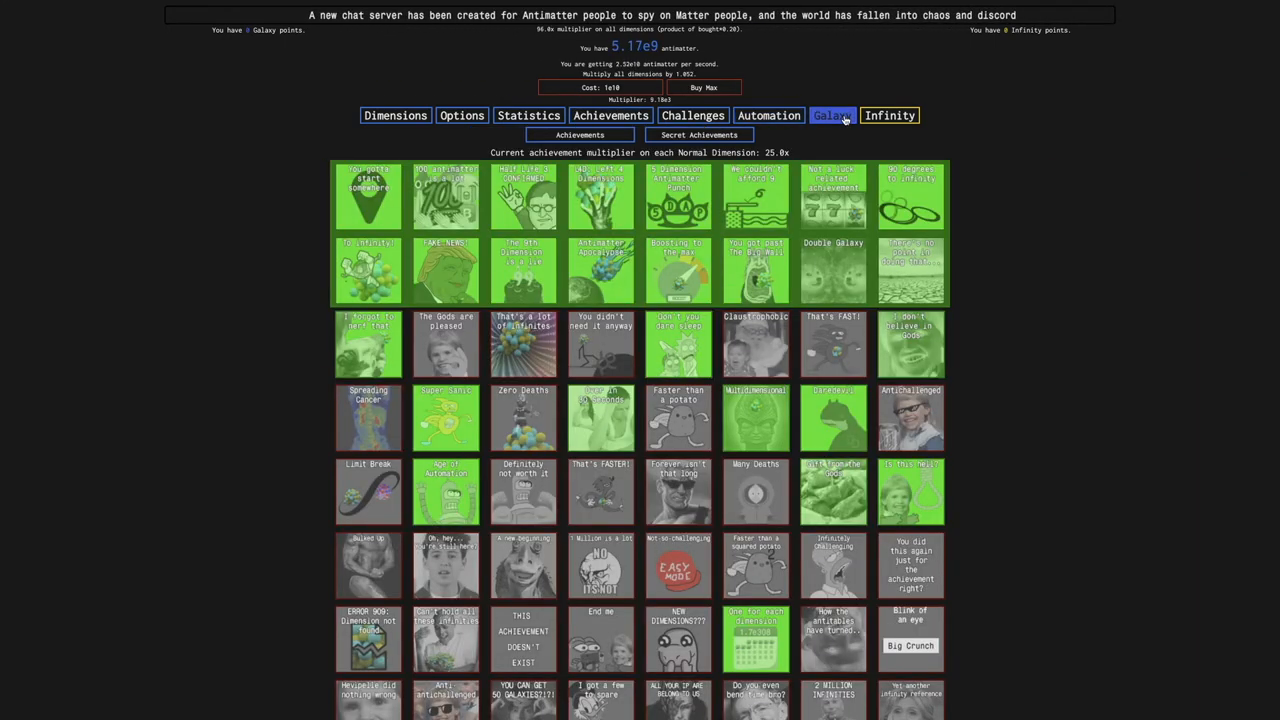
{"action": "left_click", "coordinate": [889, 116]}
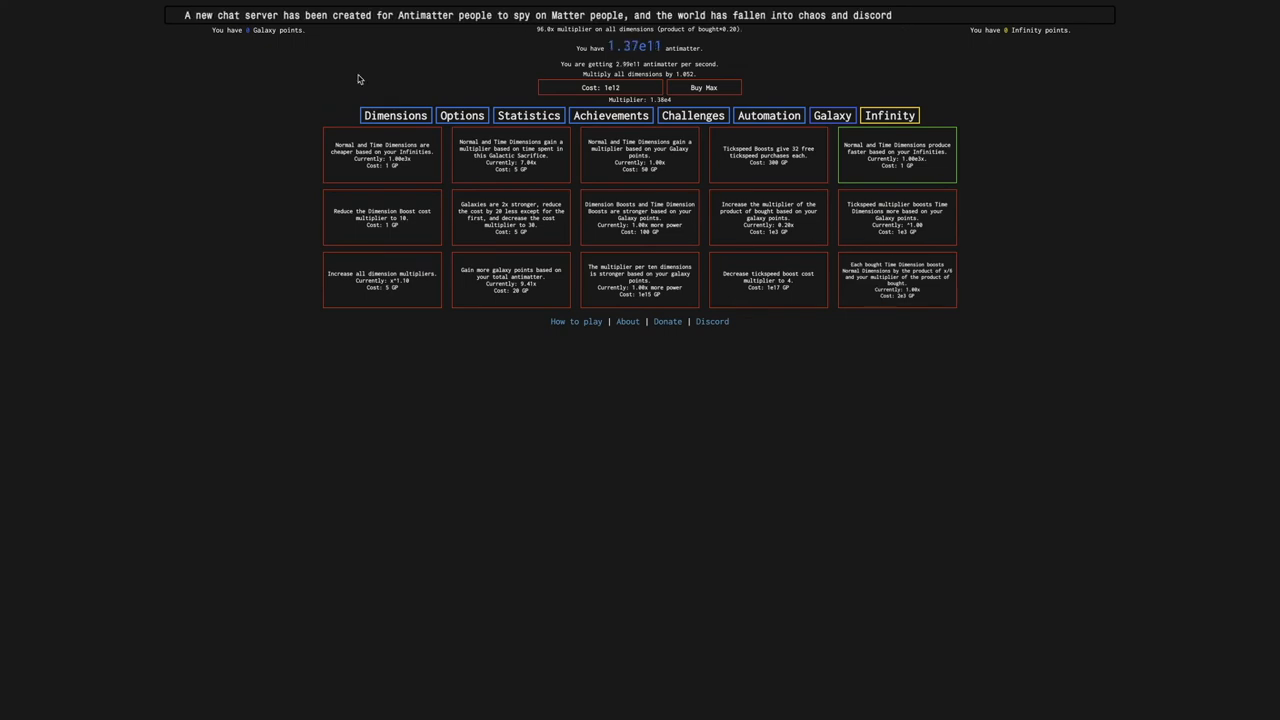
{"action": "left_click", "coordinate": [395, 116]}
{"action": "left_click", "coordinate": [1051, 265]}
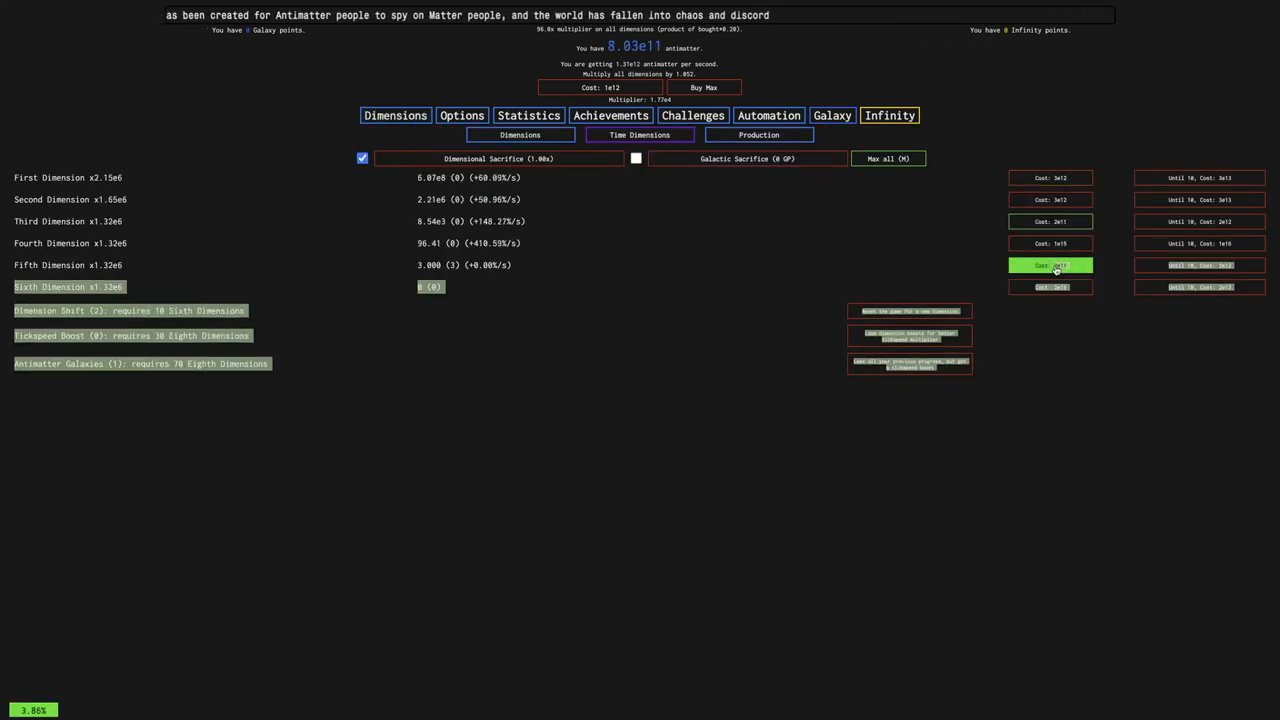
{"action": "left_click", "coordinate": [1051, 265]}
Check the galaxy and infinity upgrades, buy ten Sixth Dimensions and reset for a Dimension Shift
{"action": "left_click", "coordinate": [889, 116]}
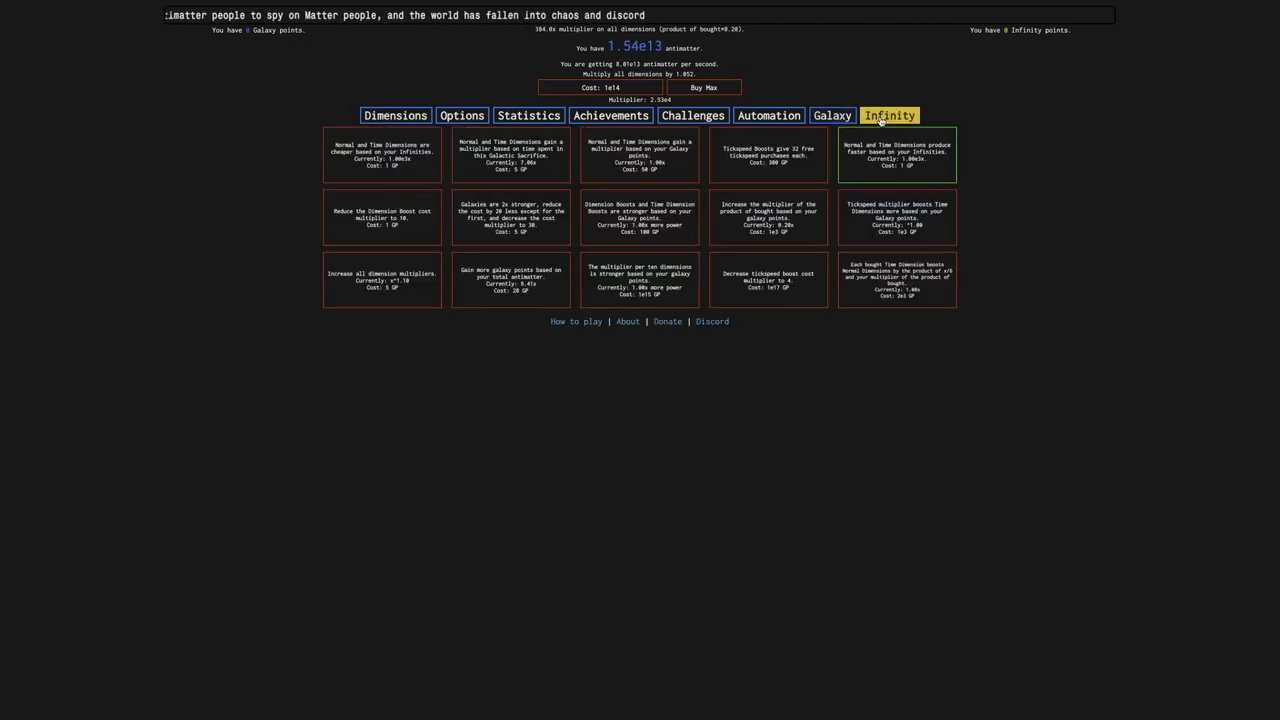
{"action": "left_click", "coordinate": [639, 141]}
{"action": "left_click", "coordinate": [484, 140]}
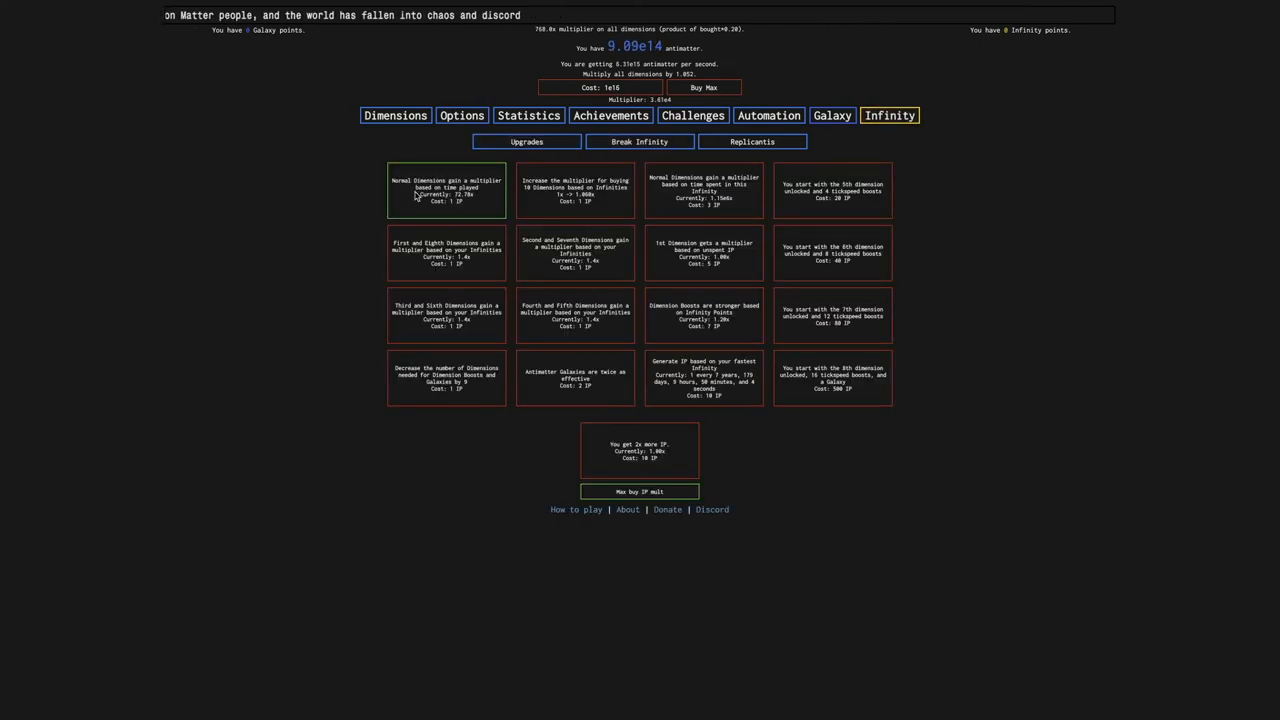
{"action": "left_click", "coordinate": [395, 116]}
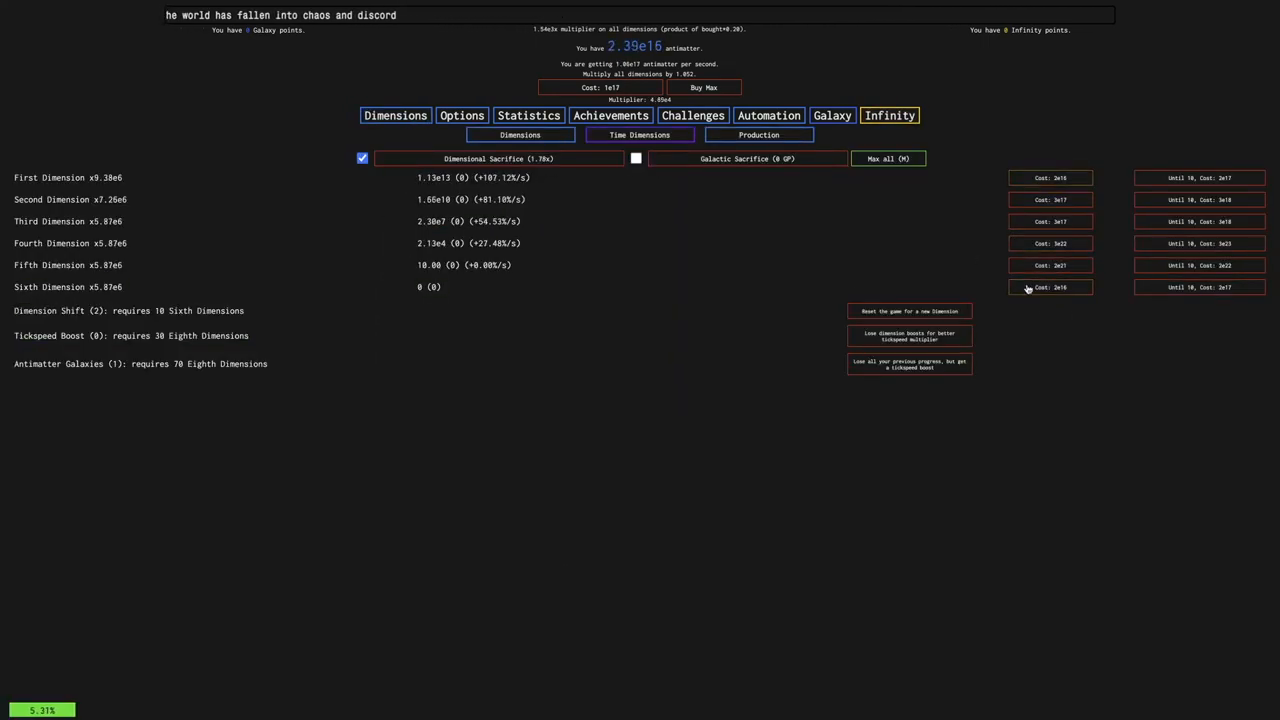
{"action": "left_click", "coordinate": [1031, 288]}
{"action": "left_click", "coordinate": [1031, 288]}
{"action": "left_click", "coordinate": [1031, 288]}
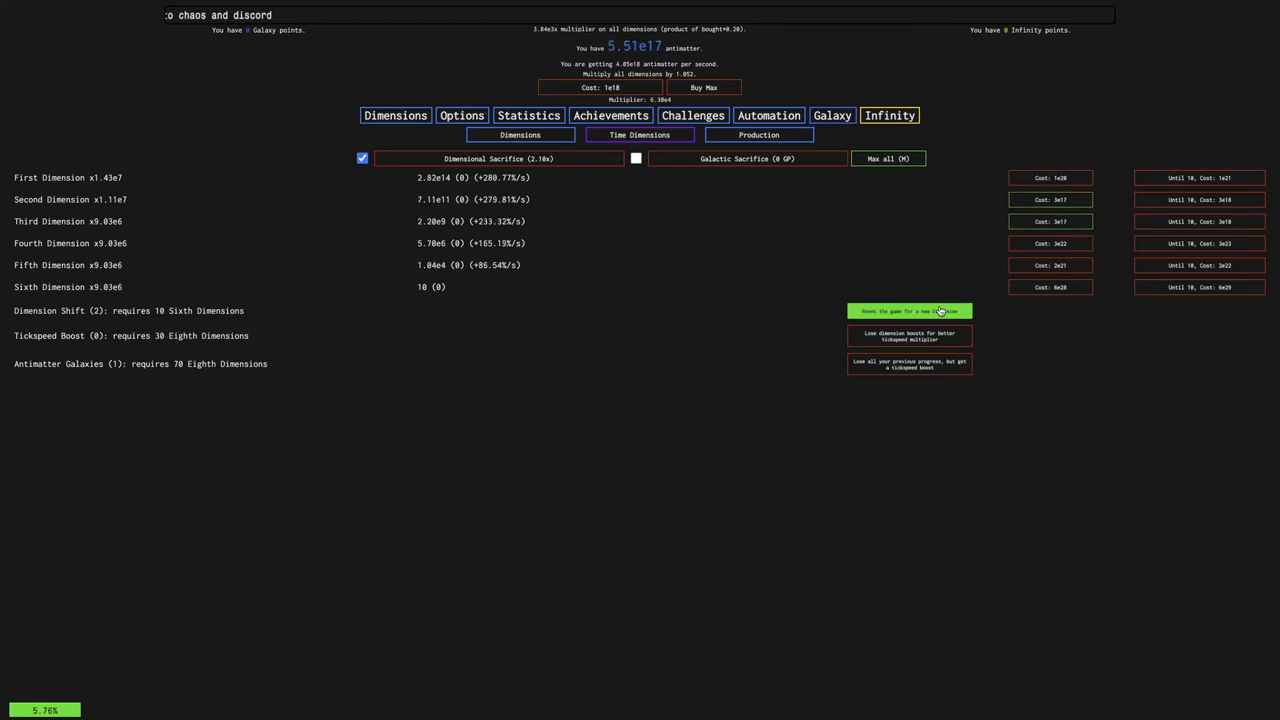
{"action": "left_click", "coordinate": [909, 311]}
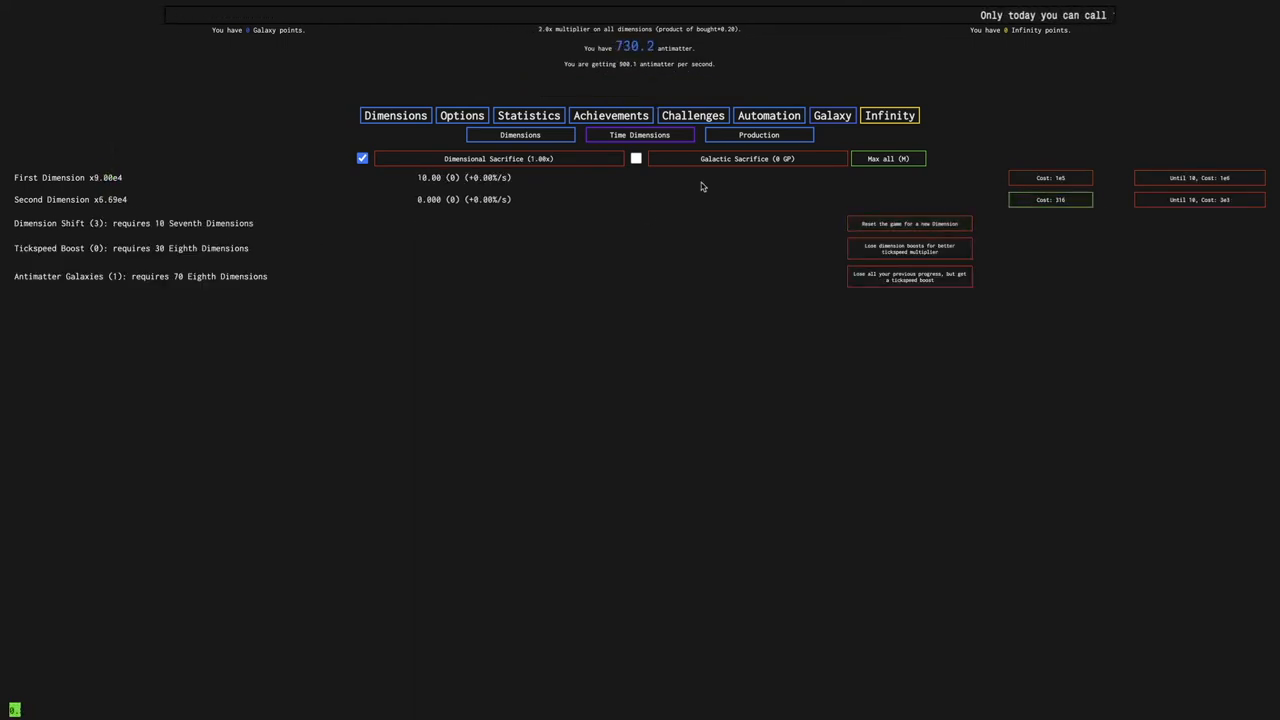
Start rebuilding with Second Dimensions and bring up the achievements list
{"action": "left_click", "coordinate": [1035, 205]}
{"action": "left_click", "coordinate": [1035, 205]}
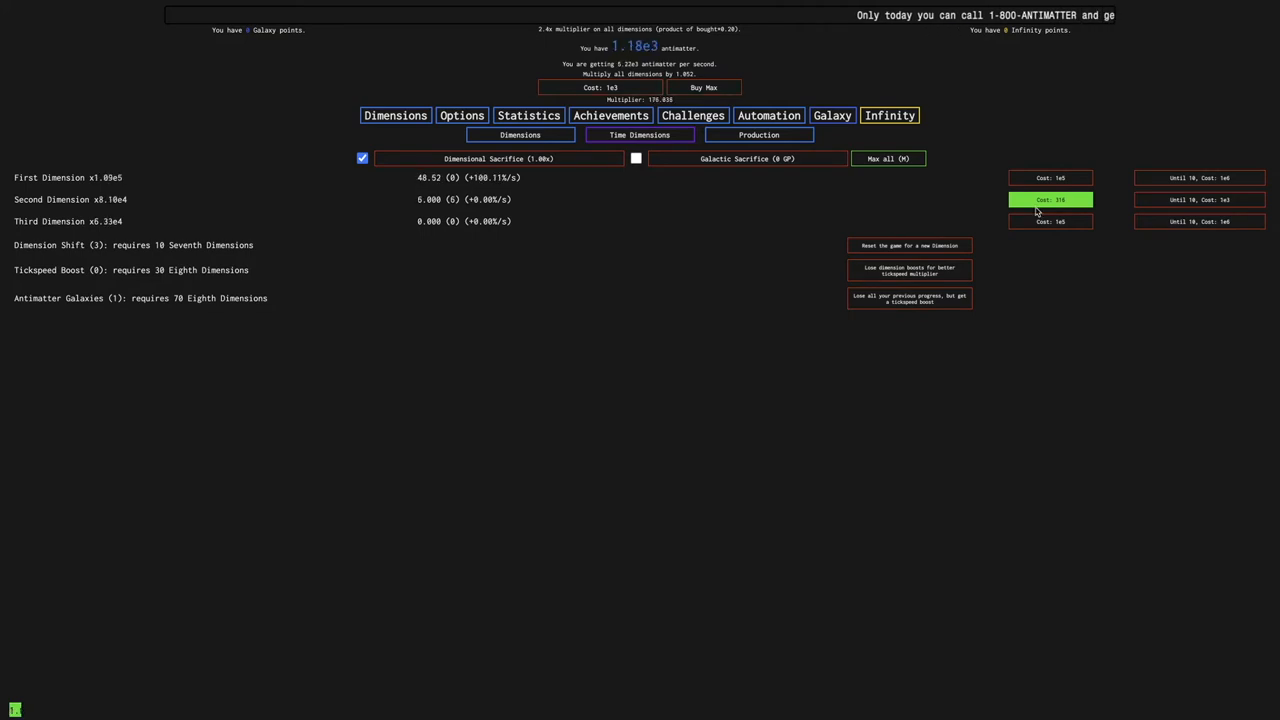
{"action": "left_click", "coordinate": [1035, 205]}
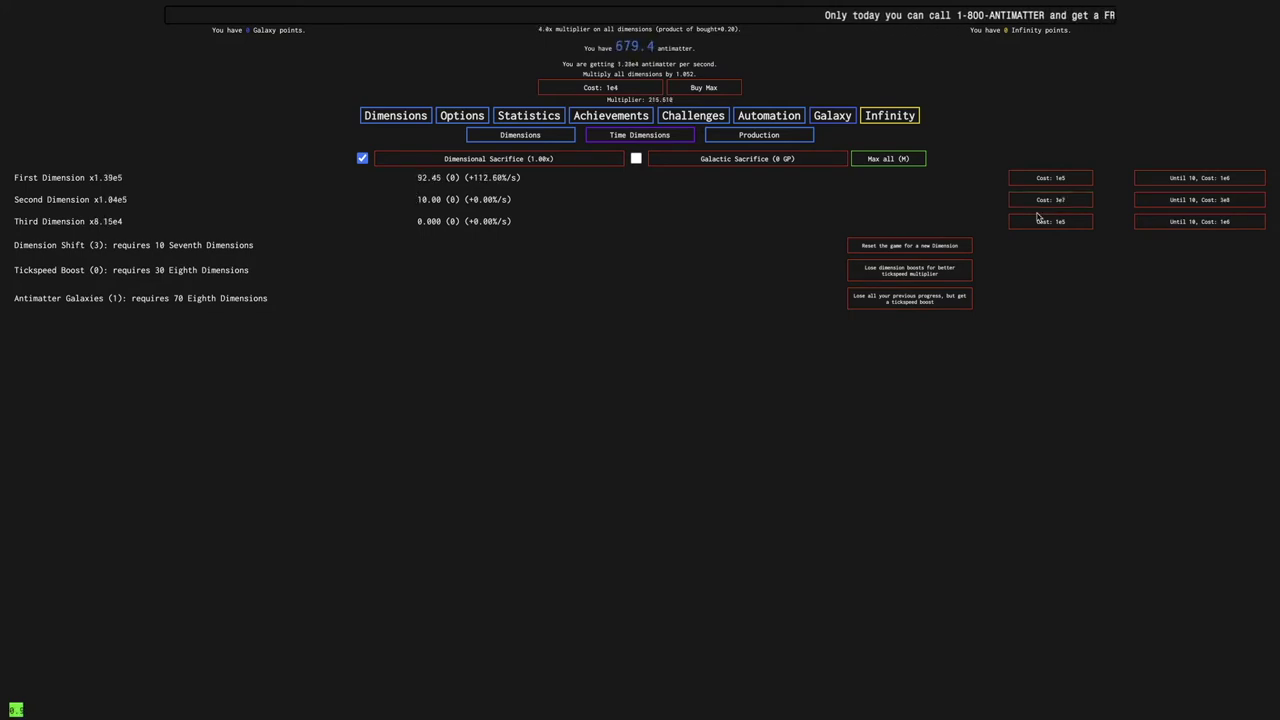
{"action": "left_click", "coordinate": [611, 116]}
{"action": "scroll", "coordinate": [1005, 265], "scroll_direction": "down", "scroll_amount": 1}
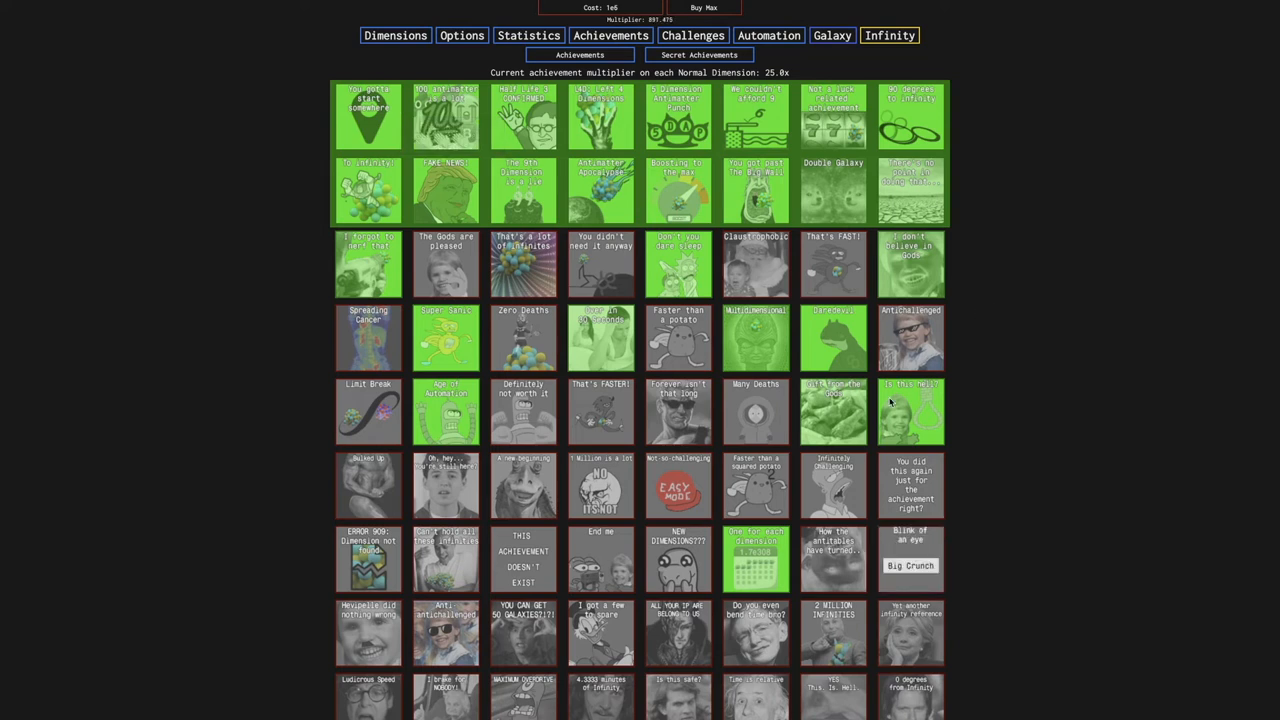
{"action": "mouse_move", "coordinate": [756, 264]}
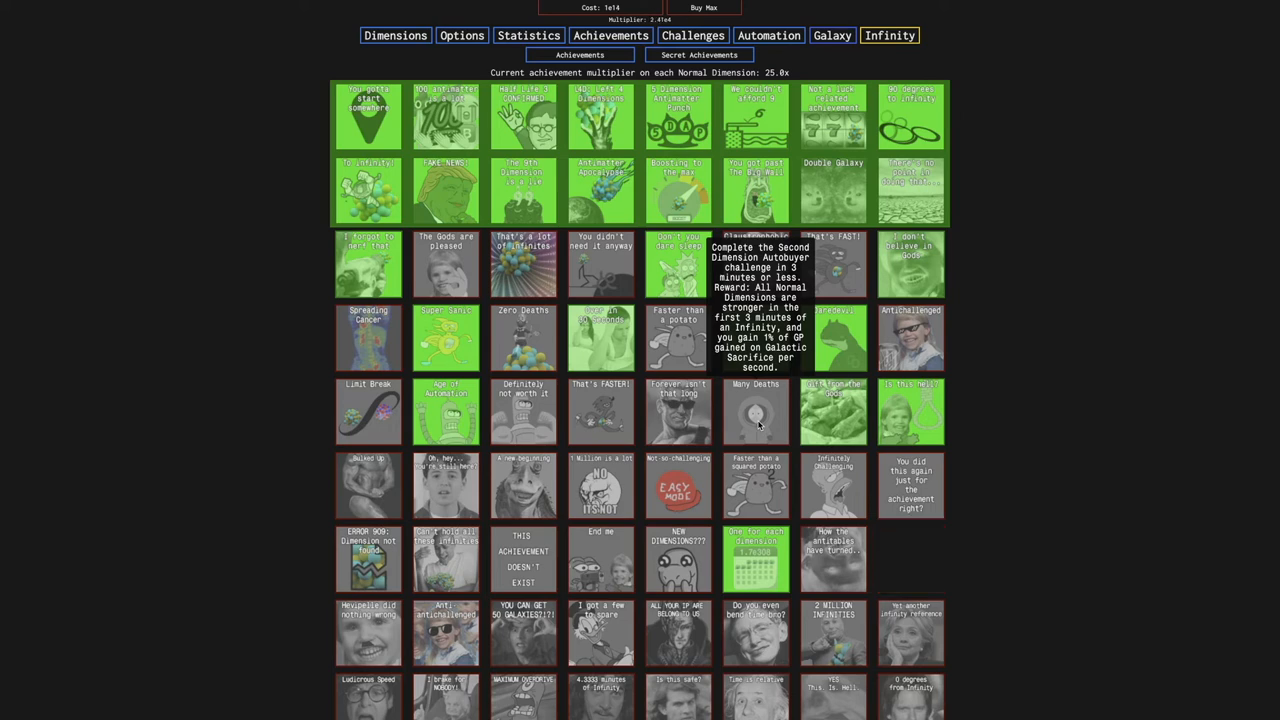
{"action": "scroll", "coordinate": [770, 400], "scroll_direction": "up", "scroll_amount": 2}
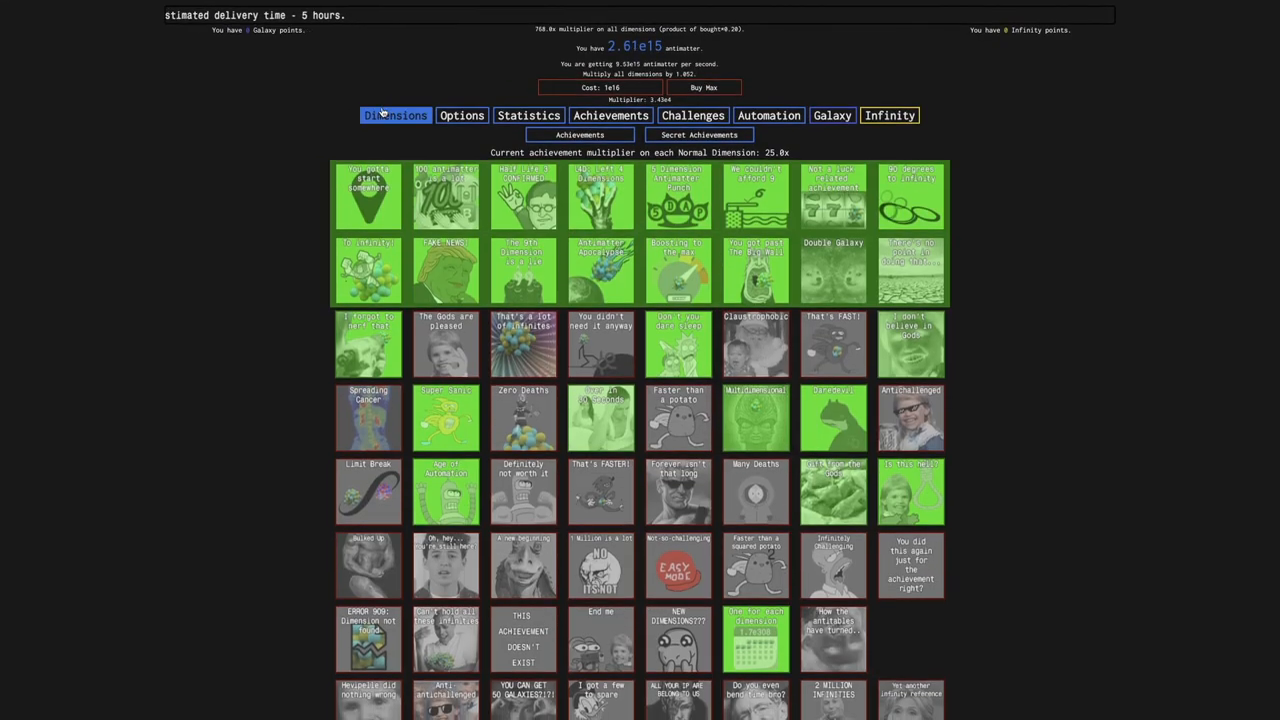
Leave the achievements grid and go back to the dimensions page
{"action": "left_click", "coordinate": [395, 115]}
Buy ten Sixth and Seventh Dimensions plus more Thirds, then reset for a fourth Dimension Boost
{"action": "left_click", "coordinate": [1078, 287]}
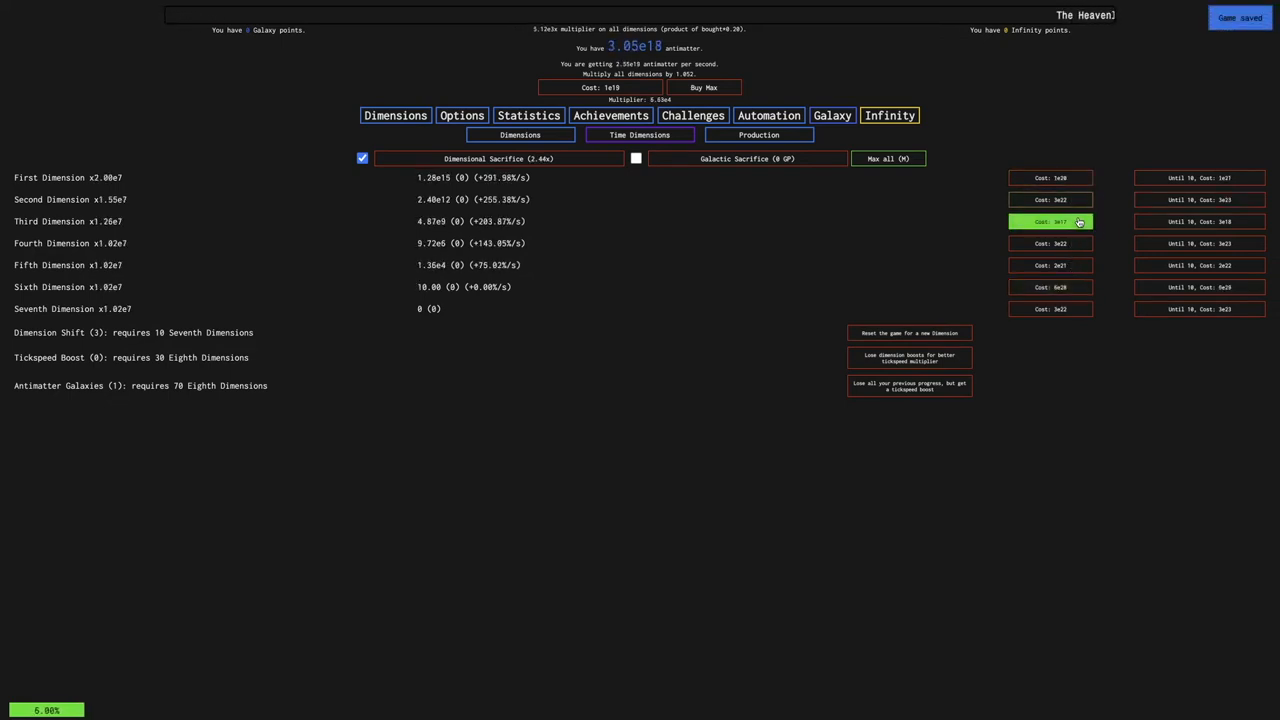
{"action": "left_click", "coordinate": [1150, 221]}
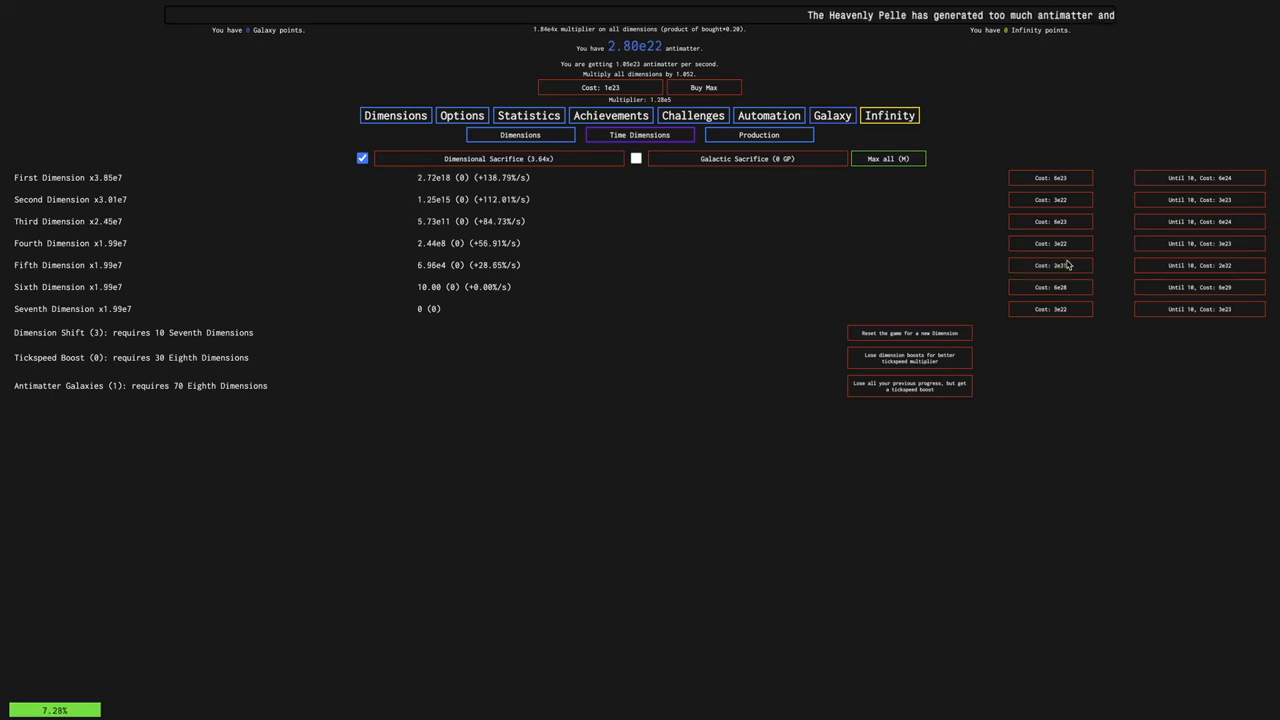
{"action": "left_click", "coordinate": [1058, 309]}
{"action": "left_click", "coordinate": [1058, 309]}
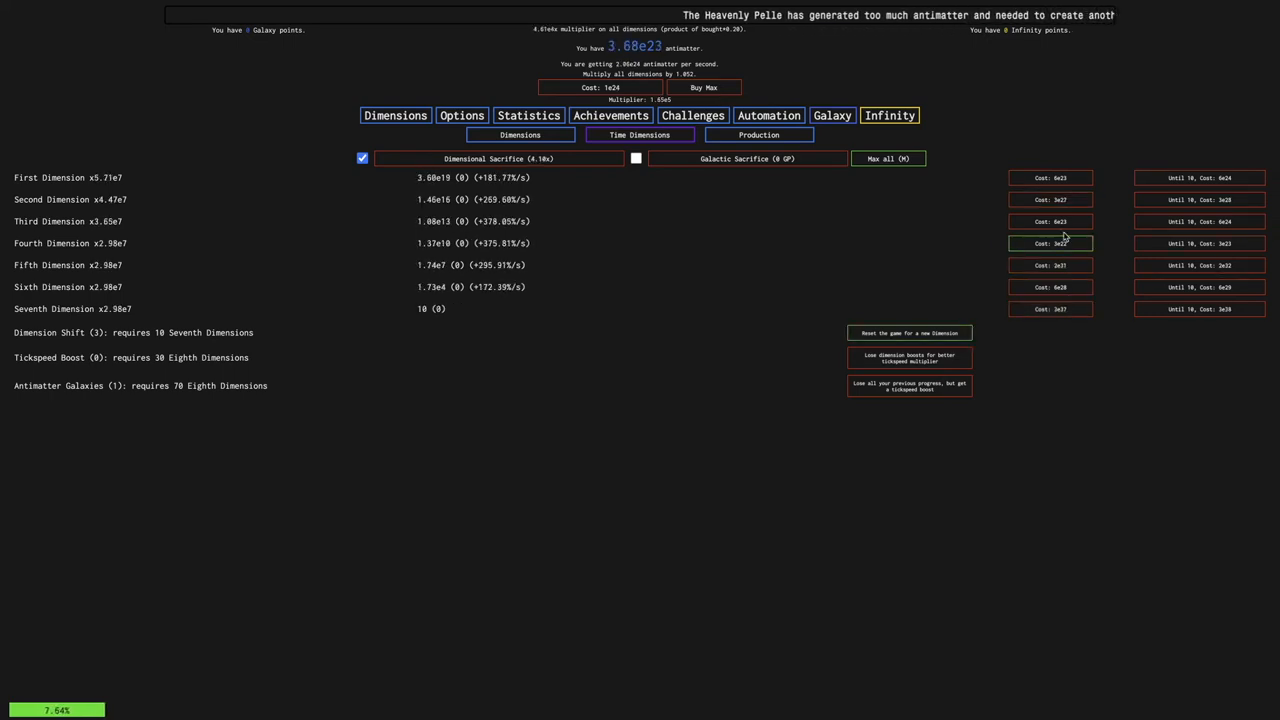
{"action": "left_click", "coordinate": [1063, 243]}
{"action": "left_click", "coordinate": [916, 331]}
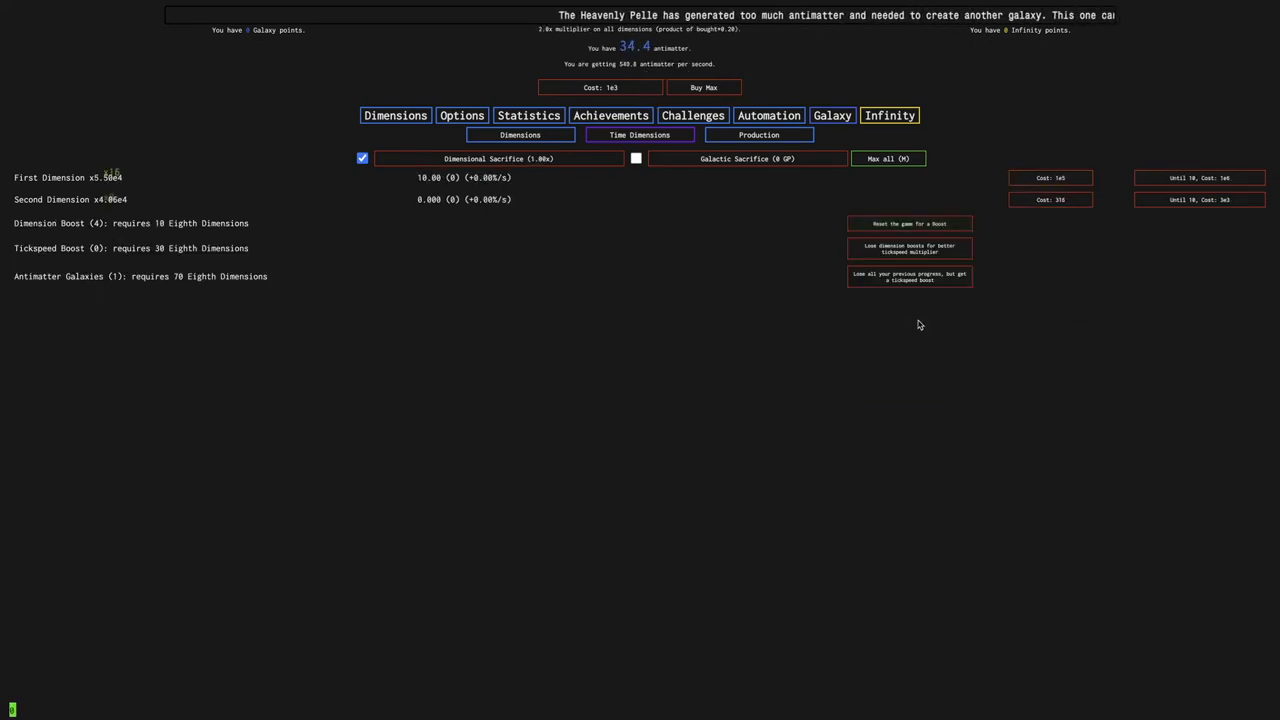
Look over the achievements and galaxy upgrades, ending on the achievements list
{"action": "left_click", "coordinate": [610, 115]}
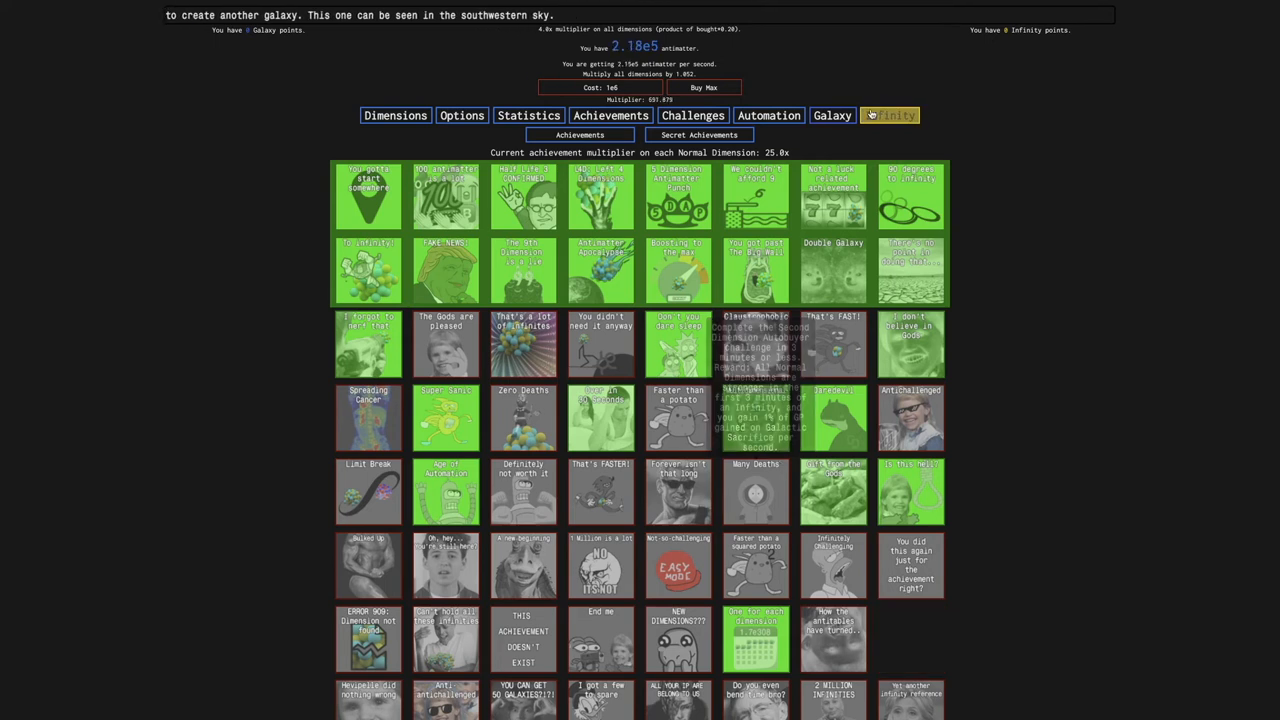
{"action": "left_click", "coordinate": [832, 115]}
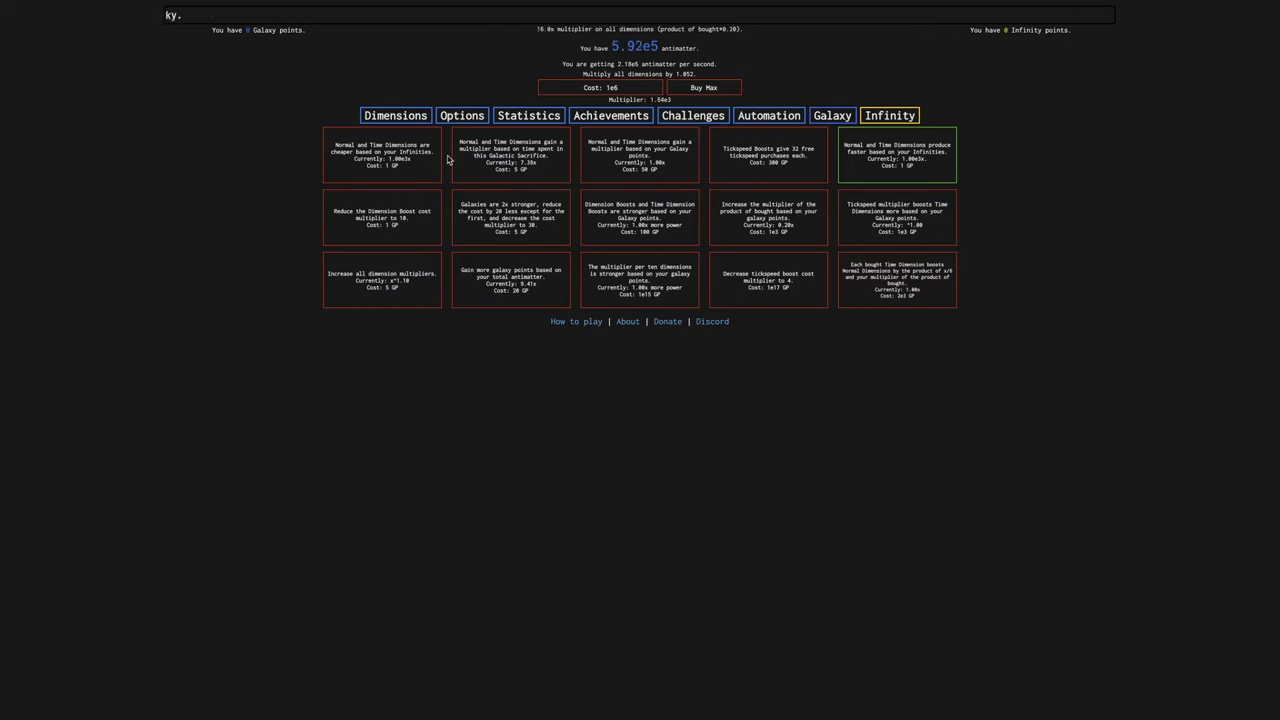
{"action": "left_click", "coordinate": [395, 115]}
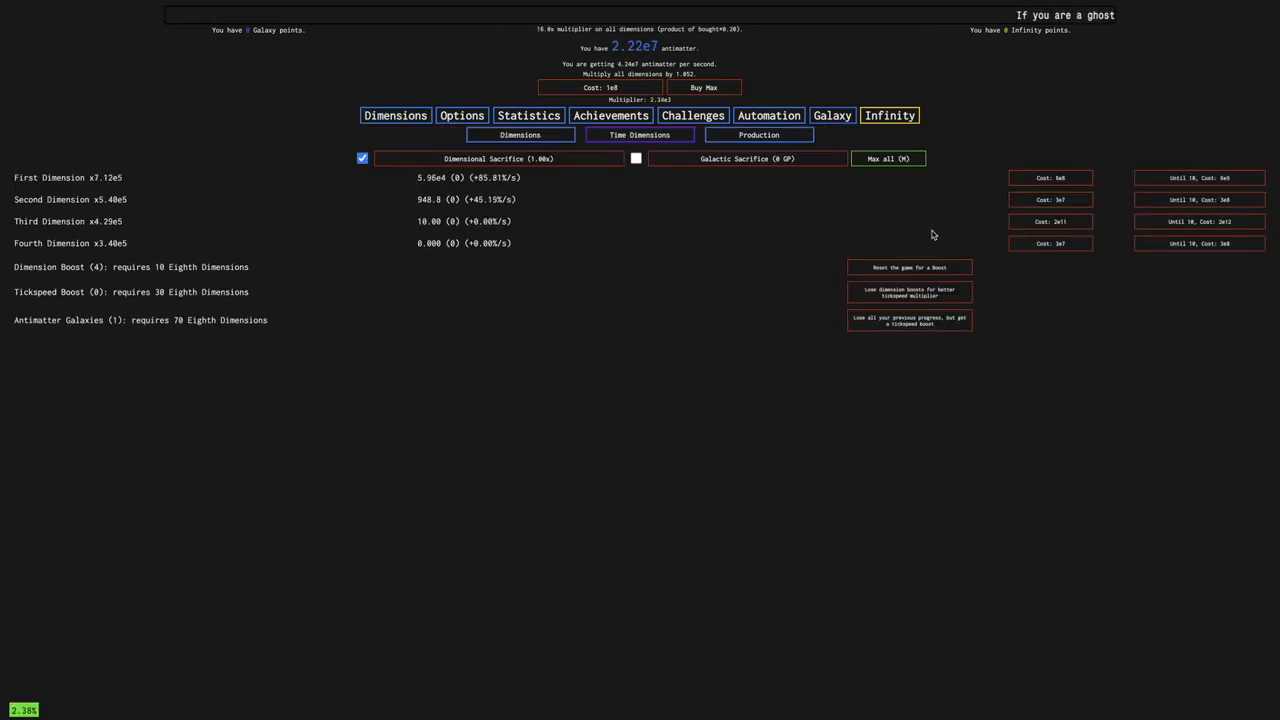
{"action": "left_click", "coordinate": [611, 115]}
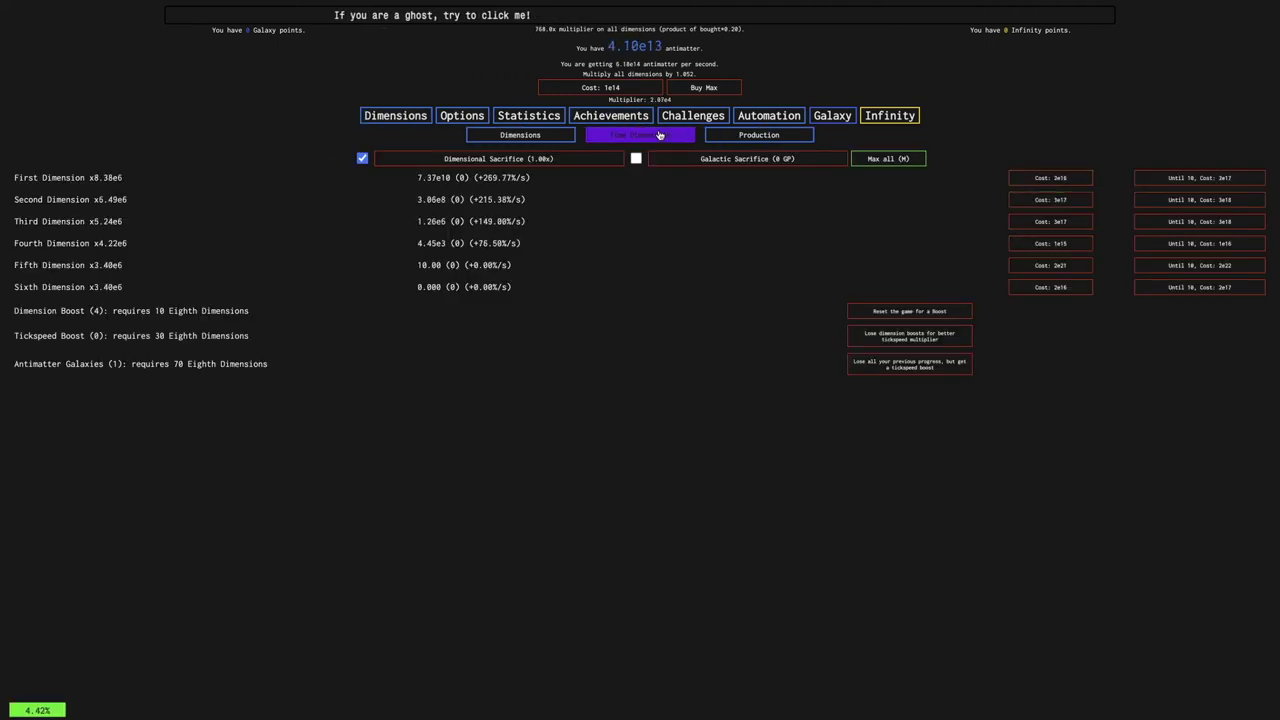
Perform a Galactic Sacrifice for one Galaxy point and glance at the galaxy upgrades
{"action": "left_click", "coordinate": [640, 134]}
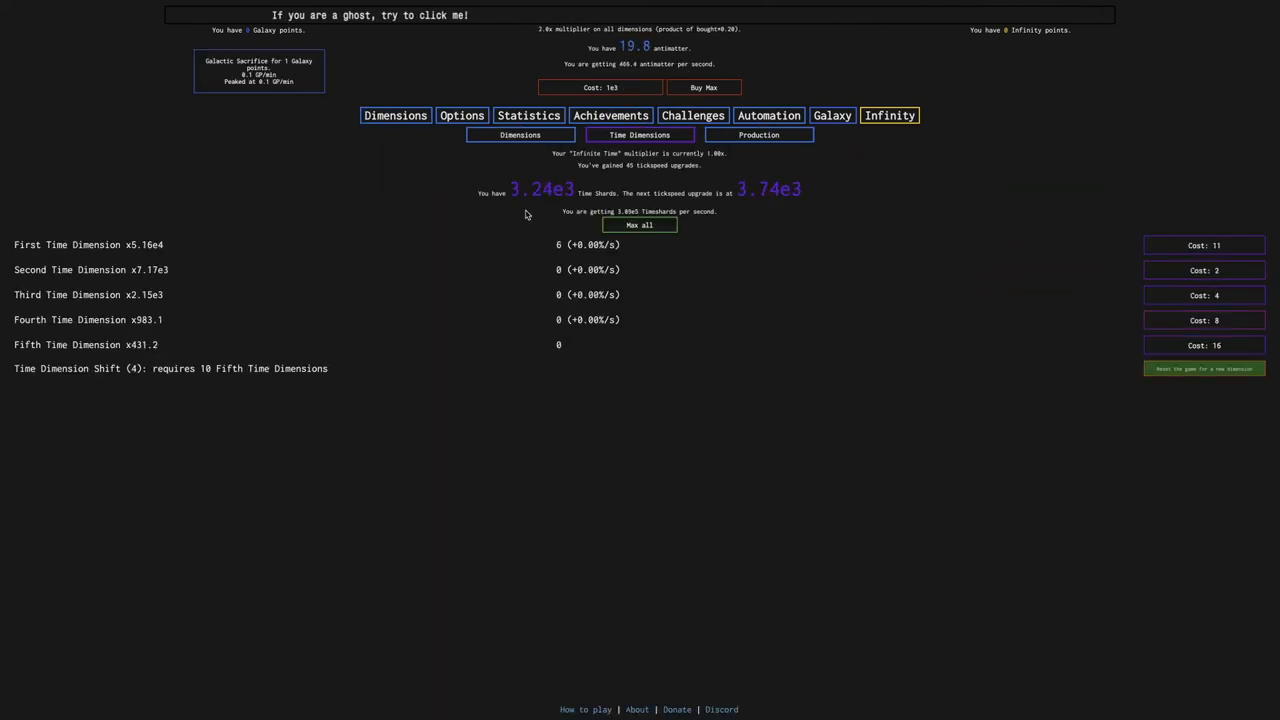
{"action": "left_click", "coordinate": [283, 70]}
{"action": "left_click", "coordinate": [747, 98]}
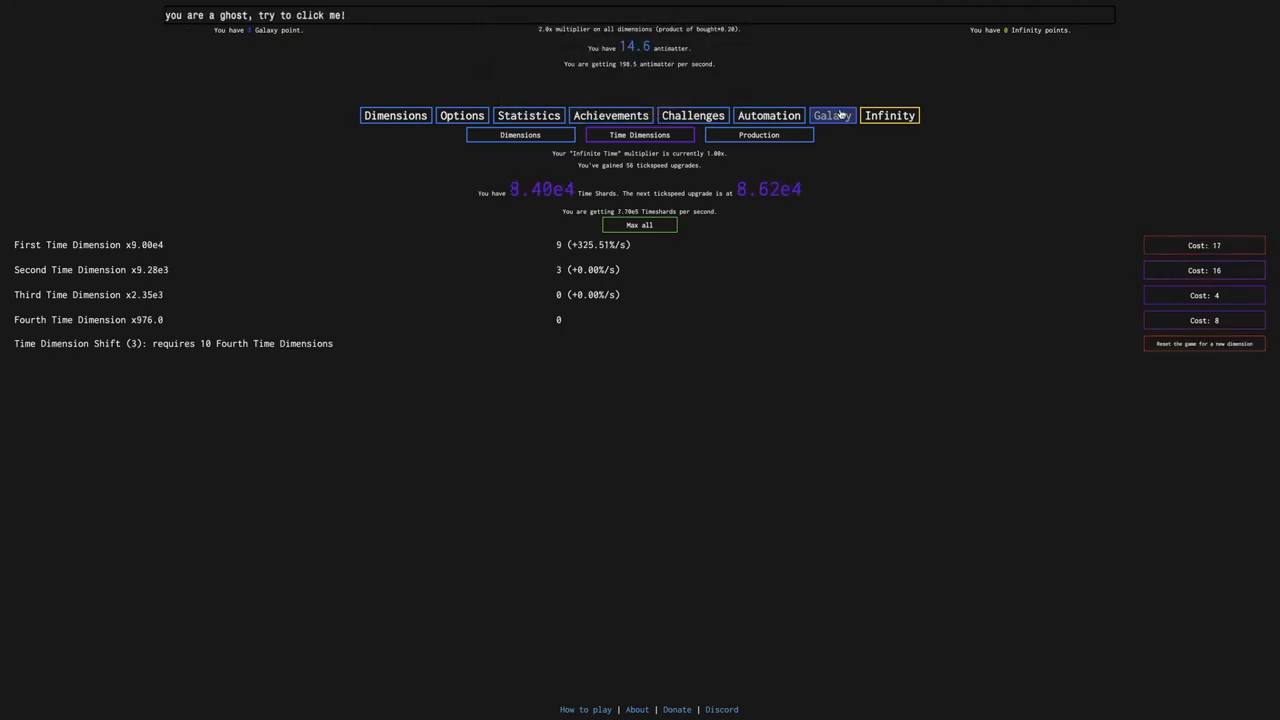
{"action": "left_click", "coordinate": [832, 115]}
{"action": "left_click", "coordinate": [395, 116]}
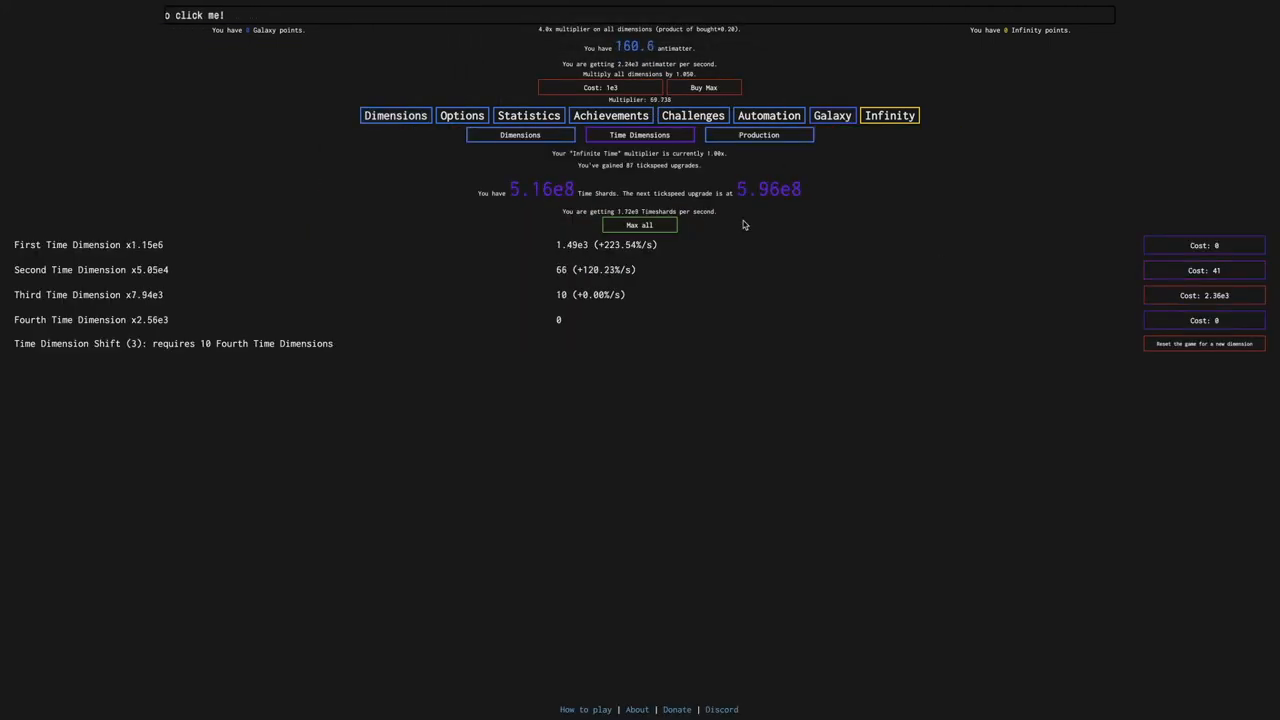
Buy the 'Dimensions are cheaper based on Infinities' galaxy upgrade and return to the dimensions
{"action": "left_click", "coordinate": [520, 134]}
{"action": "left_click", "coordinate": [605, 137]}
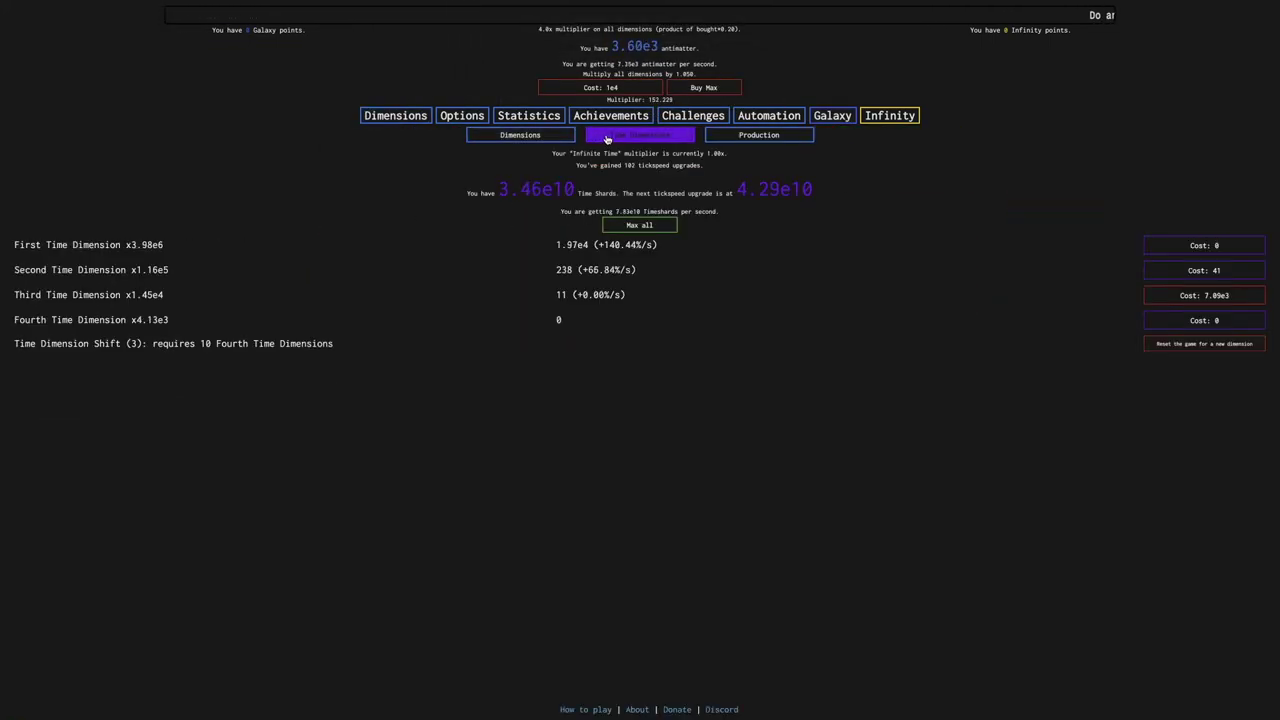
{"action": "left_click", "coordinate": [540, 134]}
{"action": "left_click", "coordinate": [823, 117]}
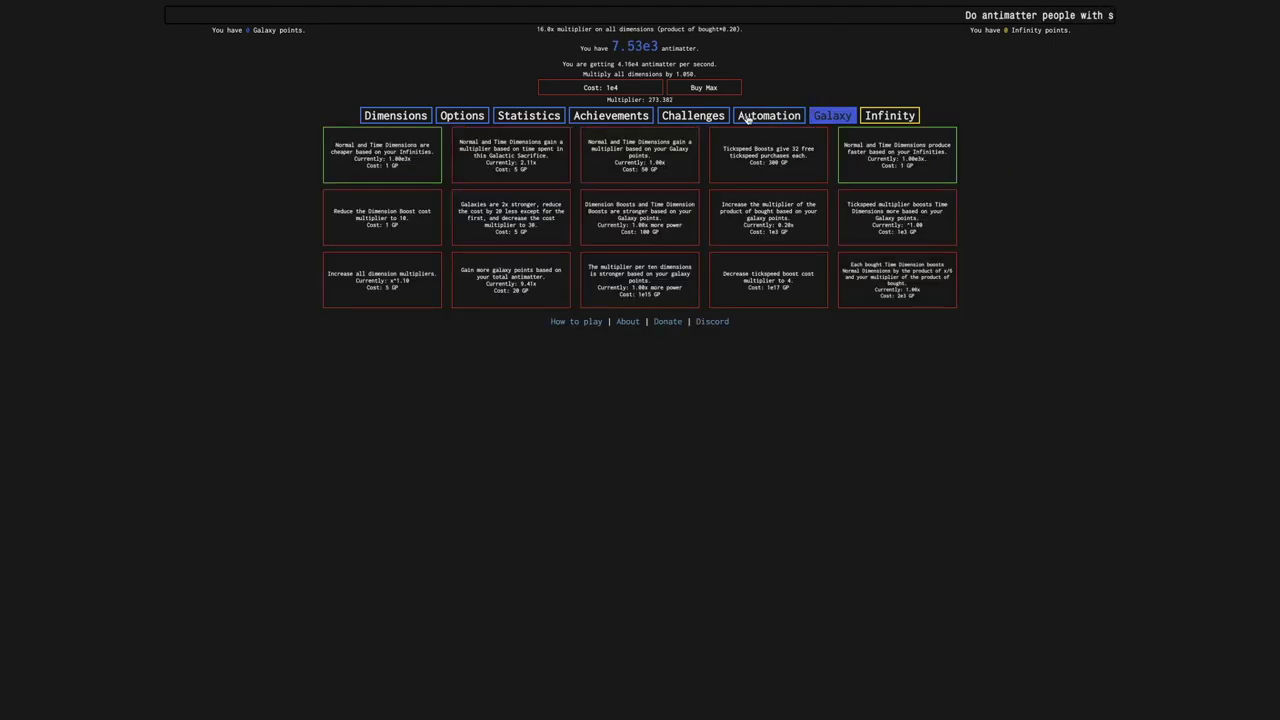
{"action": "left_click", "coordinate": [405, 115]}
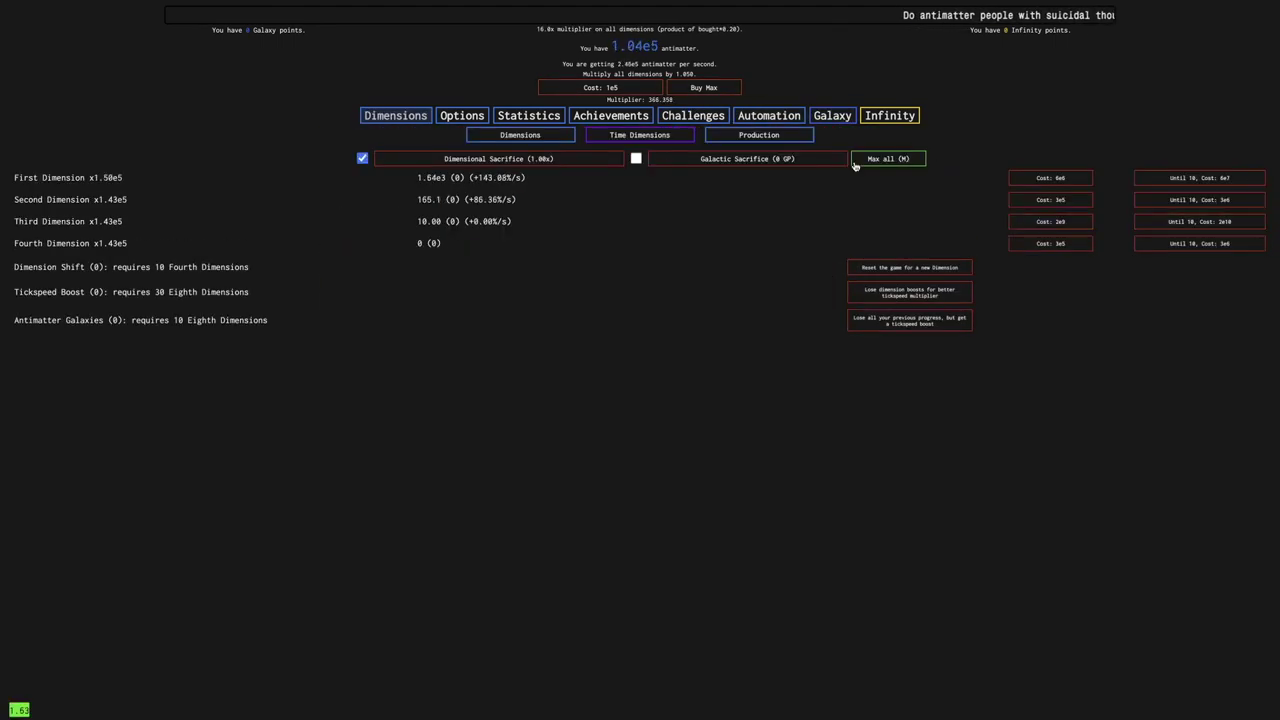
Buy Fourth Dimensions, take a Dimension Shift, and max all dimensions and tickspeed
{"action": "left_click", "coordinate": [1040, 243]}
{"action": "left_click", "coordinate": [1035, 245]}
{"action": "left_click", "coordinate": [1025, 247]}
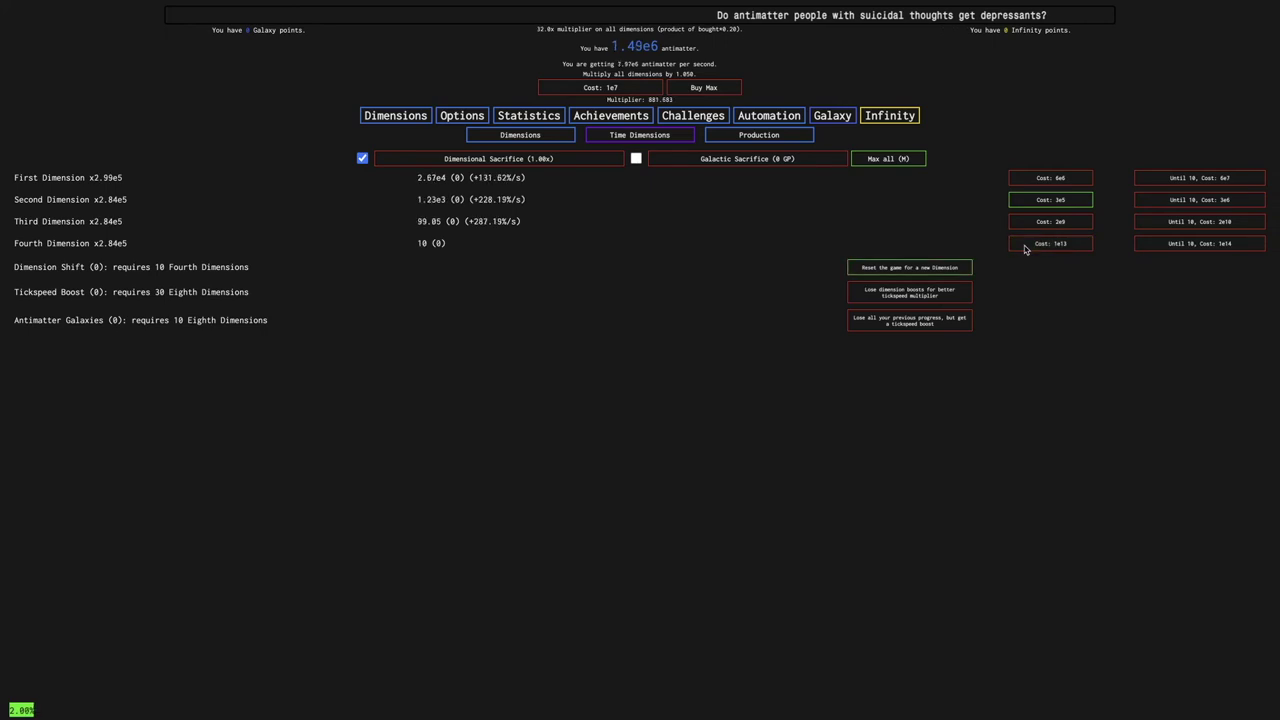
{"action": "left_click", "coordinate": [909, 268]}
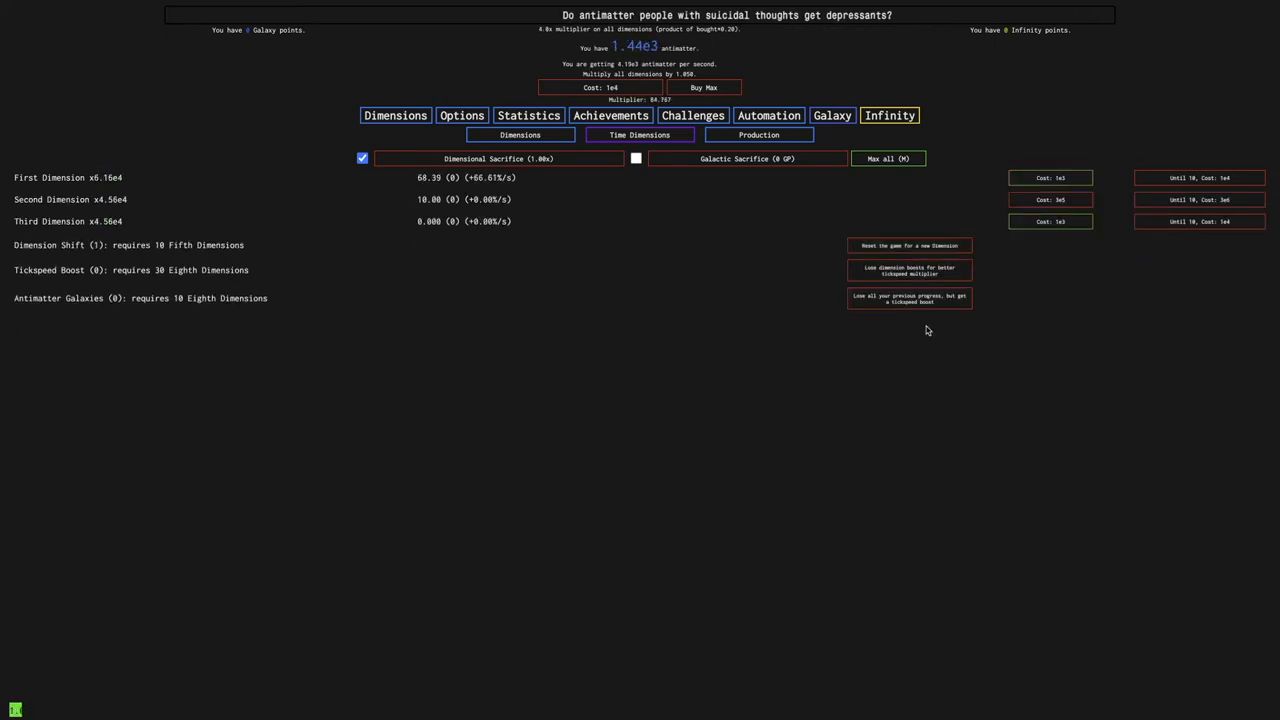
{"action": "left_click", "coordinate": [1050, 220]}
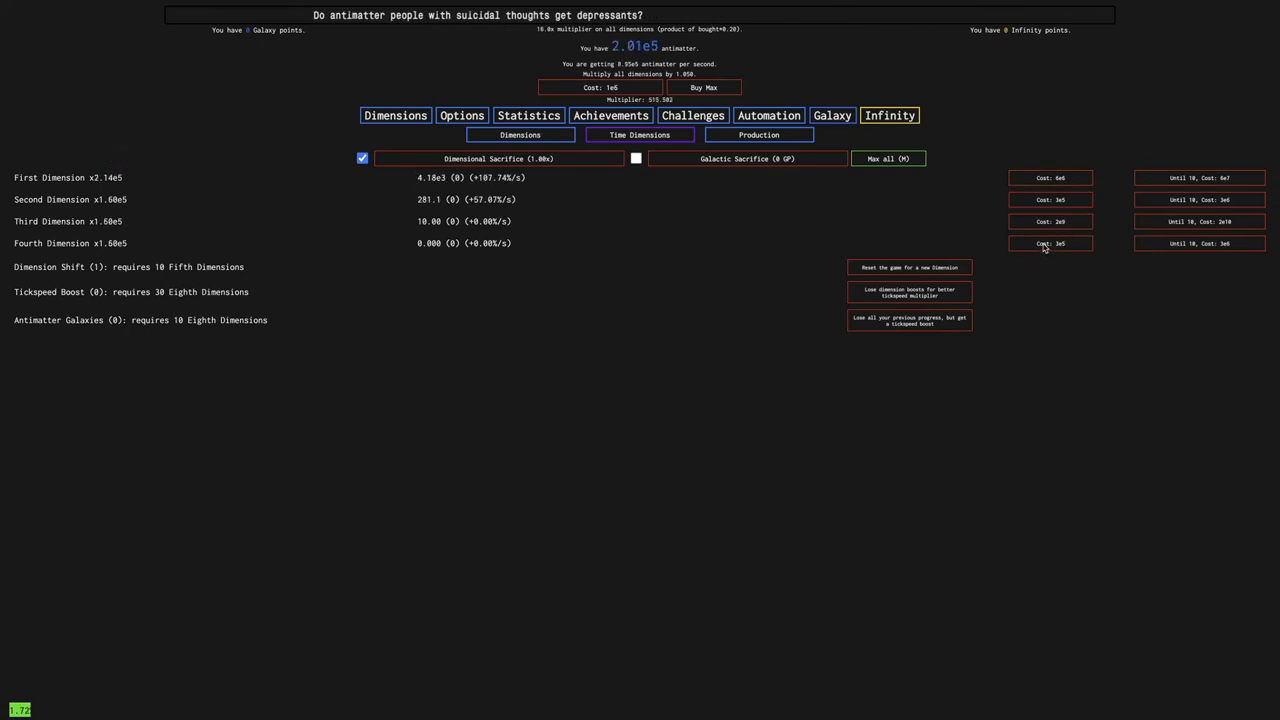
{"action": "left_click", "coordinate": [1045, 246]}
{"action": "key", "text": "m"}
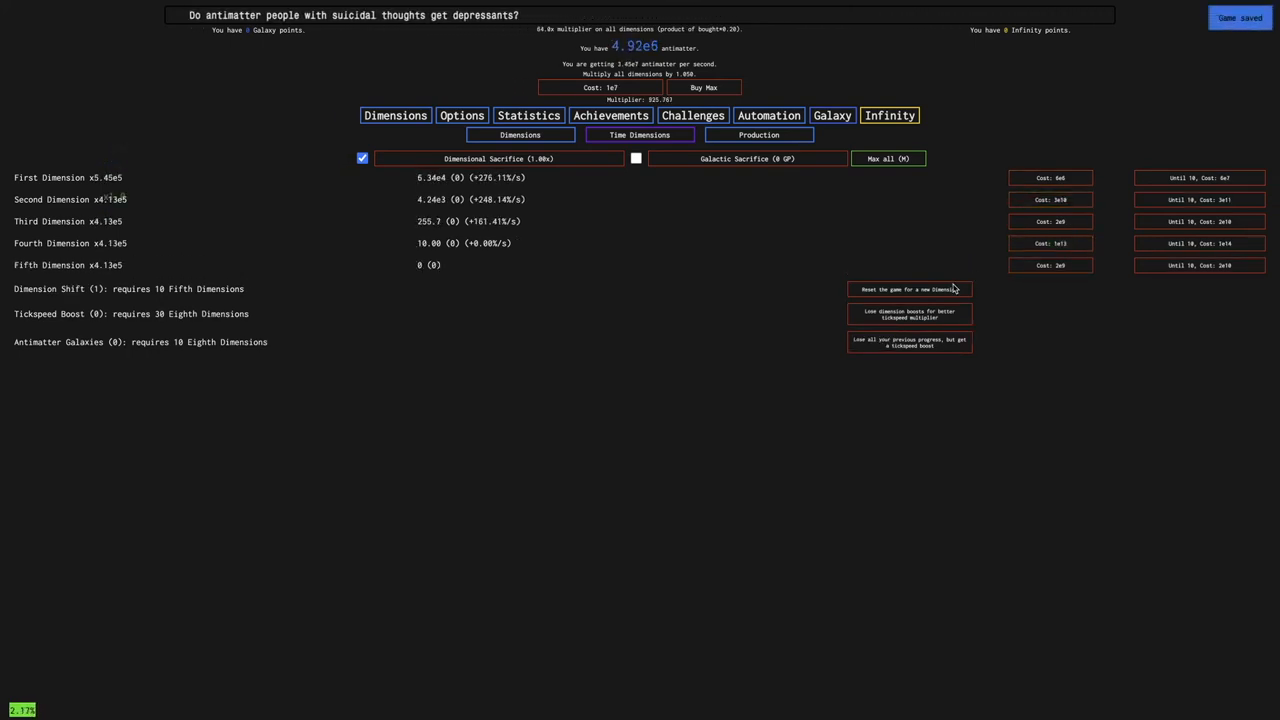
{"action": "key", "text": "m"}
{"action": "key", "text": "m"}
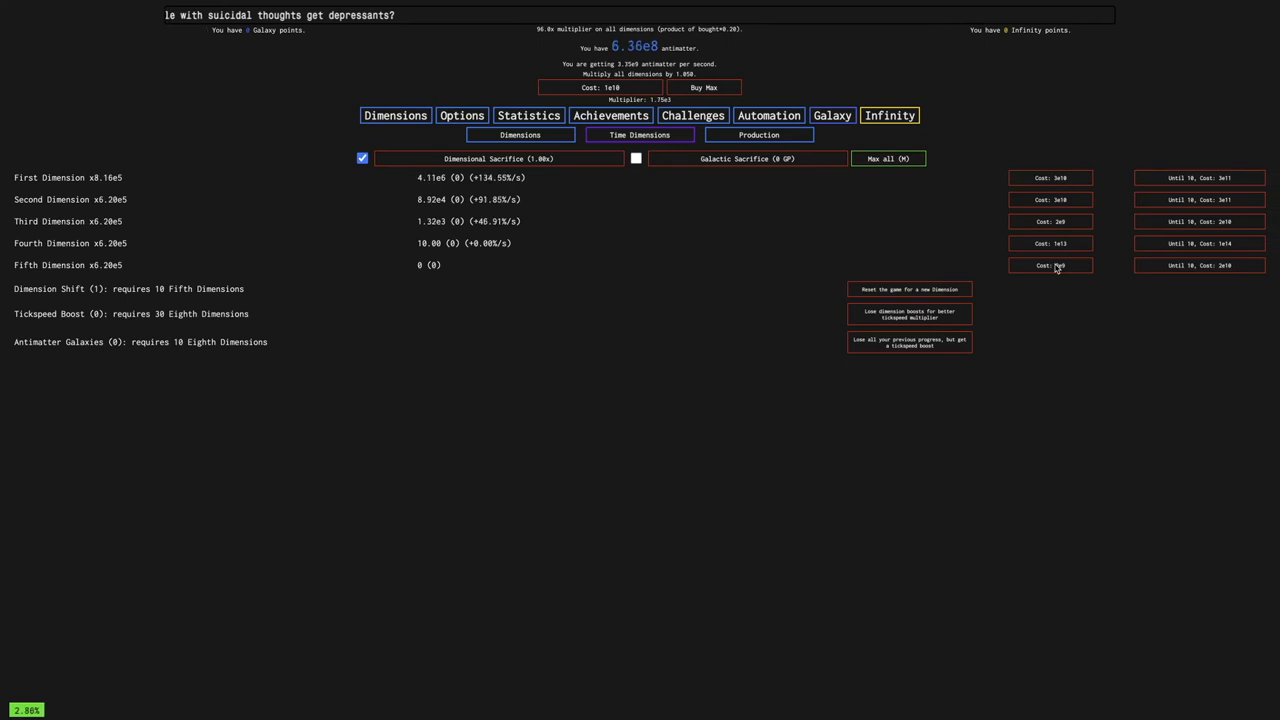
{"action": "key", "text": "m"}
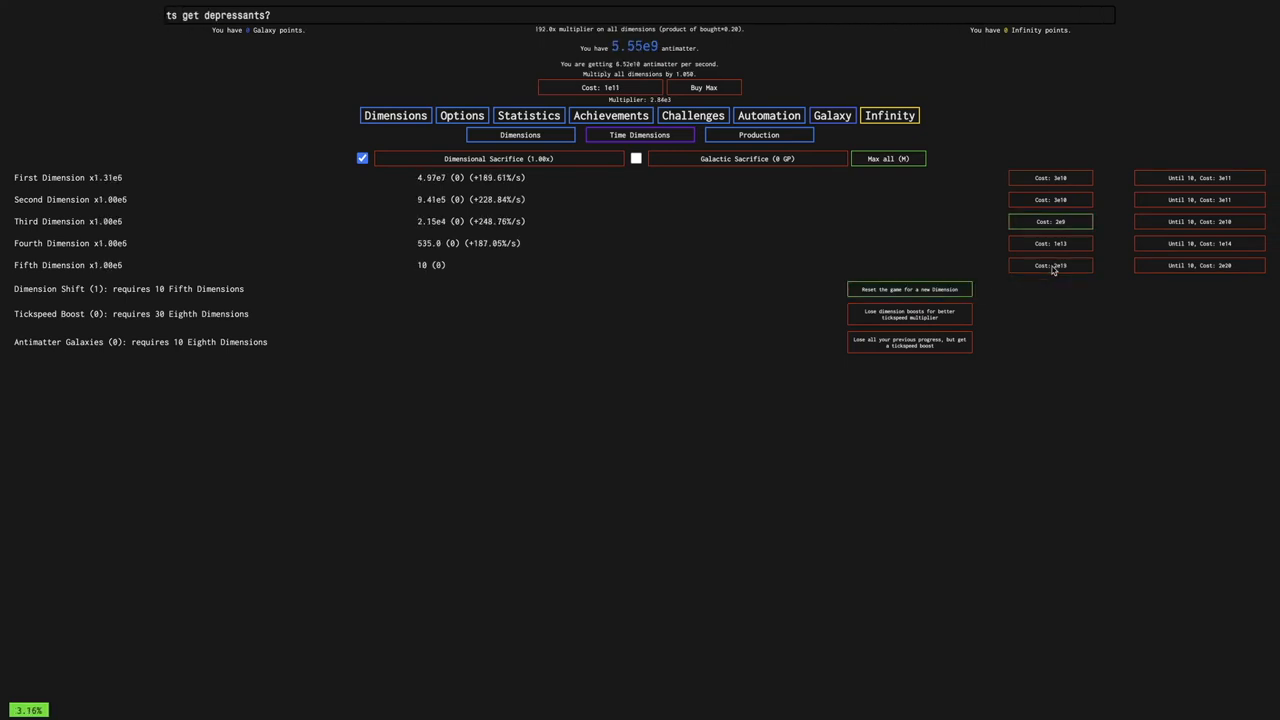
Take a second Dimension Shift and rebuild to ten Fourth and ten Fifth Dimensions
{"action": "left_click", "coordinate": [961, 295]}
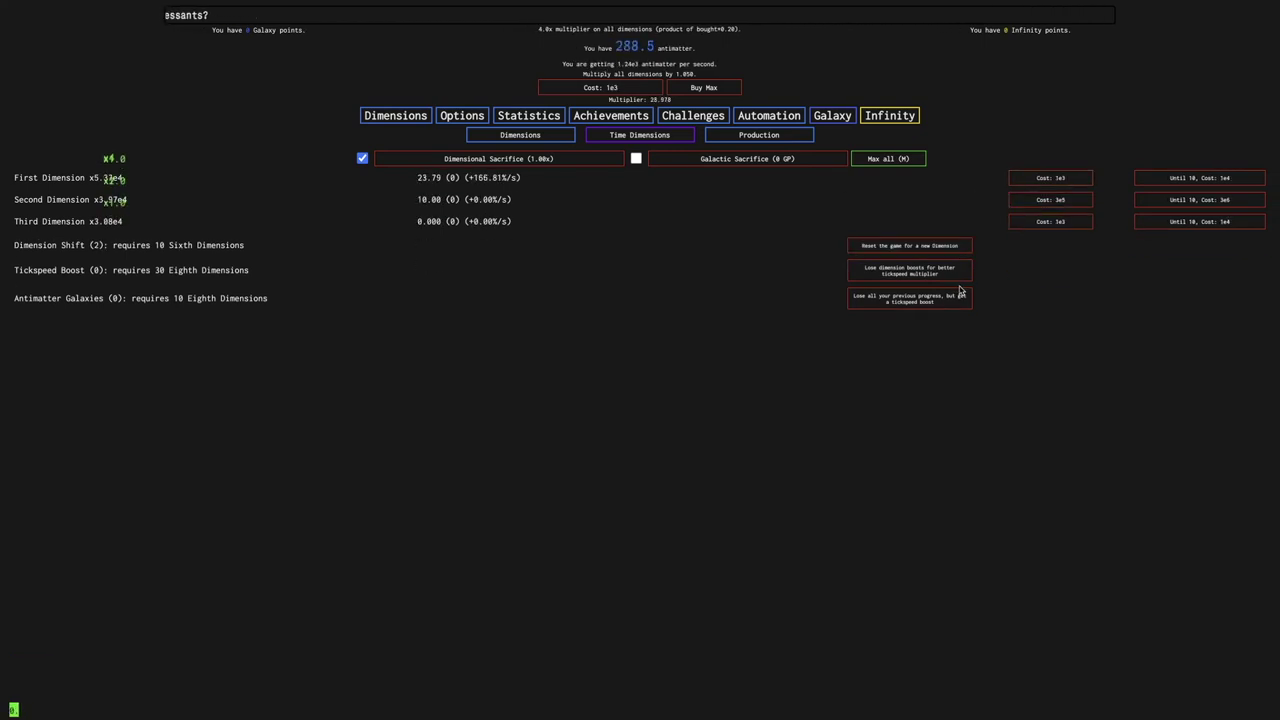
{"action": "double_click", "coordinate": [1040, 224]}
{"action": "key", "text": "m"}
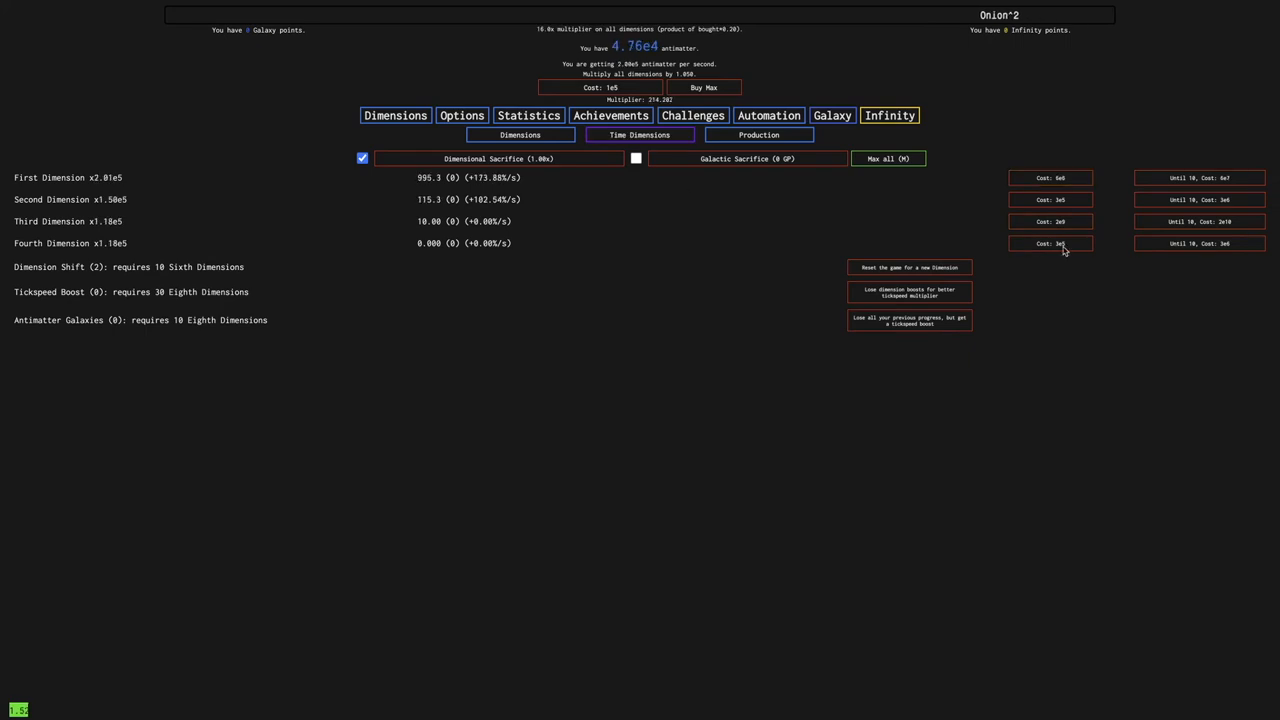
{"action": "left_click", "coordinate": [626, 134]}
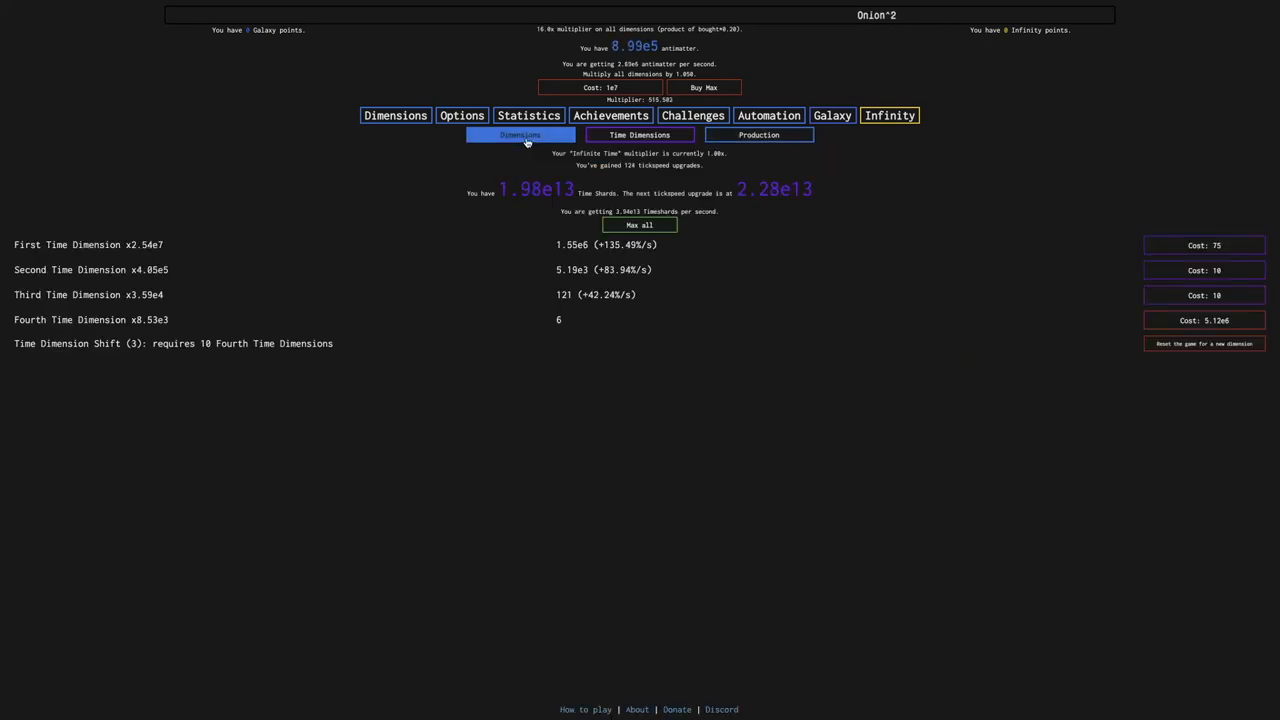
{"action": "left_click", "coordinate": [530, 135]}
{"action": "key", "text": "m"}
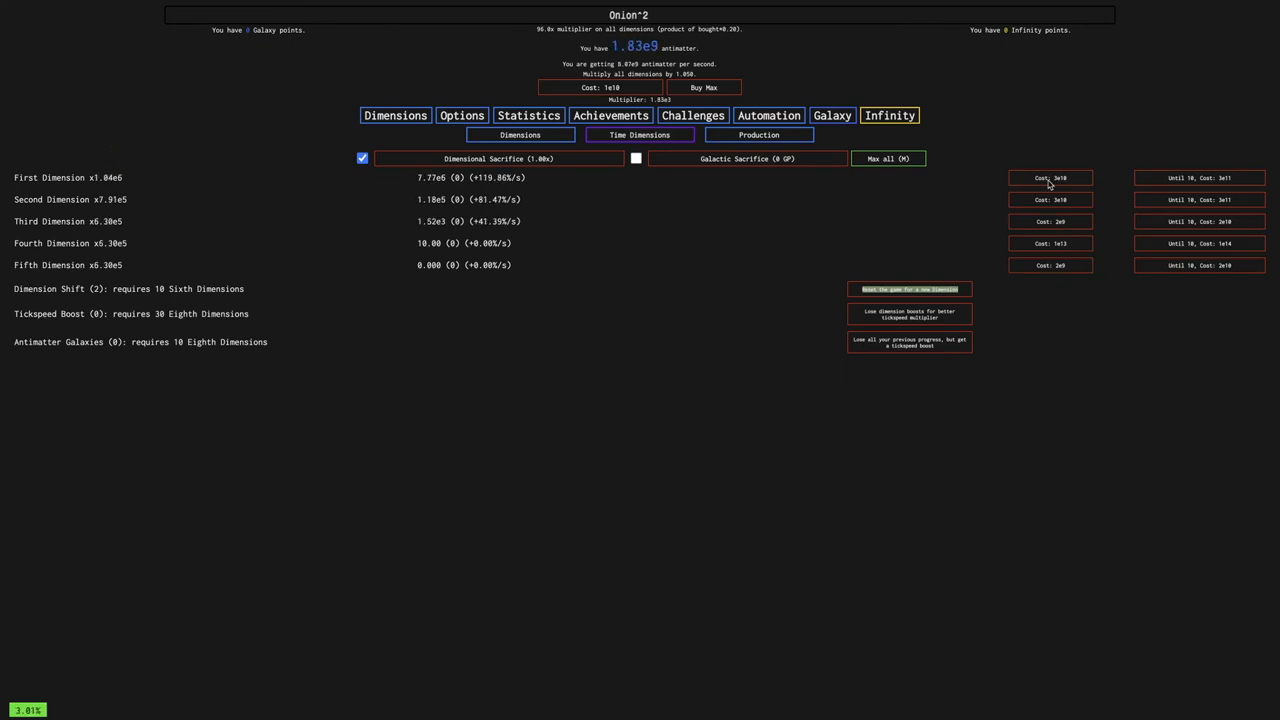
{"action": "key", "text": "m"}
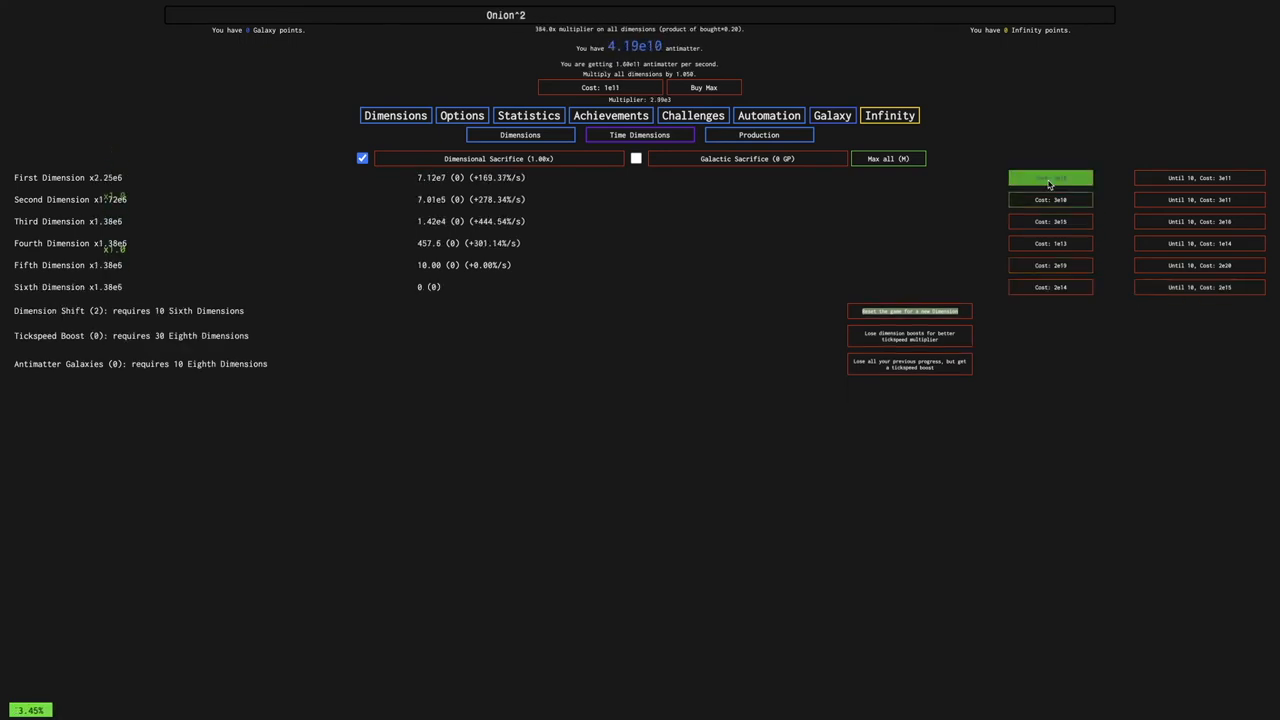
Buy ten Sixth Dimensions, take a third Dimension Shift and max all again
{"action": "left_click", "coordinate": [1055, 243]}
{"action": "left_click", "coordinate": [1060, 287]}
{"action": "left_click", "coordinate": [1067, 288]}
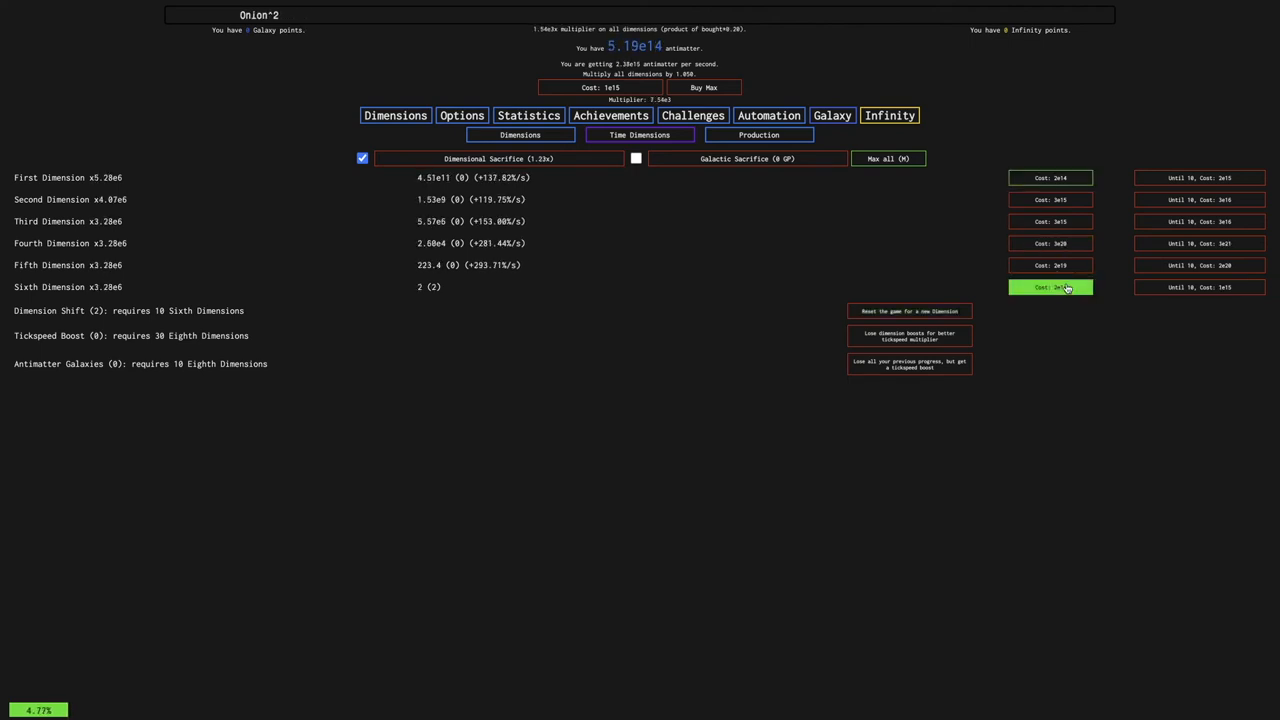
{"action": "key", "text": "m"}
{"action": "left_click", "coordinate": [886, 311]}
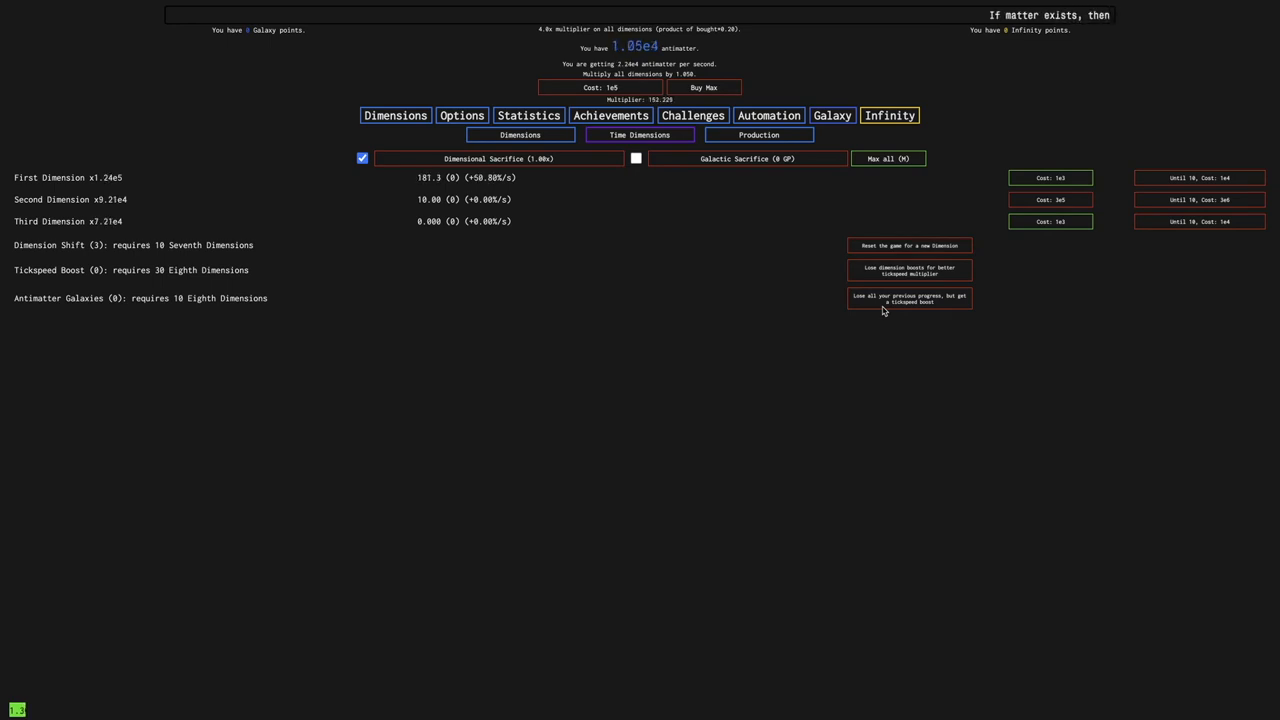
{"action": "key", "text": "m"}
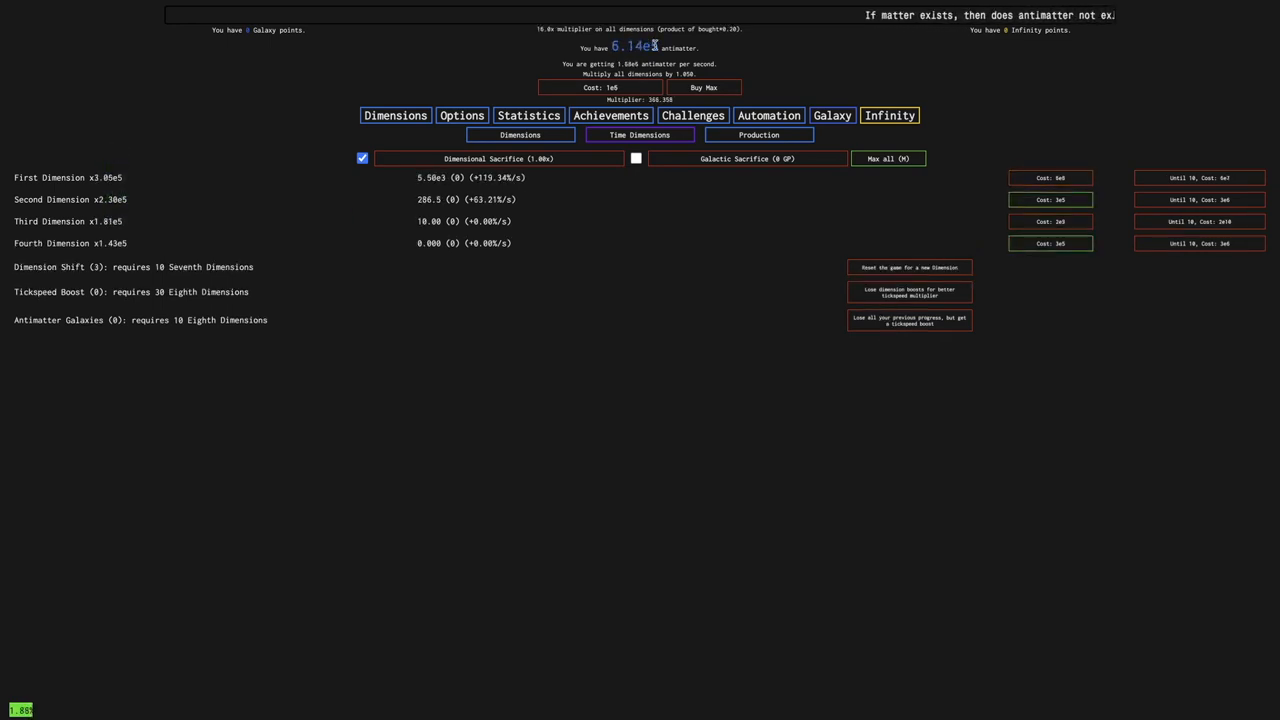
{"action": "key", "text": "m"}
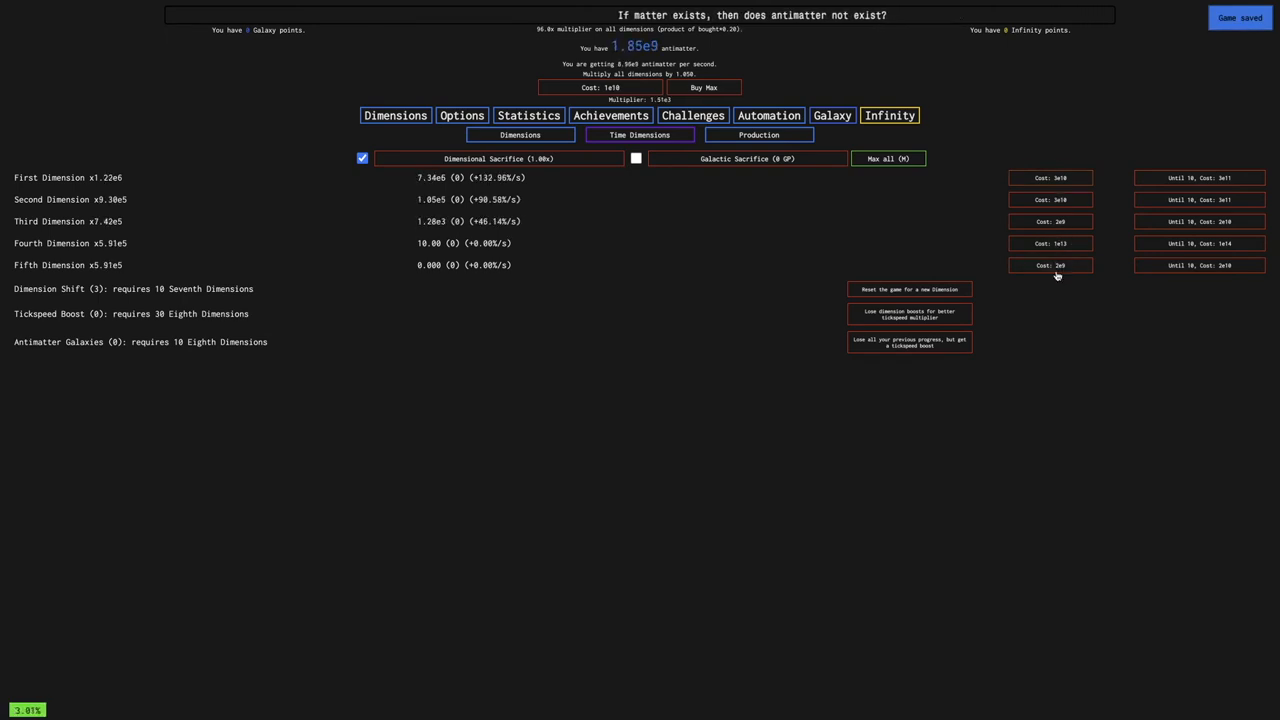
Buy ten Fifth, more Fourth, ten Sixth and ten Seventh Dimensions
{"action": "left_click", "coordinate": [1056, 268]}
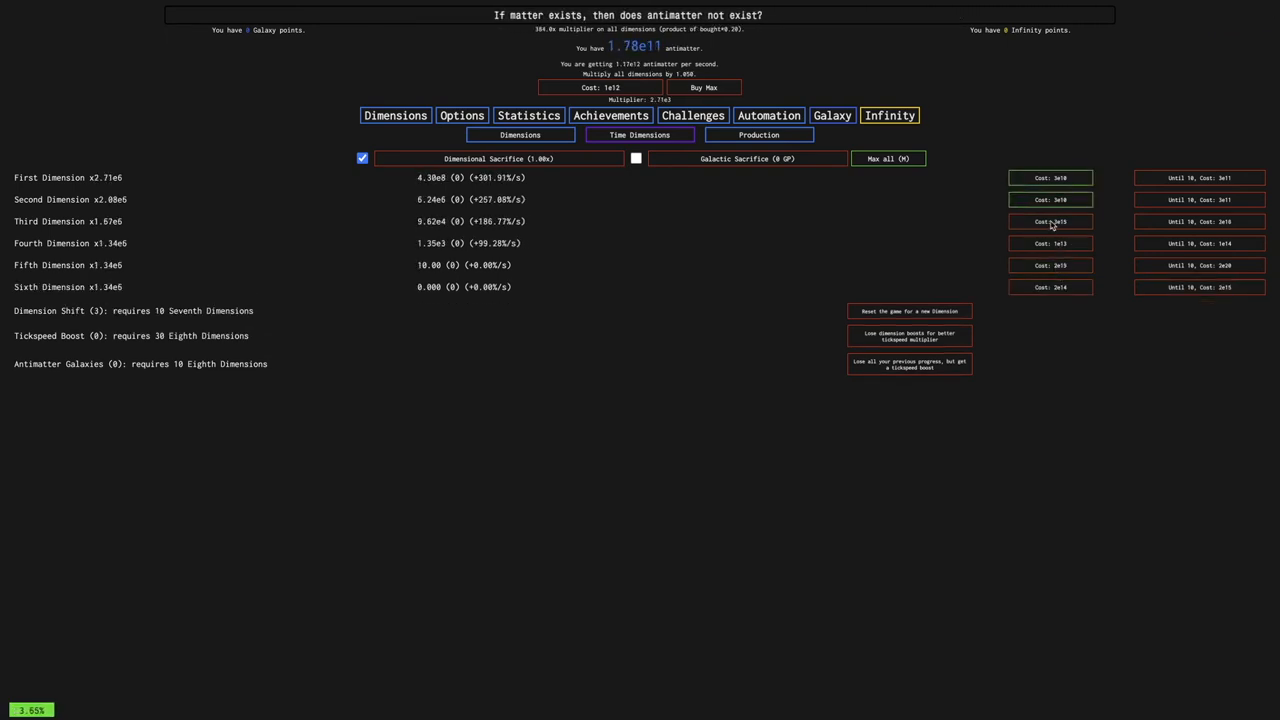
{"action": "left_click", "coordinate": [1050, 243]}
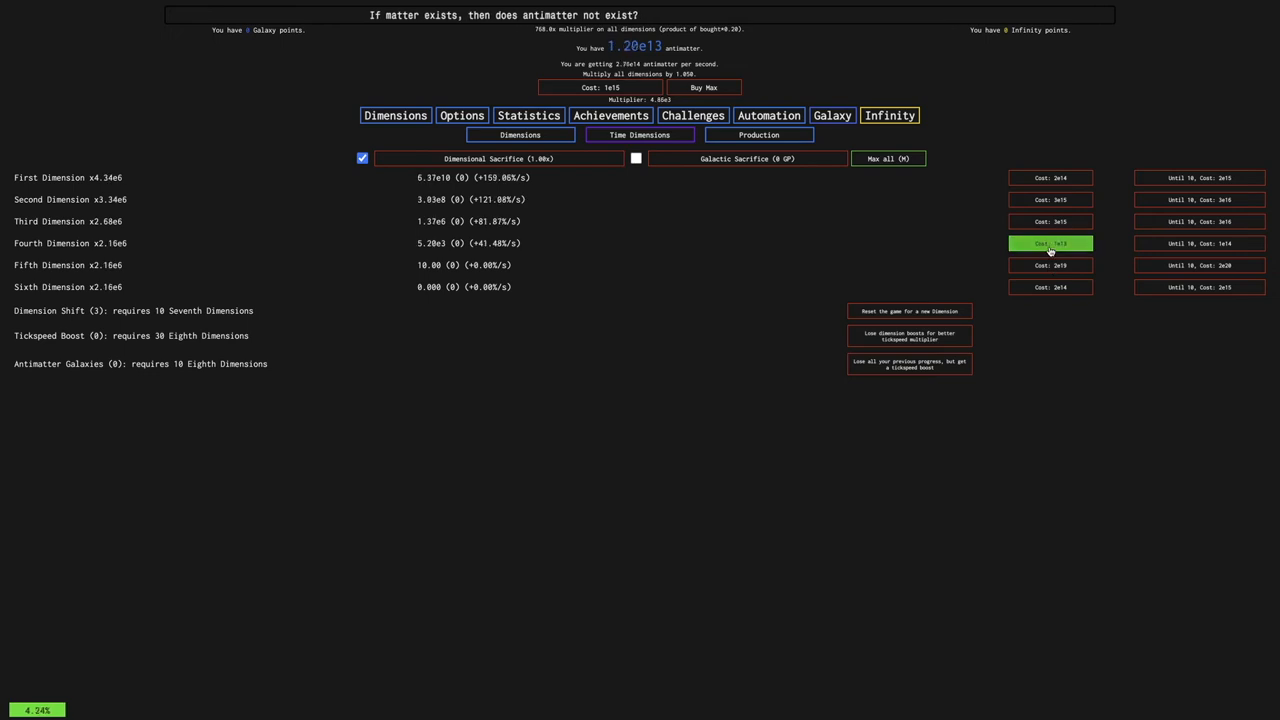
{"action": "left_click", "coordinate": [1050, 243]}
{"action": "left_click", "coordinate": [1048, 287]}
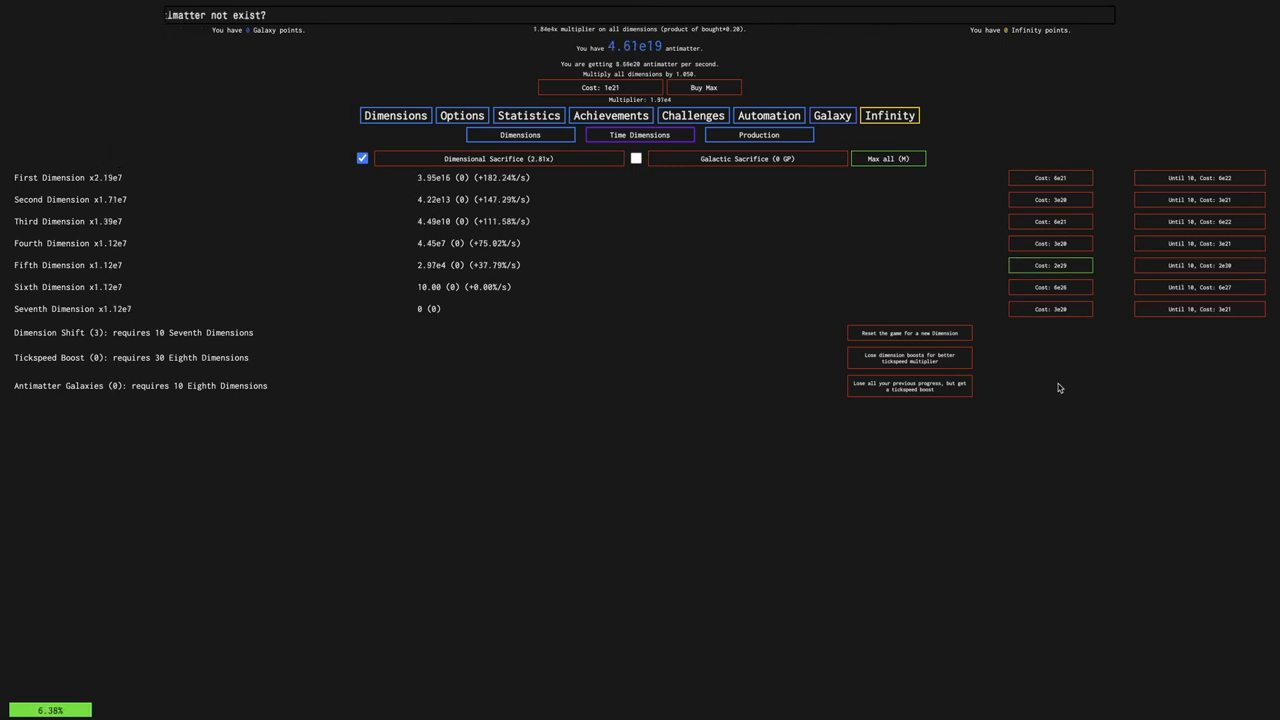
{"action": "left_click", "coordinate": [1053, 309]}
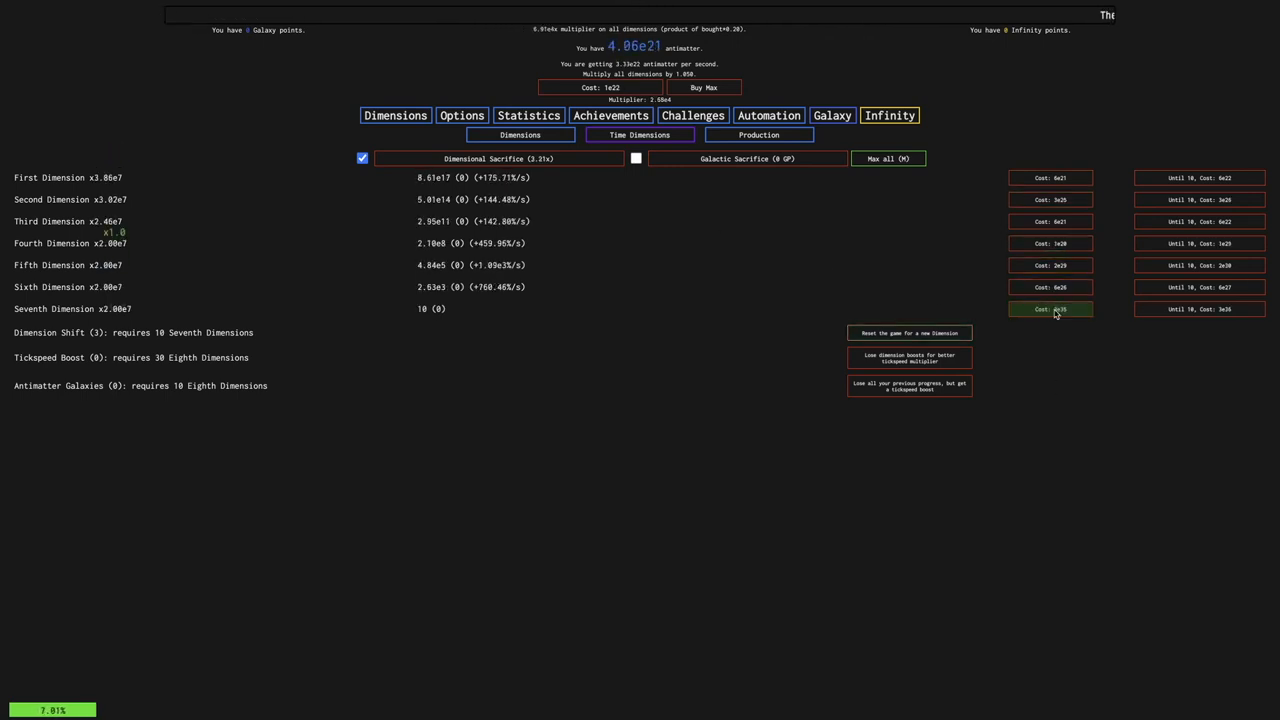
Reset for a fourth Dimension Boost and rebuy Fifth, Sixth and Seventh Dimensions
{"action": "left_click", "coordinate": [891, 333]}
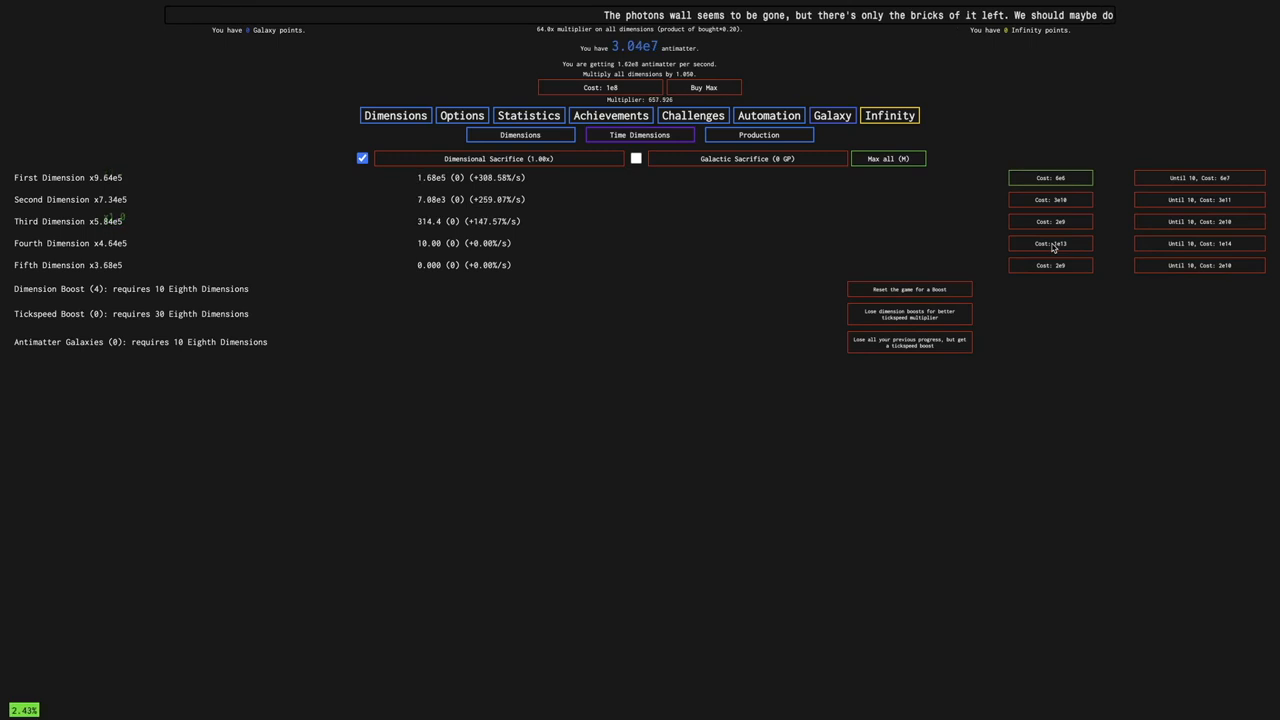
{"action": "left_click", "coordinate": [1052, 266]}
{"action": "left_click", "coordinate": [1052, 266]}
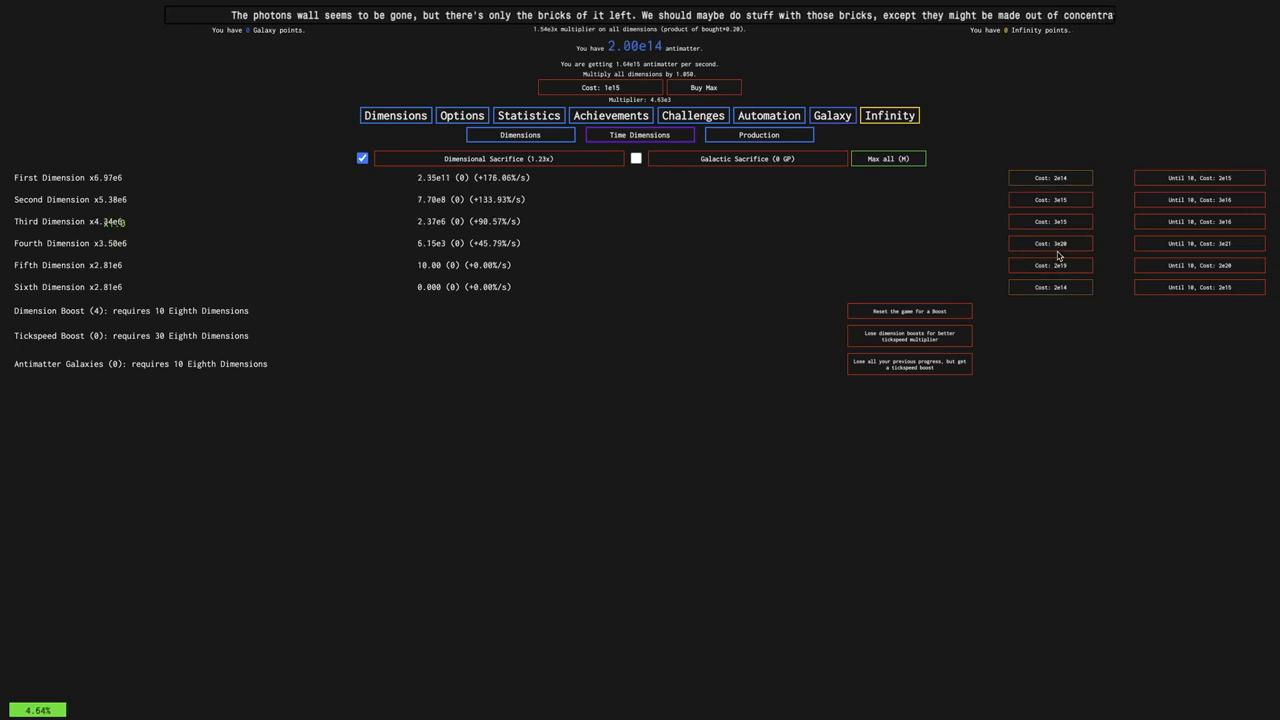
{"action": "left_click", "coordinate": [1059, 279]}
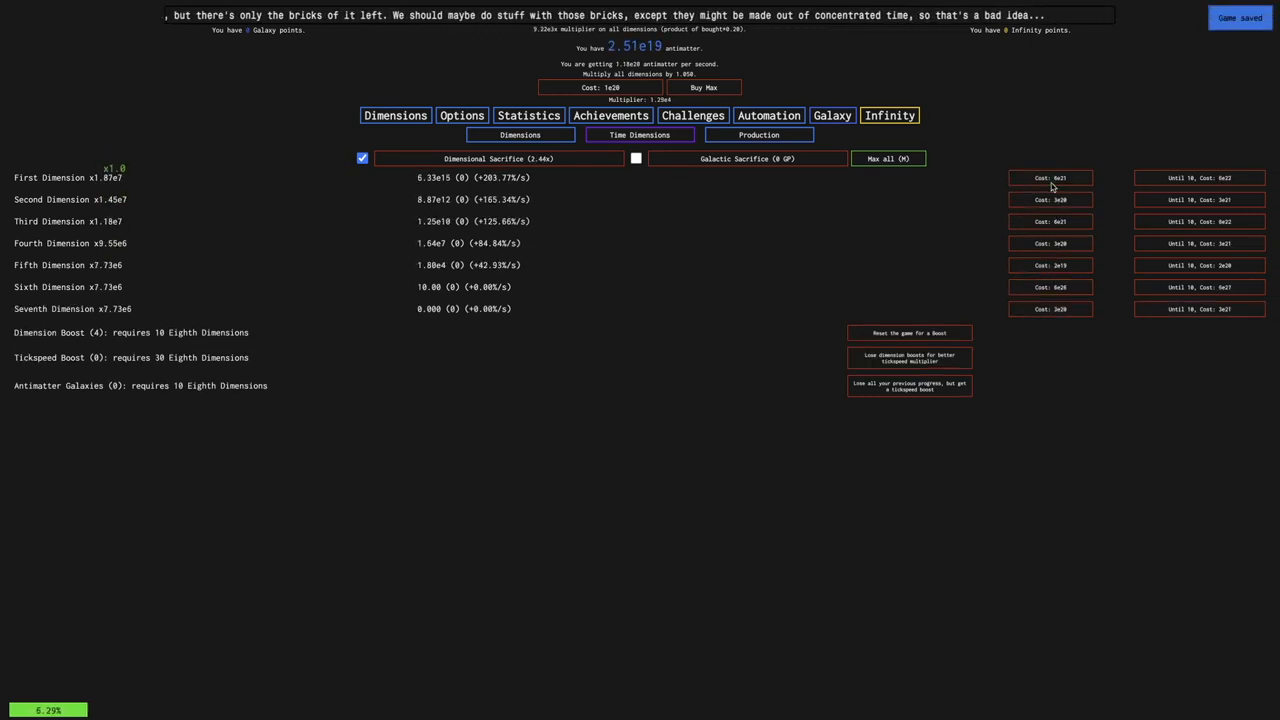
{"action": "left_click", "coordinate": [1058, 309]}
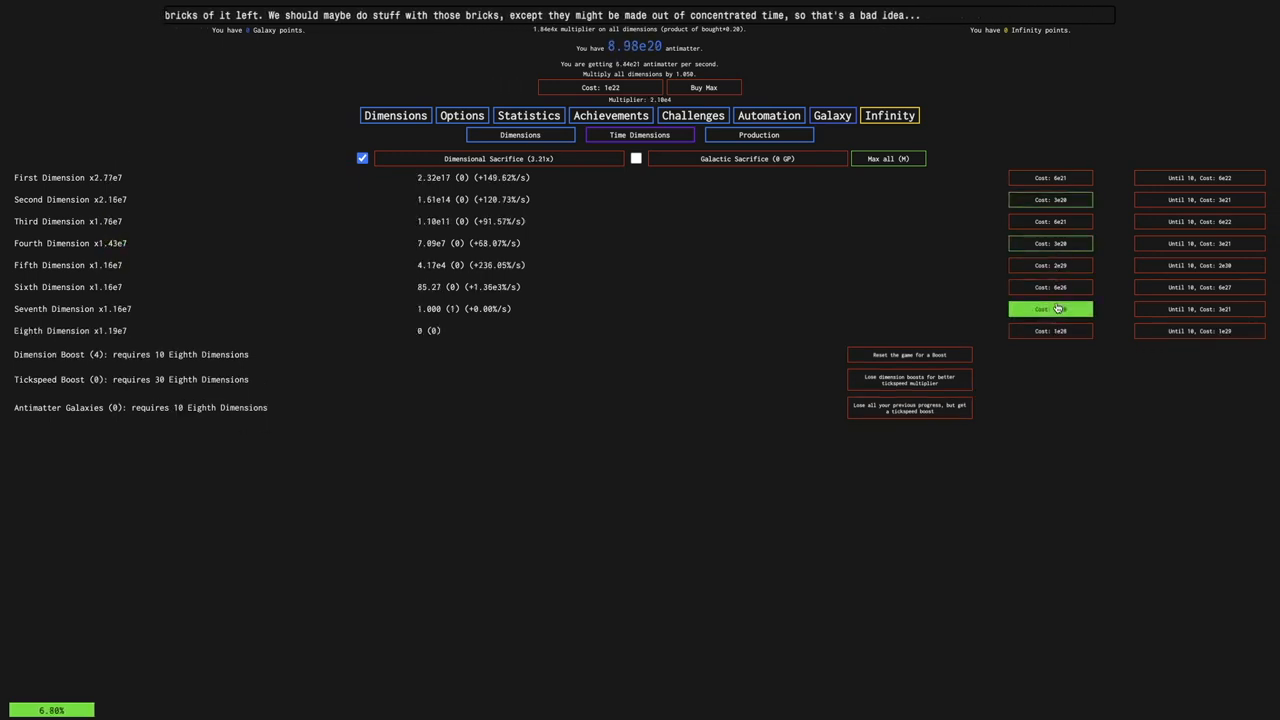
Buy Eighth Dimensions and reset for the first Antimatter Galaxy with G
{"action": "left_click", "coordinate": [1074, 222]}
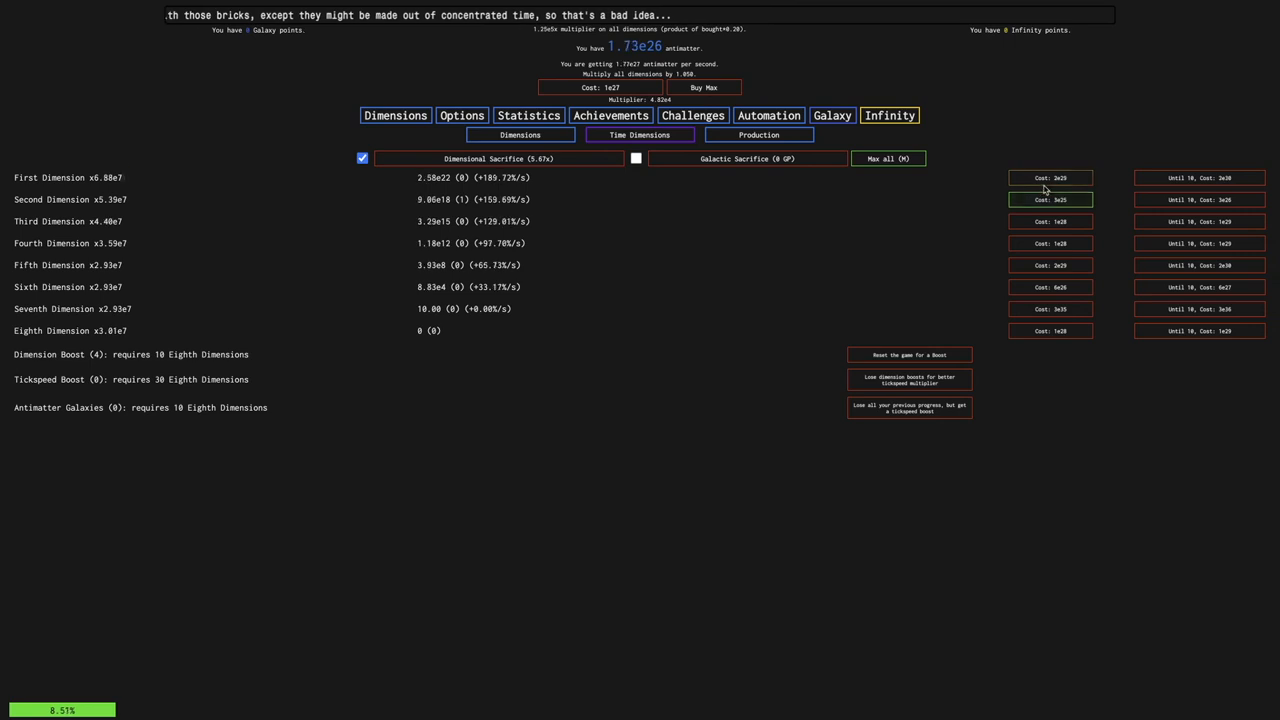
{"action": "left_click", "coordinate": [1051, 331]}
{"action": "key", "text": "g"}
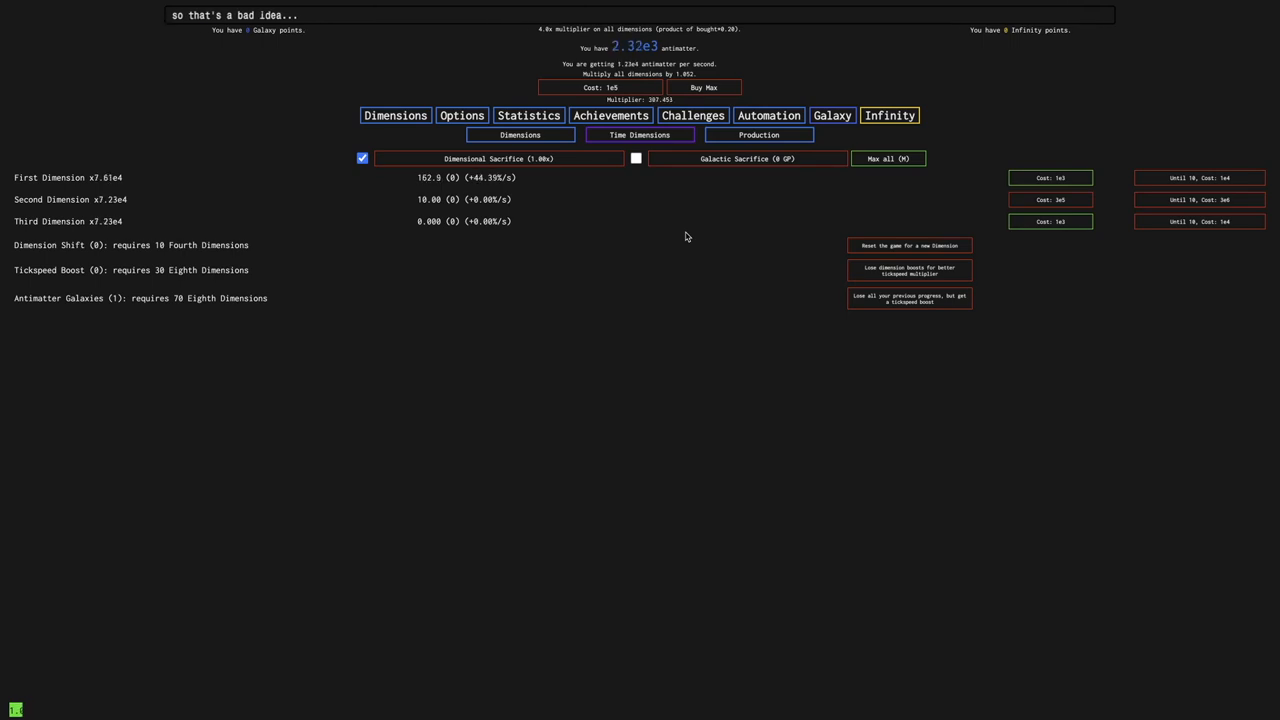
Max all dimensions, check the Time Dimensions, and perform a Dimension Shift
{"action": "key", "text": "m"}
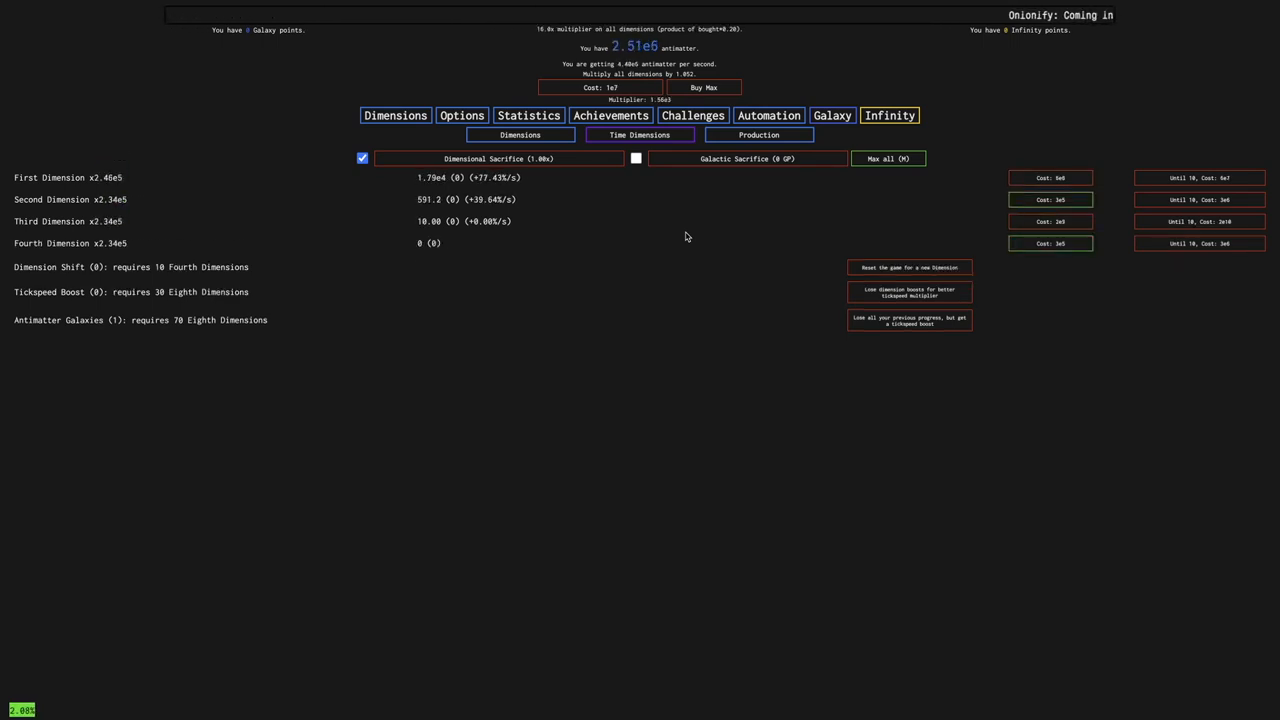
{"action": "left_click", "coordinate": [1041, 249]}
{"action": "key", "text": "d"}
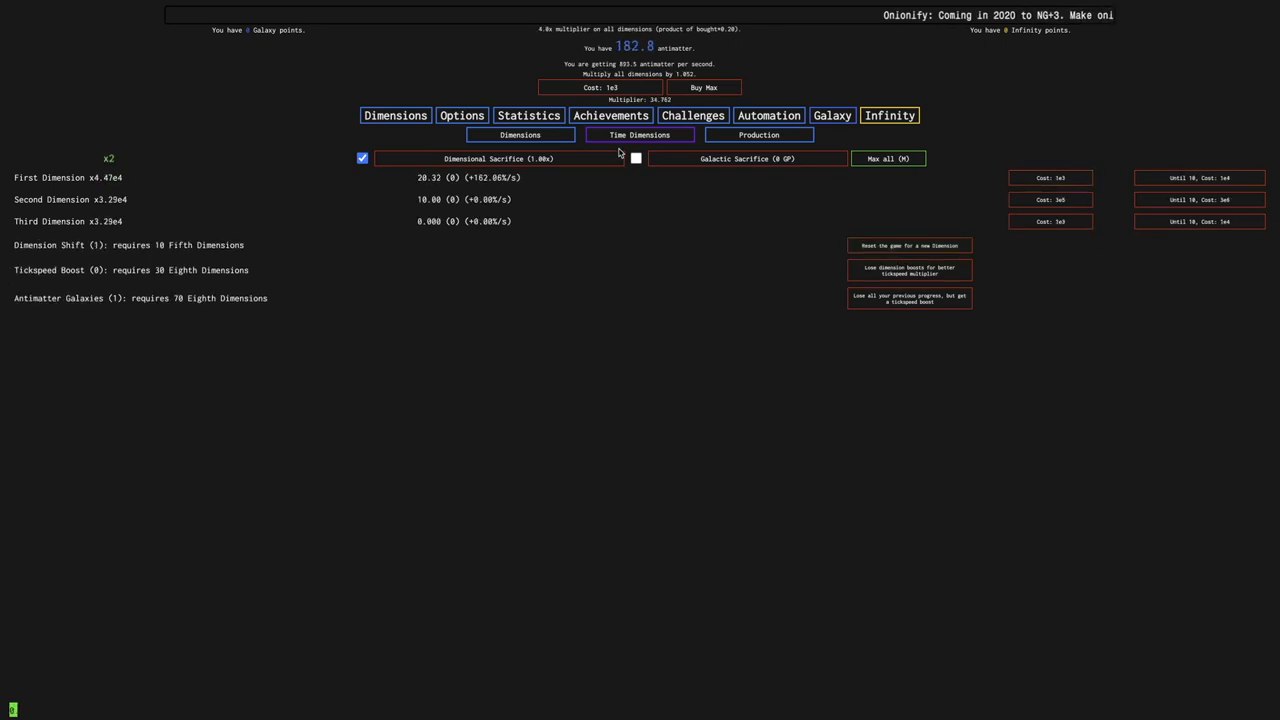
{"action": "left_click", "coordinate": [619, 140]}
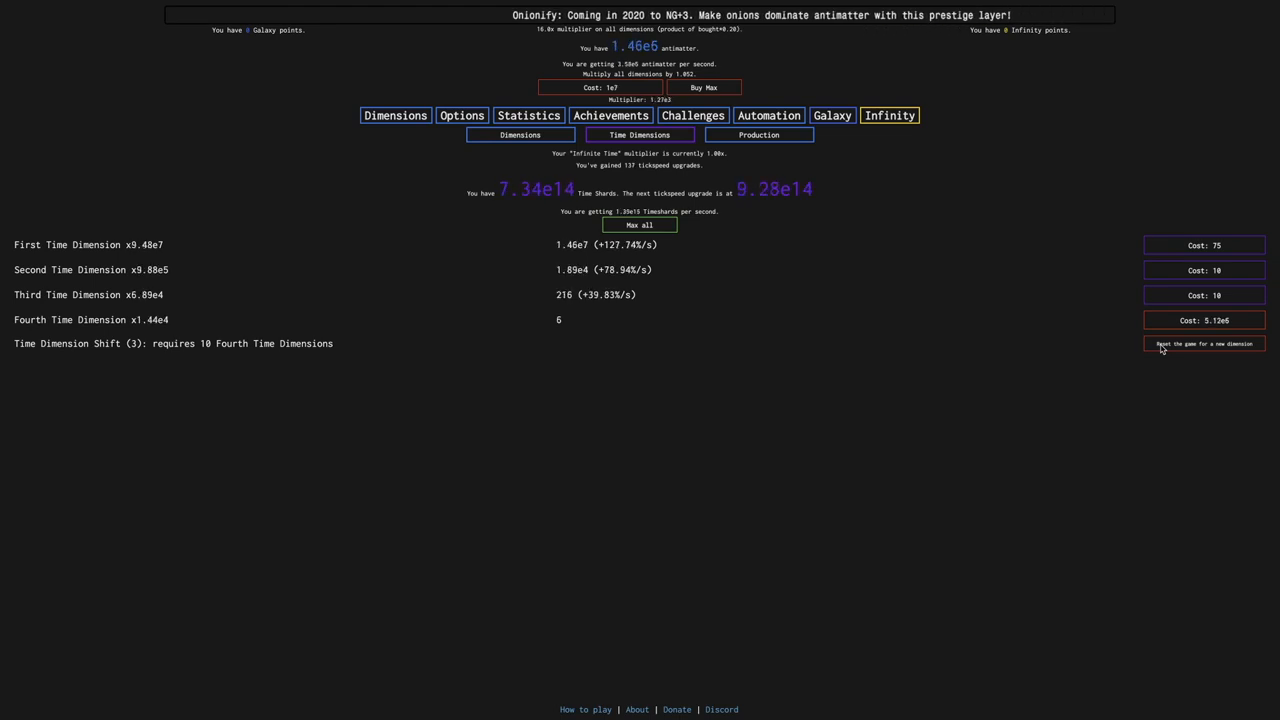
{"action": "left_click", "coordinate": [520, 135]}
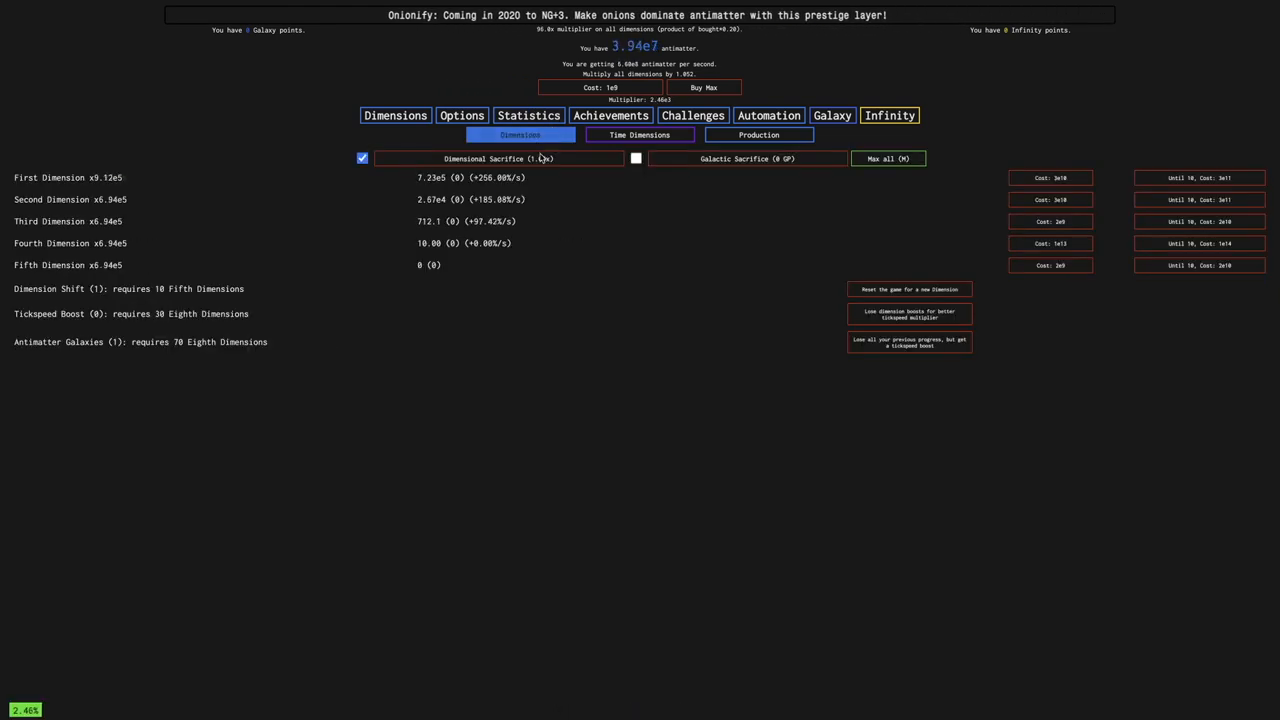
{"action": "left_click", "coordinate": [640, 135]}
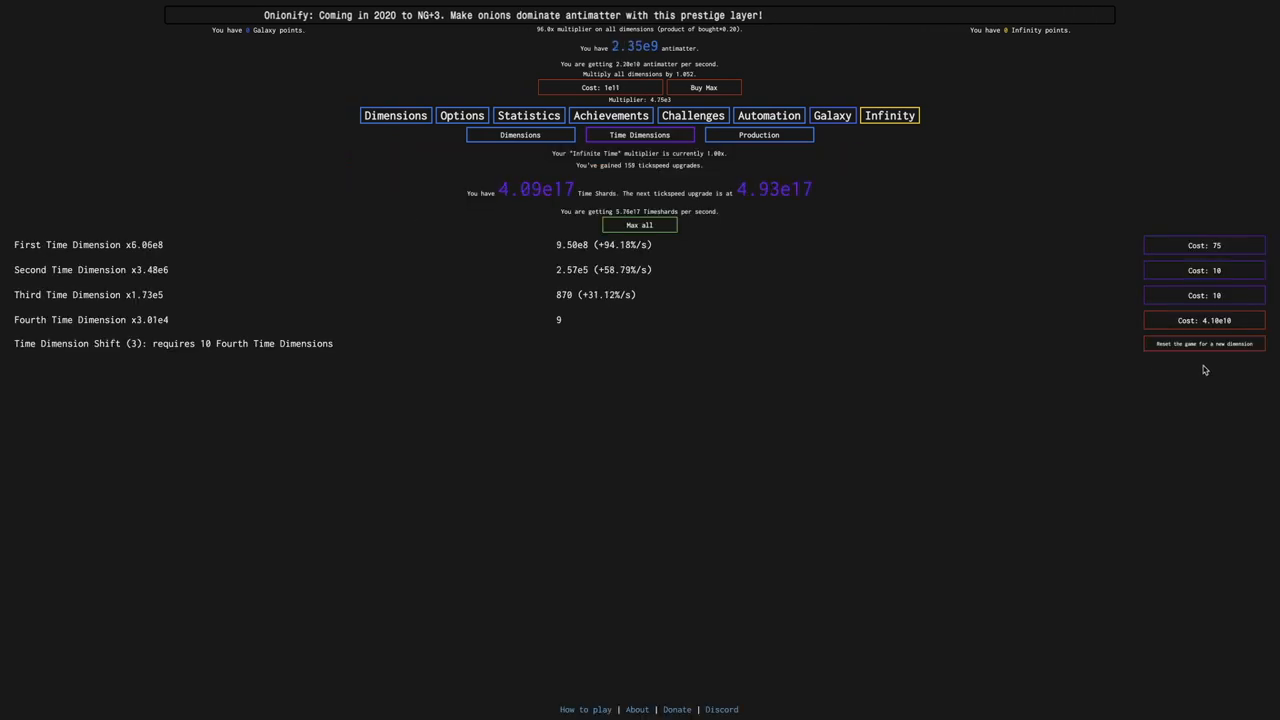
{"action": "left_click", "coordinate": [520, 135]}
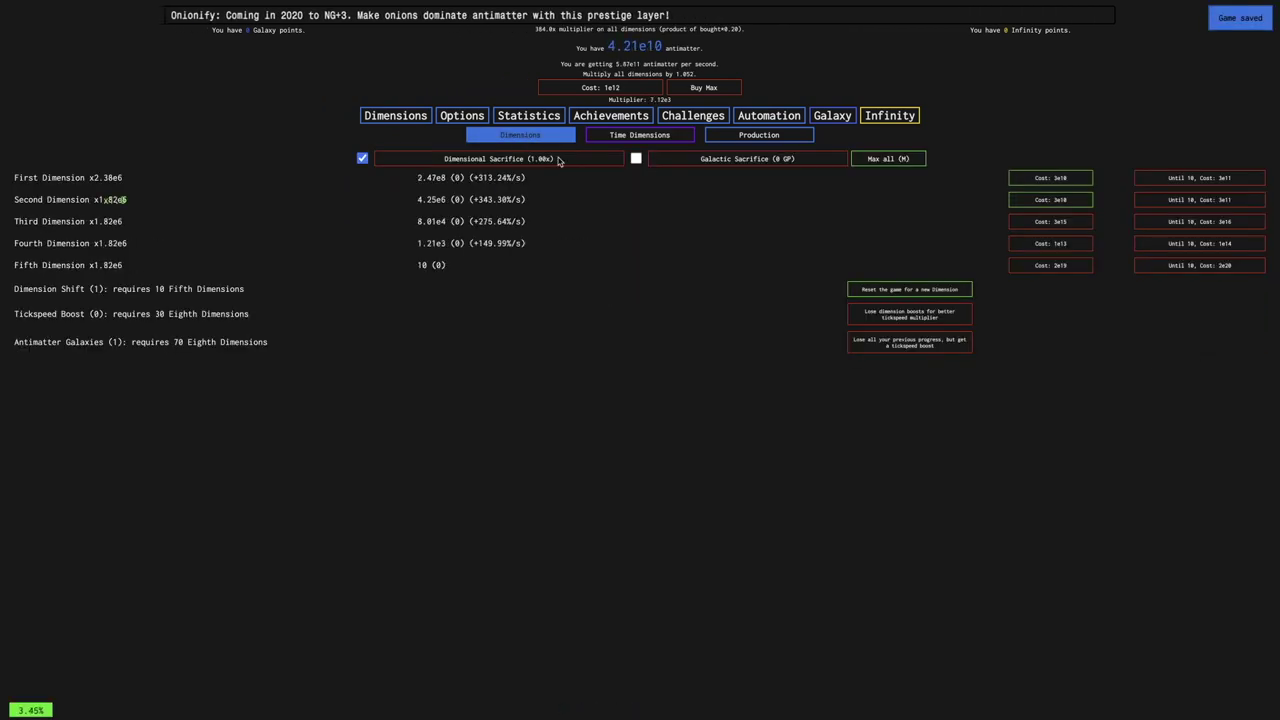
{"action": "left_click", "coordinate": [909, 289]}
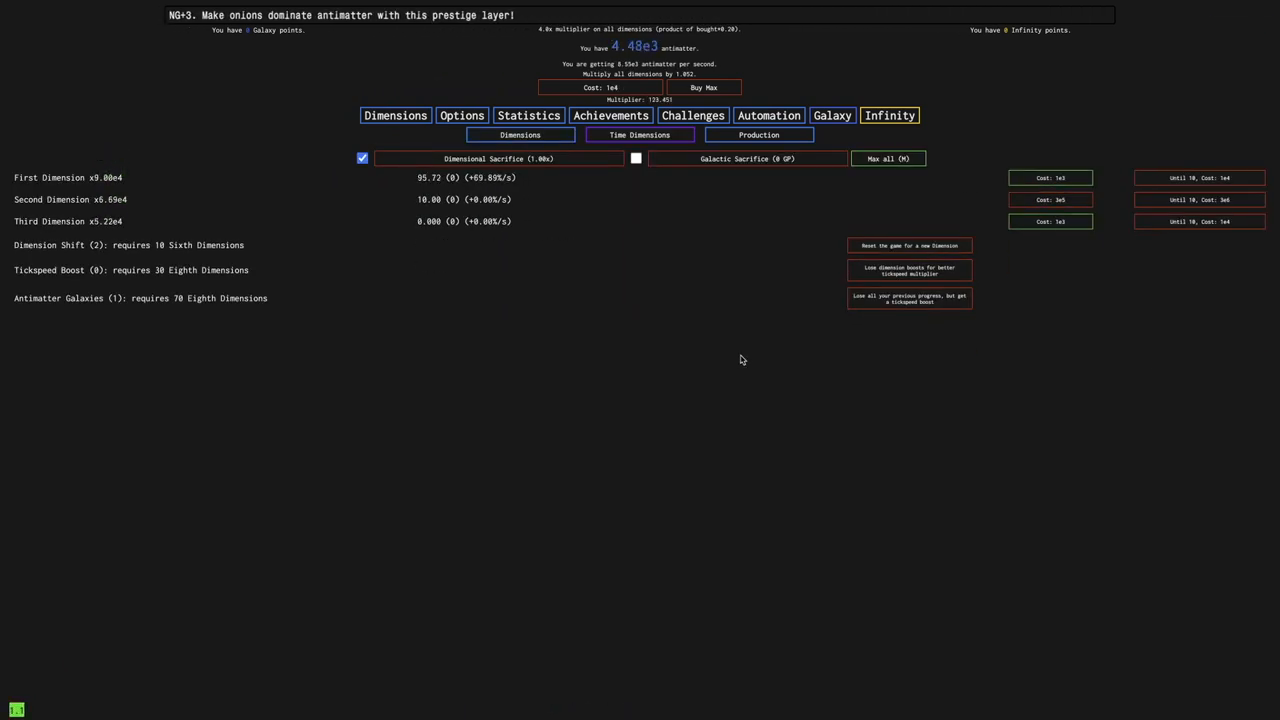
Rebuy up to Sixth Dimensions, take another Dimension Shift, and show the Galaxy upgrades
{"action": "key", "text": "m"}
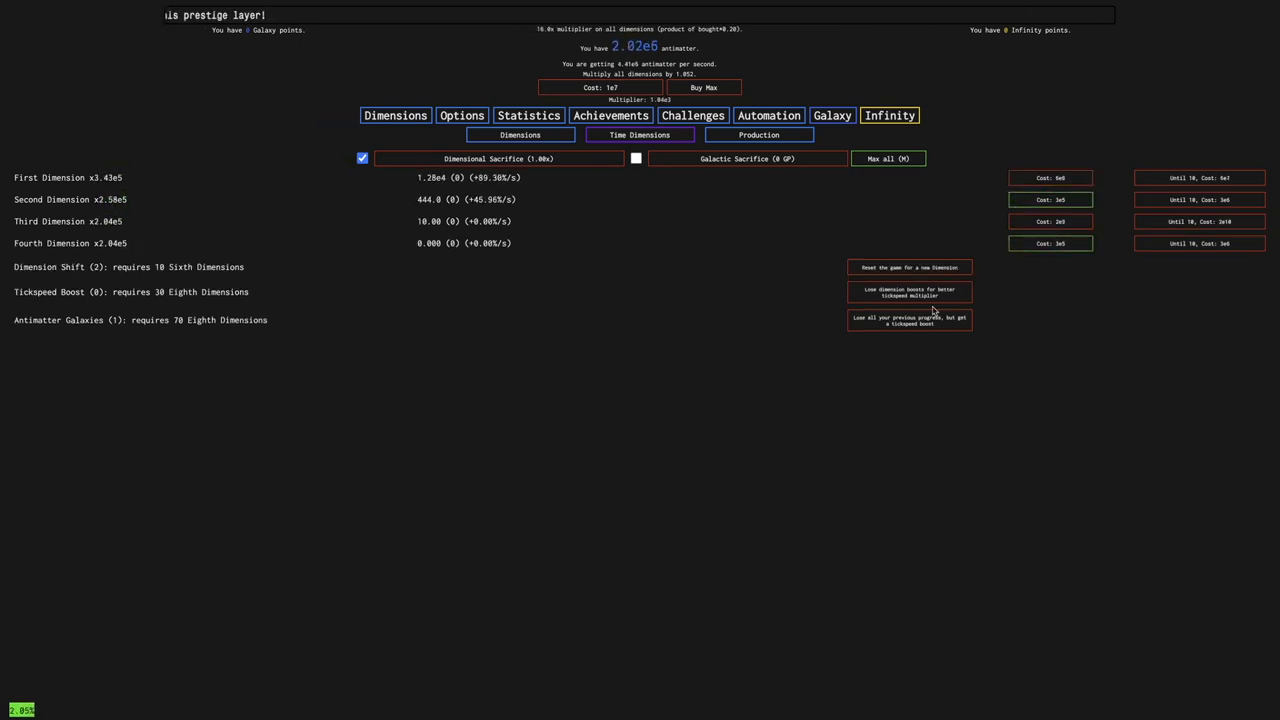
{"action": "key", "text": "m"}
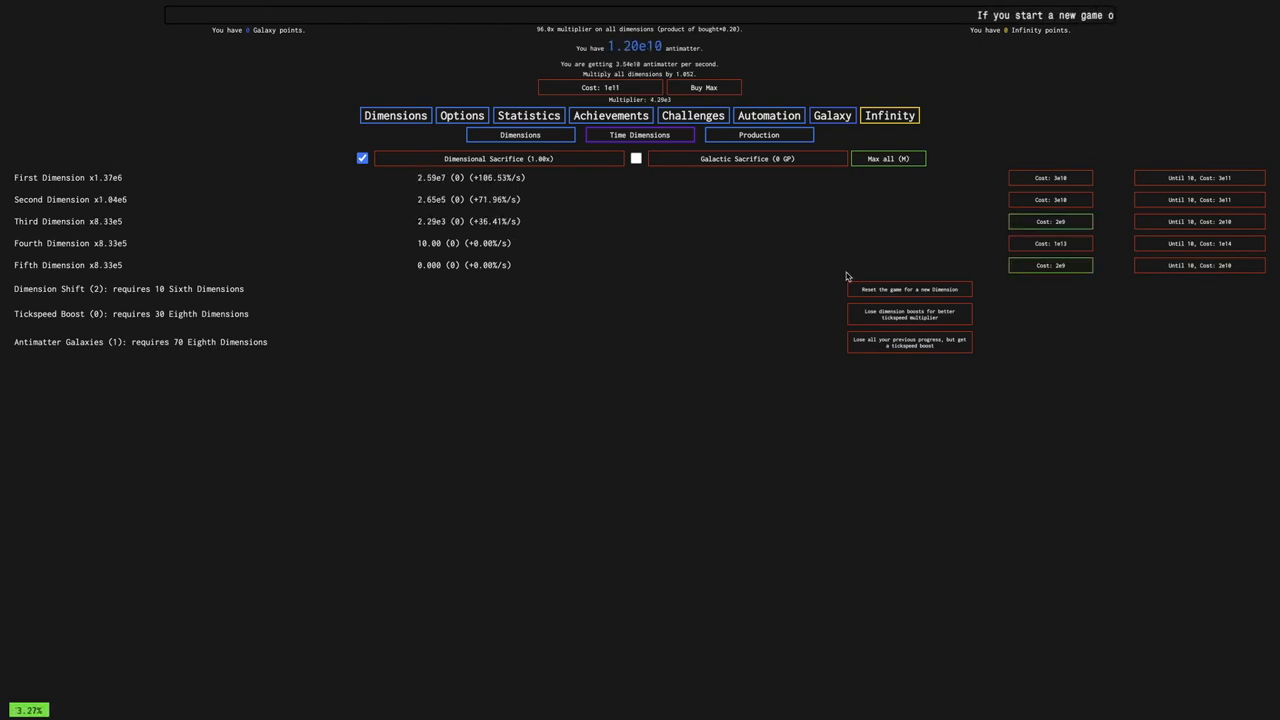
{"action": "left_click", "coordinate": [1050, 268]}
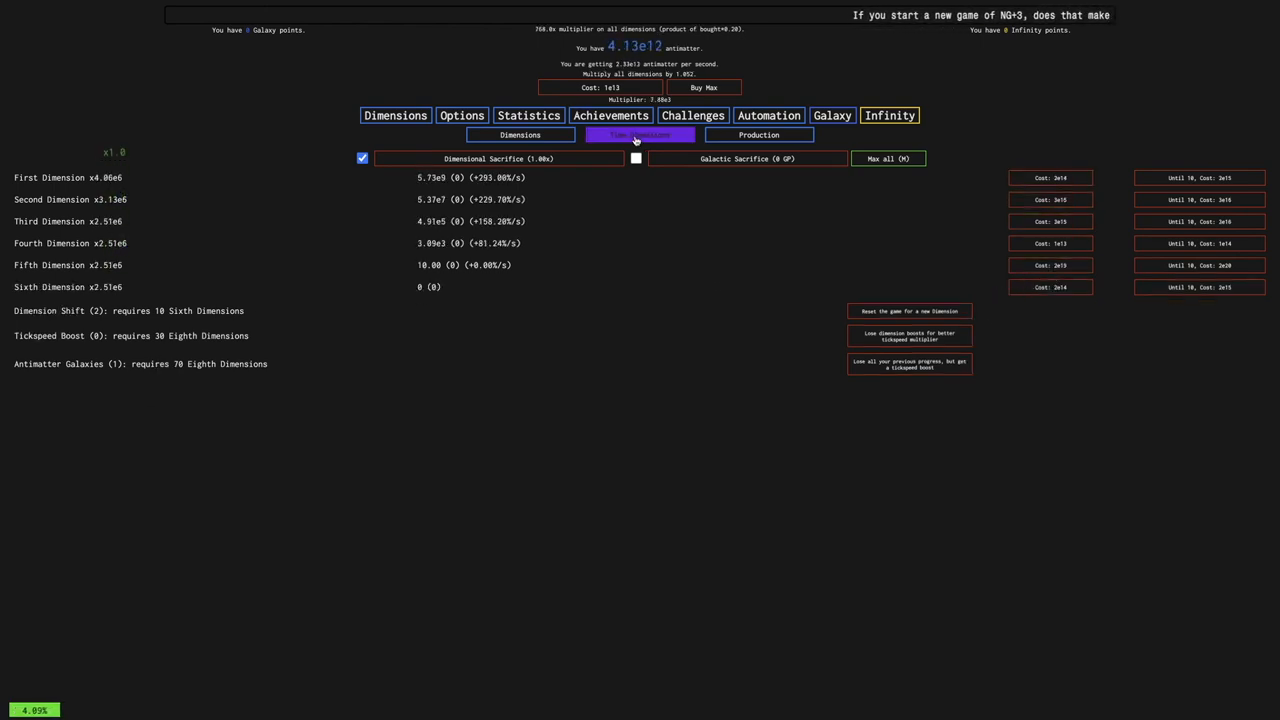
{"action": "left_click", "coordinate": [1052, 244]}
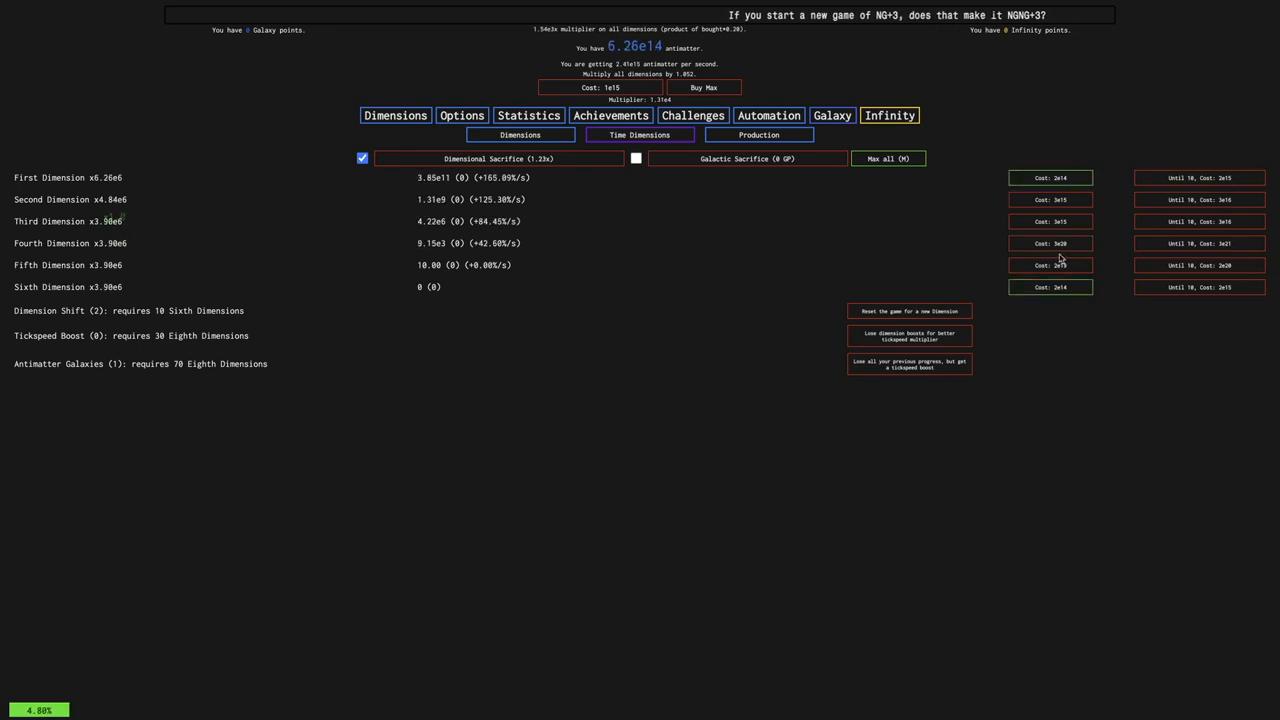
{"action": "left_click", "coordinate": [1050, 287]}
{"action": "left_click", "coordinate": [905, 311]}
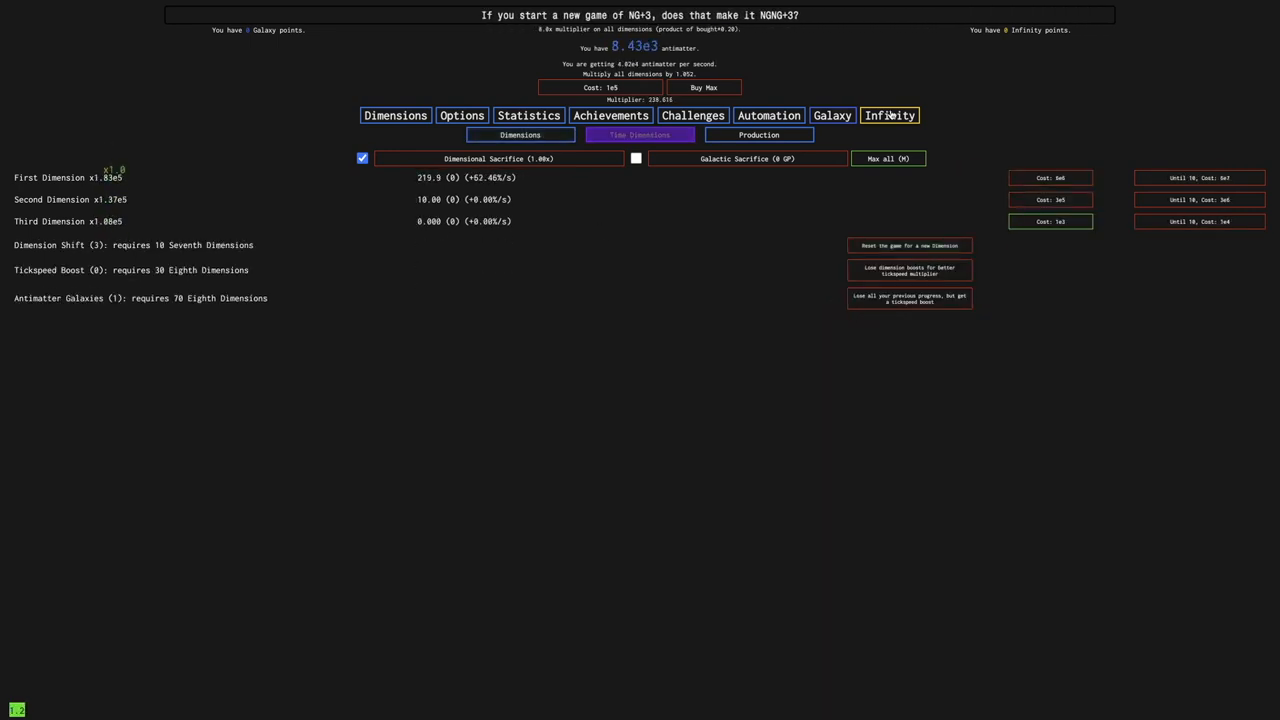
{"action": "left_click", "coordinate": [832, 116]}
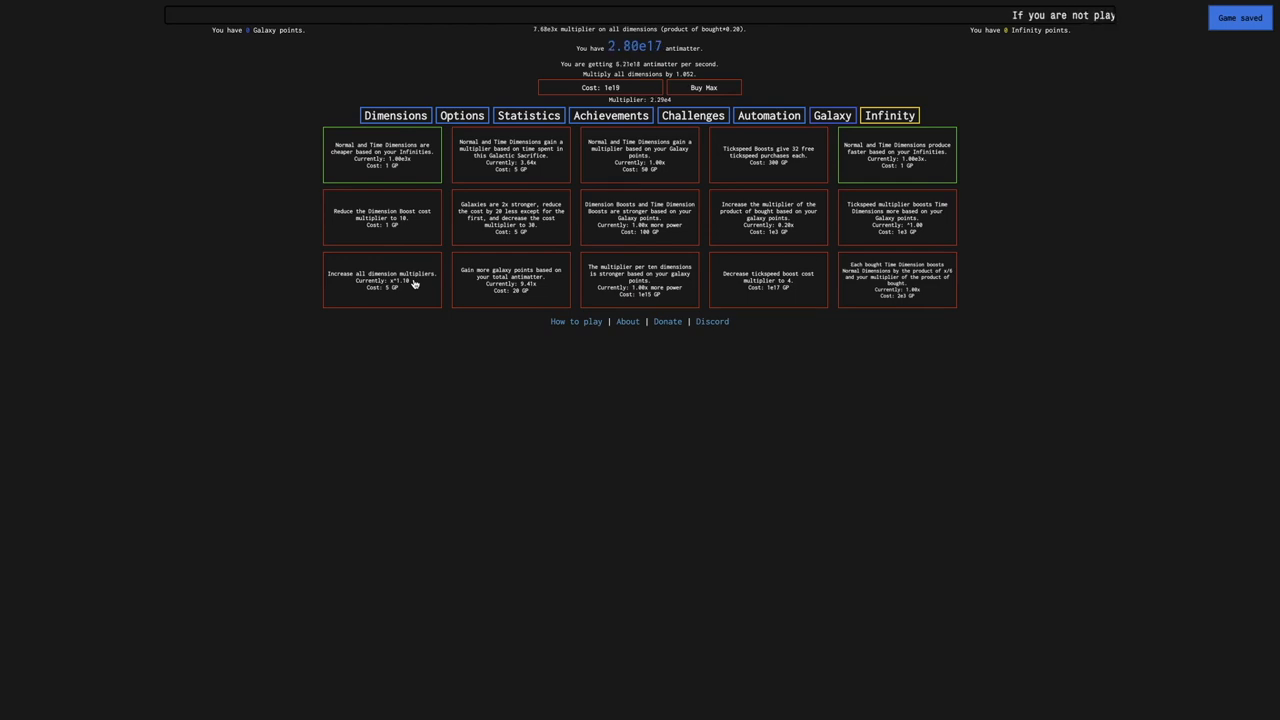
Buy Seventh Dimensions, max all, and take a Dimension Shift on the normal dimensions
{"action": "left_click", "coordinate": [398, 119]}
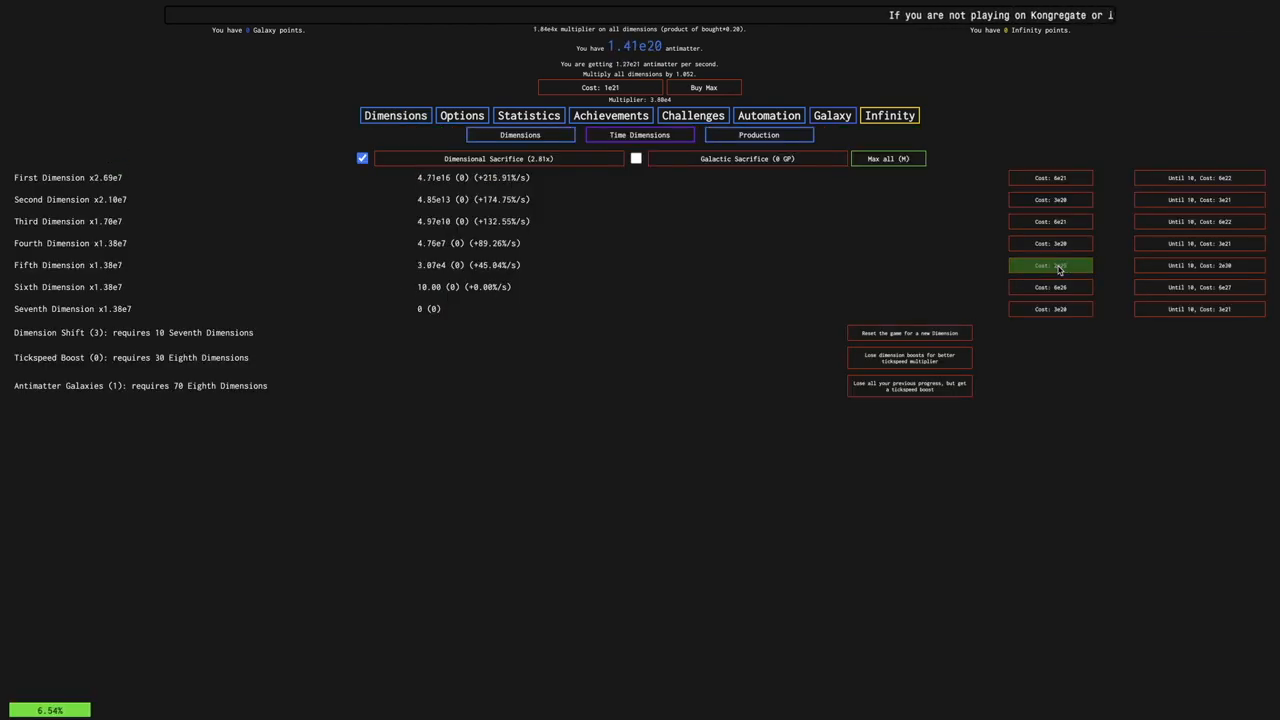
{"action": "left_click", "coordinate": [1036, 313]}
{"action": "key", "text": "m"}
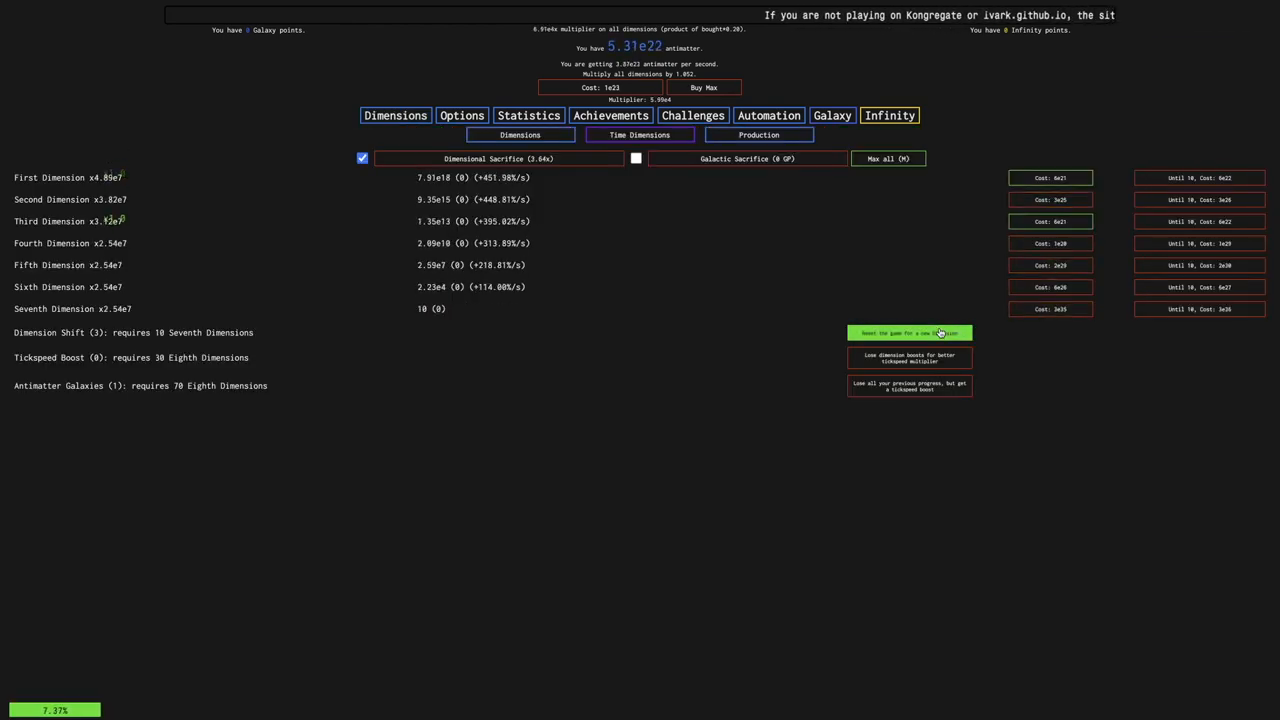
{"action": "key", "text": "d"}
Bring Fourth Time Dimensions to ten and Time Dimension Shift for a Fifth
{"action": "left_click", "coordinate": [645, 137]}
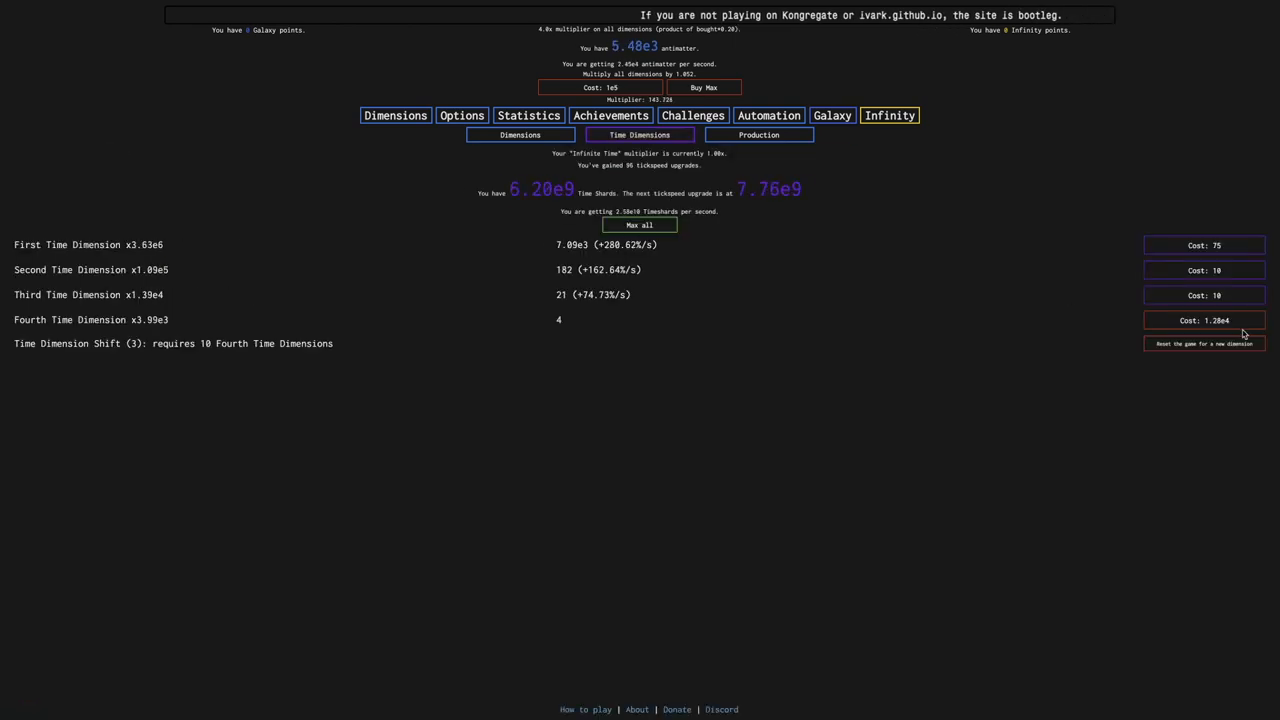
{"action": "left_click", "coordinate": [1200, 321]}
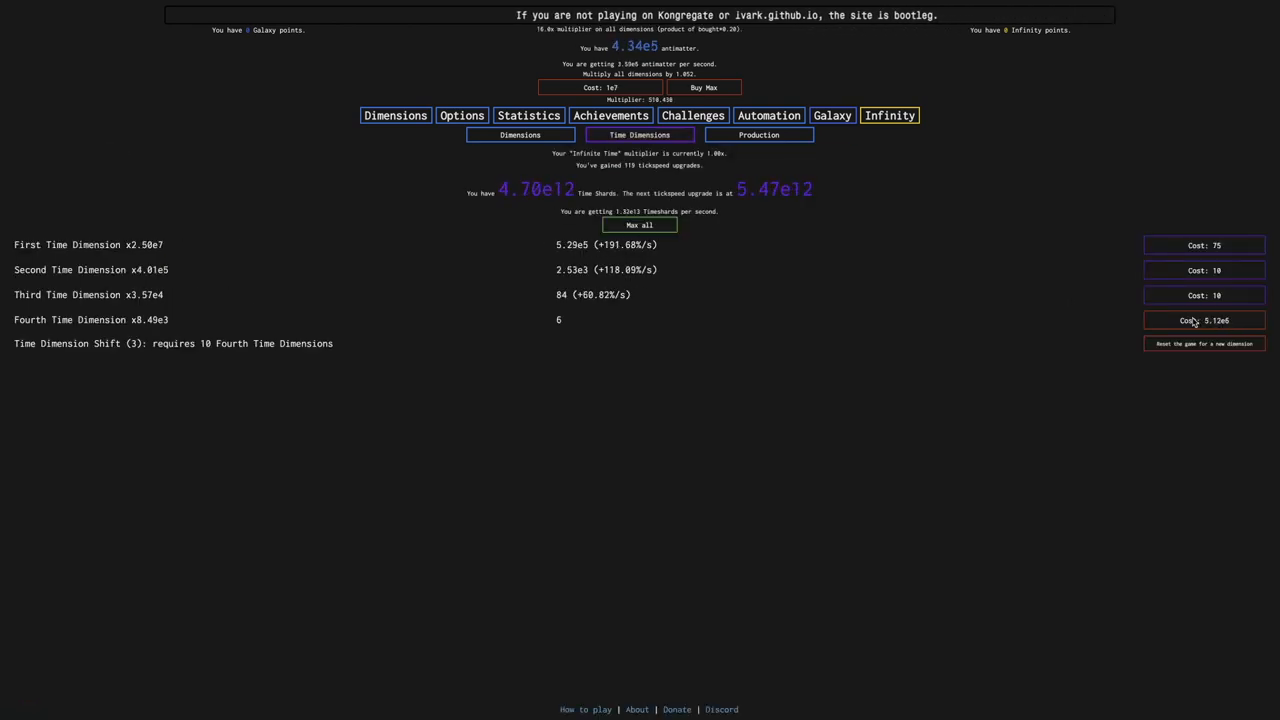
{"action": "left_click", "coordinate": [1190, 322]}
{"action": "left_click", "coordinate": [1189, 322]}
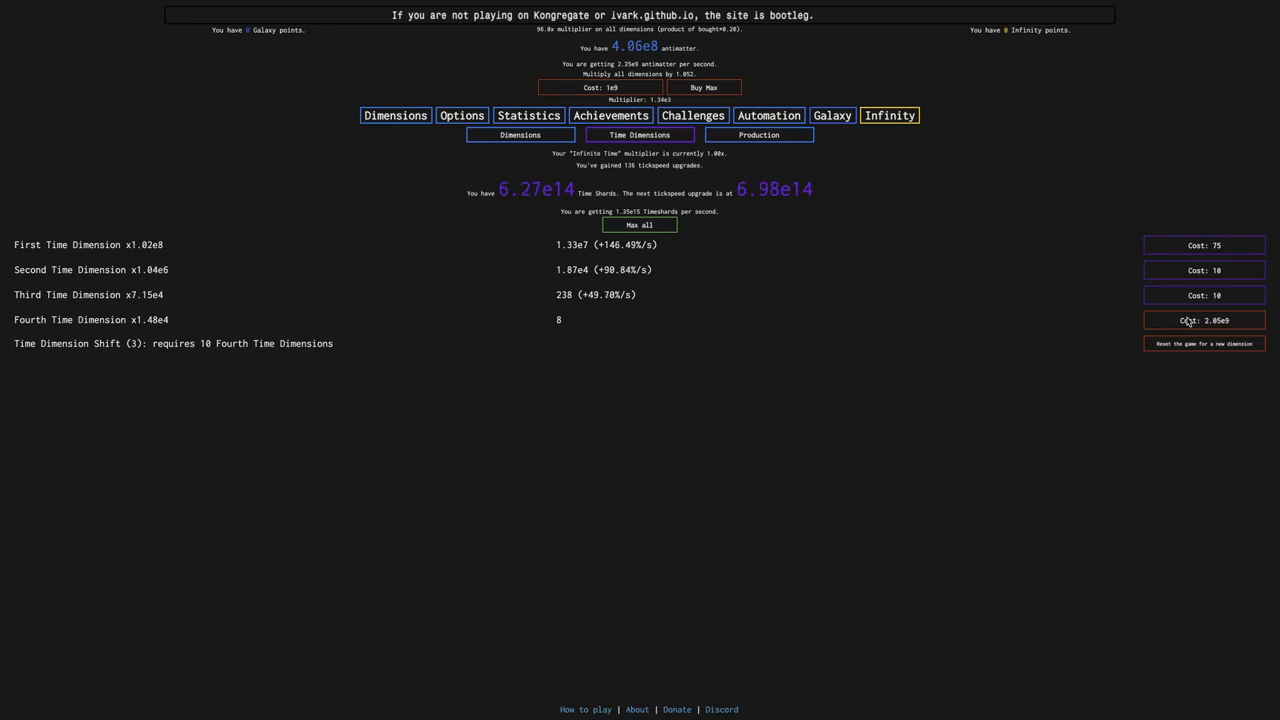
{"action": "left_click", "coordinate": [1186, 321]}
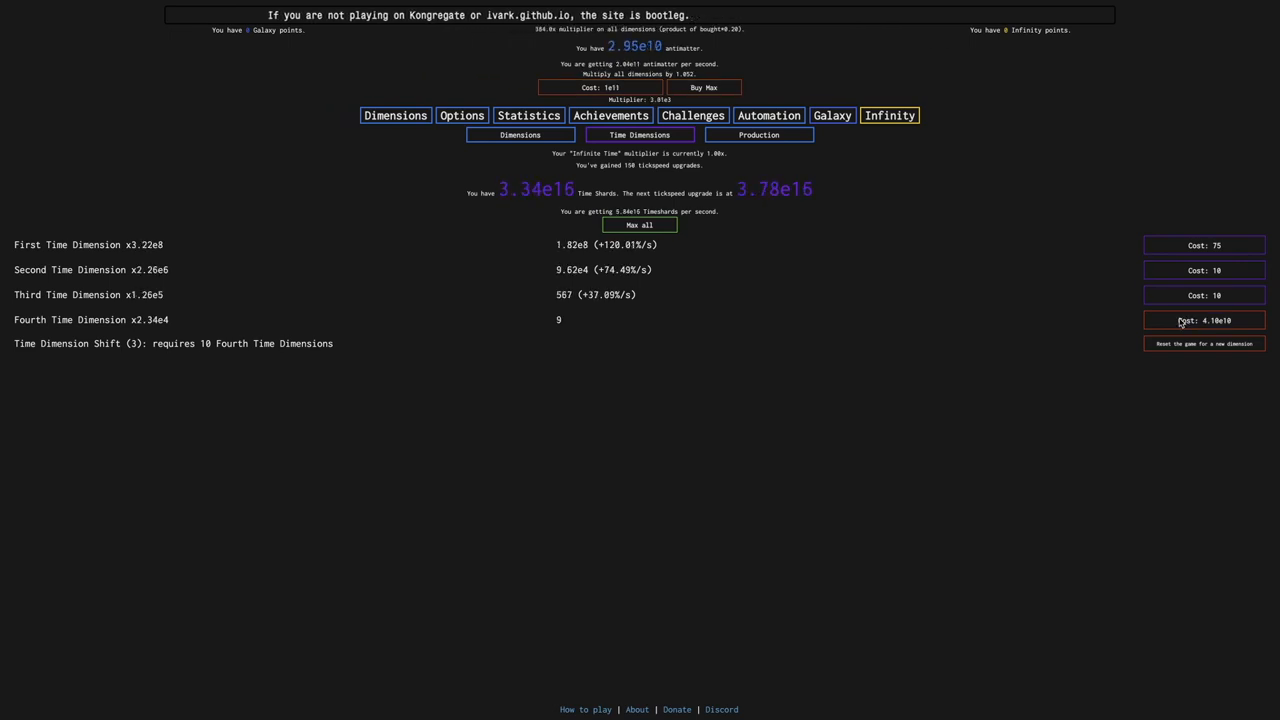
{"action": "left_click", "coordinate": [1186, 321]}
{"action": "left_click", "coordinate": [1204, 343]}
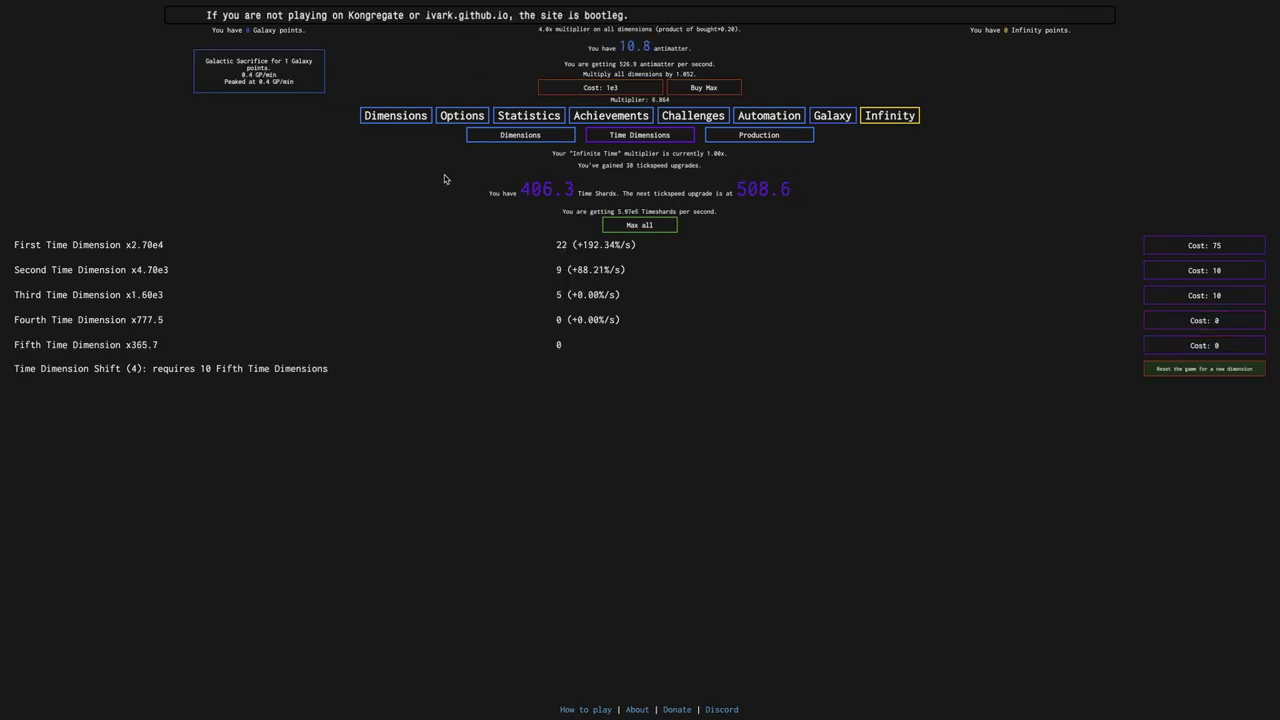
Galactic Sacrifice for a Galaxy point, glance at galaxy upgrades, return to normal dimensions
{"action": "left_click", "coordinate": [259, 71]}
{"action": "left_click", "coordinate": [748, 97]}
{"action": "left_click", "coordinate": [836, 117]}
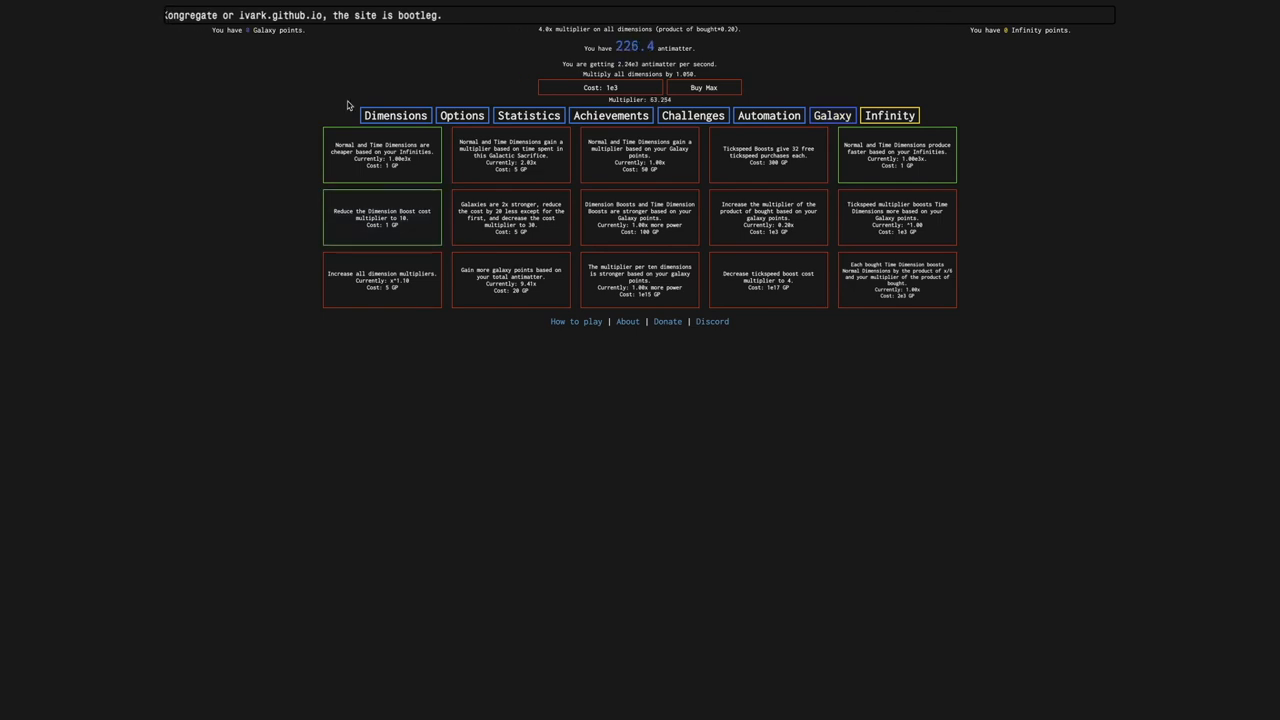
{"action": "left_click", "coordinate": [395, 115]}
{"action": "left_click", "coordinate": [520, 134]}
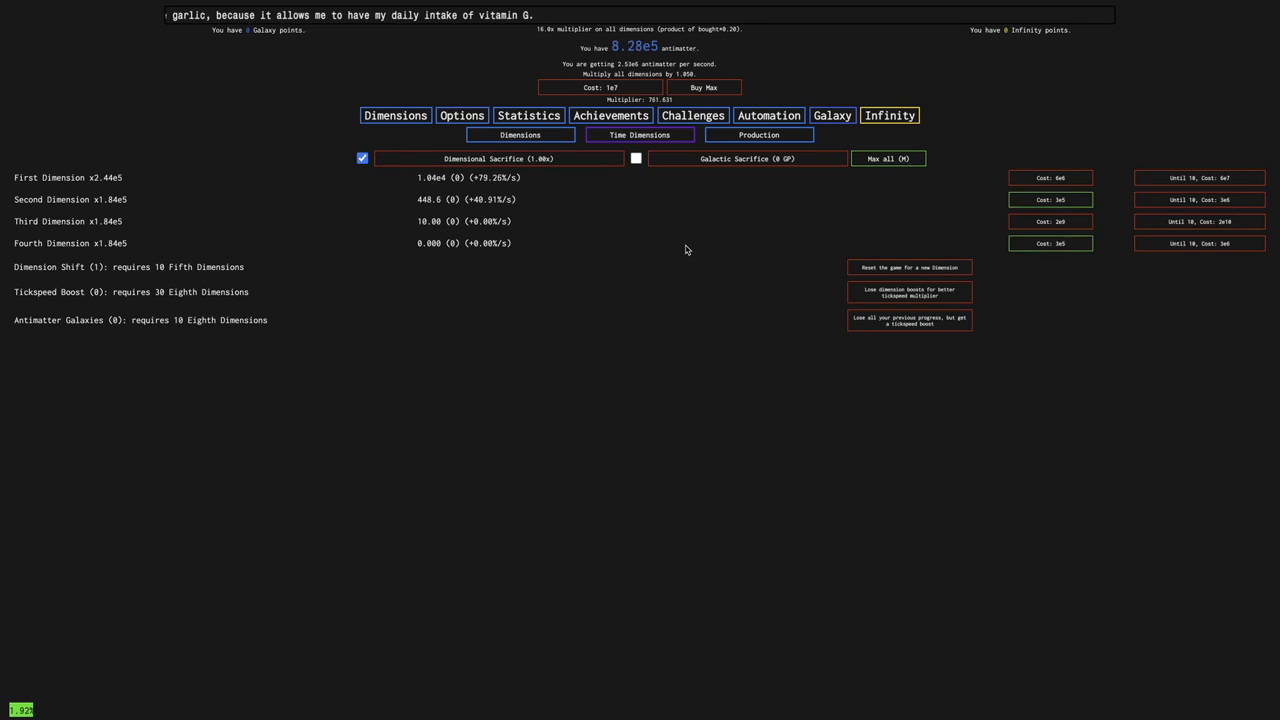
{"action": "left_click", "coordinate": [800, 116]}
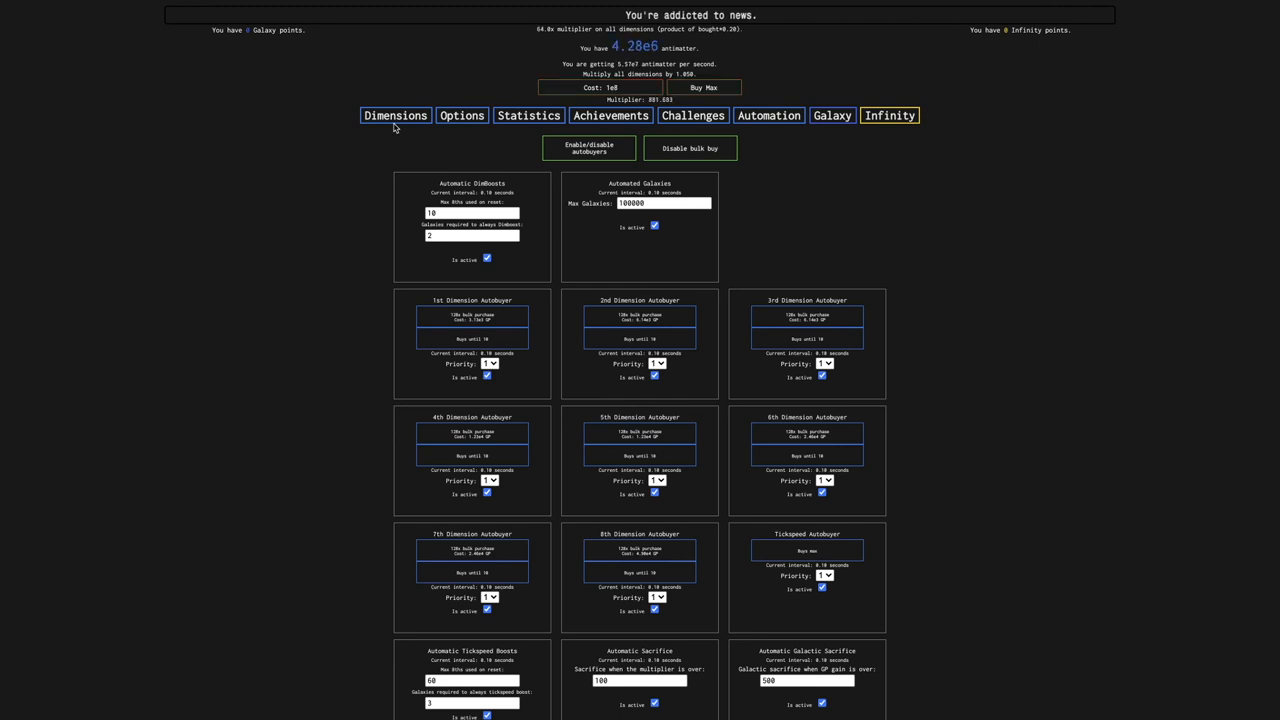
{"action": "left_click", "coordinate": [395, 116]}
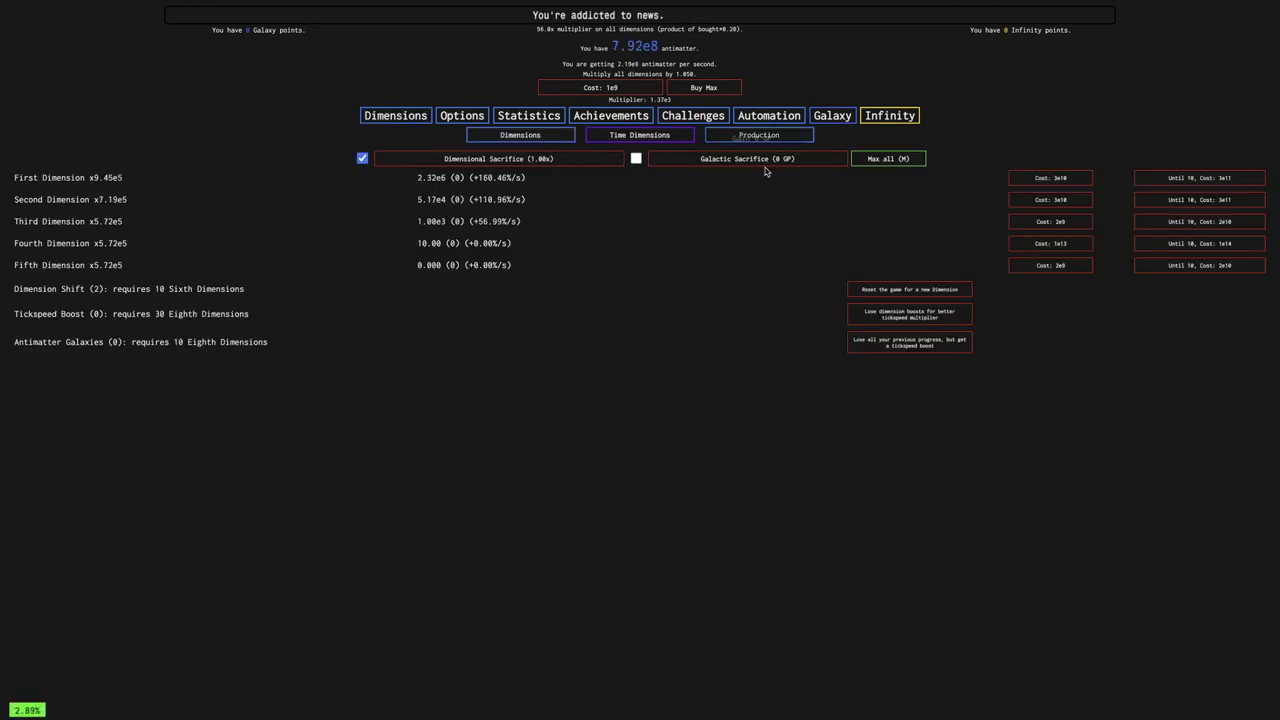
{"action": "left_click", "coordinate": [776, 116]}
{"action": "scroll", "coordinate": [829, 286], "scroll_direction": "down", "scroll_amount": 3}
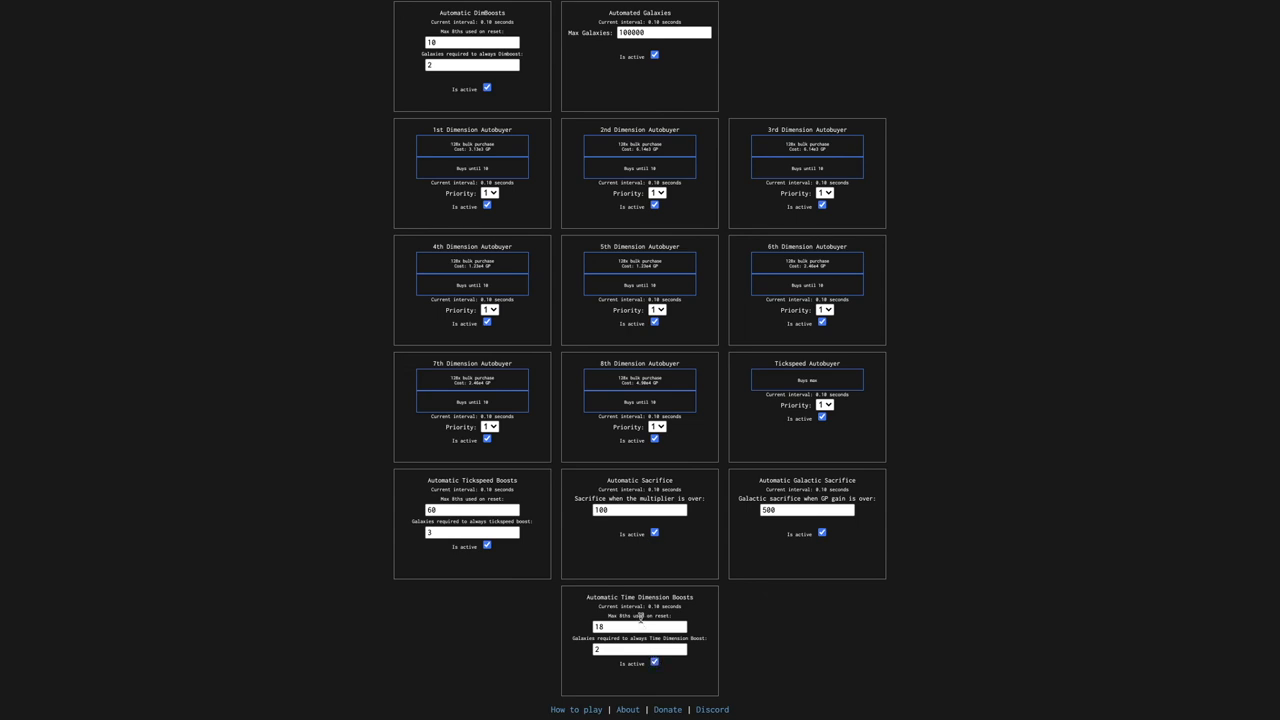
{"action": "scroll", "coordinate": [640, 617], "scroll_direction": "up", "scroll_amount": 10}
{"action": "left_click", "coordinate": [393, 117]}
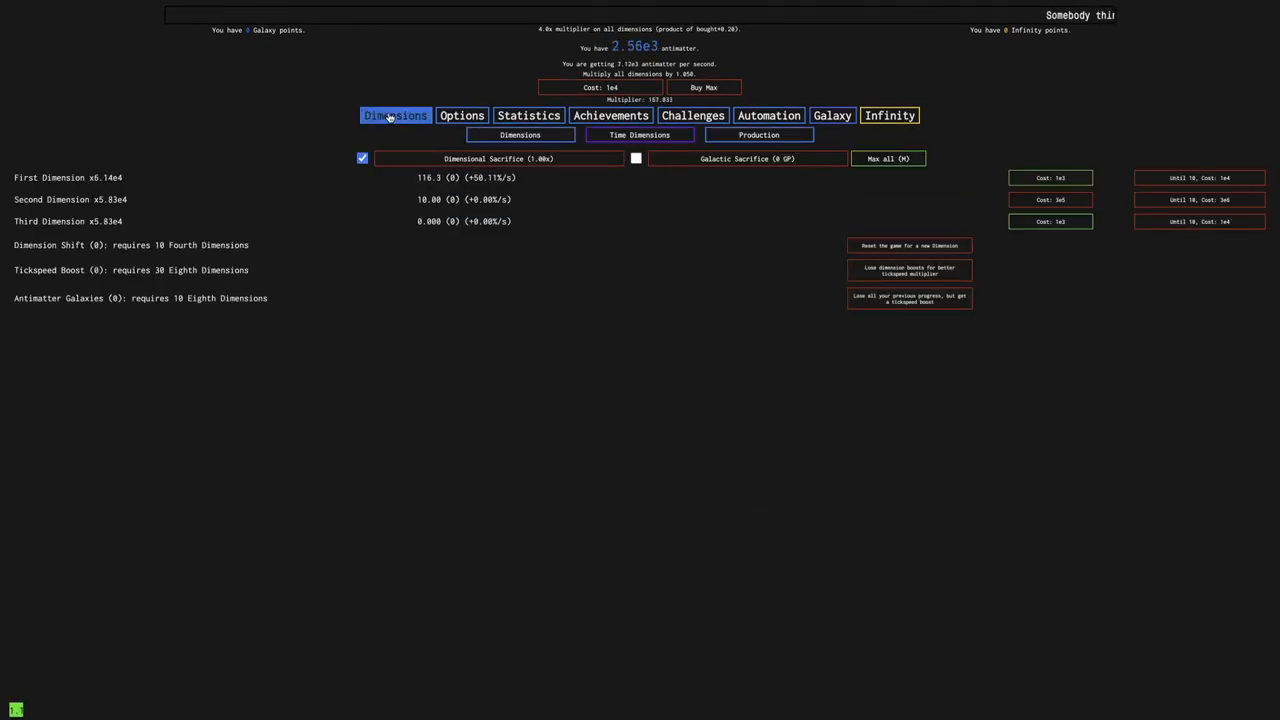
Max all, Dimension Shift with D, check the challenges list and show the Galaxy upgrades
{"action": "key", "text": "m"}
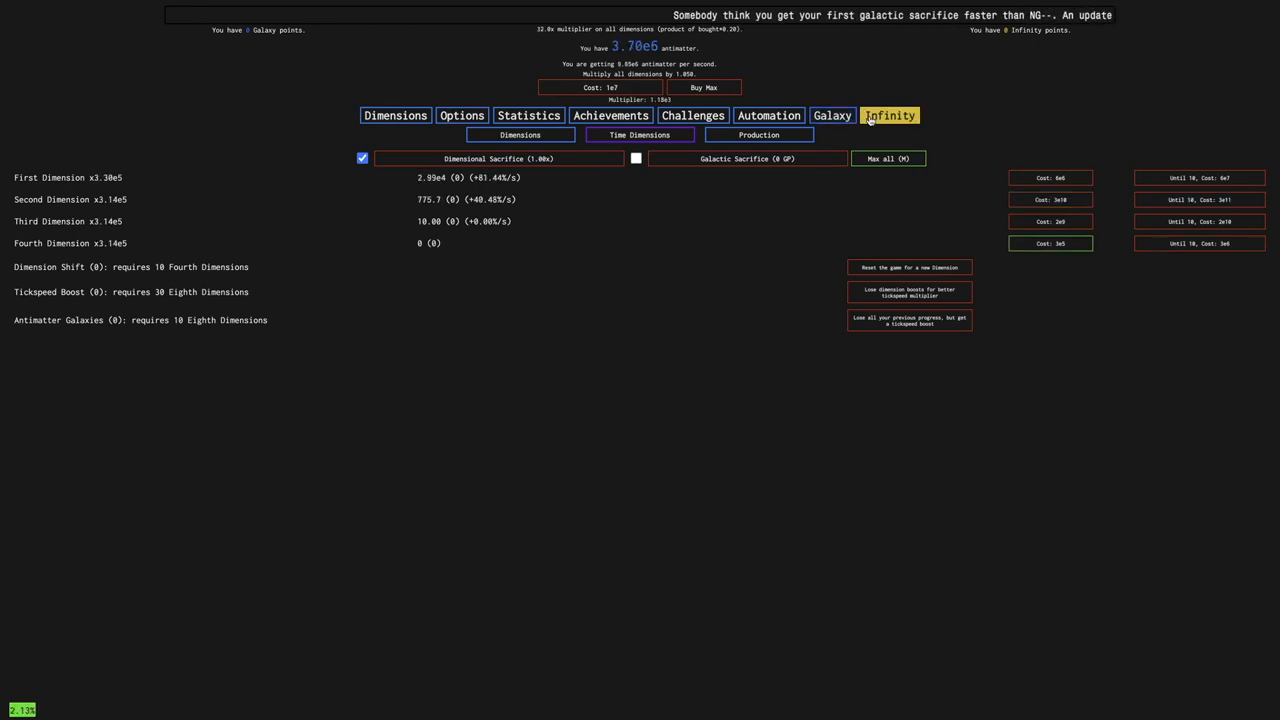
{"action": "key", "text": "d"}
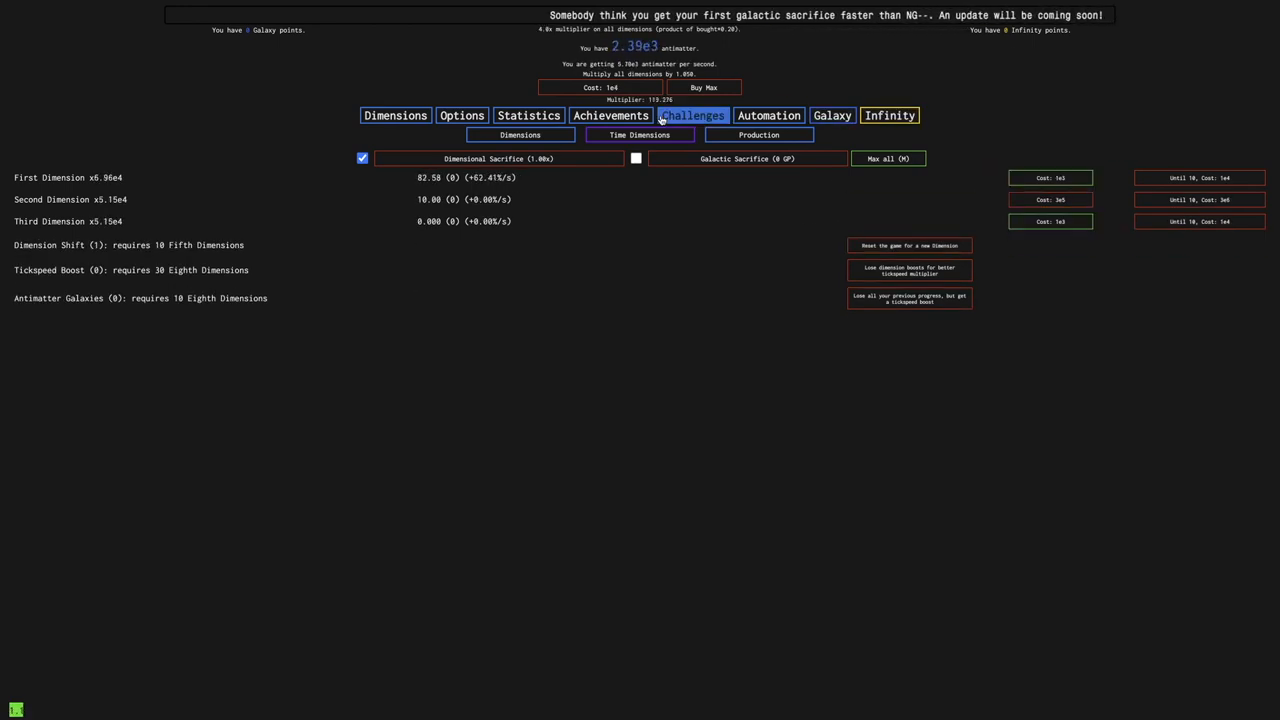
{"action": "left_click", "coordinate": [661, 118]}
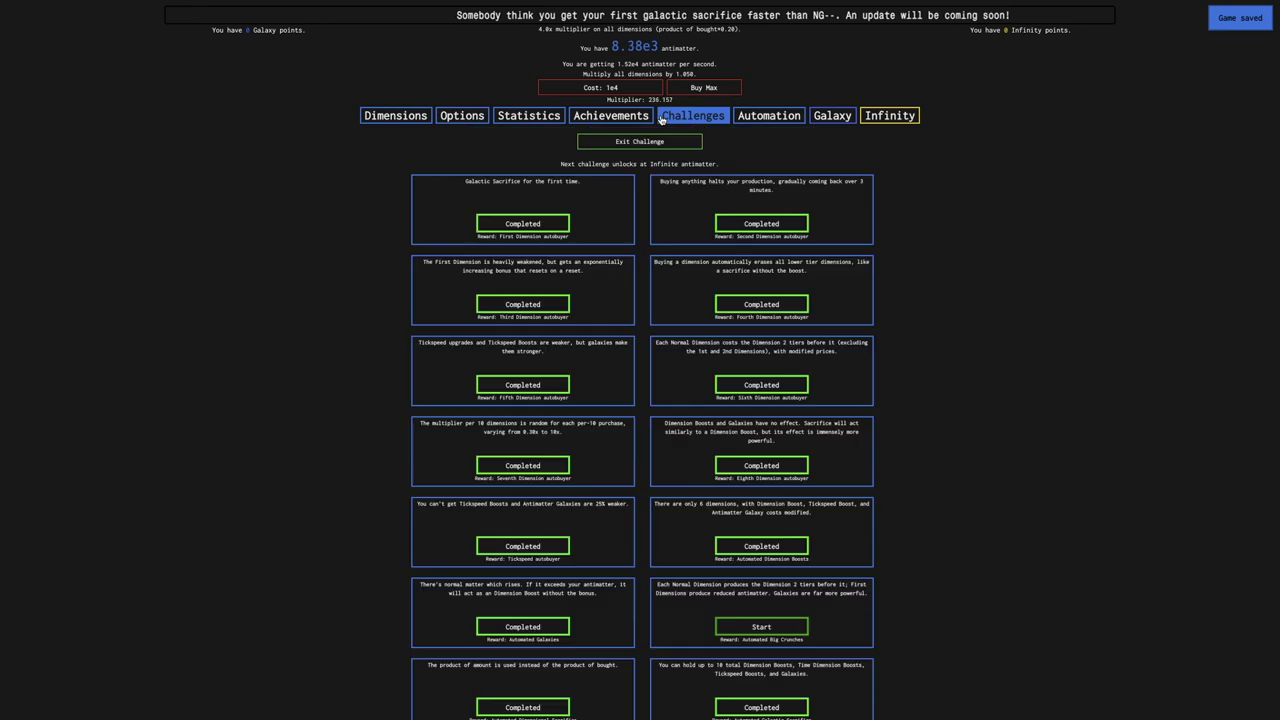
{"action": "left_click", "coordinate": [832, 115]}
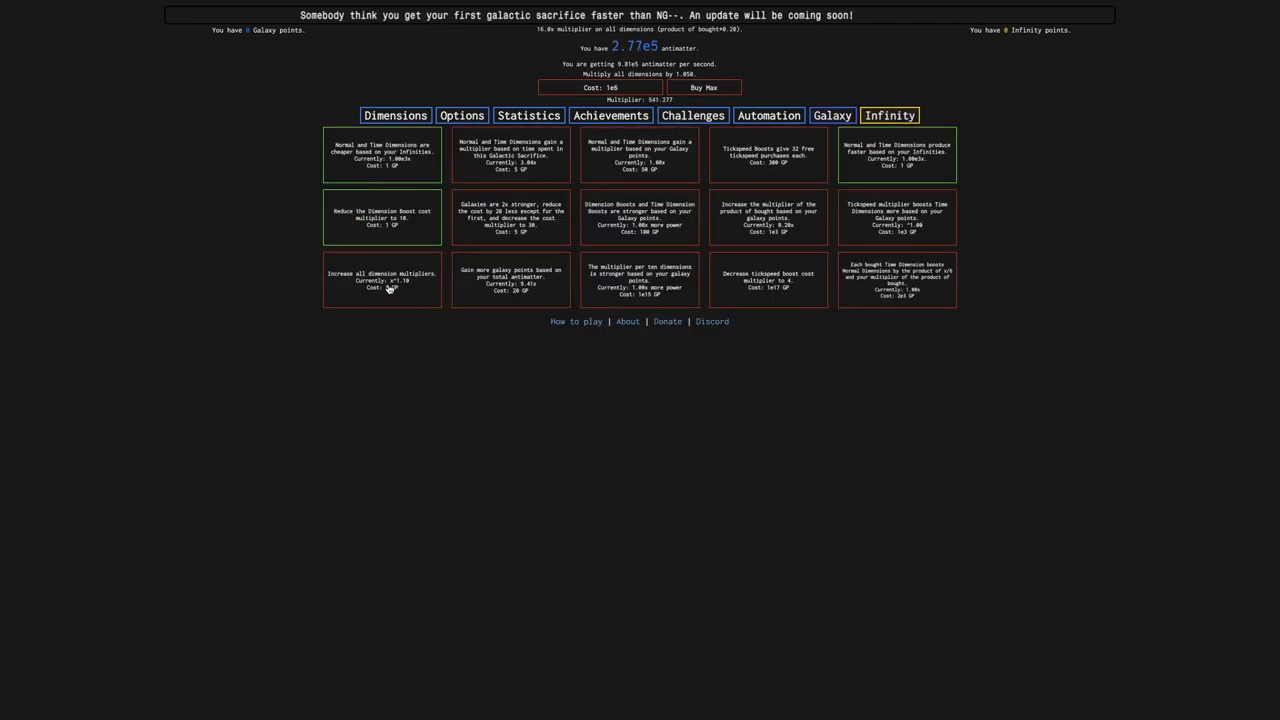